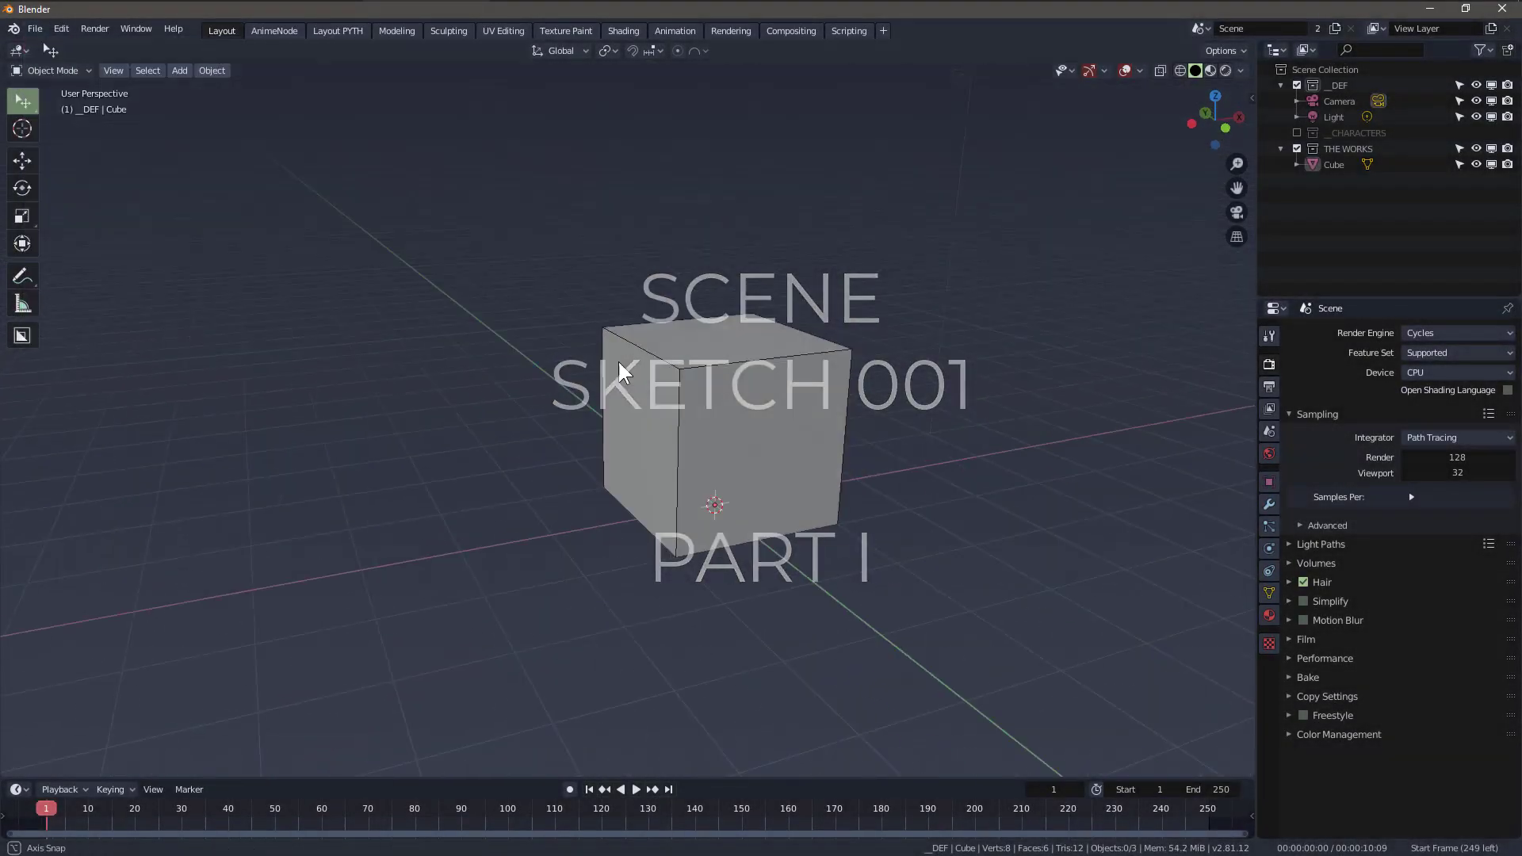
- Scale up the default cube and flatten it along Z into a wide, low block
click(671, 381)
key(s)
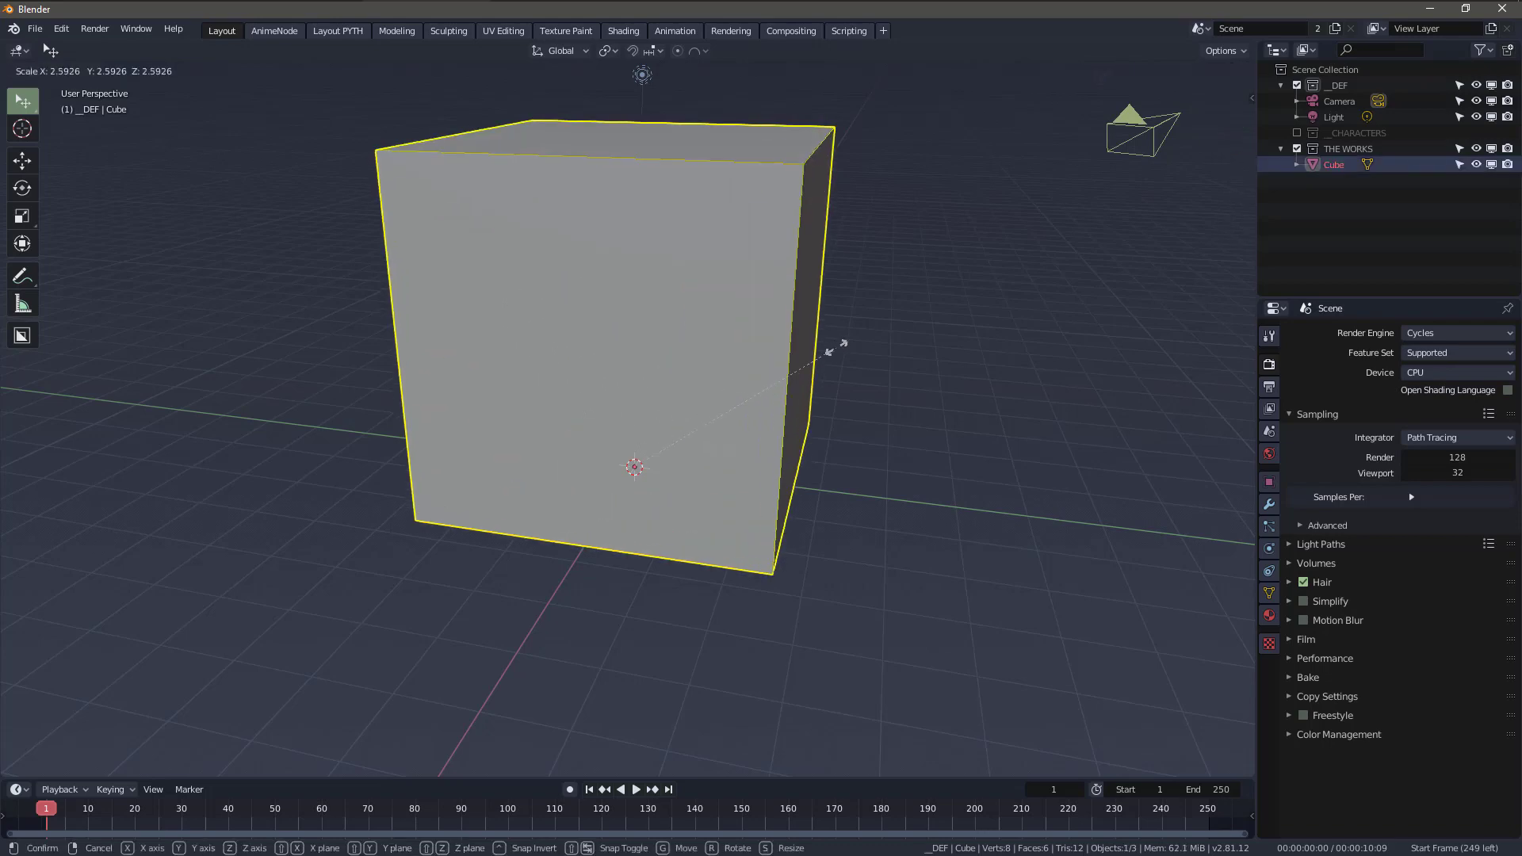
click(836, 346)
middle_drag(686, 339, 677, 290)
key(s)
key(z)
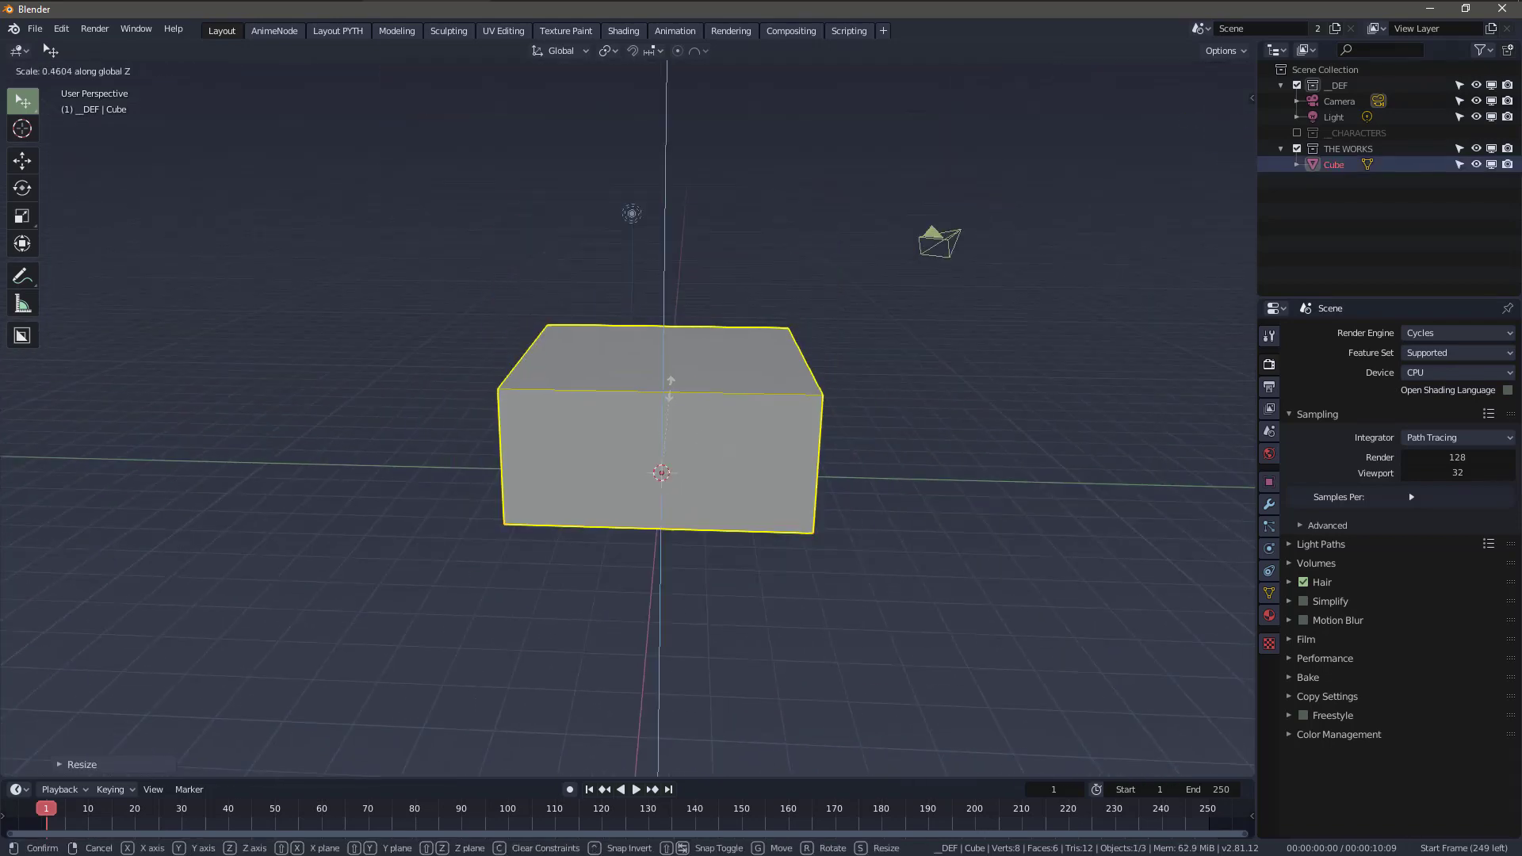
click(670, 386)
key(s)
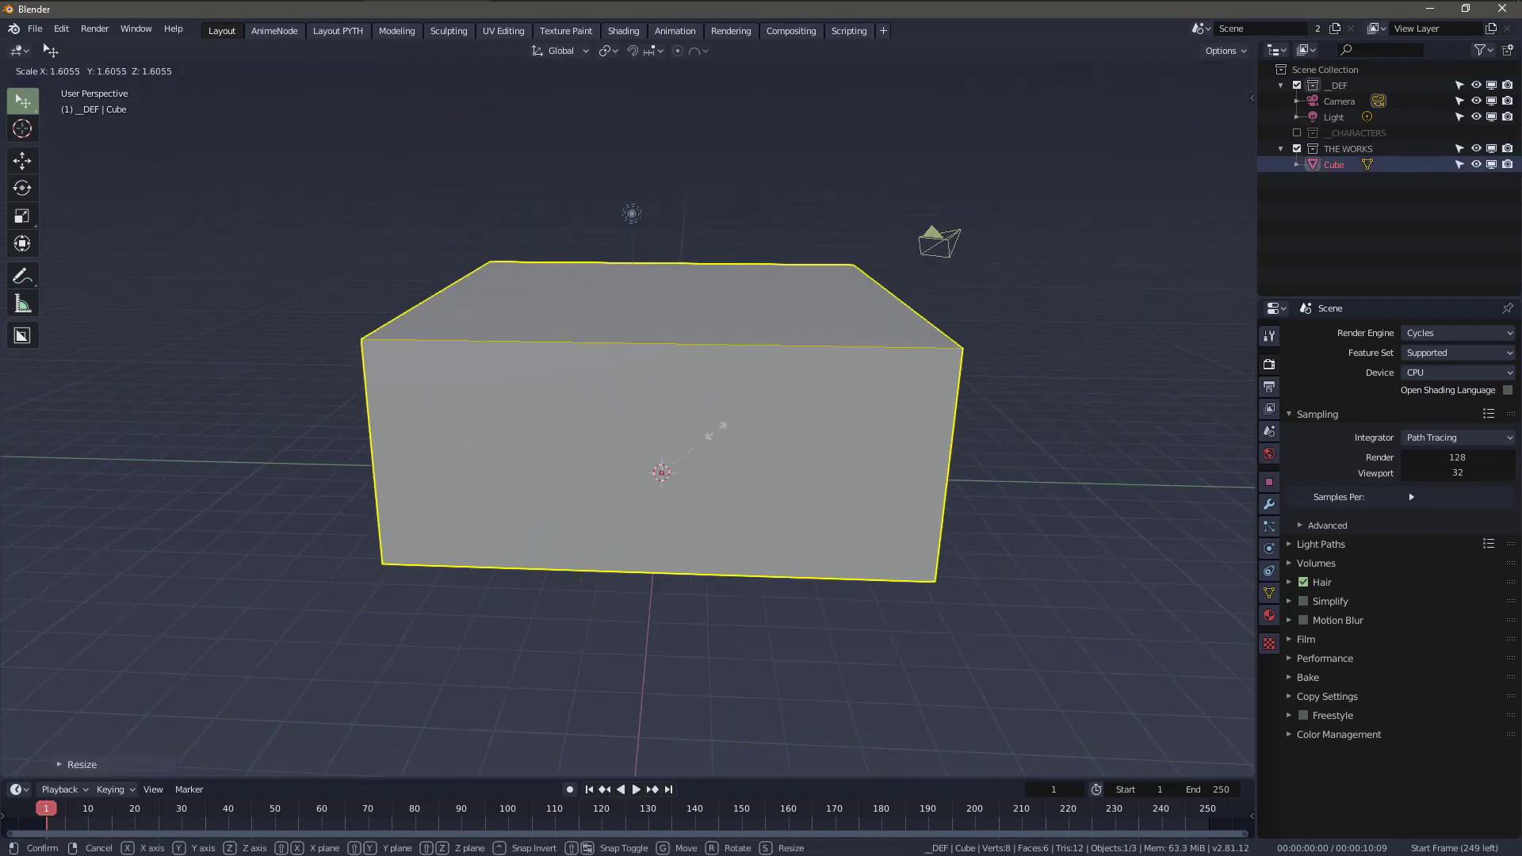
click(644, 348)
mouse_move(646, 380)
middle_down()
mouse_move(606, 358)
mouse_move(675, 350)
middle_up()
key(alt+w)
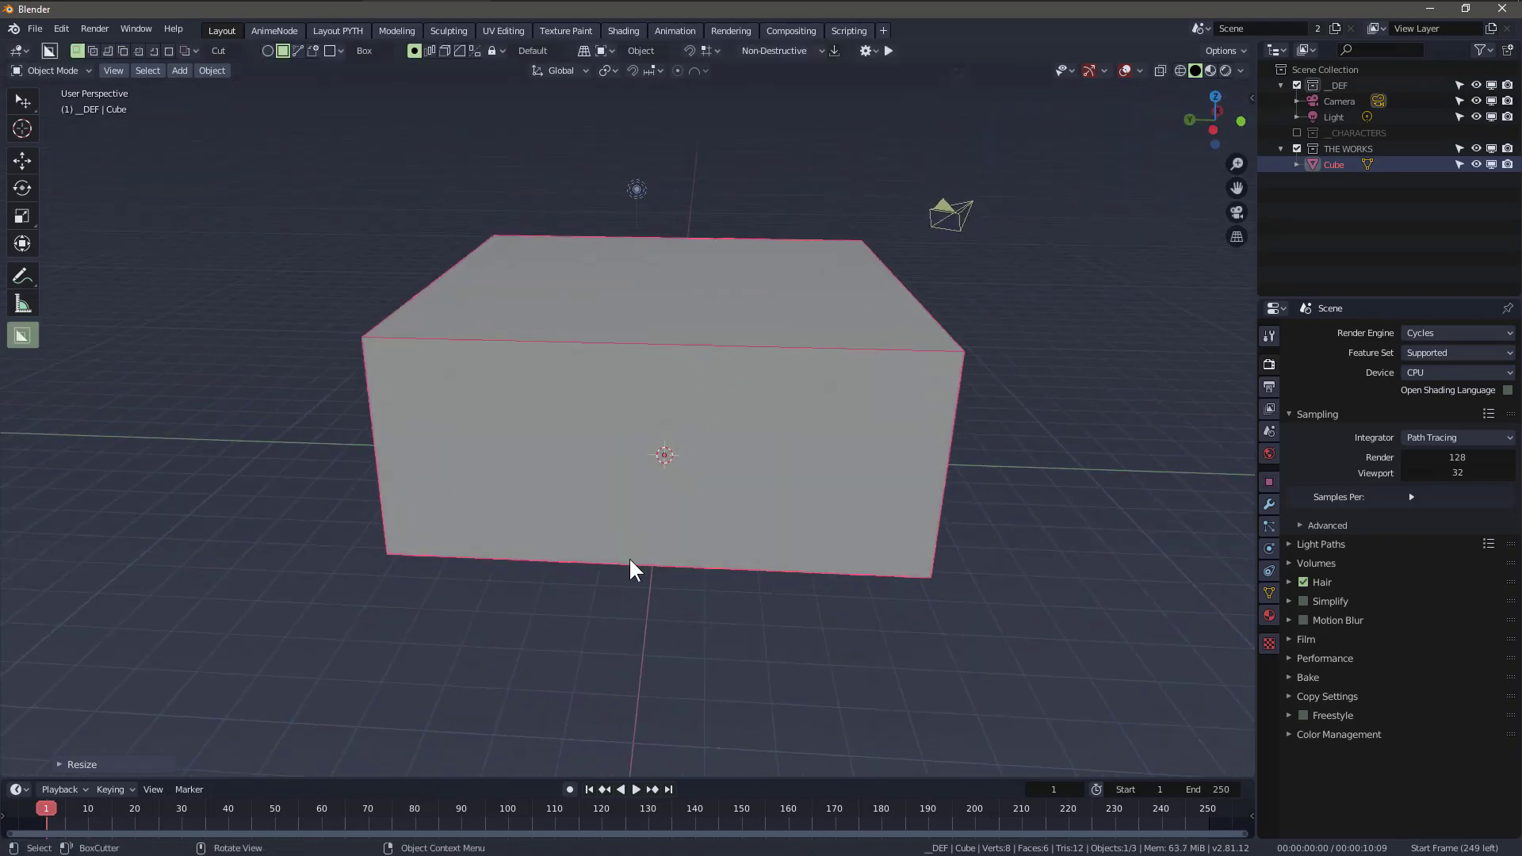
- Cut two perpendicular street slots through the block, splitting it into four building blocks
drag(607, 543, 704, 303)
mouse_move(704, 309)
middle_down()
mouse_move(666, 384)
mouse_move(681, 345)
mouse_move(755, 292)
mouse_move(794, 382)
mouse_move(680, 443)
mouse_move(816, 474)
mouse_move(620, 355)
mouse_move(697, 302)
middle_up()
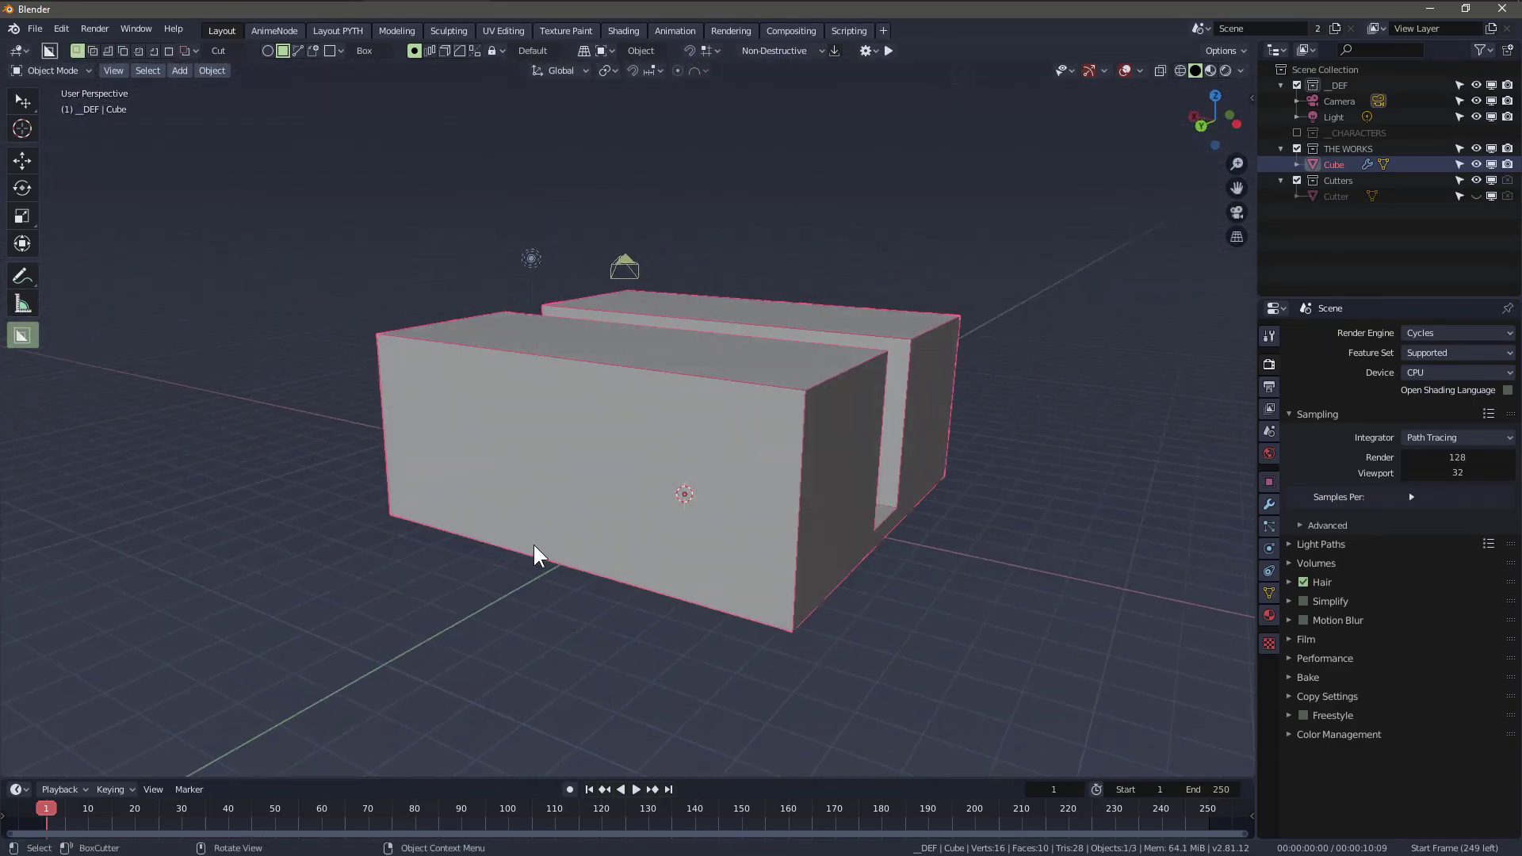
drag(534, 544, 579, 338)
mouse_move(884, 232)
middle_down()
mouse_move(1015, 431)
mouse_move(1016, 570)
mouse_move(925, 536)
mouse_move(567, 531)
mouse_move(858, 568)
mouse_move(528, 398)
mouse_move(635, 413)
mouse_move(750, 374)
middle_up()
drag(742, 378, 739, 461)
middle_drag(617, 551, 602, 145)
click(630, 73)
click(599, 639)
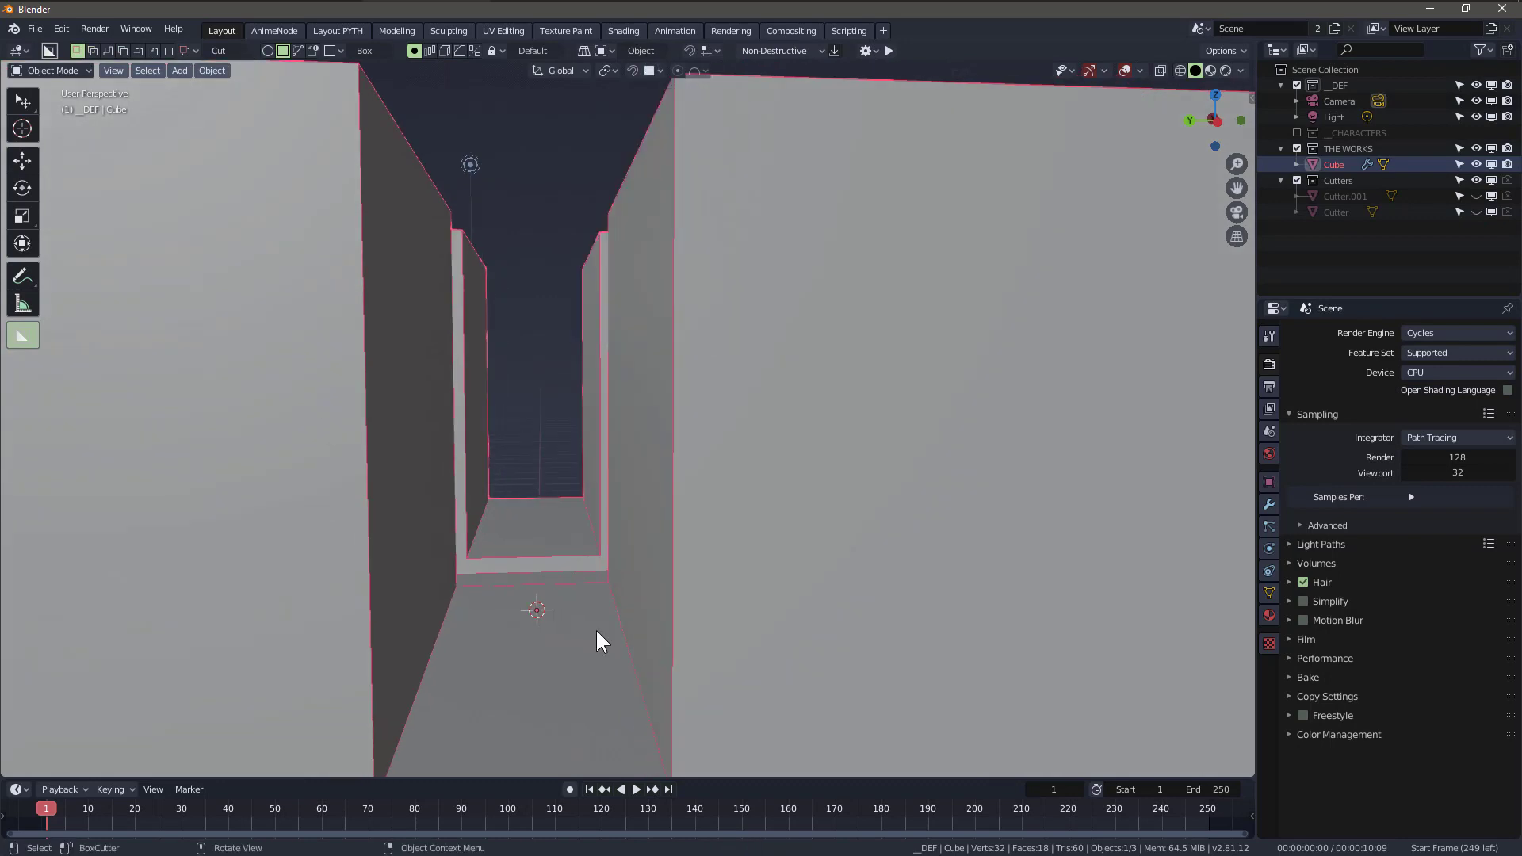
- Show the CHARACTERS collection, then move the scanned person into the street and shrink it to human scale
click(1297, 131)
click(537, 535)
key(g)
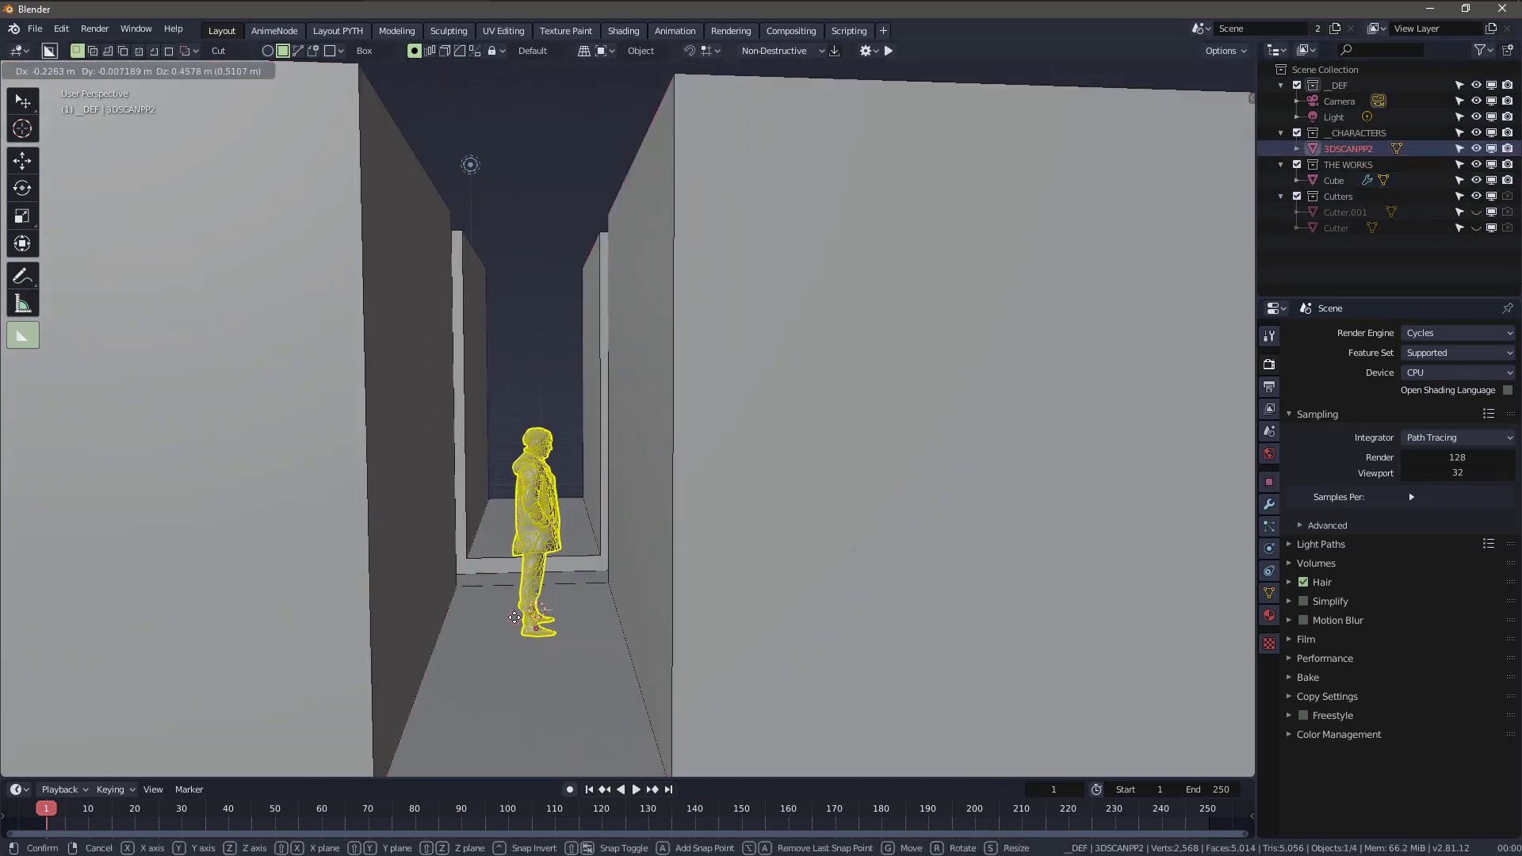
click(514, 617)
key(s)
click(557, 551)
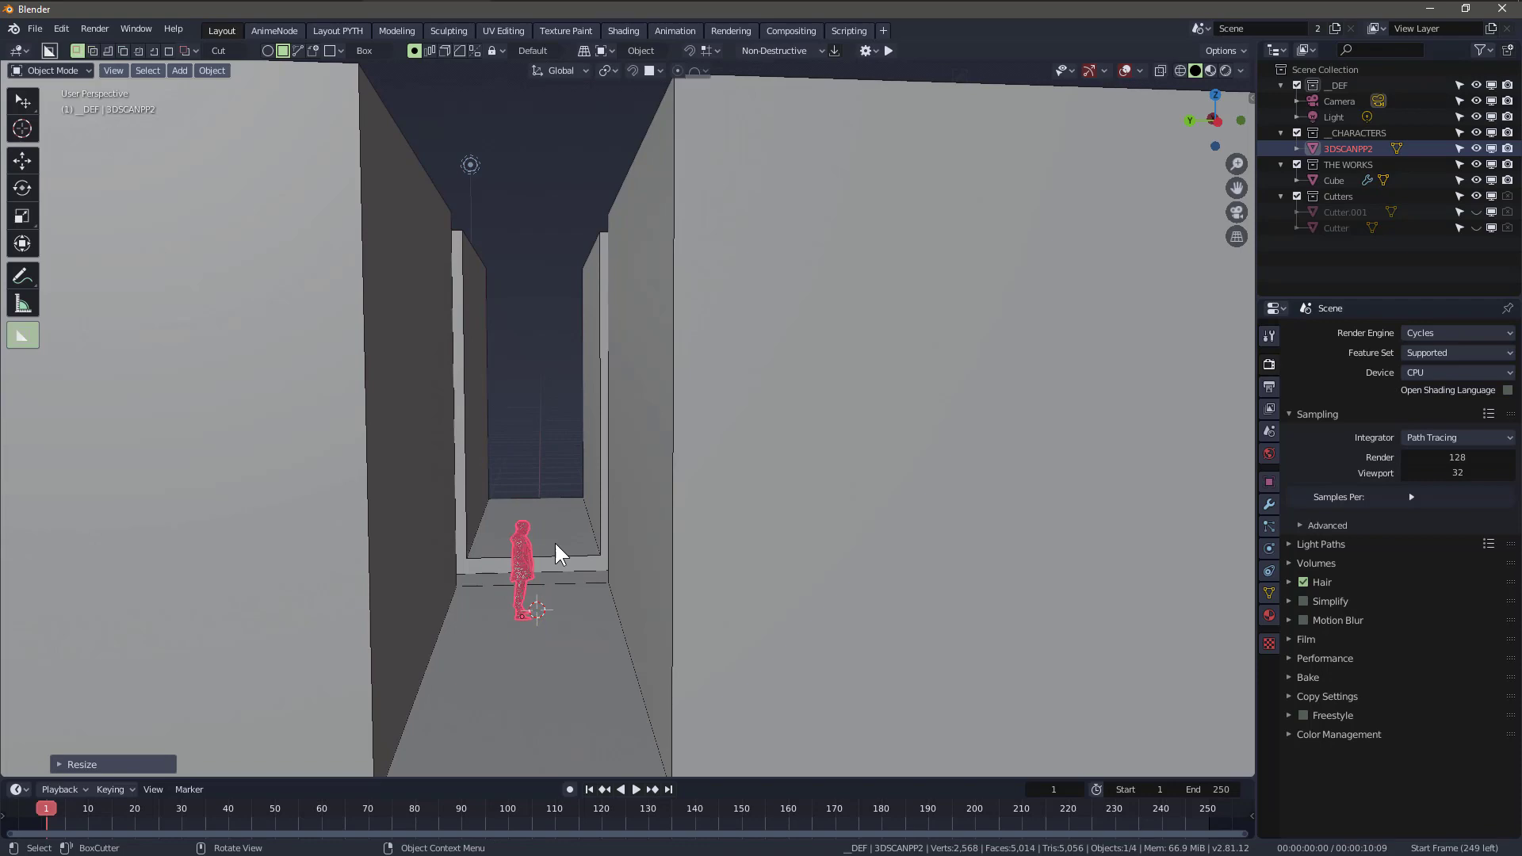
middle_drag(524, 492, 499, 512)
- Duplicate the scanned person four times and place the copies along the streets
key(shift+d)
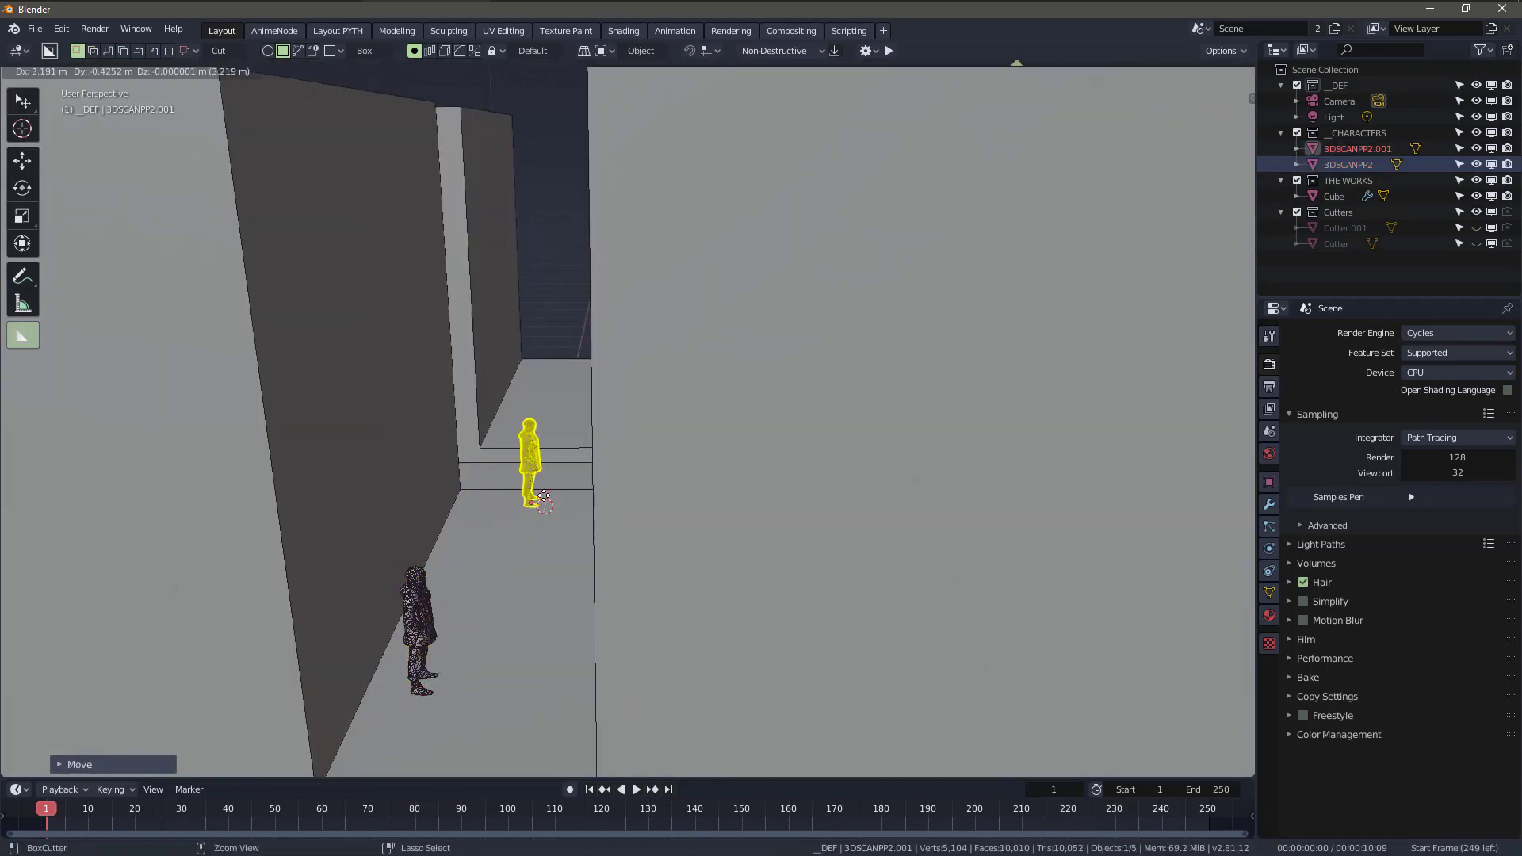
click(541, 497)
key(shift+d)
middle_drag(557, 376, 755, 570)
key(shift+d)
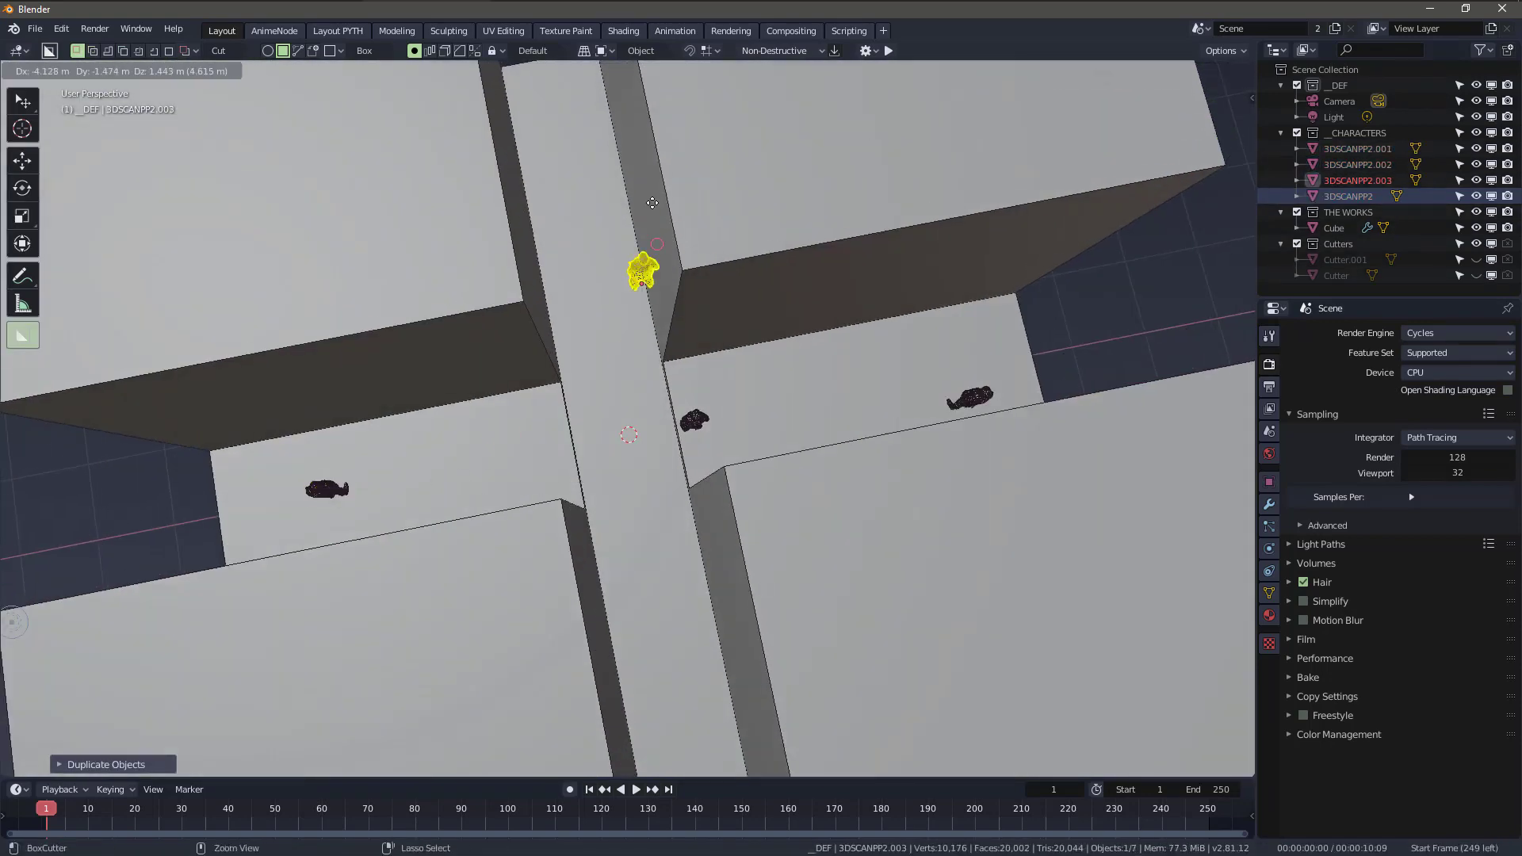
click(653, 203)
middle_drag(661, 386, 429, 291)
key(shift+d)
click(916, 441)
mouse_move(595, 416)
middle_down()
mouse_move(326, 318)
mouse_move(476, 357)
middle_up()
- Cut a wide, deep recess into the street wall
drag(575, 289, 702, 532)
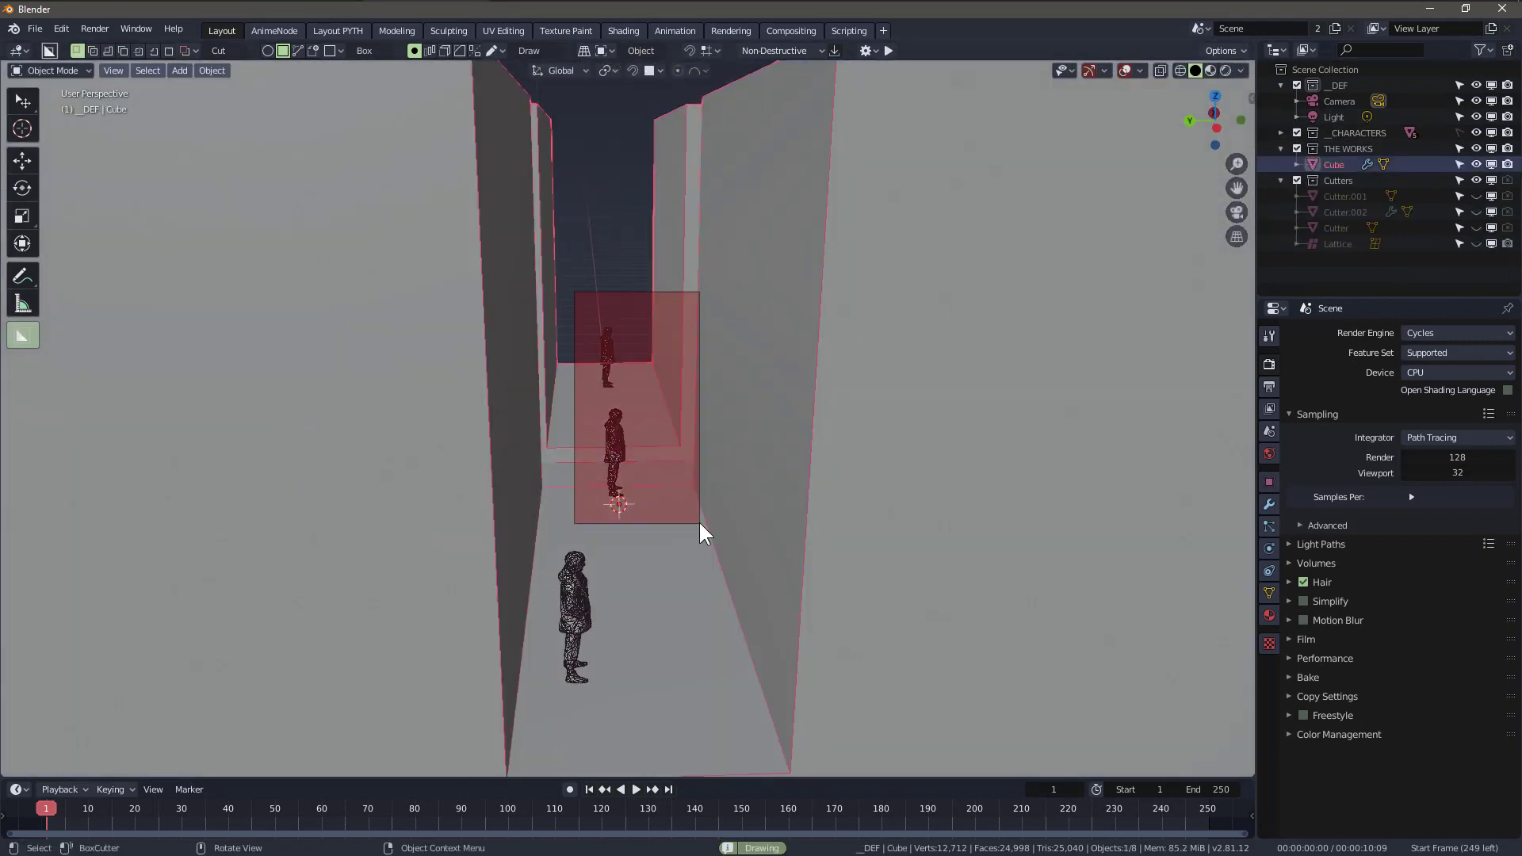
middle_drag(697, 520, 455, 518)
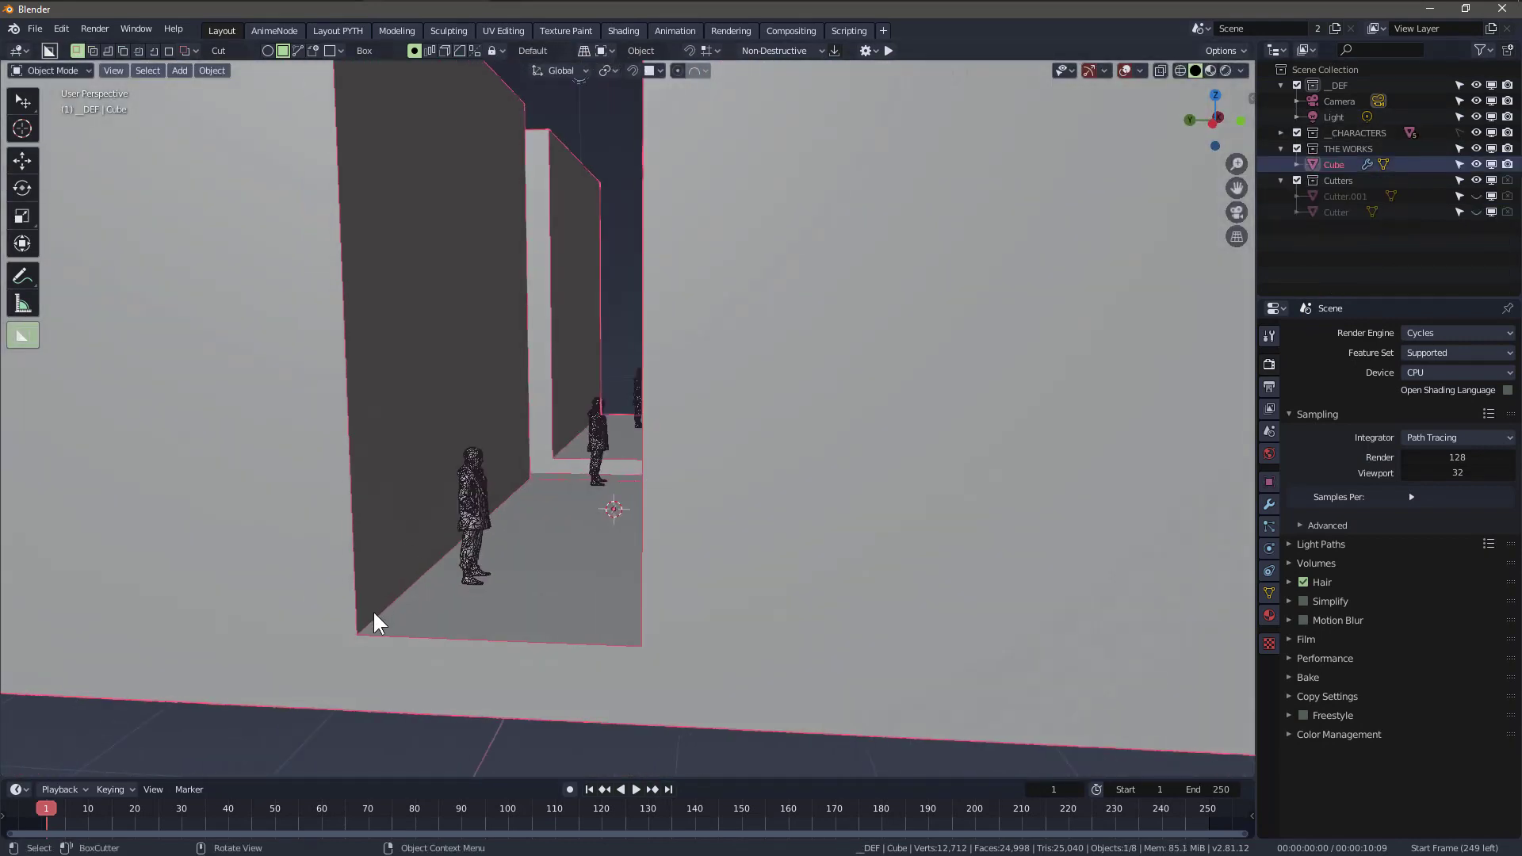
drag(372, 610, 490, 354)
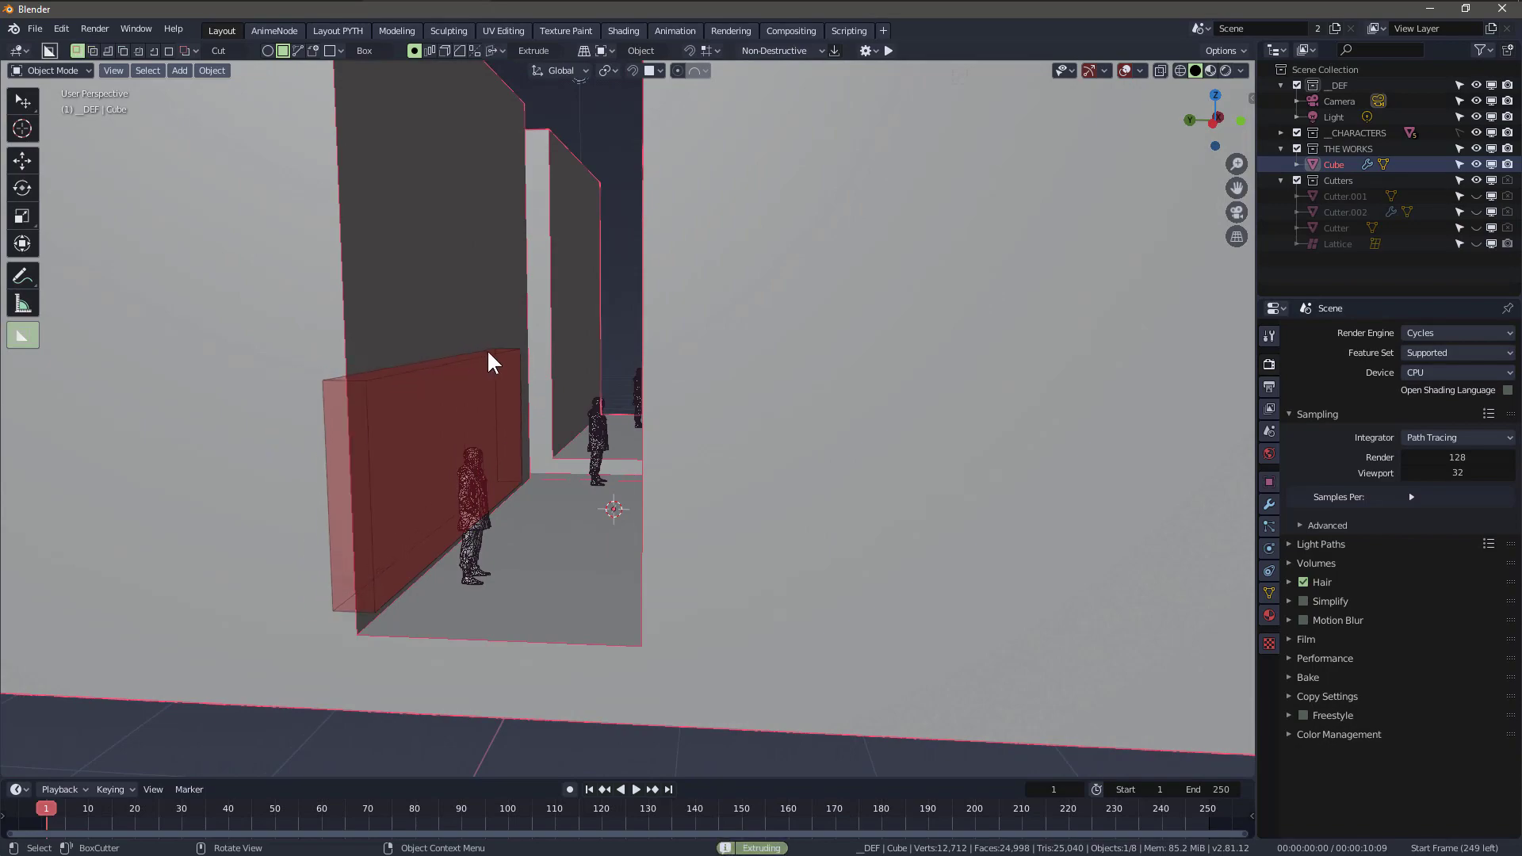
click(493, 361)
middle_drag(545, 395, 483, 559)
- Cut several doorway openings into the recessed wall
drag(484, 558, 534, 361)
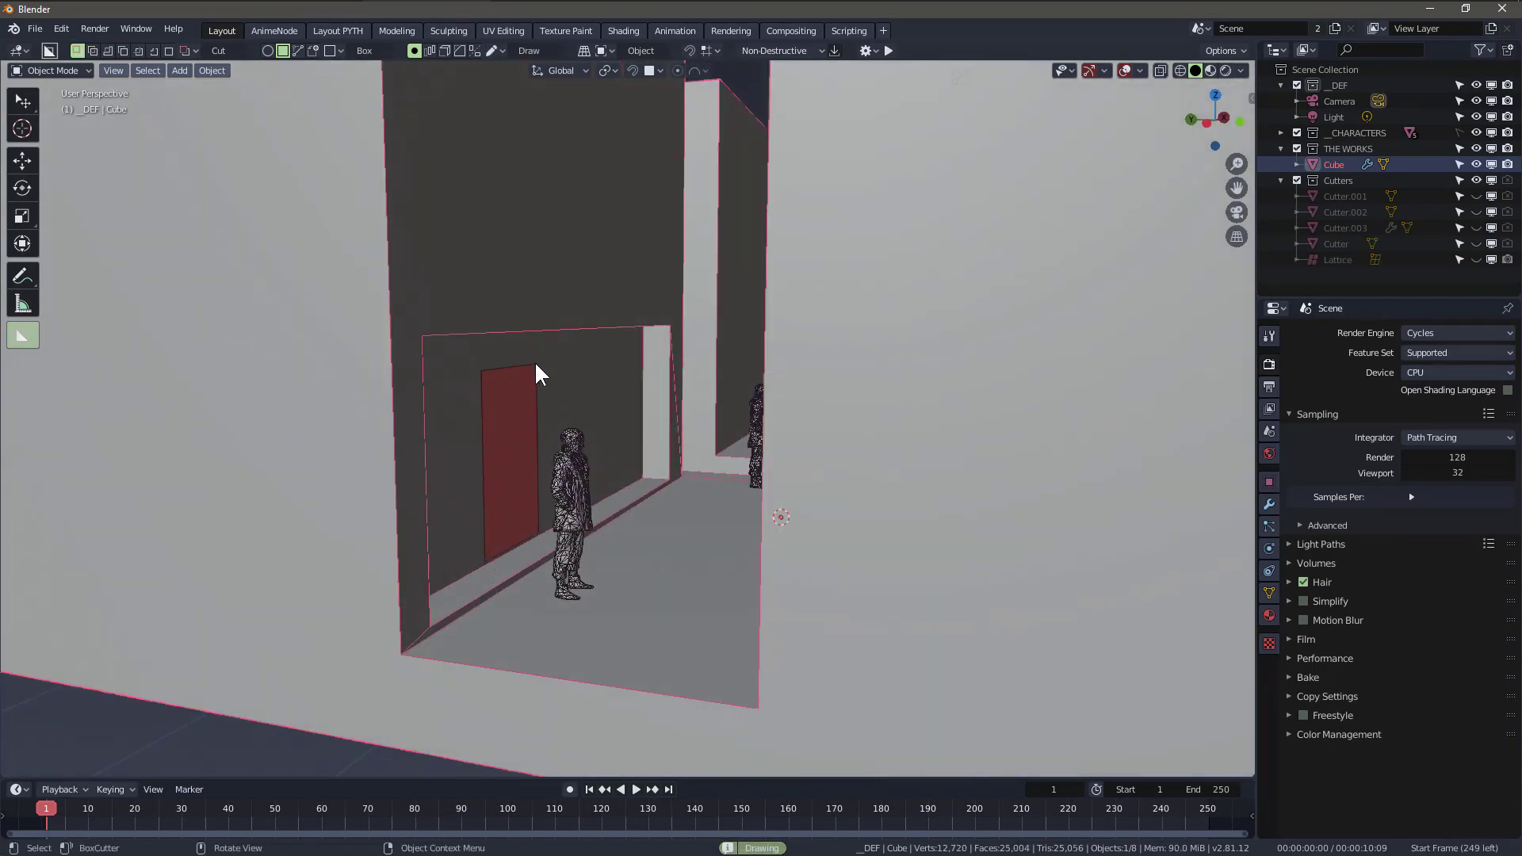
click(534, 360)
scroll(540, 397, up, 3)
mouse_move(679, 416)
middle_down()
mouse_move(635, 432)
mouse_move(497, 402)
middle_up()
drag(498, 279, 455, 479)
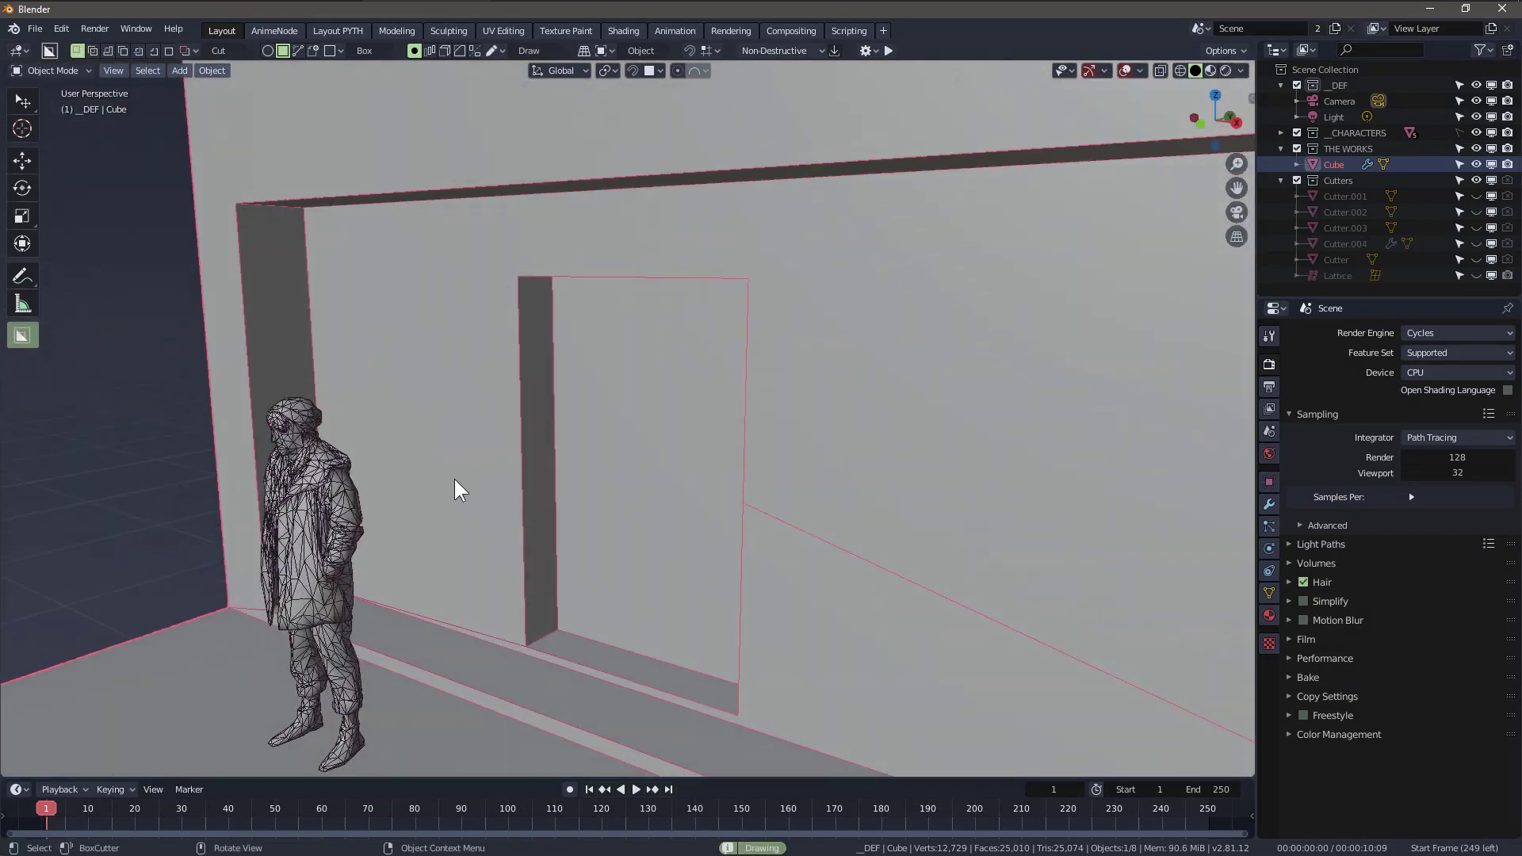
click(416, 378)
mouse_move(394, 320)
middle_down()
mouse_move(608, 339)
mouse_move(367, 315)
middle_up()
drag(352, 277, 361, 578)
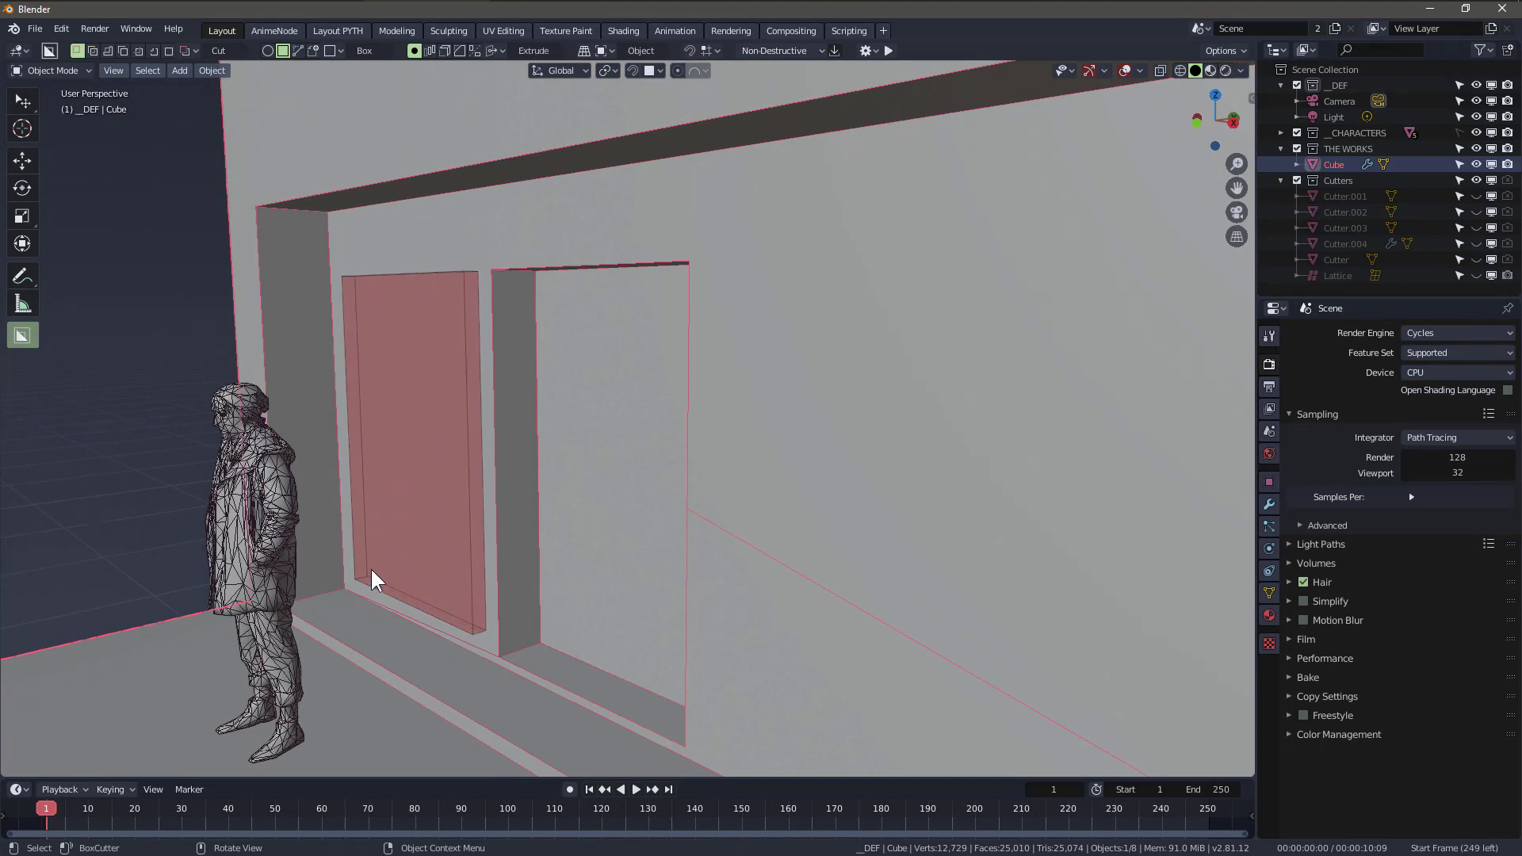
click(371, 566)
- Cut a window opening arrayed into two, and cancel an accidental small cut
shift+middle_drag(677, 431, 467, 396)
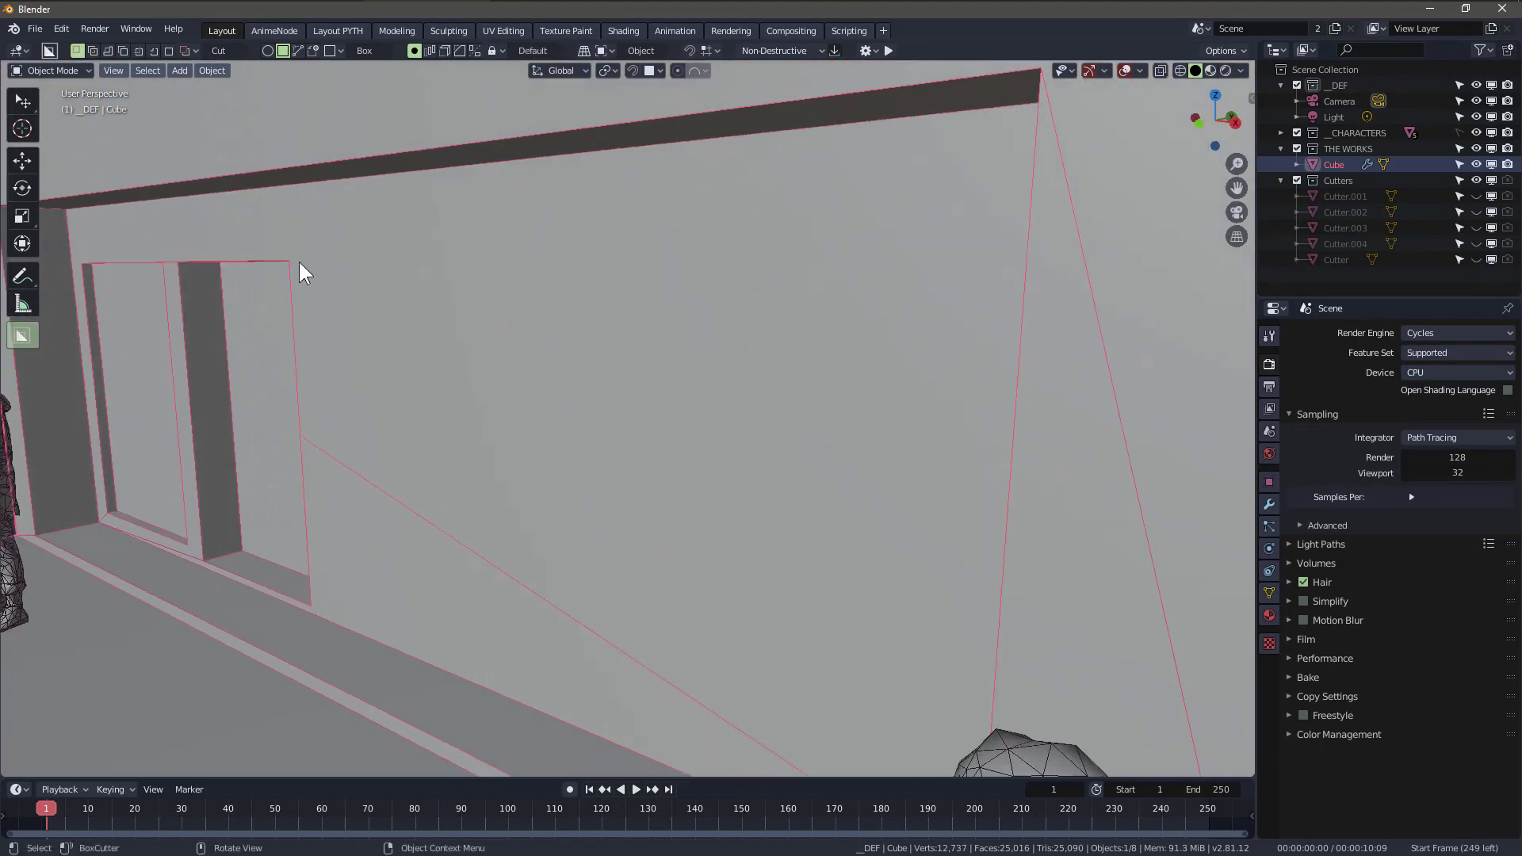
drag(300, 261, 477, 673)
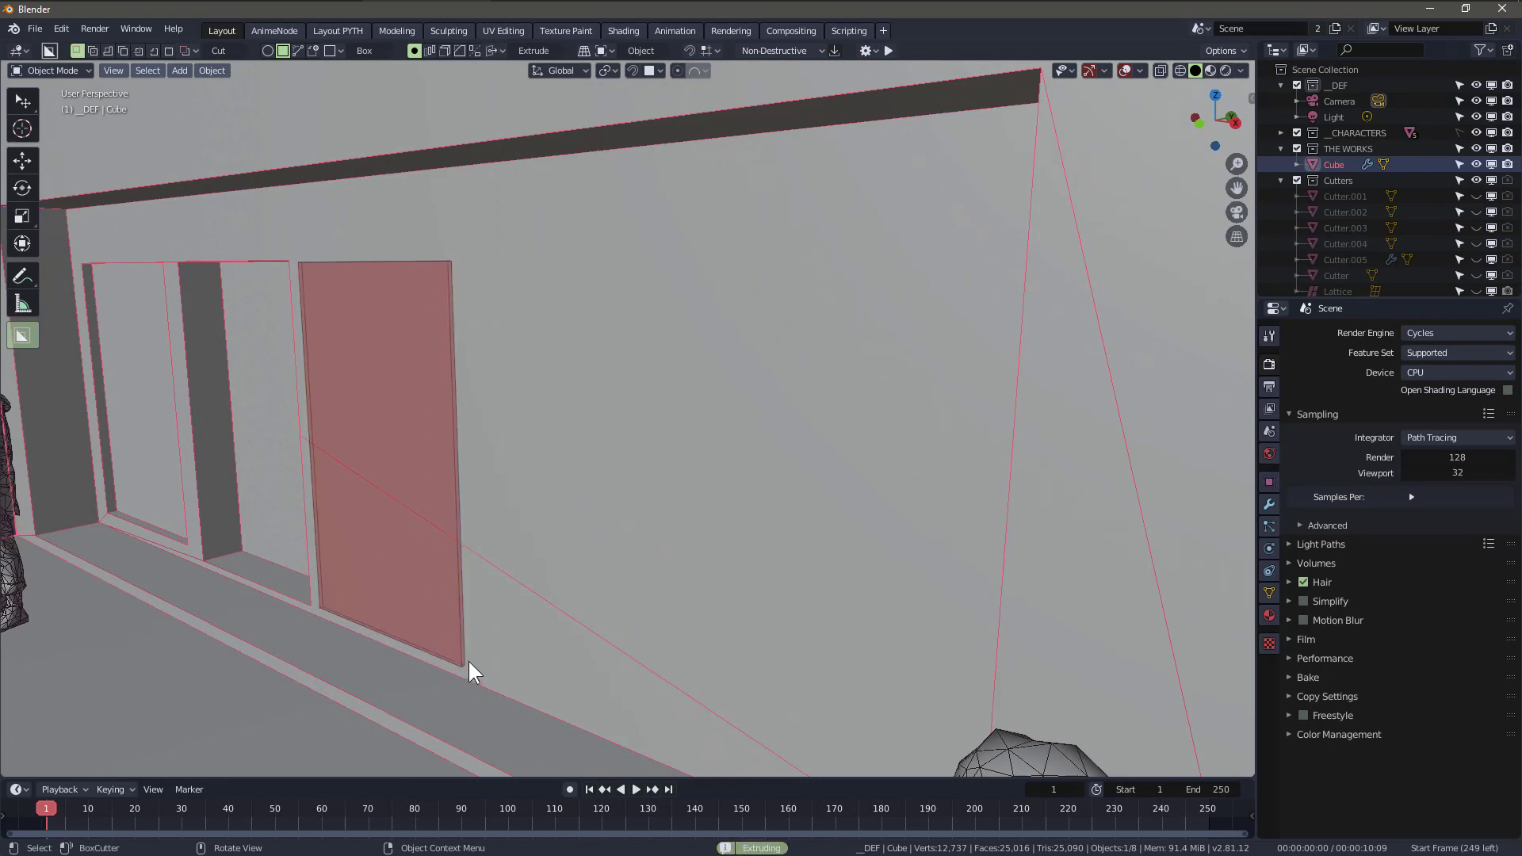
key(v)
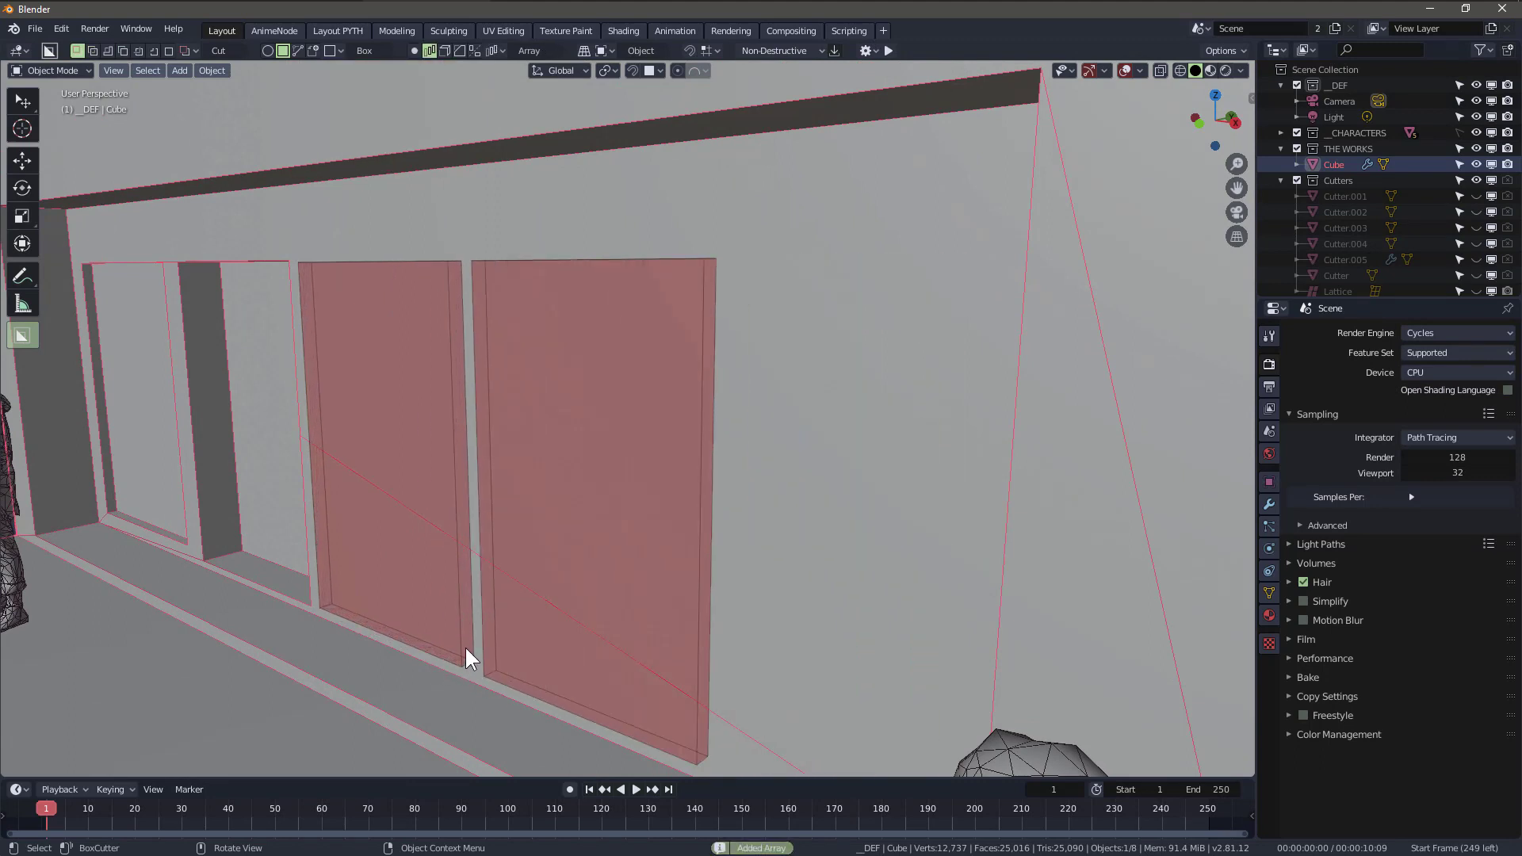
scroll(466, 648, up, 2)
scroll(465, 649, down, 2)
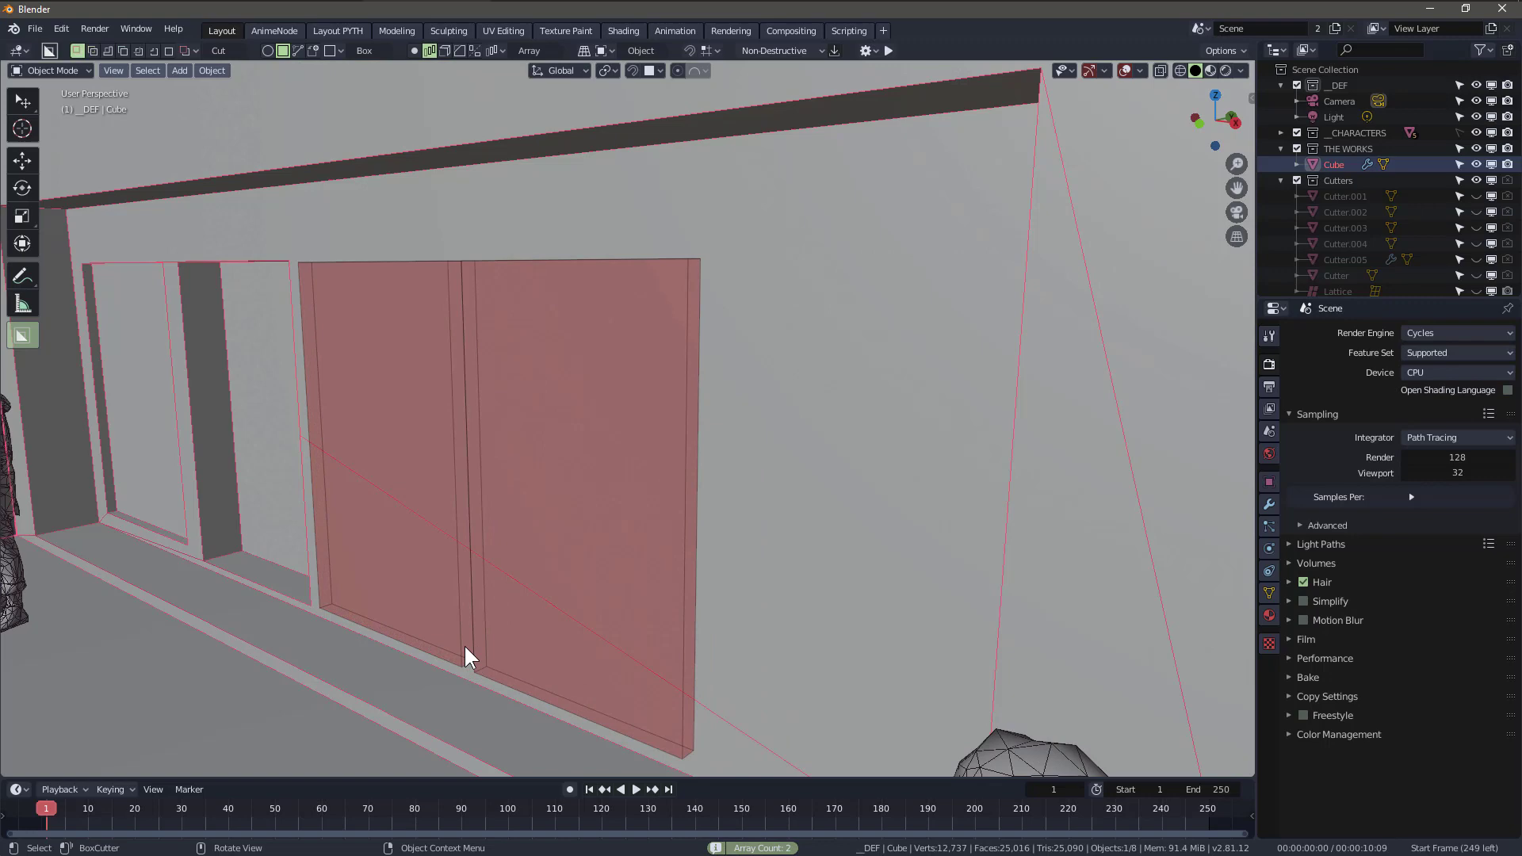
click(547, 656)
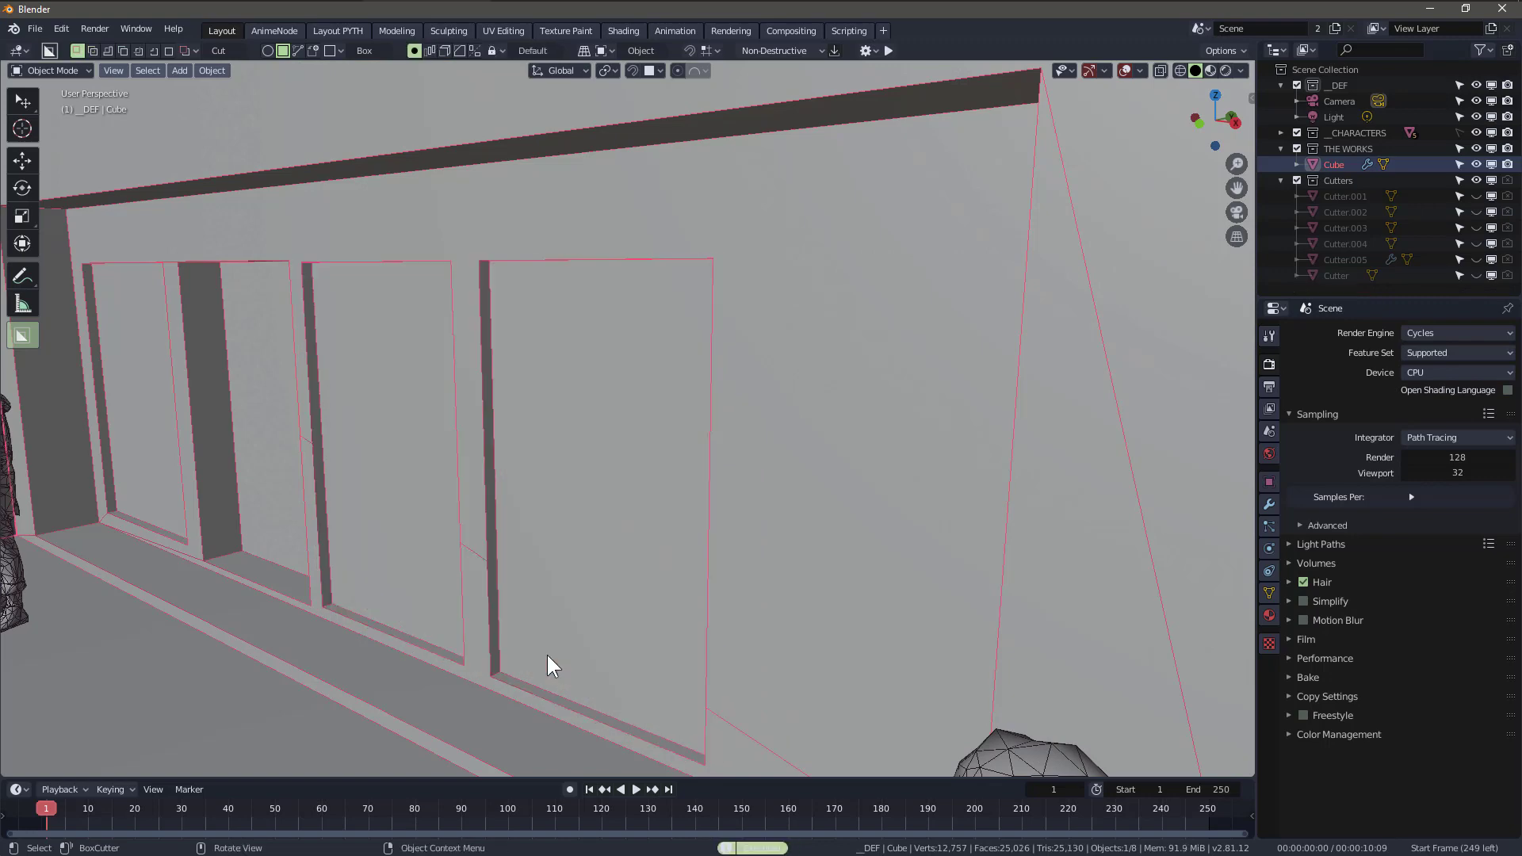
middle_drag(547, 656, 679, 511)
scroll(707, 407, up, 3)
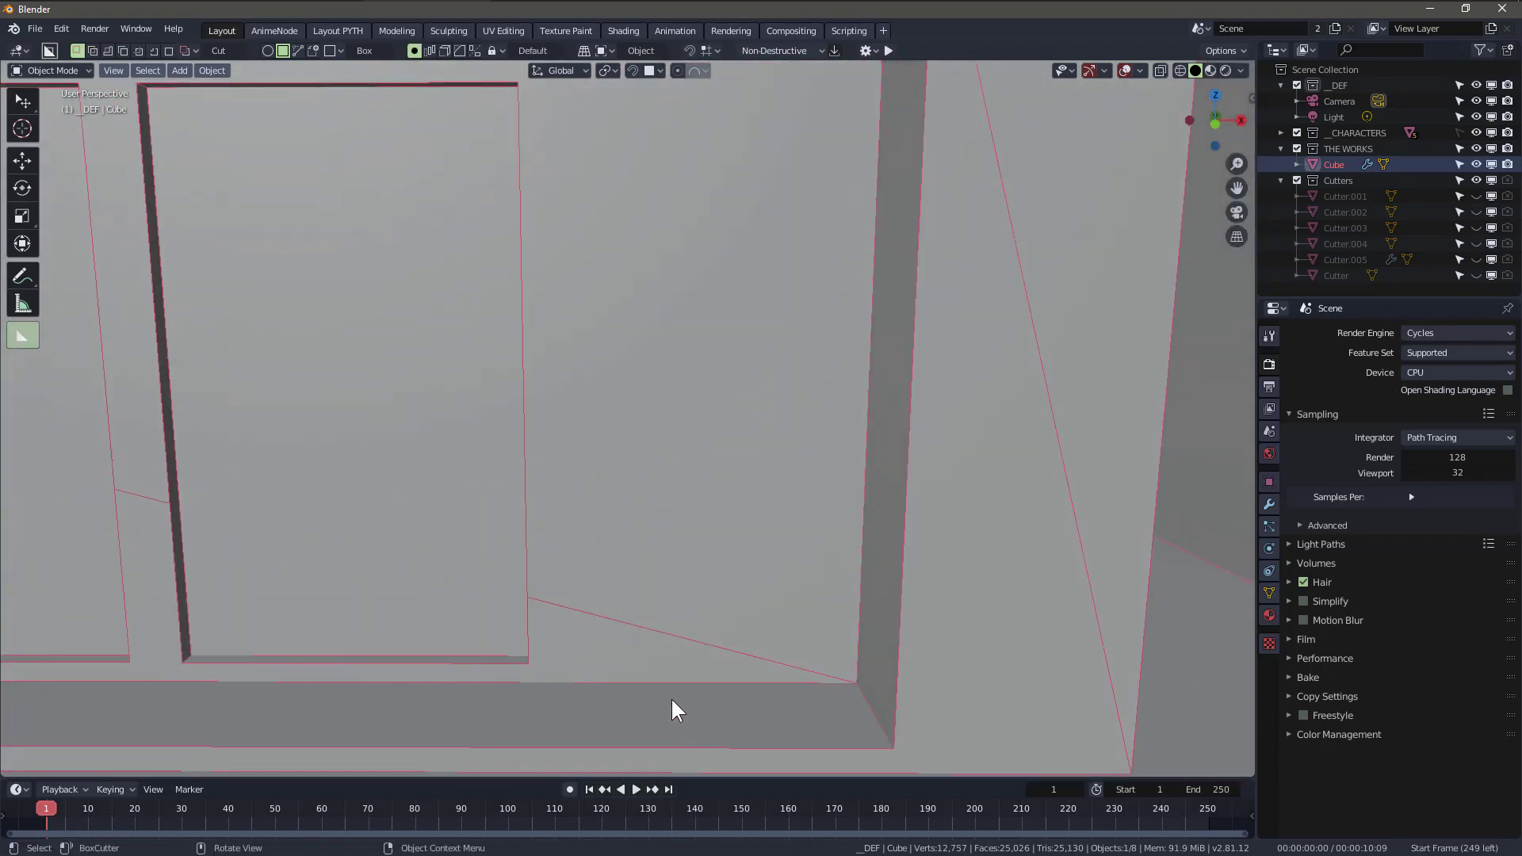
drag(689, 711, 714, 709)
right_click(714, 709)
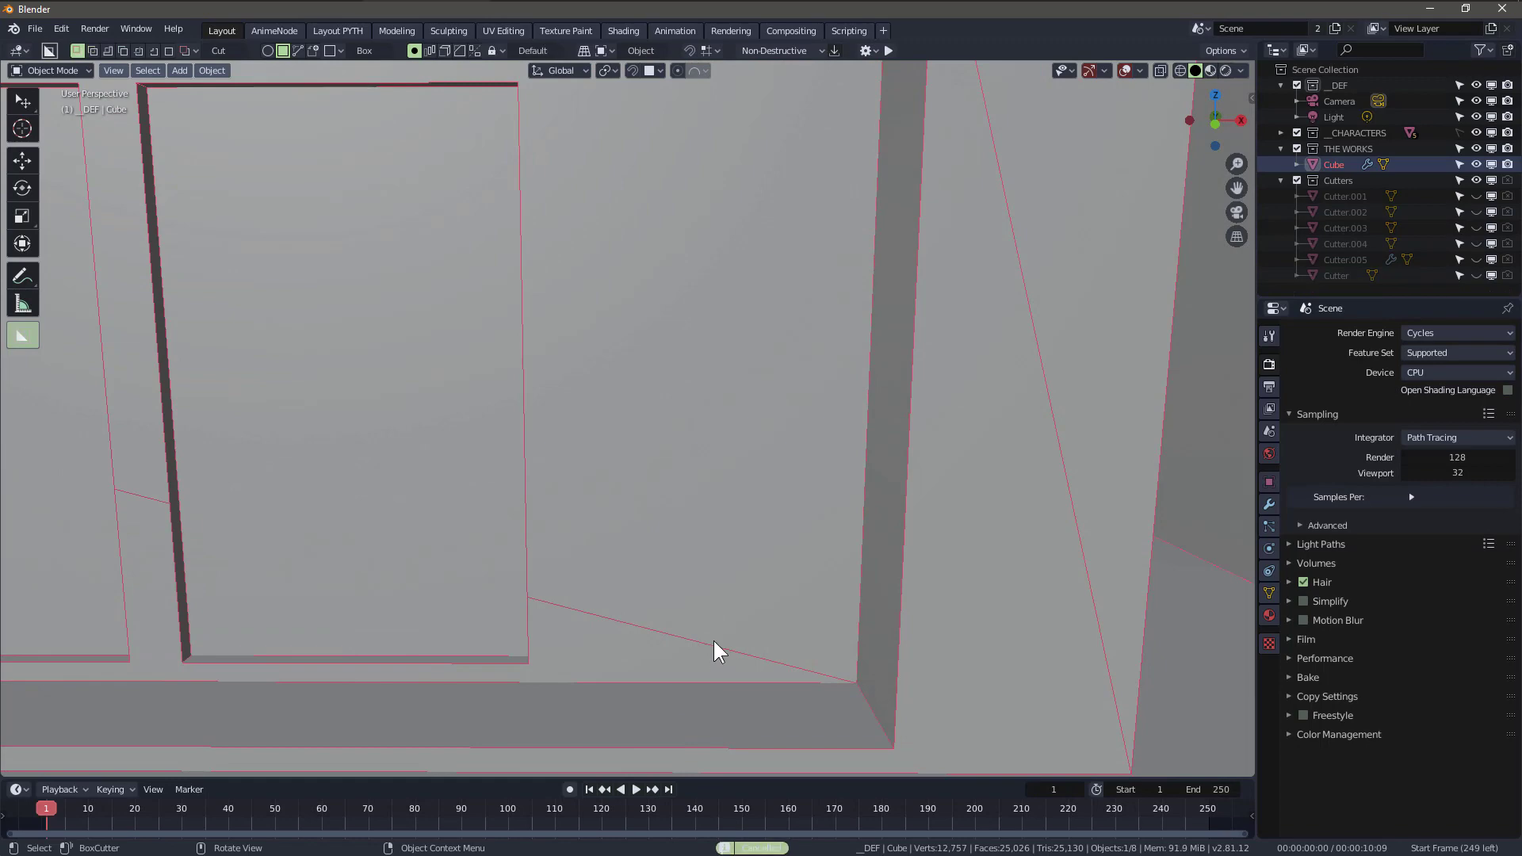
- Add a thin upright post, a sign panel and a long panel above the openings
click(167, 50)
drag(679, 693, 746, 439)
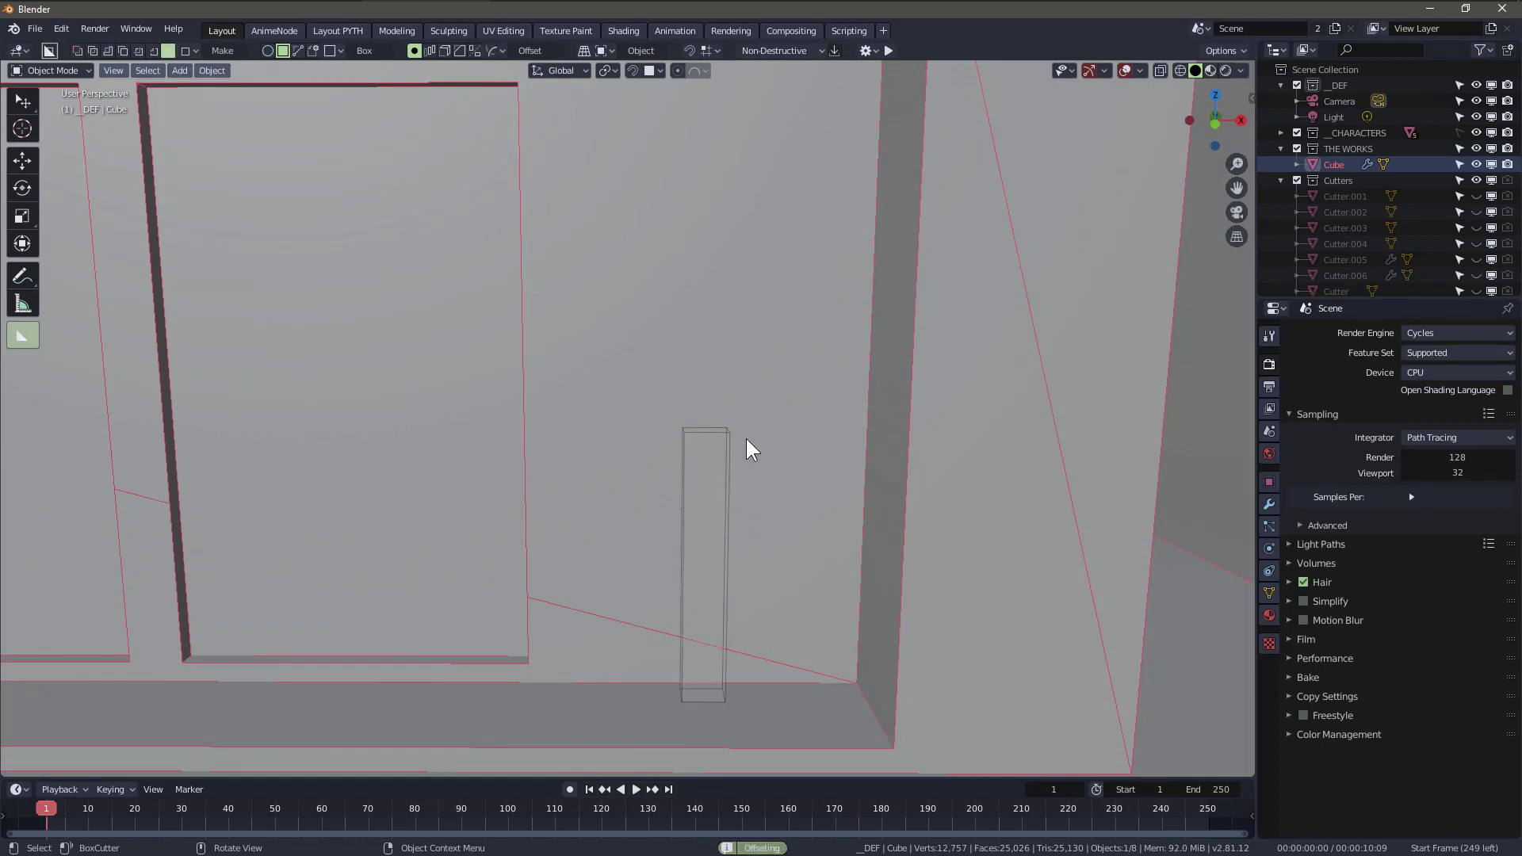
click(747, 482)
mouse_move(747, 482)
middle_down()
mouse_move(579, 503)
mouse_move(696, 518)
middle_up()
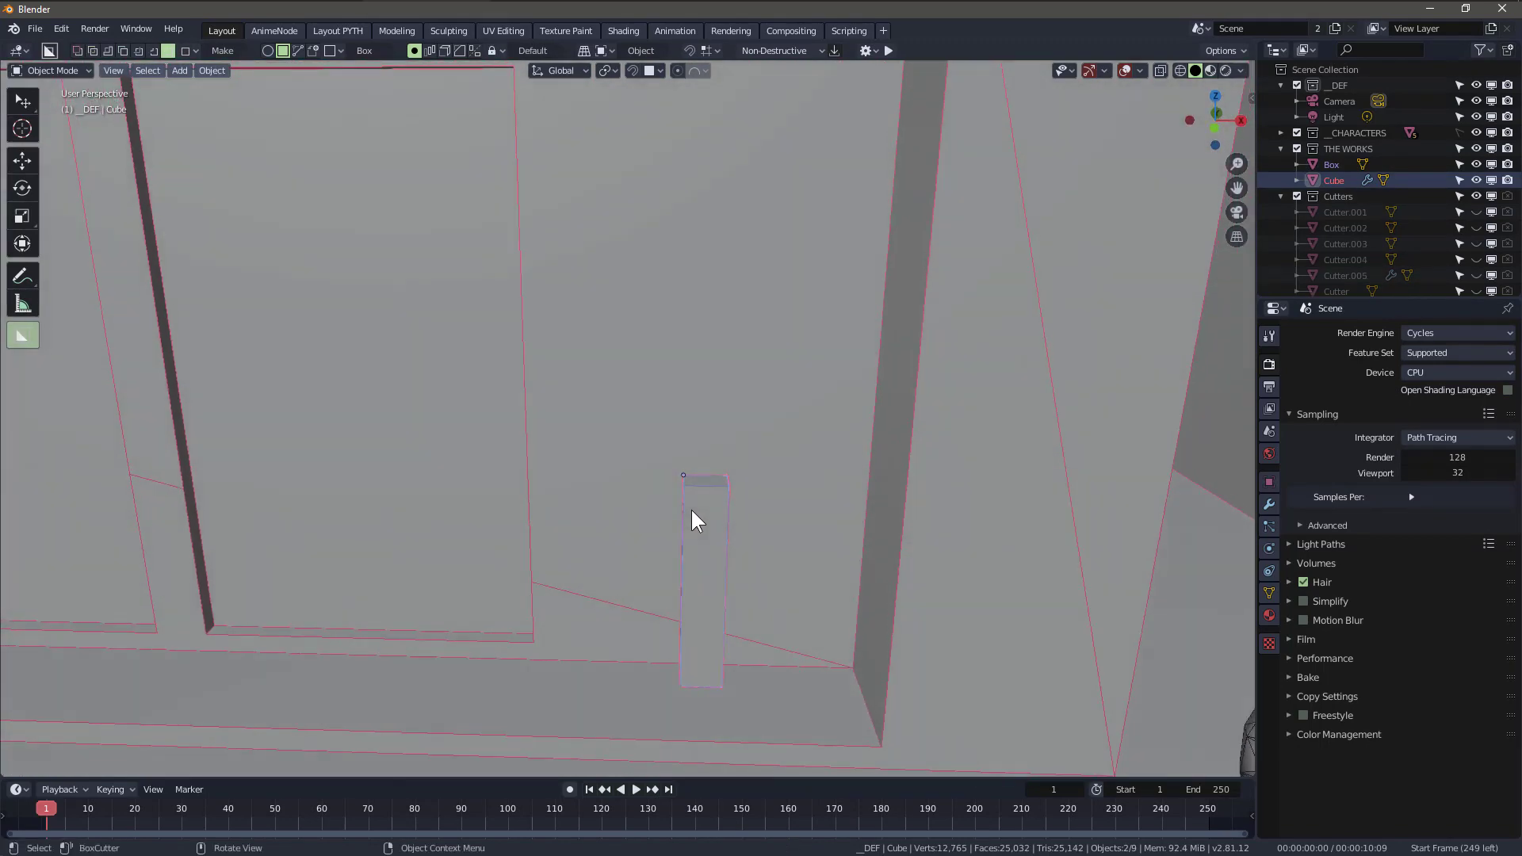
drag(609, 489, 800, 264)
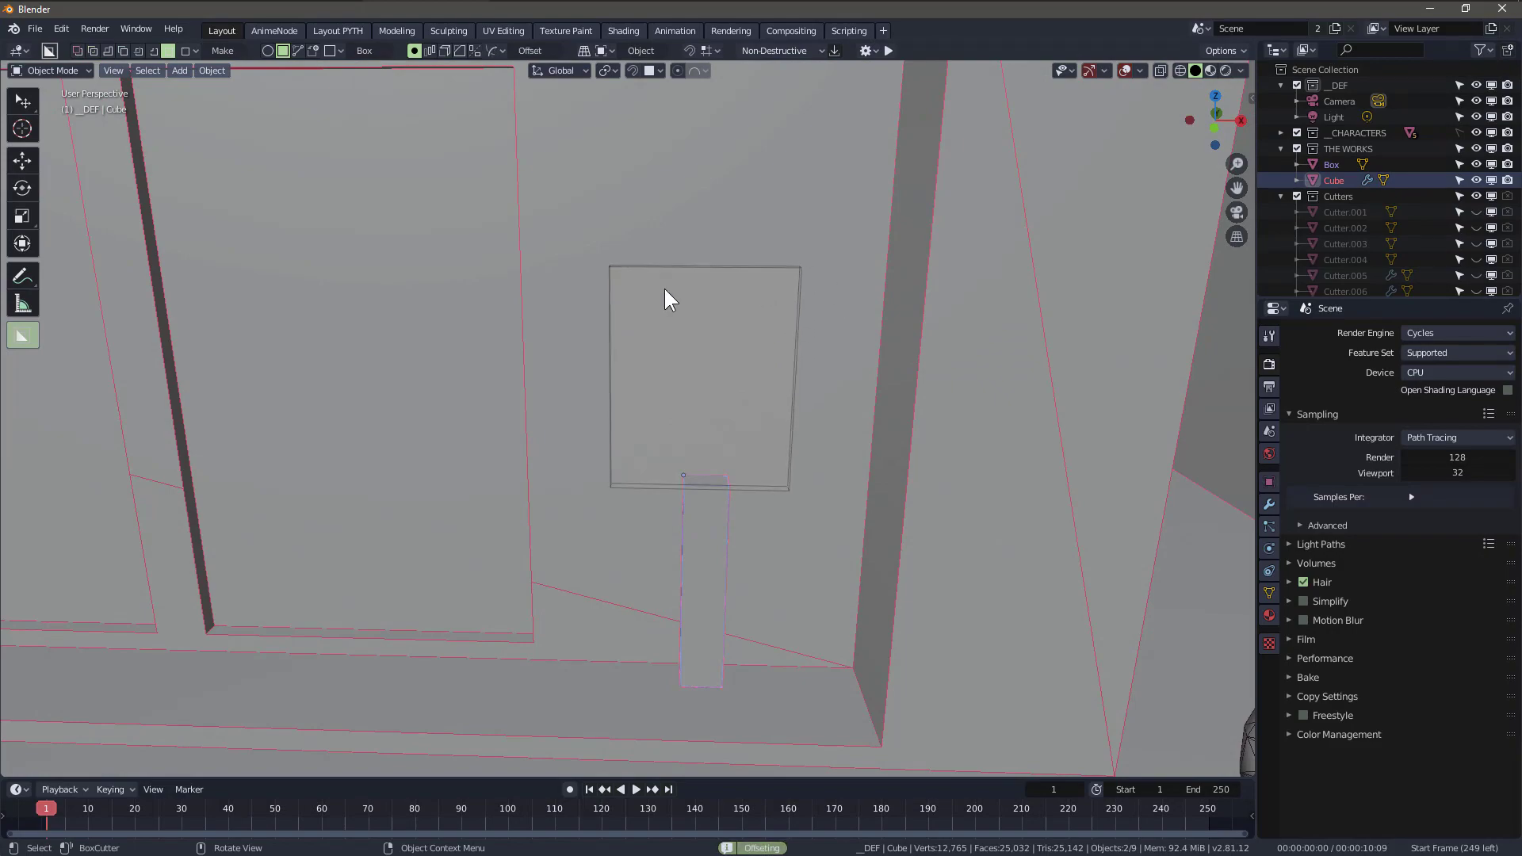
click(665, 289)
mouse_move(763, 291)
middle_down()
mouse_move(572, 379)
mouse_move(326, 396)
mouse_move(398, 443)
mouse_move(436, 408)
mouse_move(393, 422)
middle_up()
scroll(435, 407, up, 3)
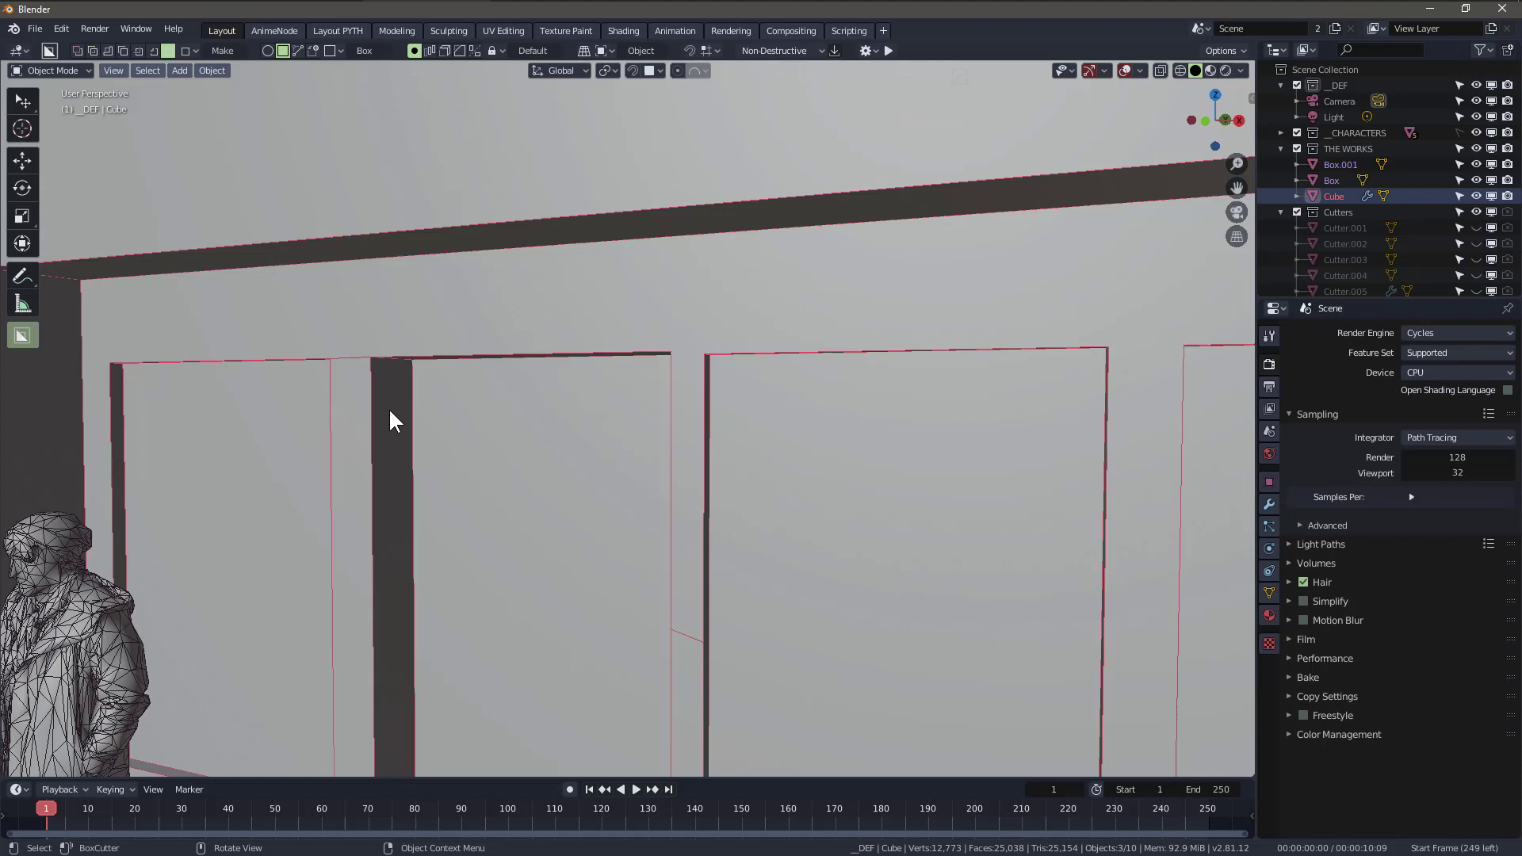
drag(202, 272, 940, 343)
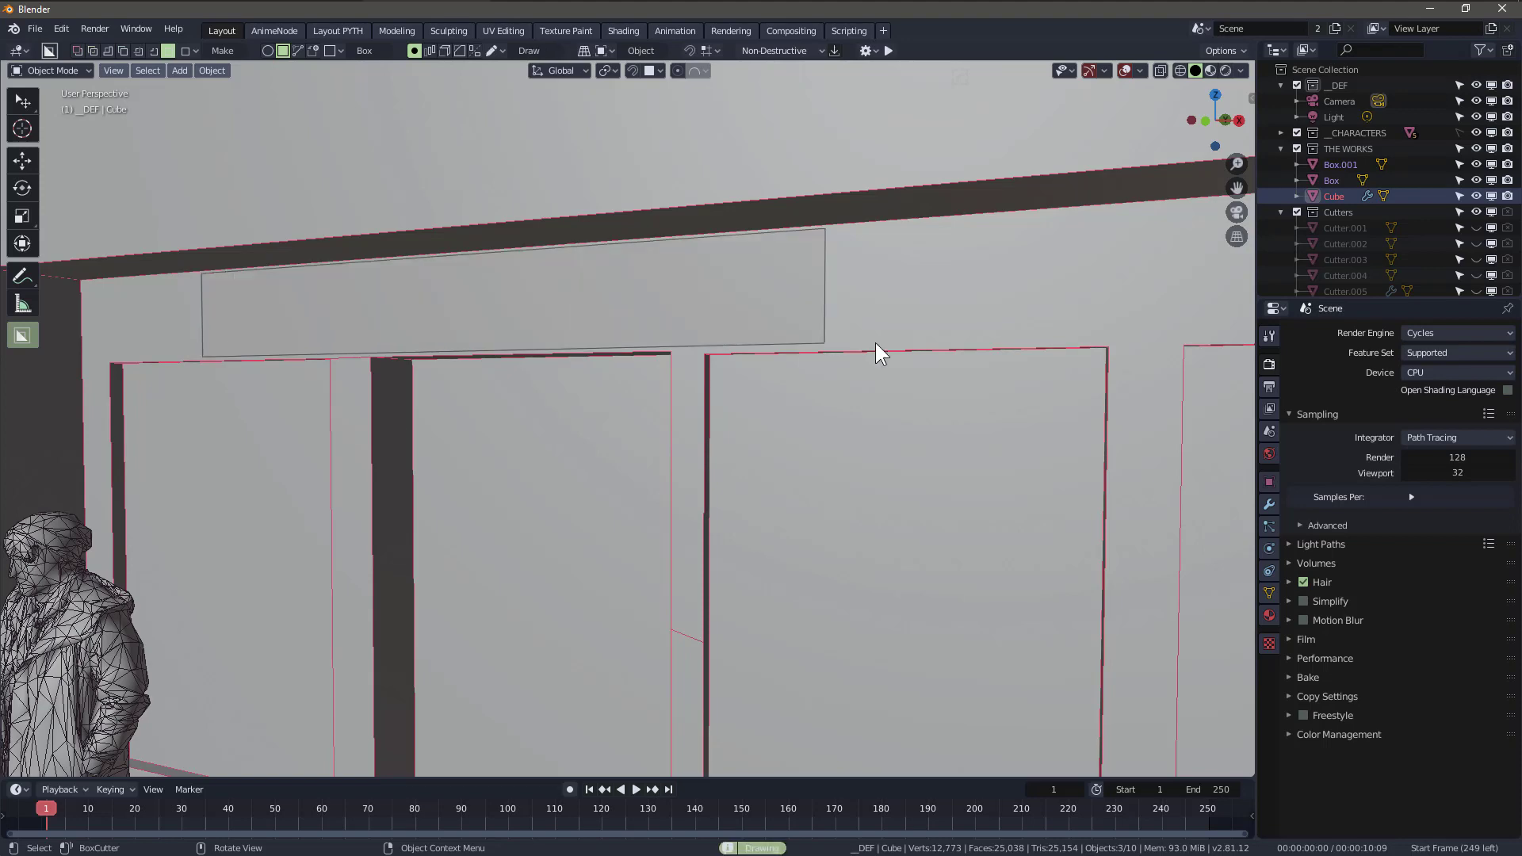
click(934, 342)
scroll(750, 345, down, 3)
mouse_move(563, 329)
middle_down()
mouse_move(751, 344)
mouse_move(749, 486)
middle_up()
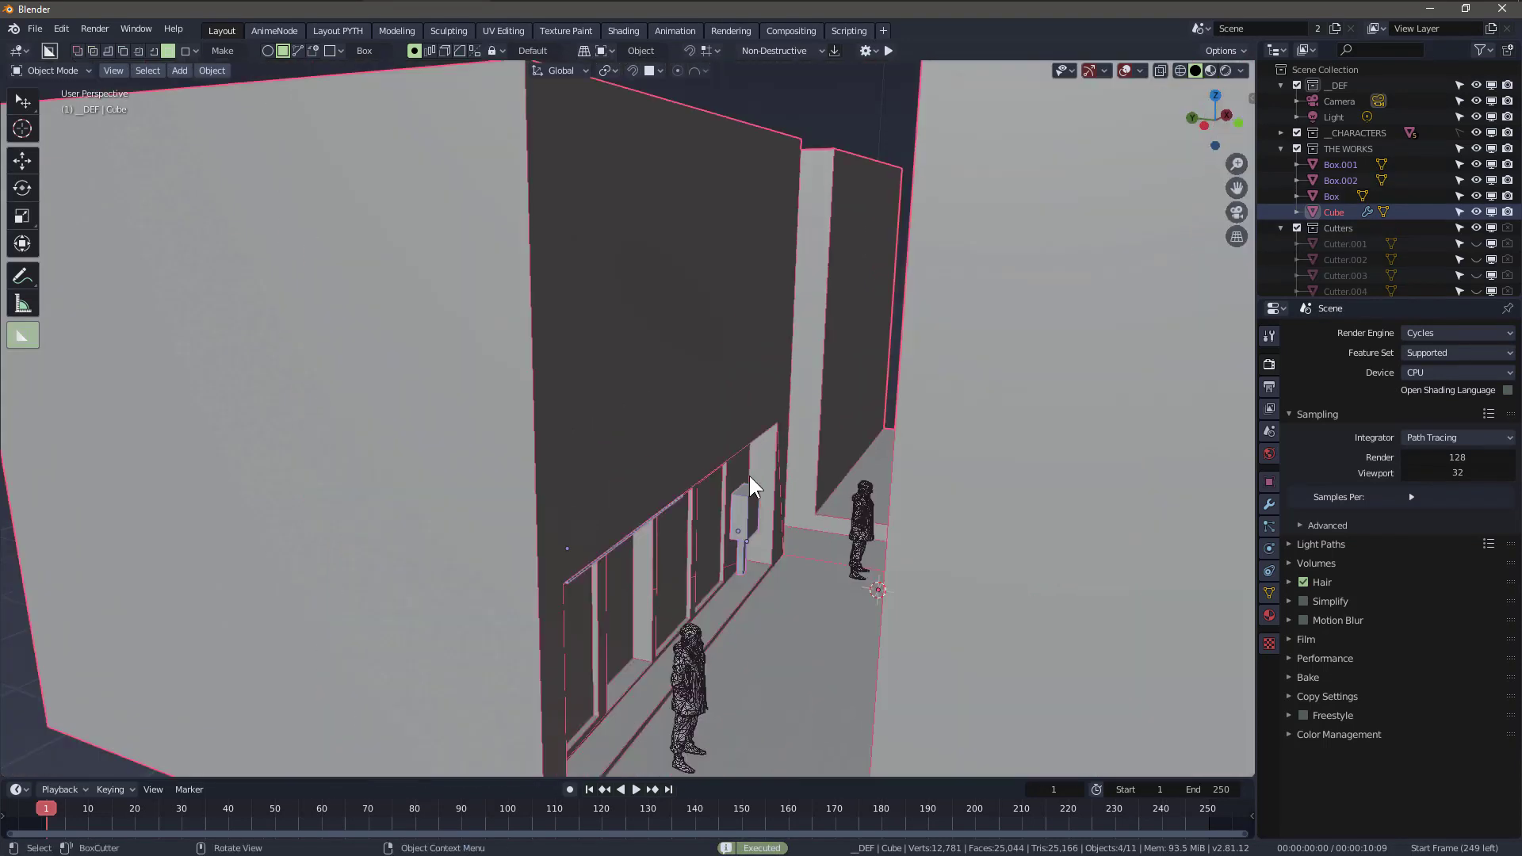
- Save the scene as Sketch 001 in a new SKETCH 001 folder inside BLENDER DIZZ
click(35, 28)
click(64, 155)
click(61, 395)
click(1269, 824)
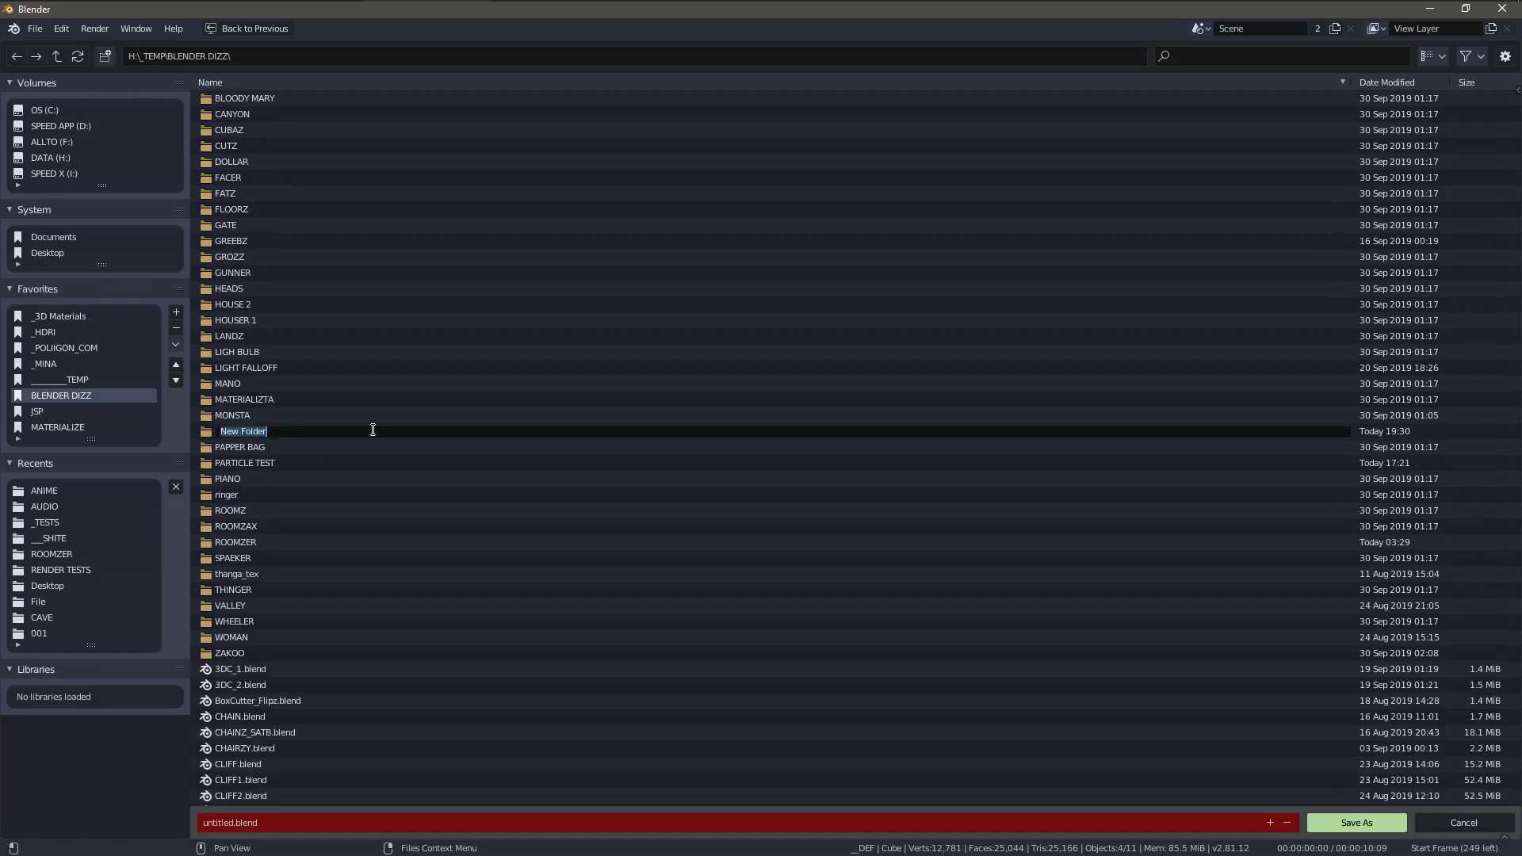
text(SKETCH 001)
key(Return)
double_click(371, 429)
click(607, 816)
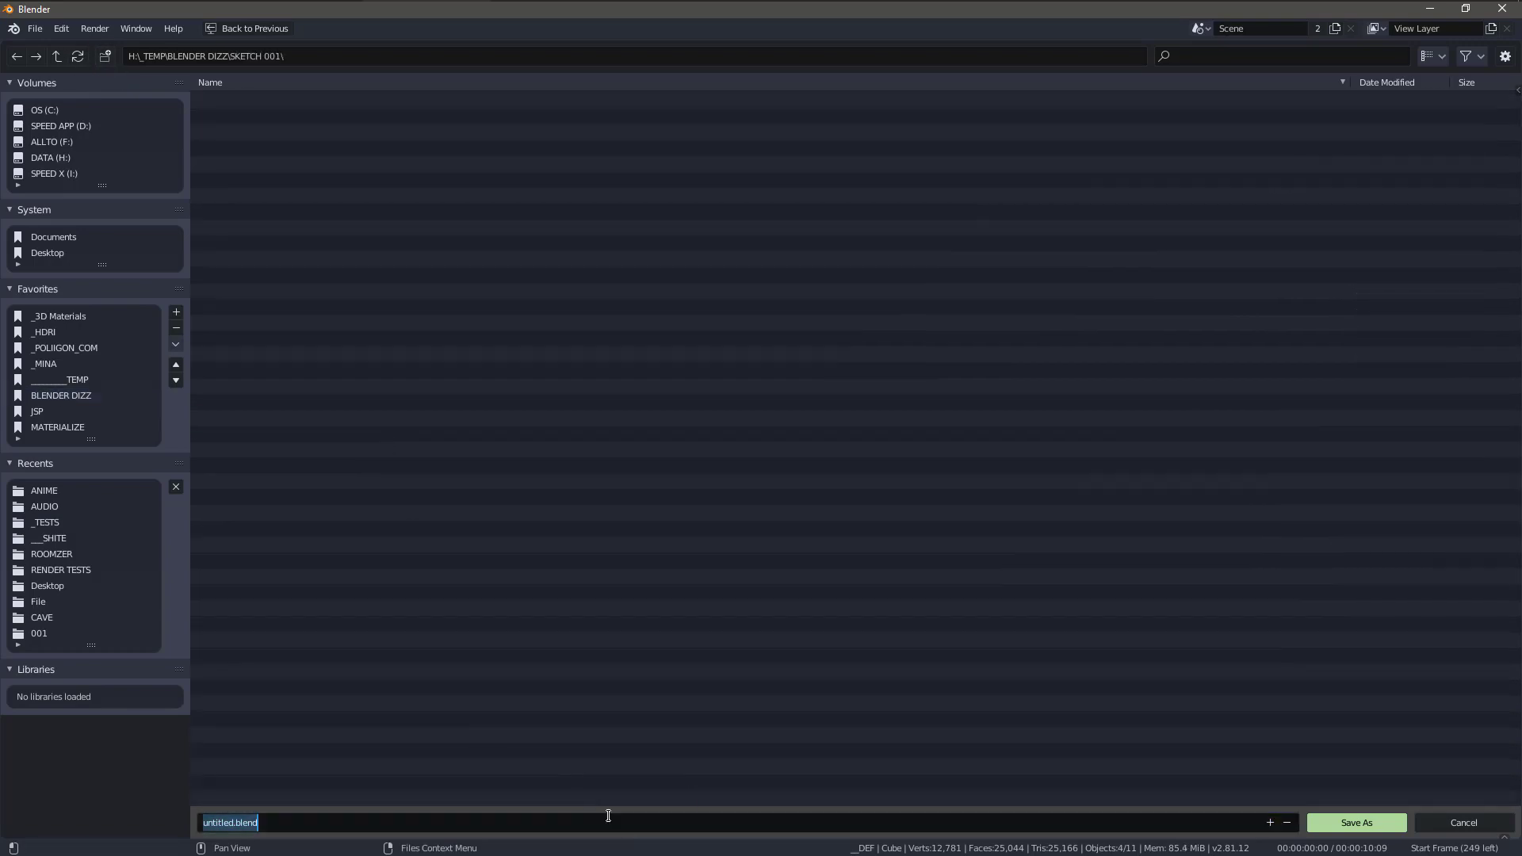
text(Sketch 001)
key(Return)
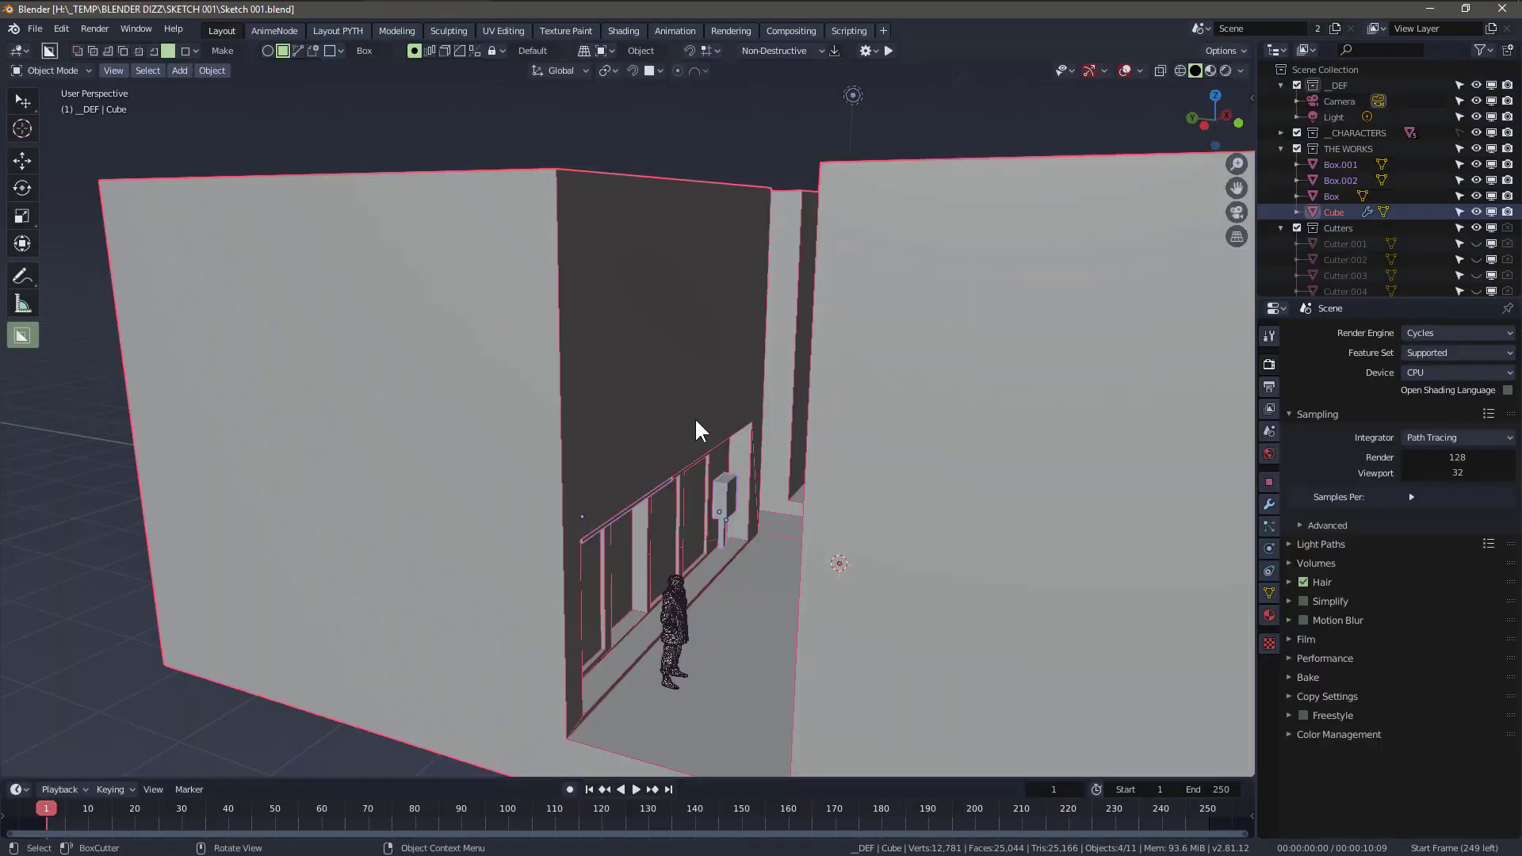
mouse_move(644, 347)
middle_down()
mouse_move(847, 410)
mouse_move(511, 396)
mouse_move(525, 392)
mouse_move(682, 449)
mouse_move(471, 527)
mouse_move(575, 461)
mouse_move(605, 495)
mouse_move(303, 404)
mouse_move(306, 449)
mouse_move(291, 442)
middle_up()
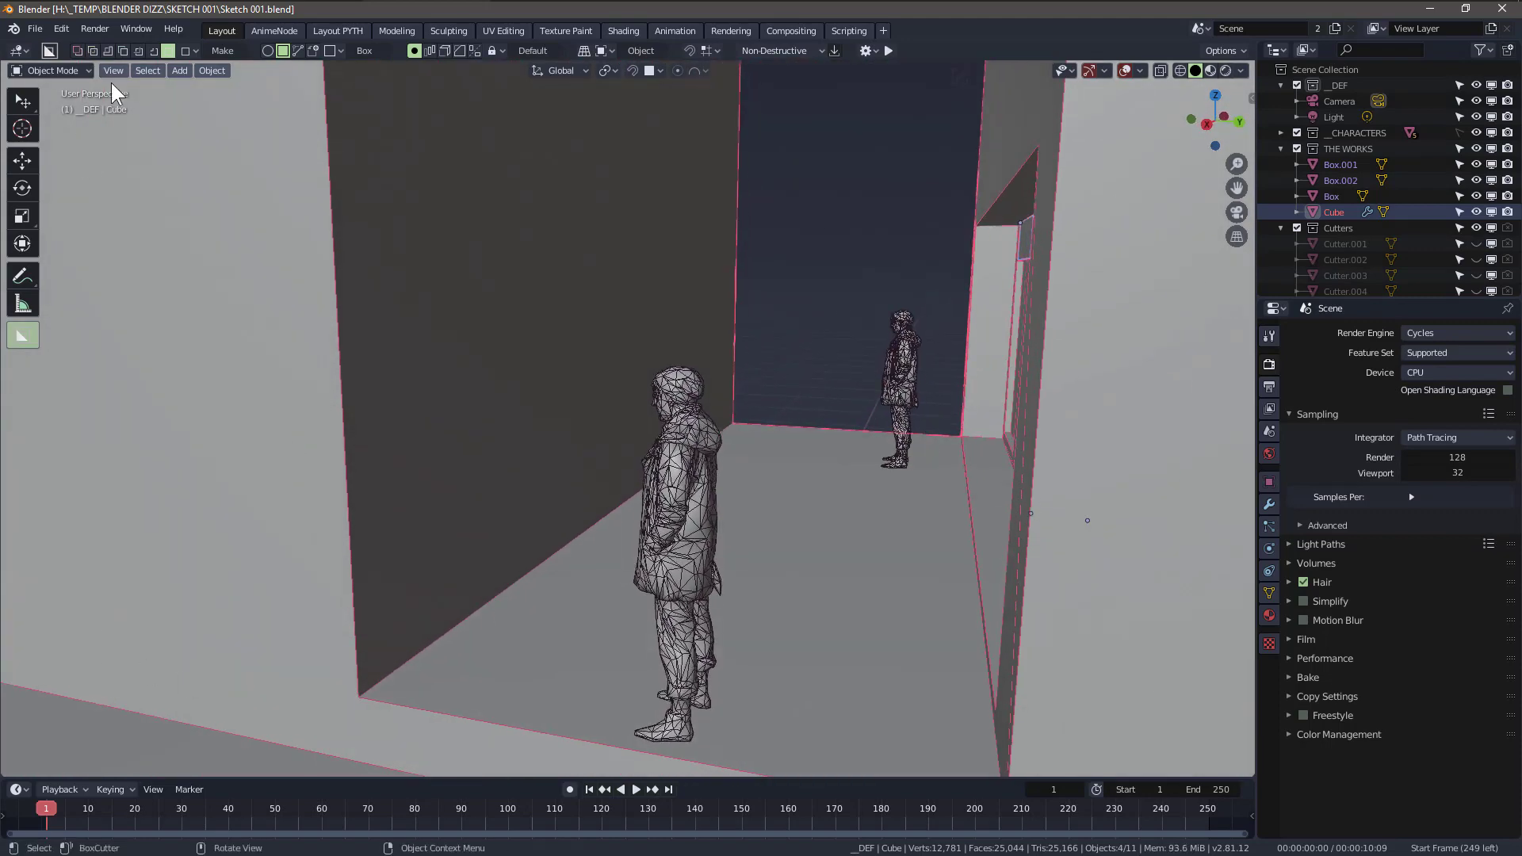
- Extrude a storefront box outward from the wall
drag(118, 650, 378, 644)
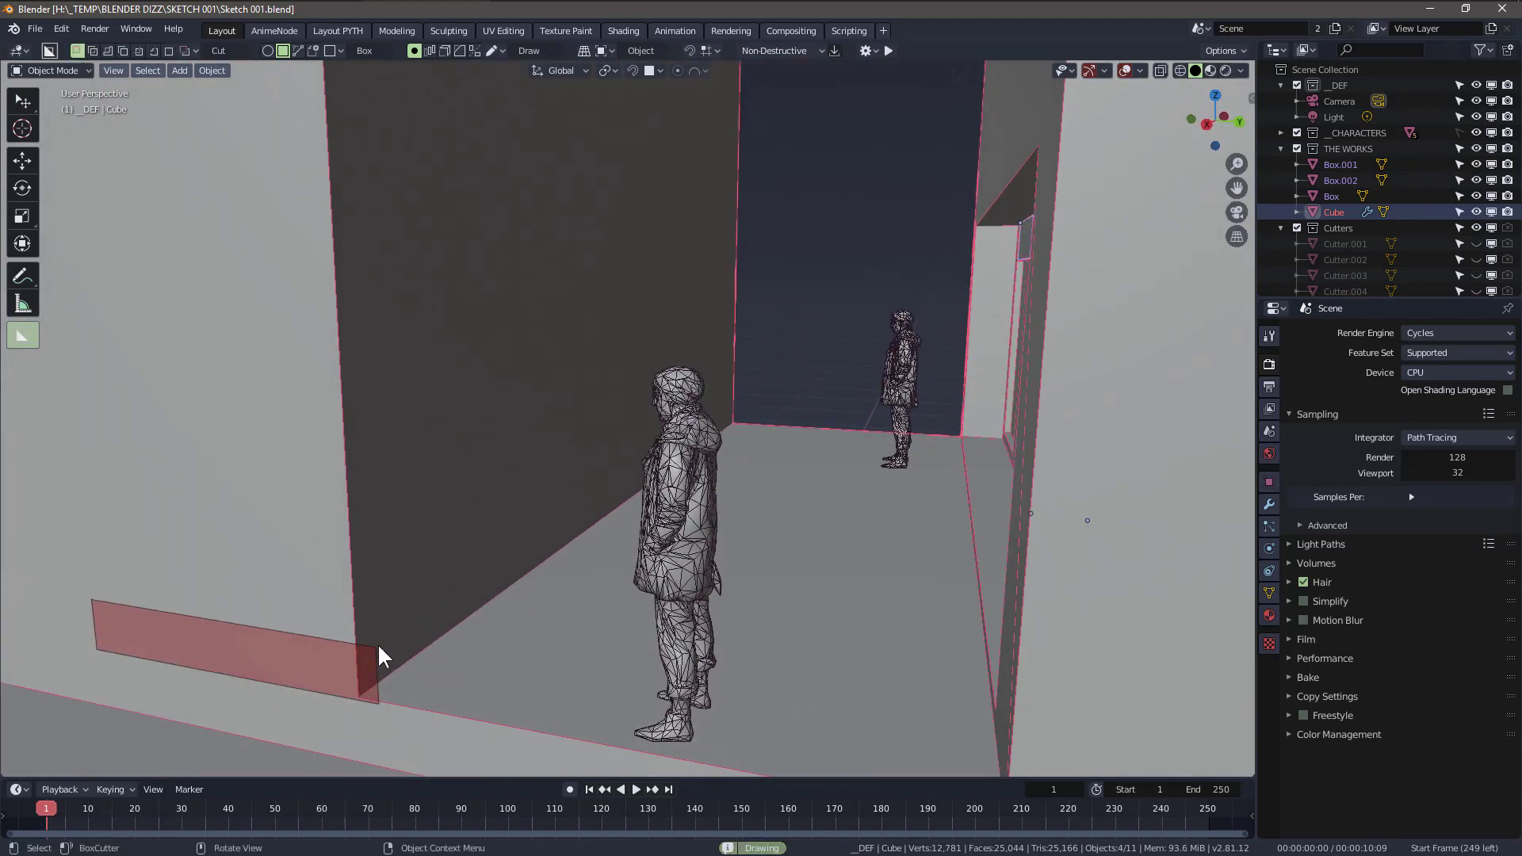
right_click(377, 643)
mouse_move(145, 657)
mouse_down()
mouse_move(379, 627)
mouse_move(457, 160)
mouse_move(567, 154)
mouse_up()
mouse_move(465, 318)
middle_down()
mouse_move(403, 326)
mouse_move(505, 318)
mouse_move(521, 362)
mouse_move(475, 329)
mouse_move(404, 330)
middle_up()
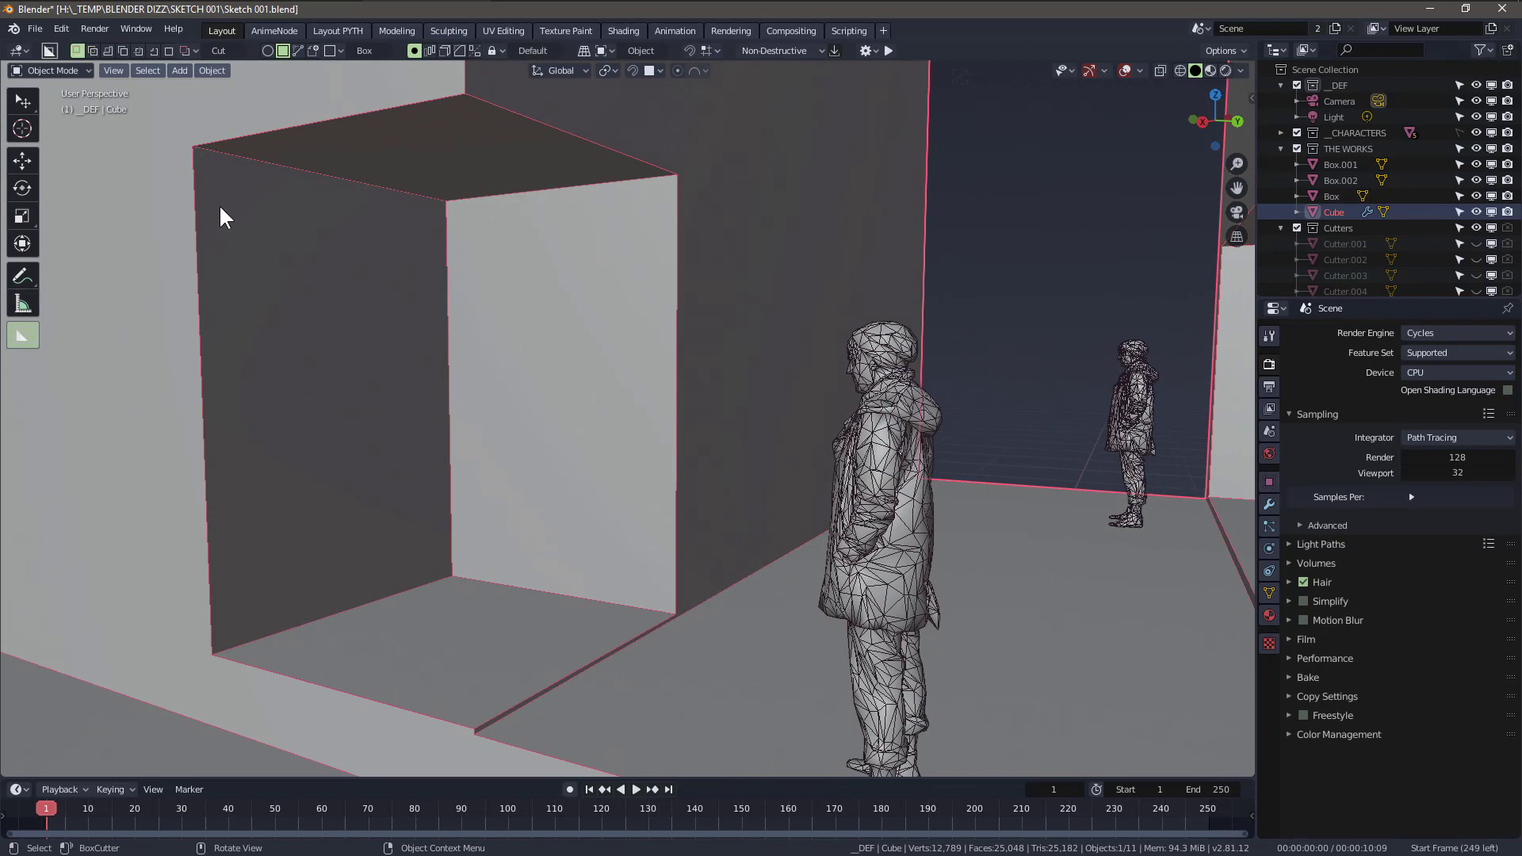
- Cut a door recess and a second recessed panel into the box's faces
drag(219, 203, 446, 568)
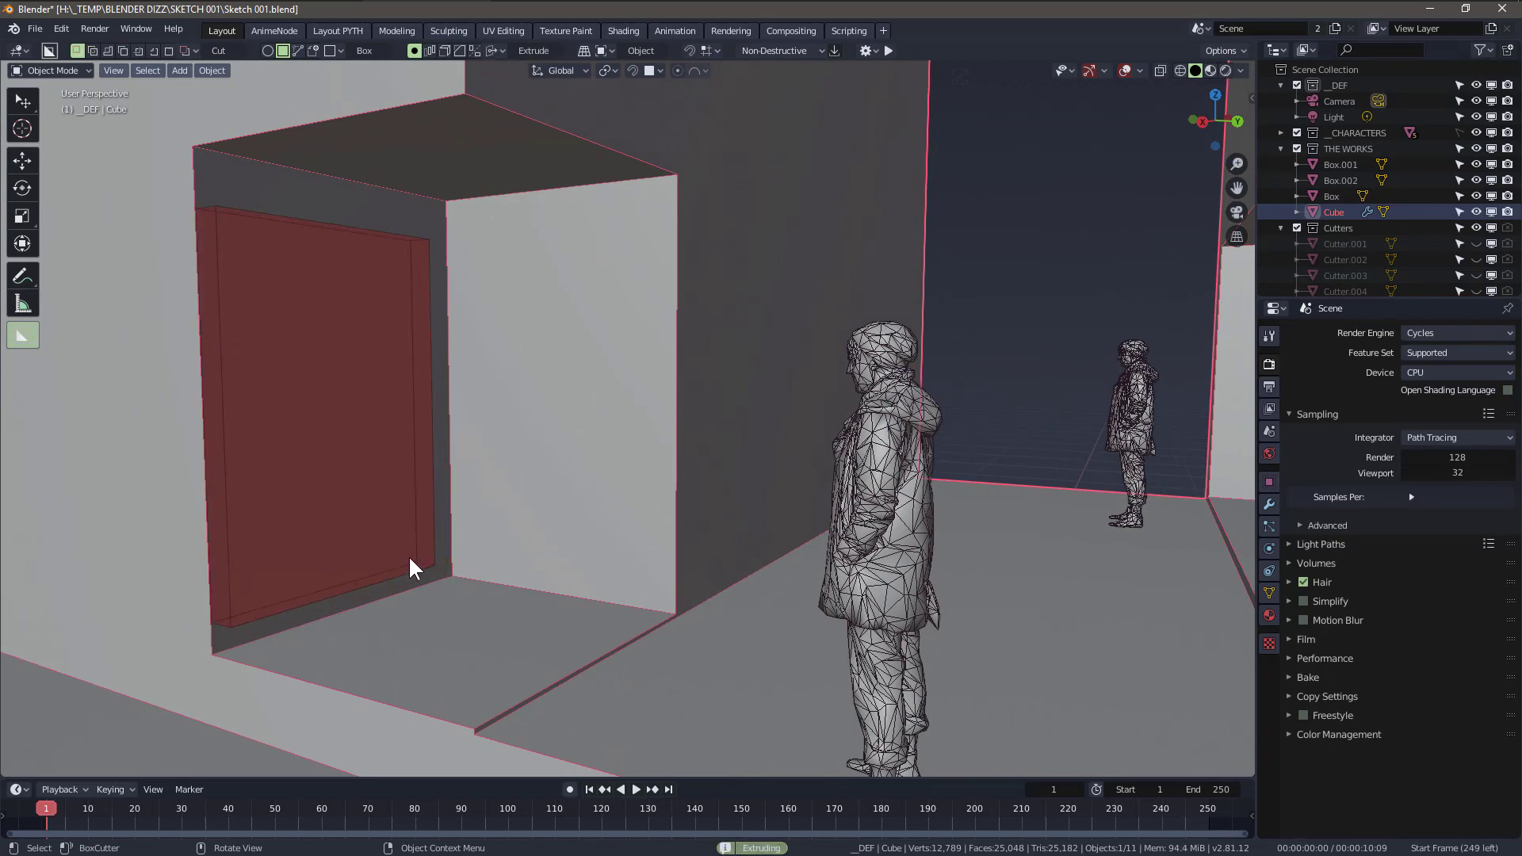
click(408, 555)
mouse_move(289, 402)
middle_down()
mouse_move(422, 376)
mouse_move(540, 259)
middle_up()
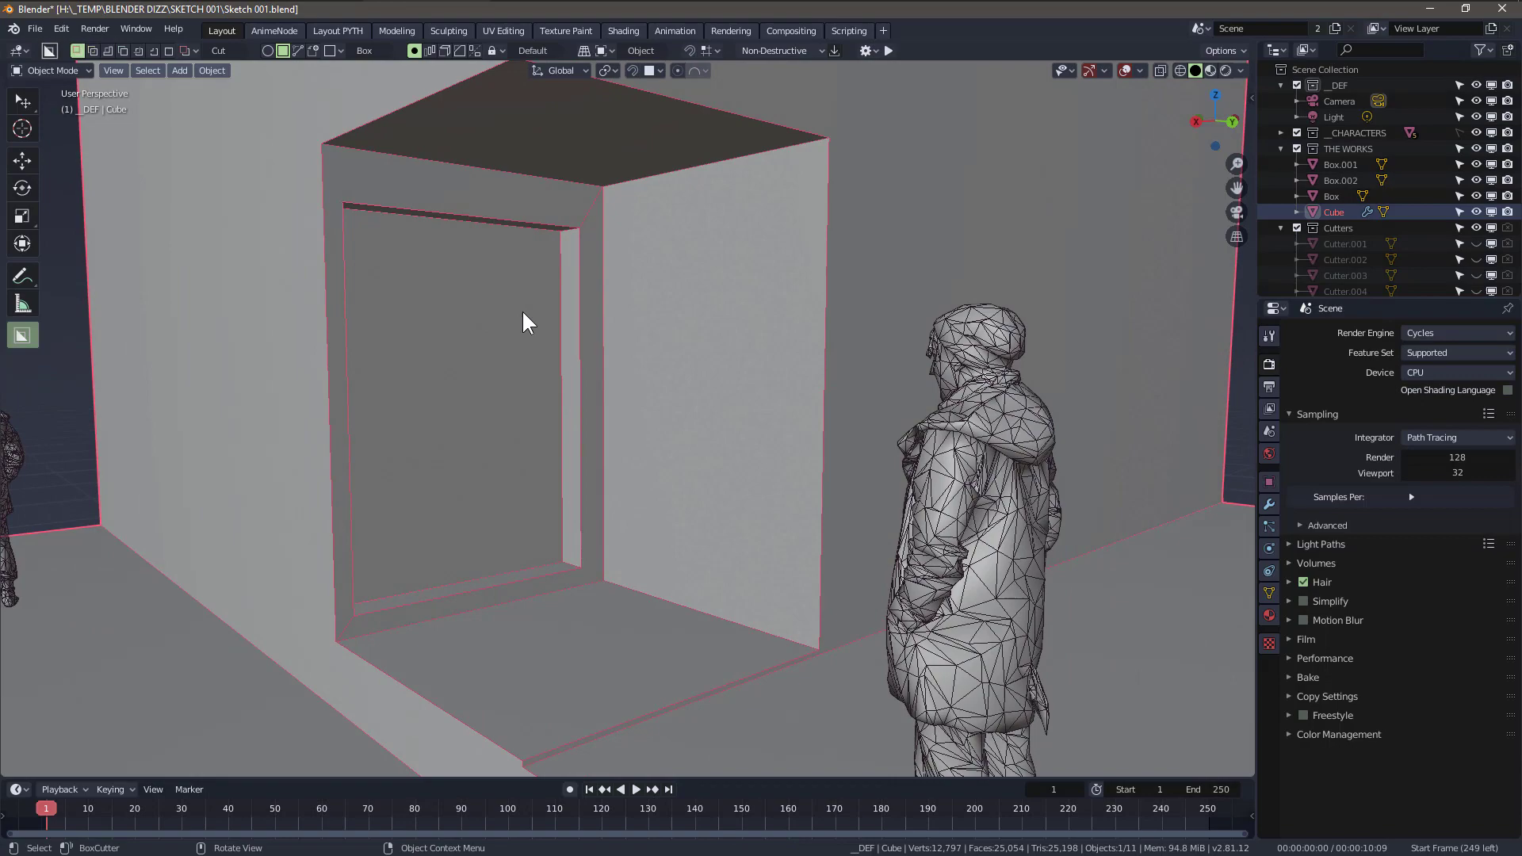
middle_drag(527, 321, 609, 227)
drag(609, 228, 822, 615)
click(820, 610)
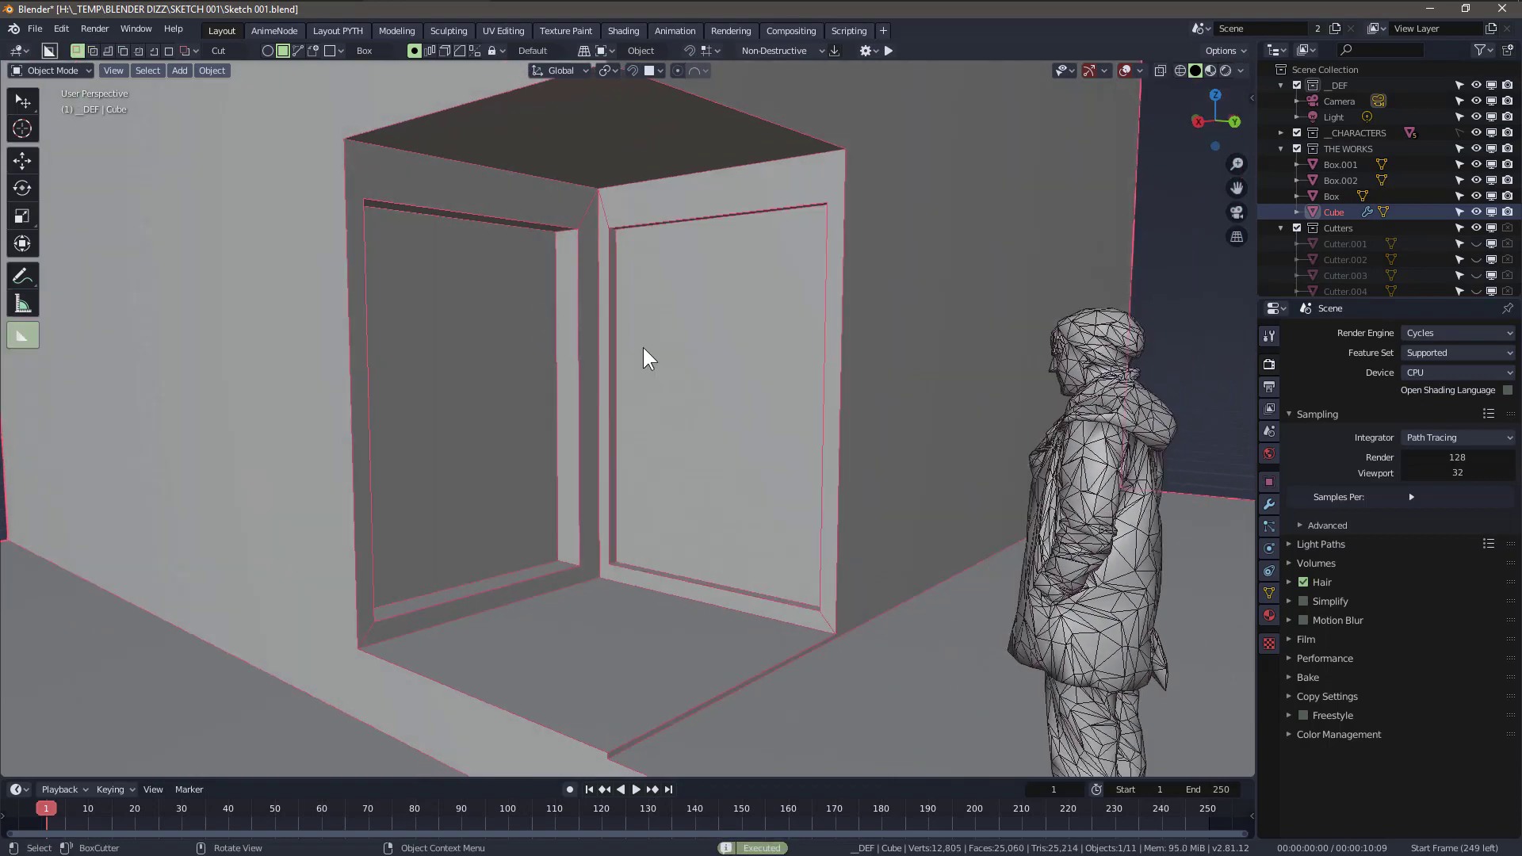
- Cut an inner doorway recess and a narrow strip beside it
middle_drag(644, 349, 423, 275)
scroll(357, 226, up, 3)
mouse_move(357, 229)
middle_down()
mouse_move(477, 261)
mouse_move(368, 177)
middle_up()
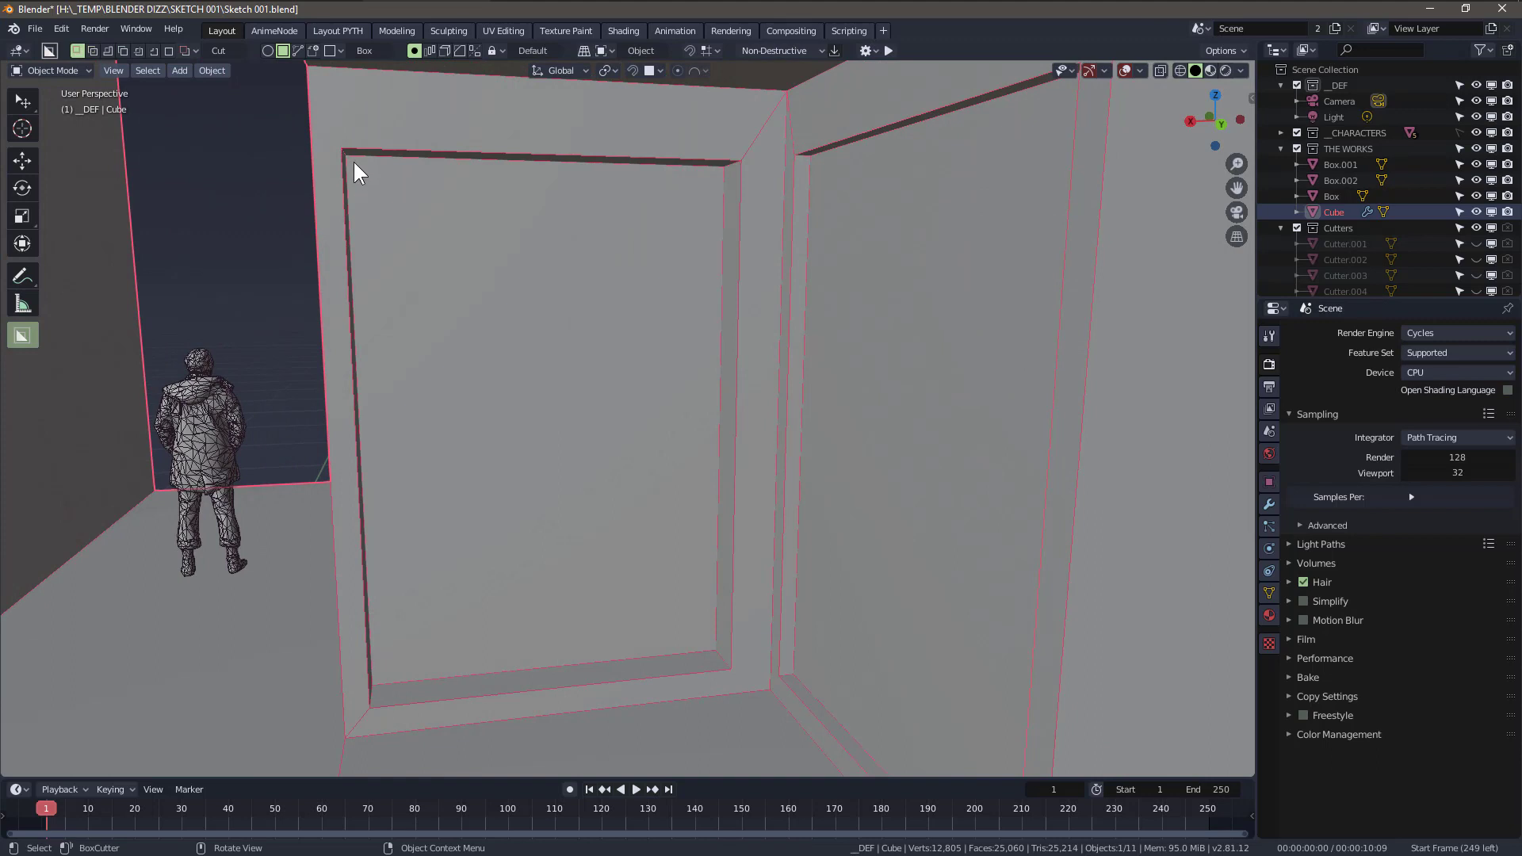
drag(353, 162, 584, 624)
click(578, 616)
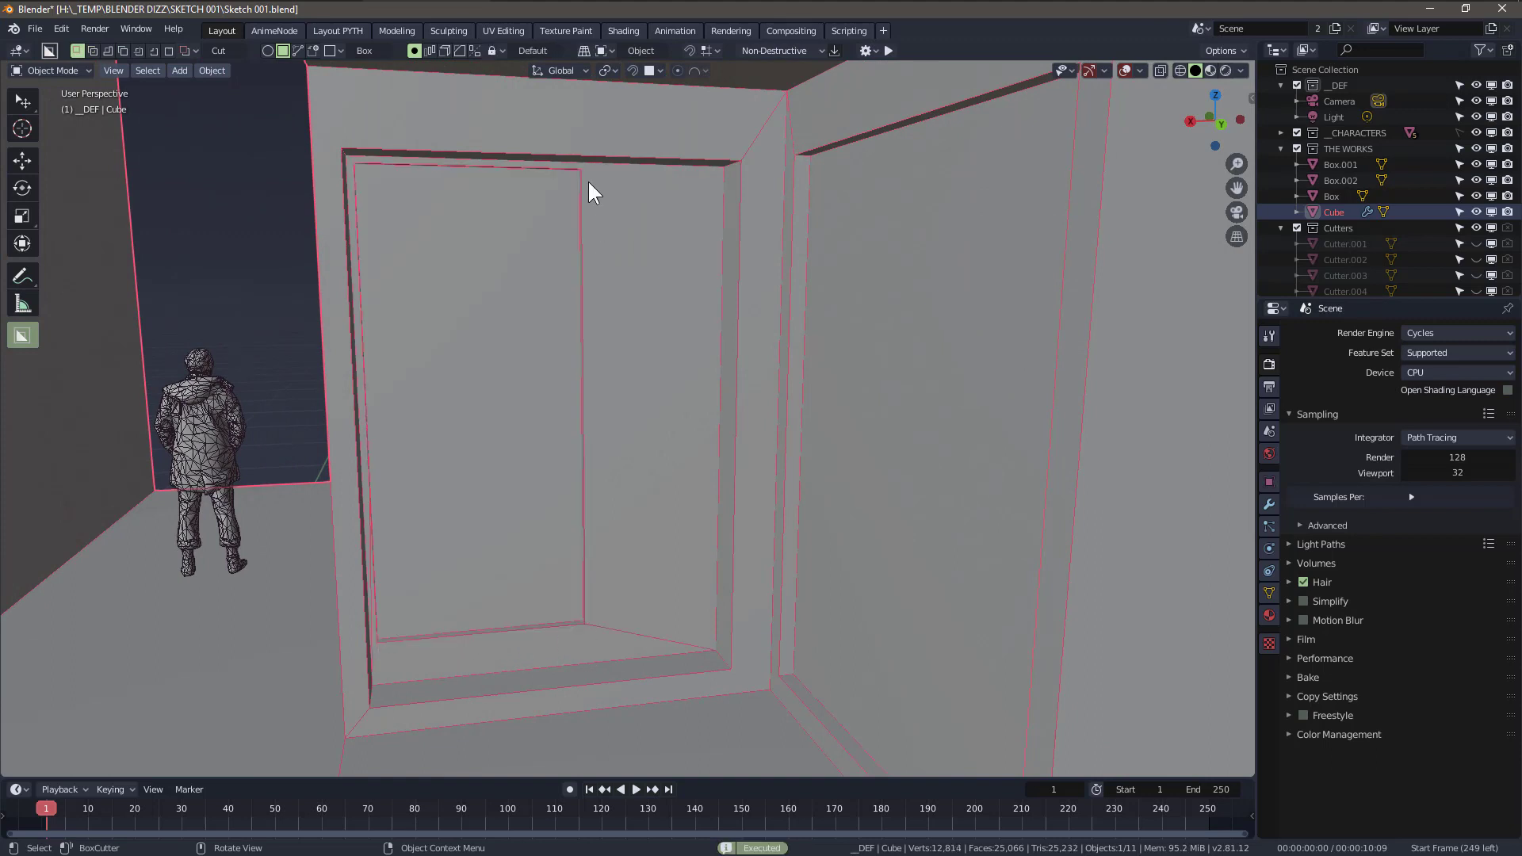
drag(605, 171, 707, 620)
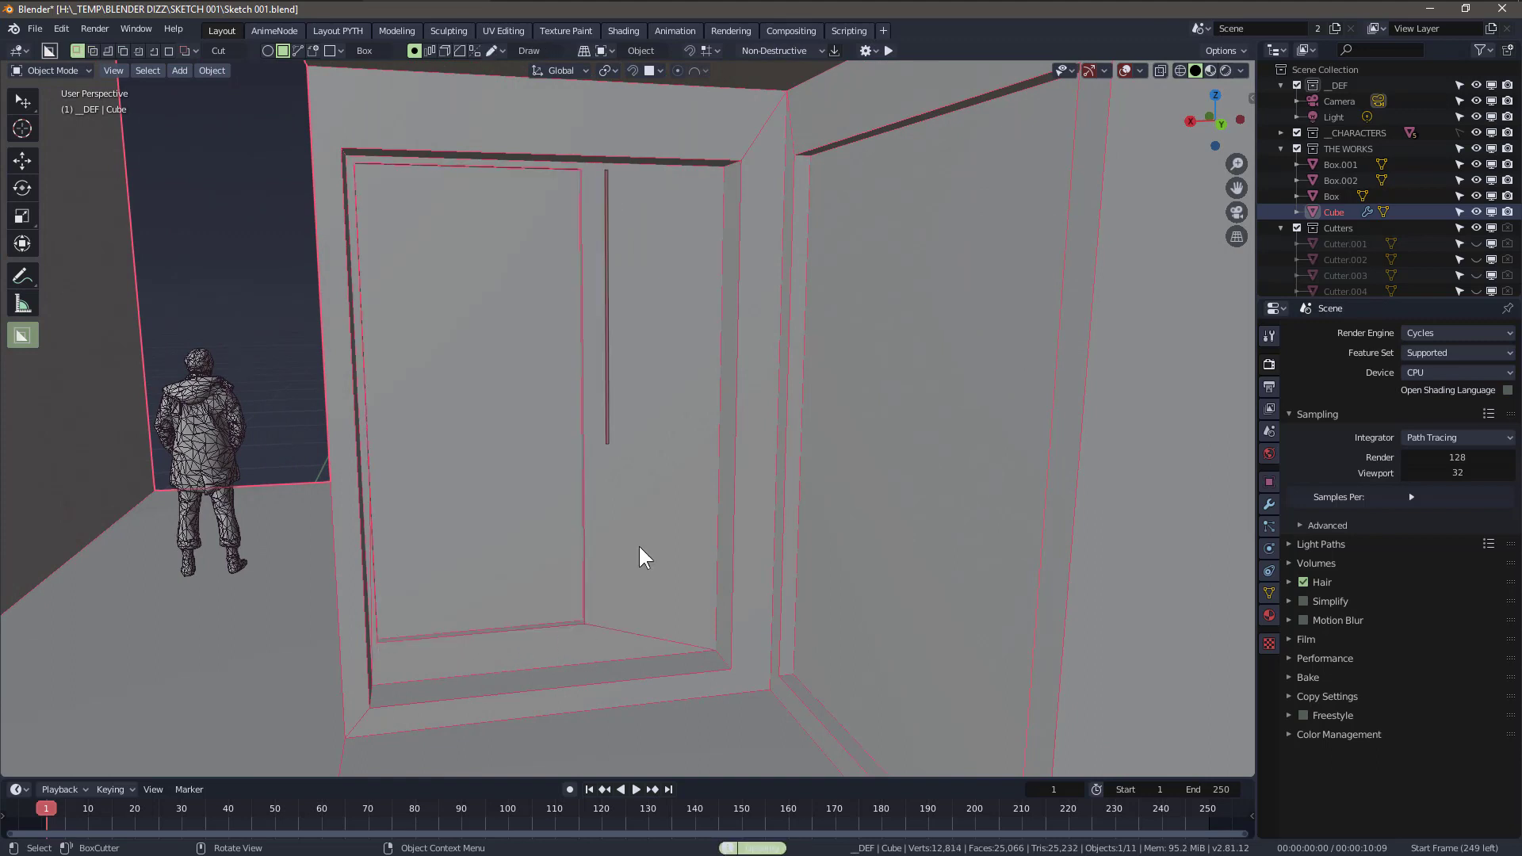
click(694, 608)
- Add a tall solid corner column rising from the floor
mouse_move(693, 606)
middle_down()
mouse_move(650, 374)
mouse_move(918, 362)
mouse_move(650, 472)
middle_up()
scroll(650, 471, up, 3)
middle_drag(762, 516, 701, 437)
key(a)
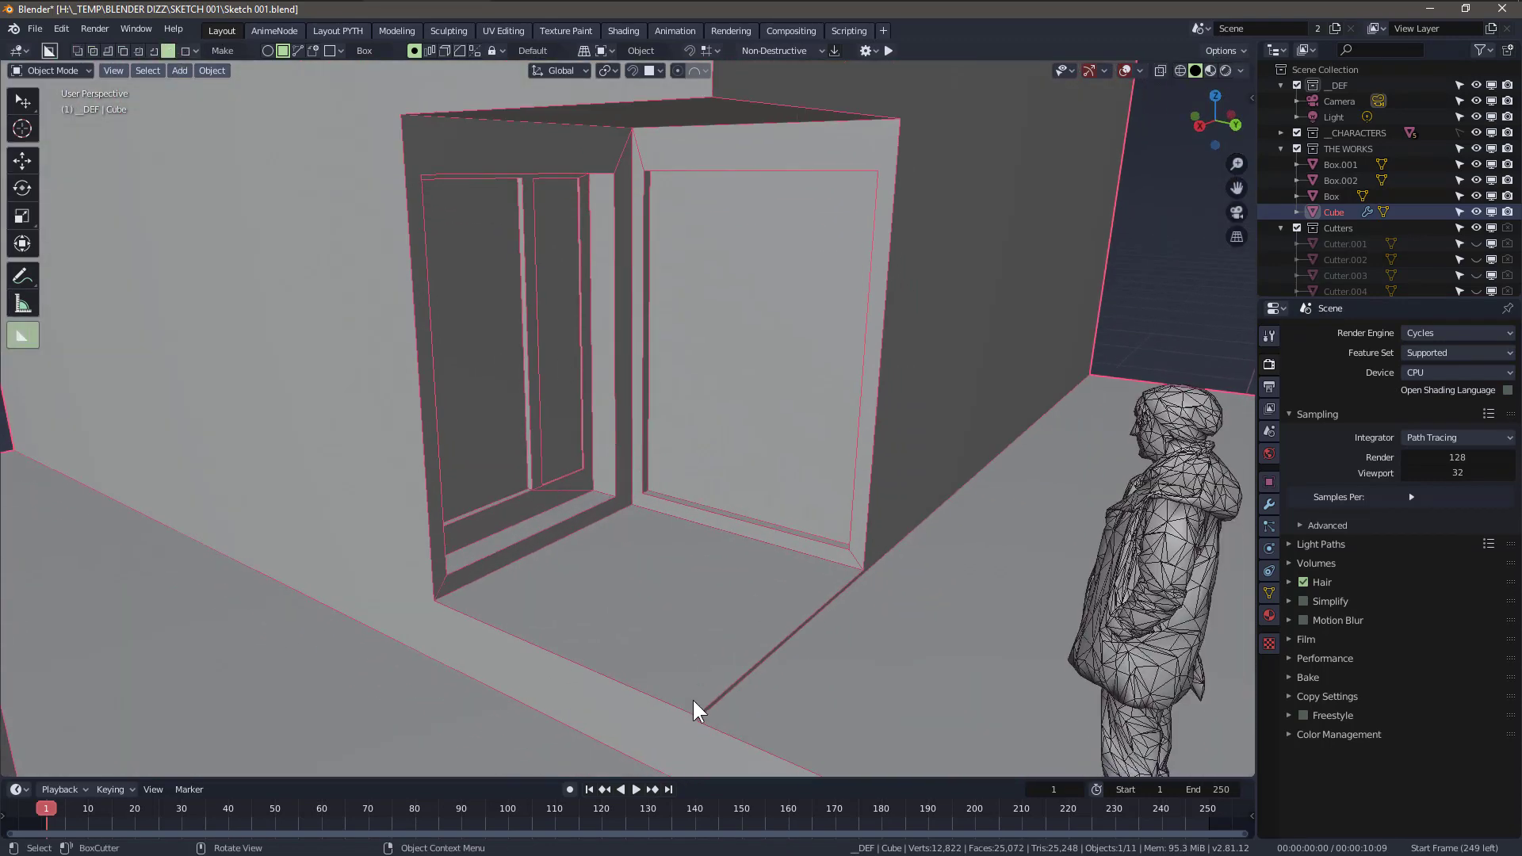
drag(685, 663, 675, 427)
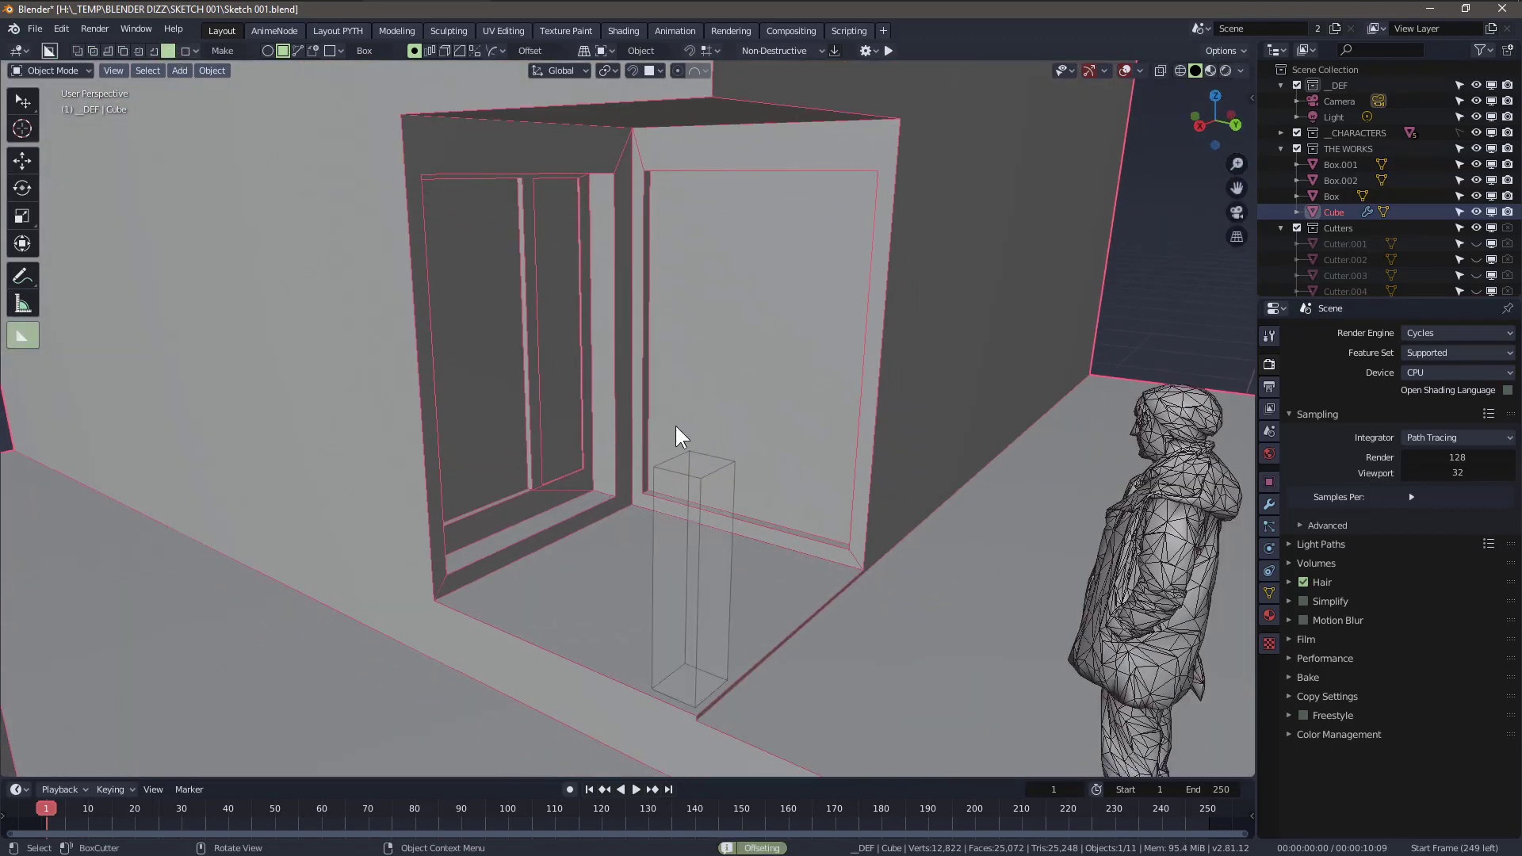
click(687, 65)
mouse_move(1121, 217)
middle_down()
mouse_move(757, 190)
mouse_move(925, 259)
mouse_move(618, 247)
mouse_move(900, 259)
mouse_move(749, 224)
middle_up()
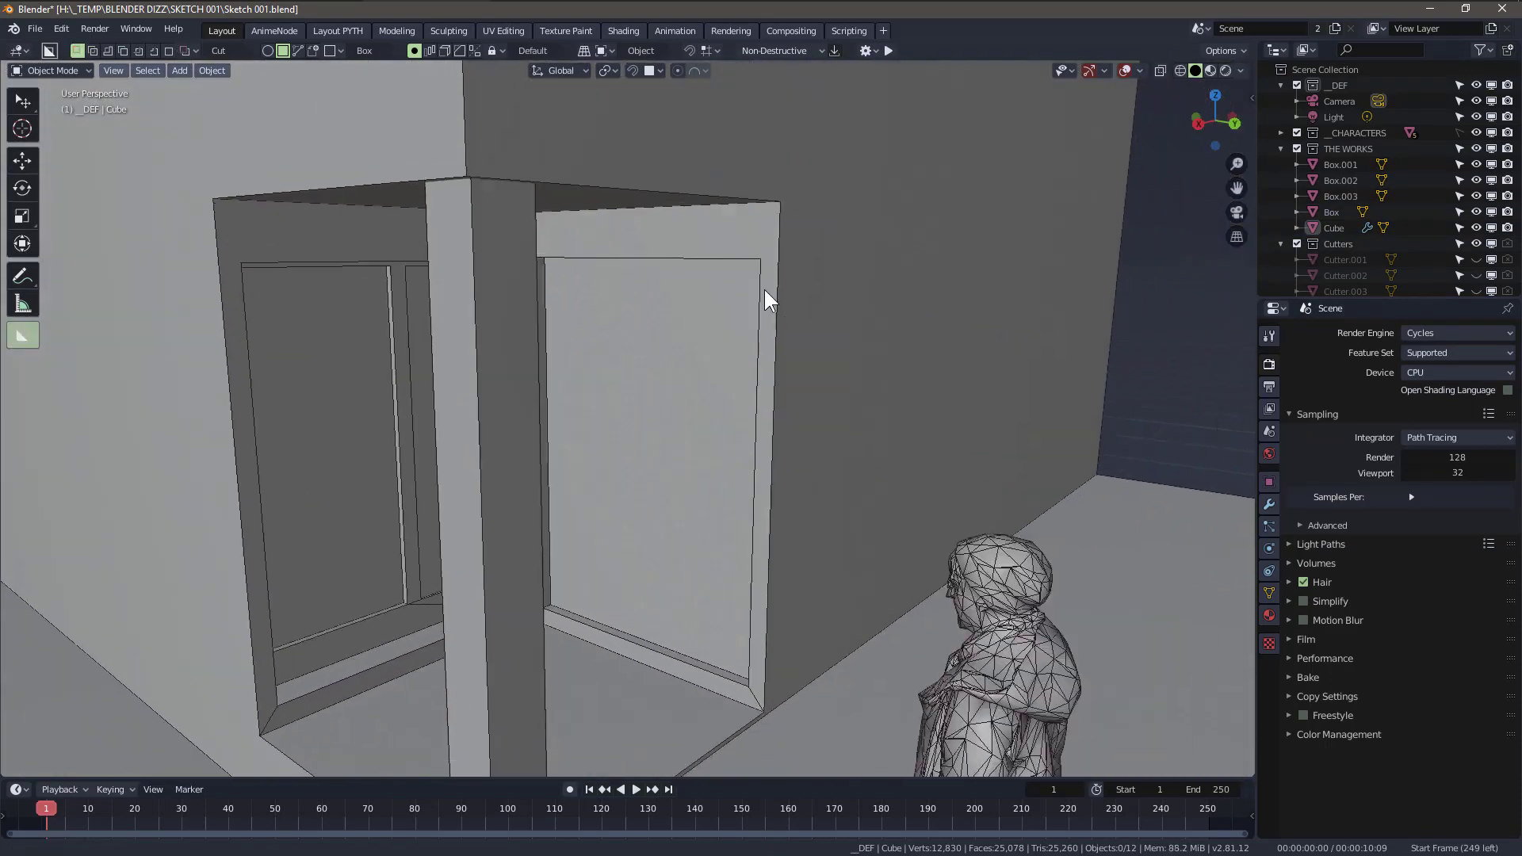
- Cut a long recessed panel into the adjacent corridor wall
drag(748, 224, 1009, 446)
right_click(1010, 446)
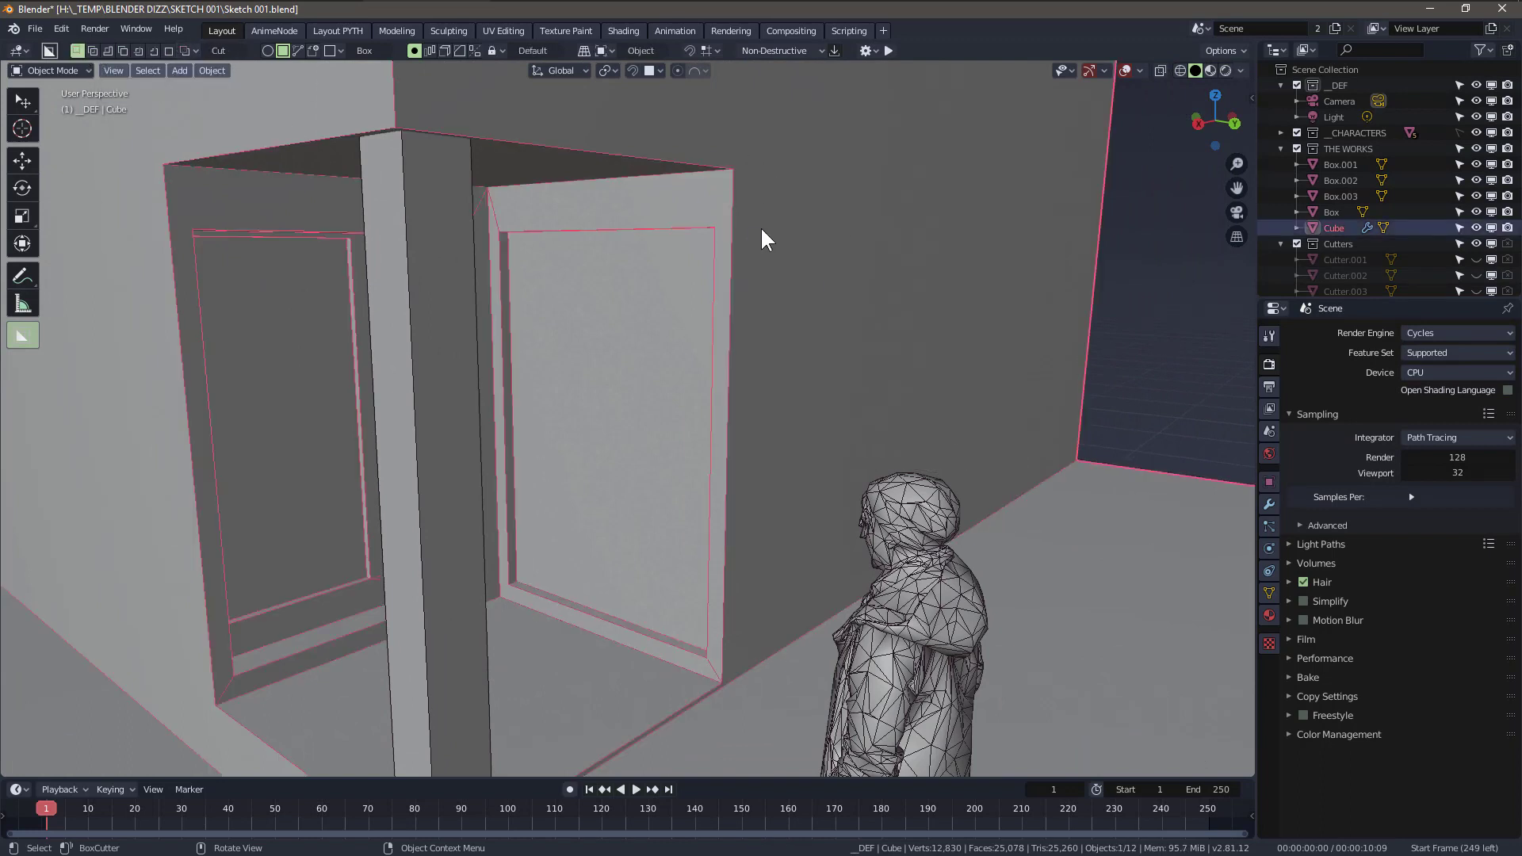
mouse_move(751, 223)
mouse_down()
mouse_move(1069, 452)
mouse_move(1054, 450)
mouse_up()
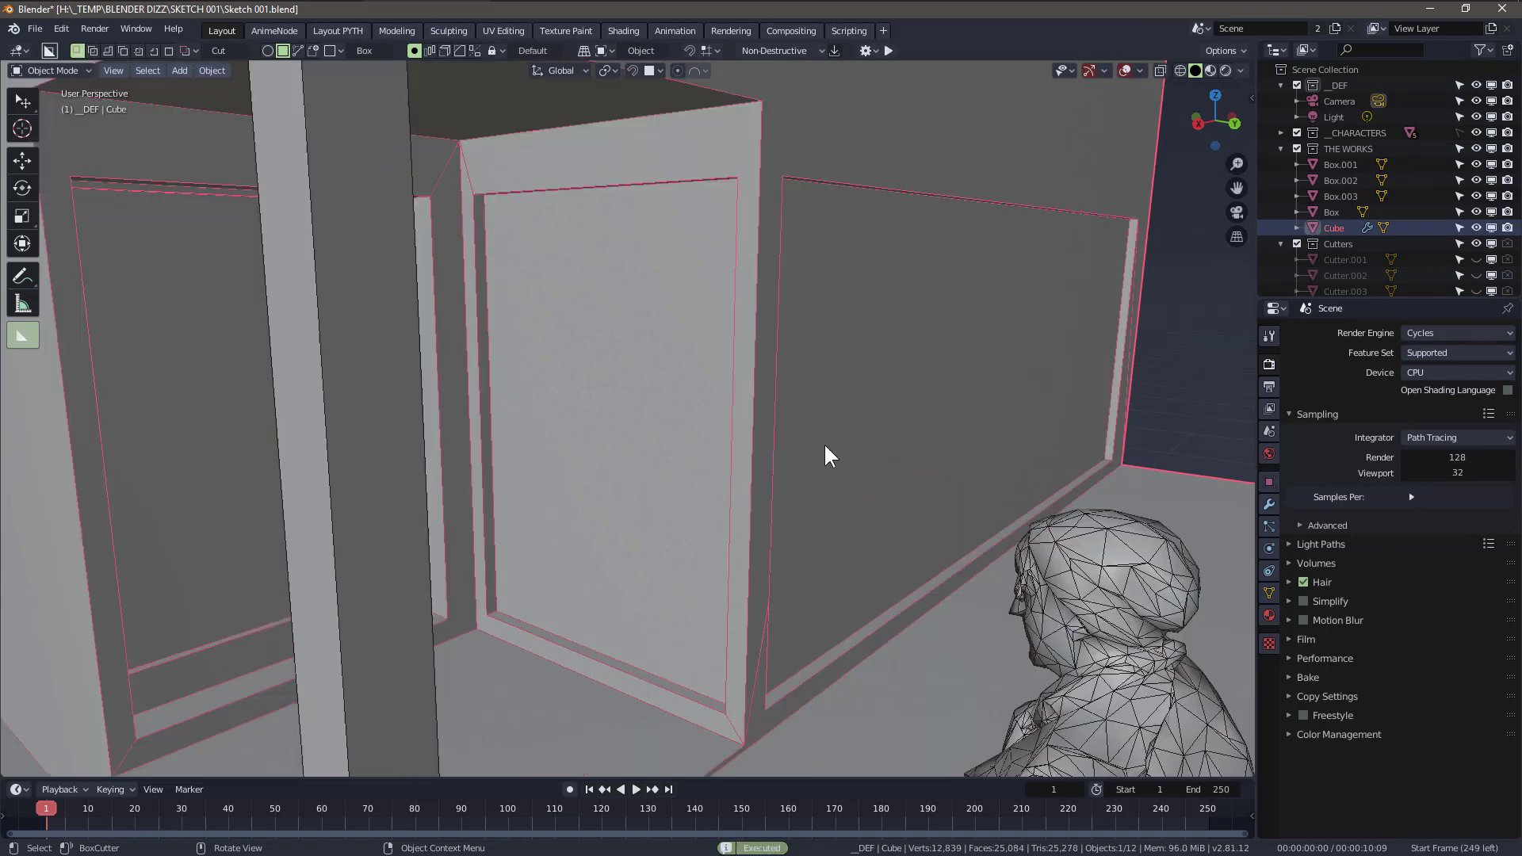
mouse_move(1055, 450)
middle_down()
mouse_move(769, 430)
mouse_move(724, 377)
mouse_move(897, 416)
mouse_move(773, 423)
mouse_move(170, 197)
middle_up()
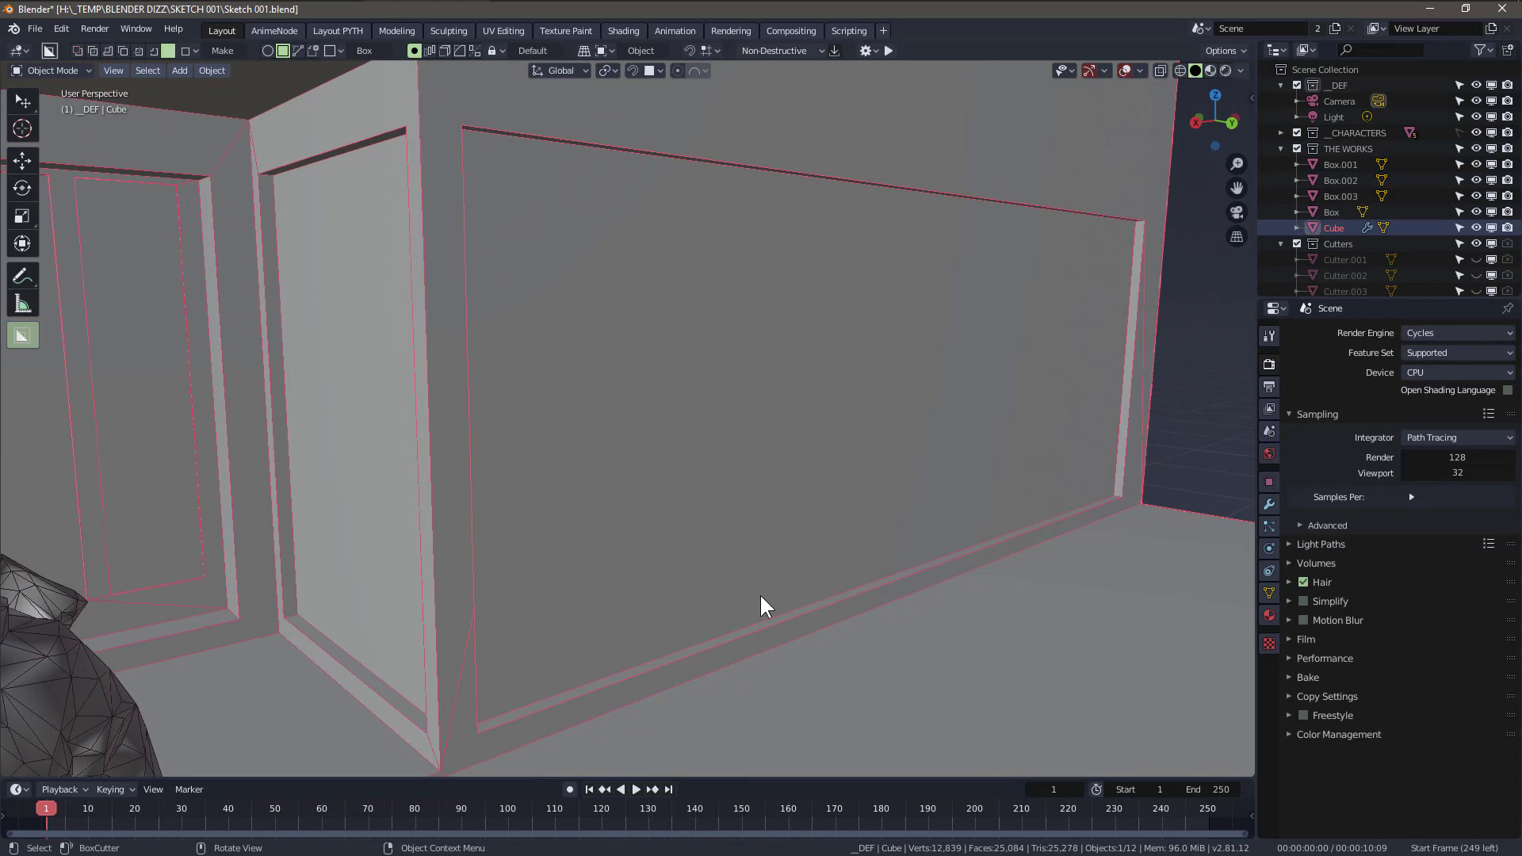
- Cut a thin vertical strip arrayed across the wall panel as evenly spaced grooves
drag(673, 648, 711, 116)
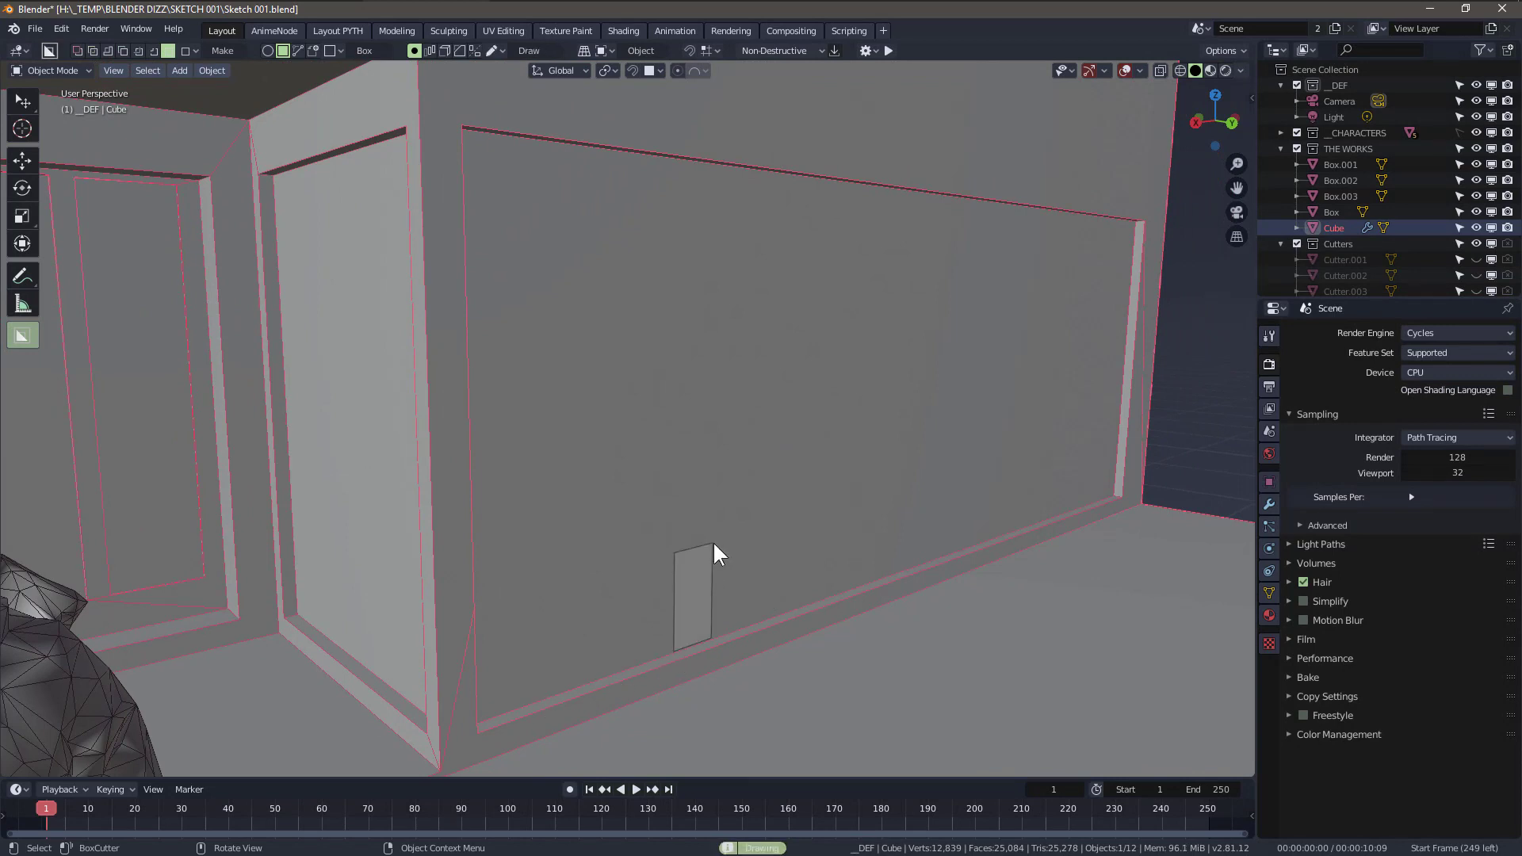
click(710, 116)
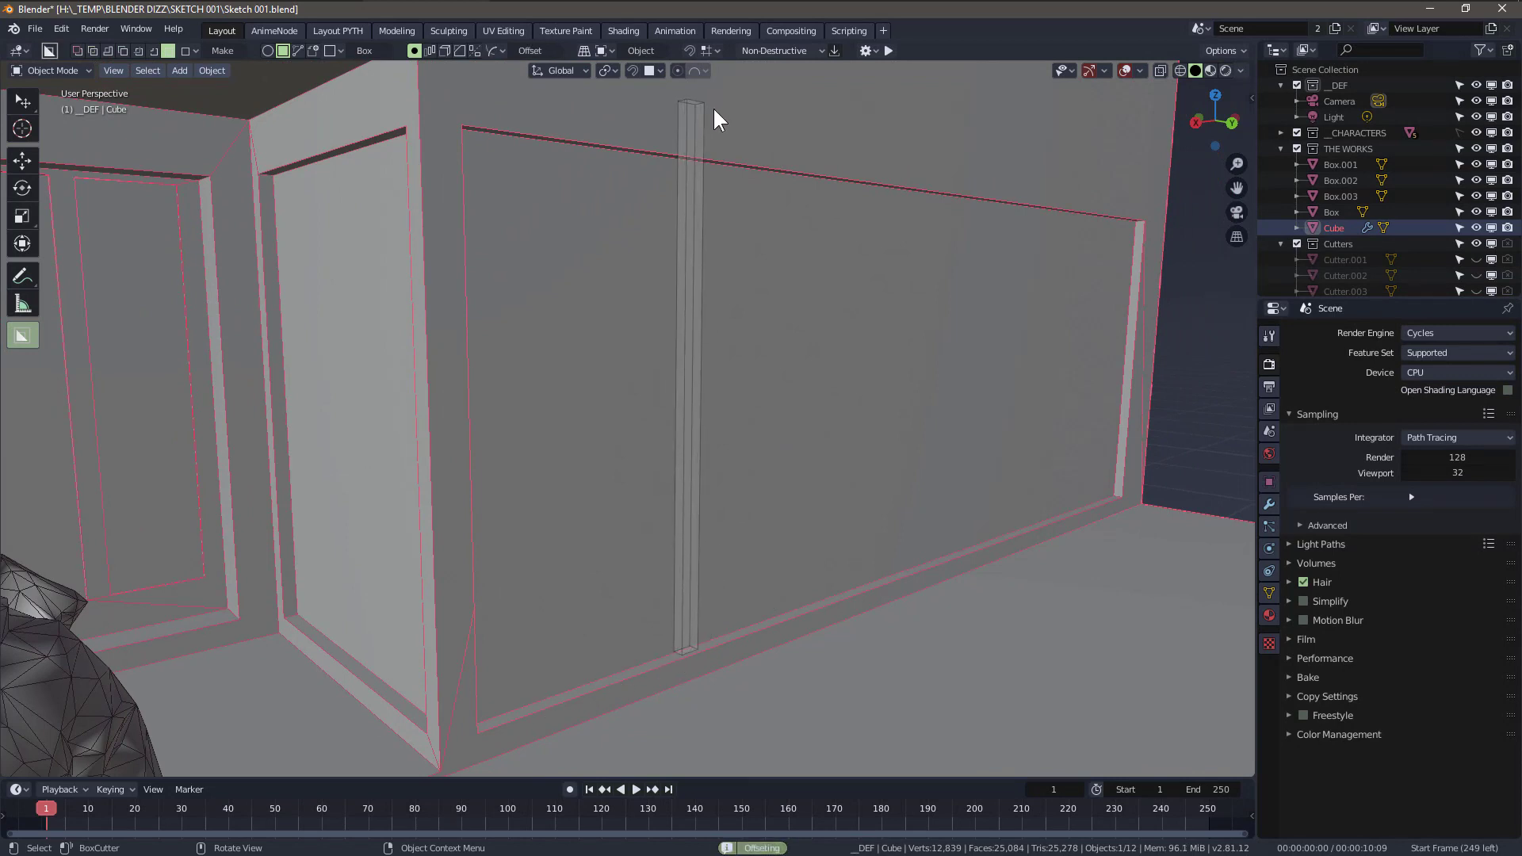
key(v)
scroll(713, 106, up, 2)
scroll(713, 106, up, 1)
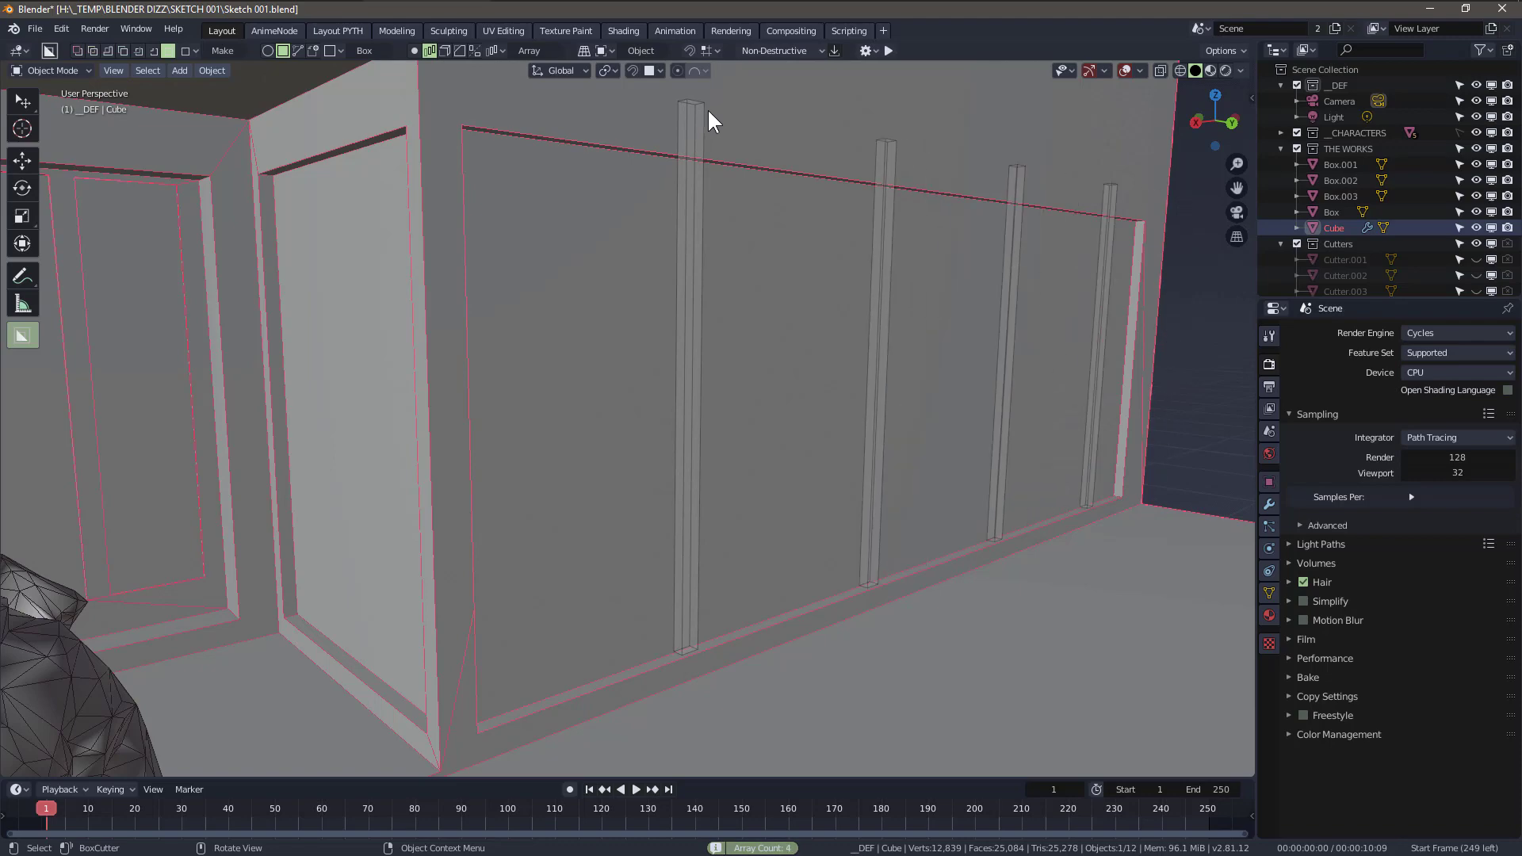
scroll(710, 108, down, 1)
click(710, 109)
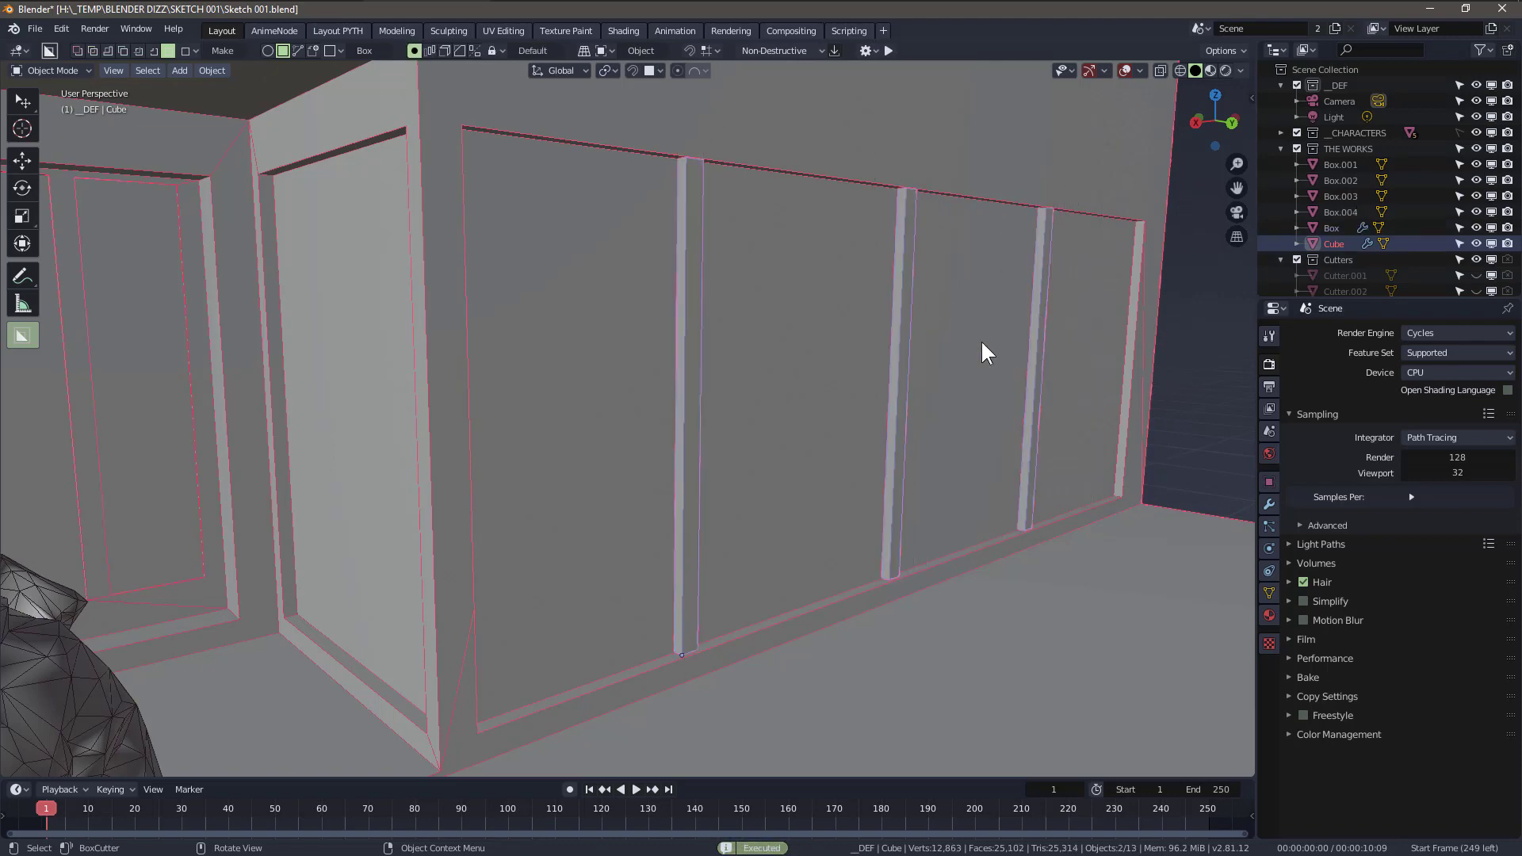
scroll(711, 272, up, 1)
scroll(695, 286, up, 1)
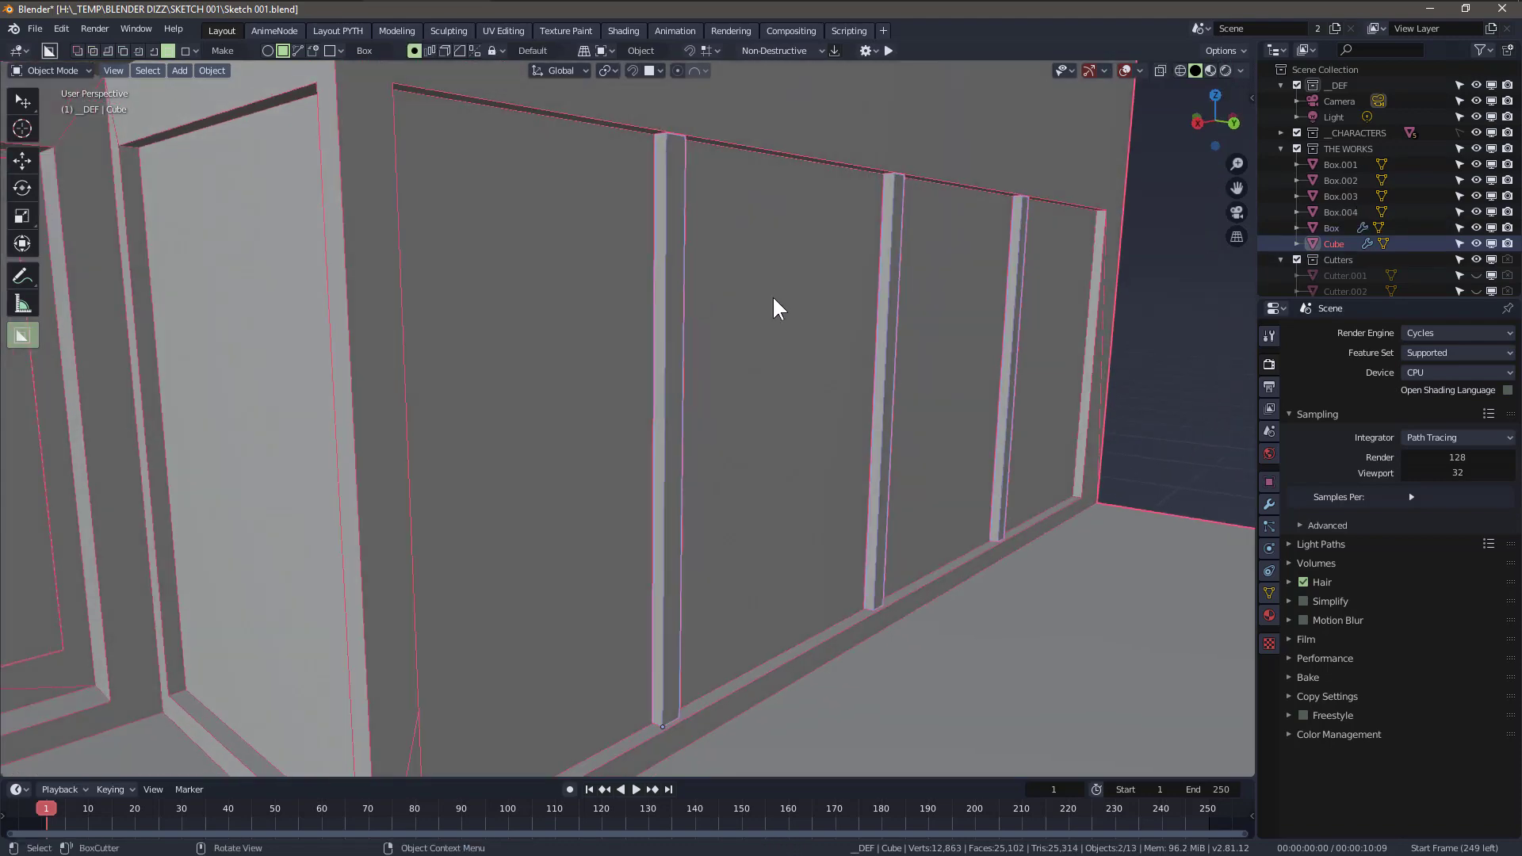
scroll(1446, 213, down, 2)
- Move the strip cutter vertically along Z, then save the file
click(1447, 214)
key(g)
key(z)
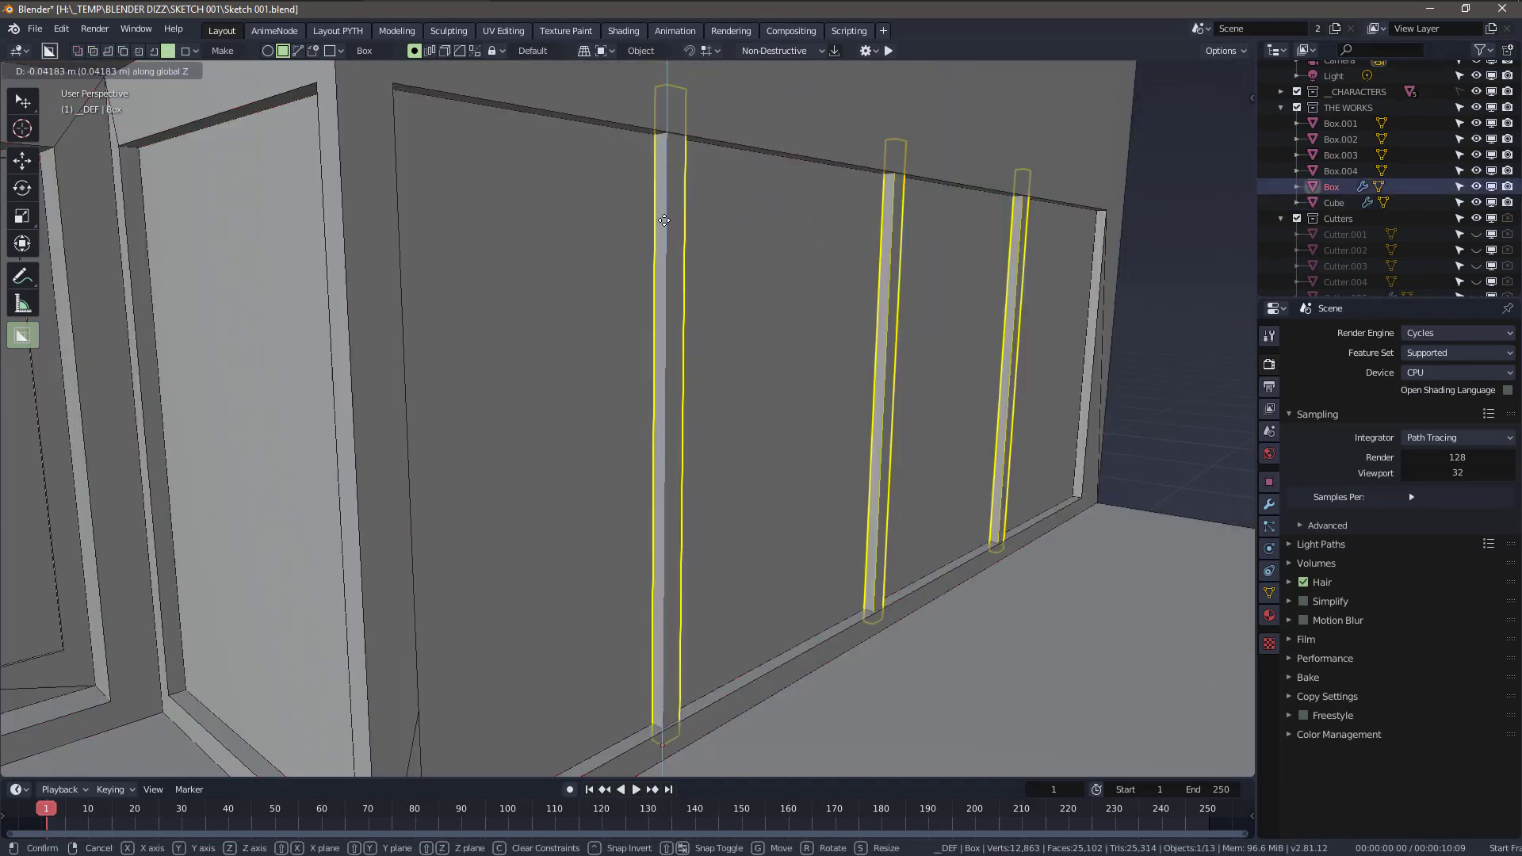
click(666, 220)
mouse_move(1047, 247)
middle_down()
mouse_move(838, 240)
mouse_move(732, 337)
mouse_move(754, 274)
mouse_move(720, 273)
mouse_move(921, 261)
mouse_move(659, 335)
mouse_move(627, 295)
middle_up()
key(ctrl+s)
scroll(662, 323, up, 2)
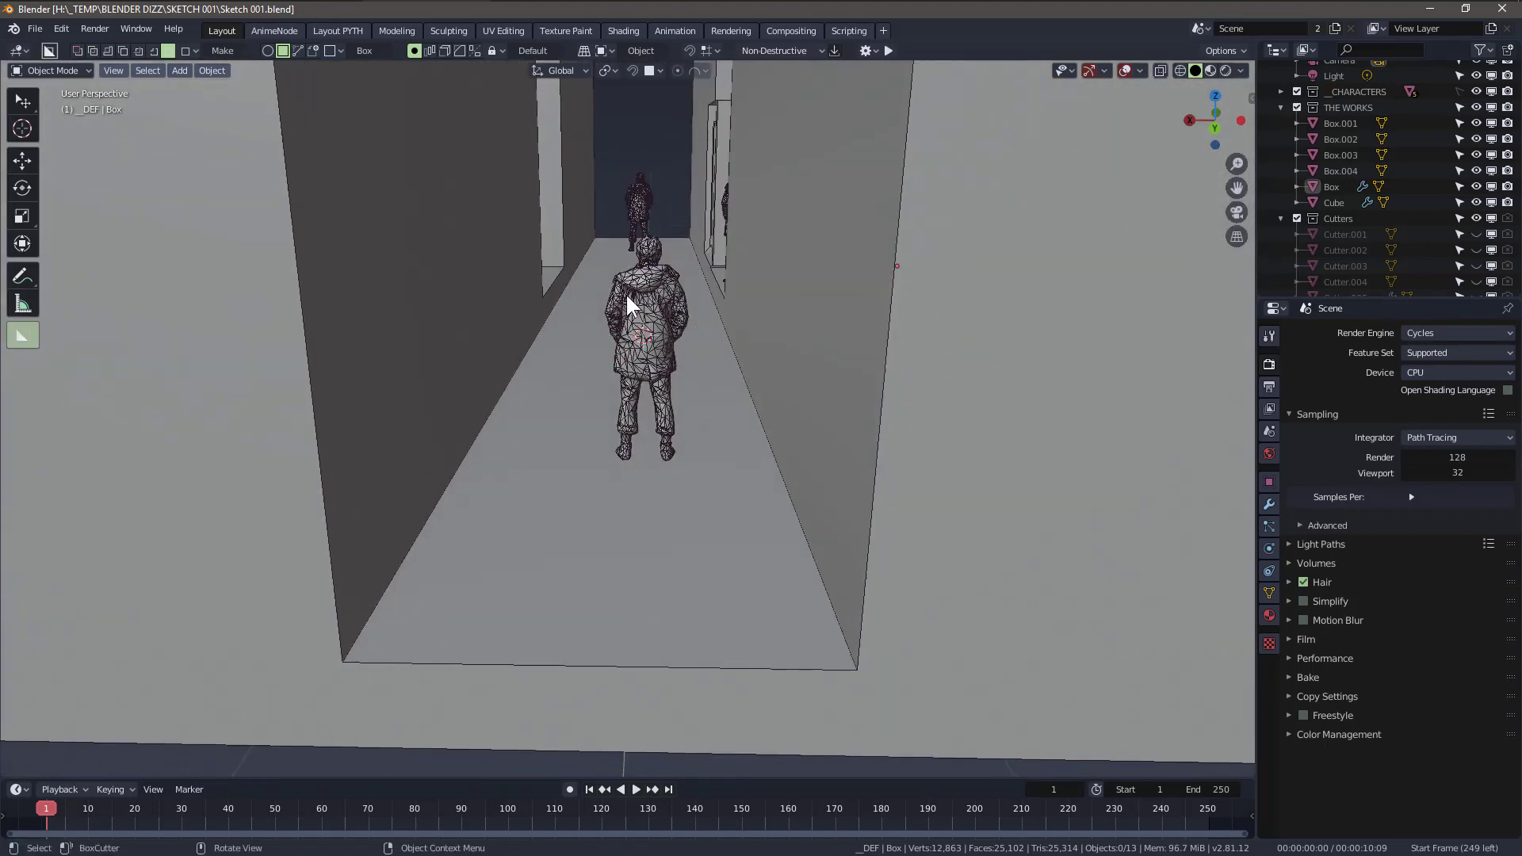
- Draw and apply a box over the corridor floor
drag(350, 657, 695, 233)
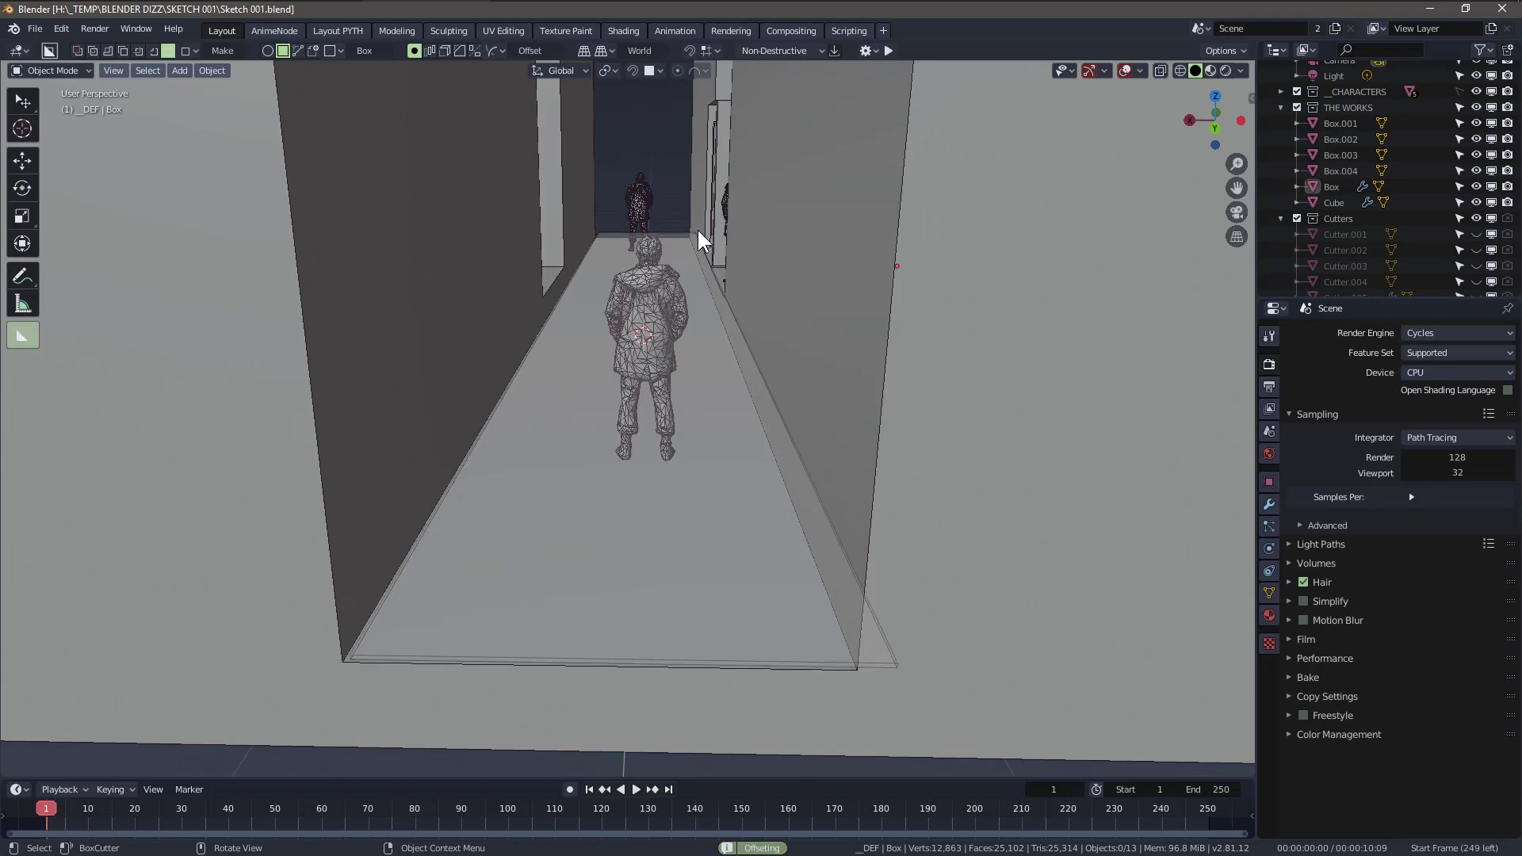
click(701, 208)
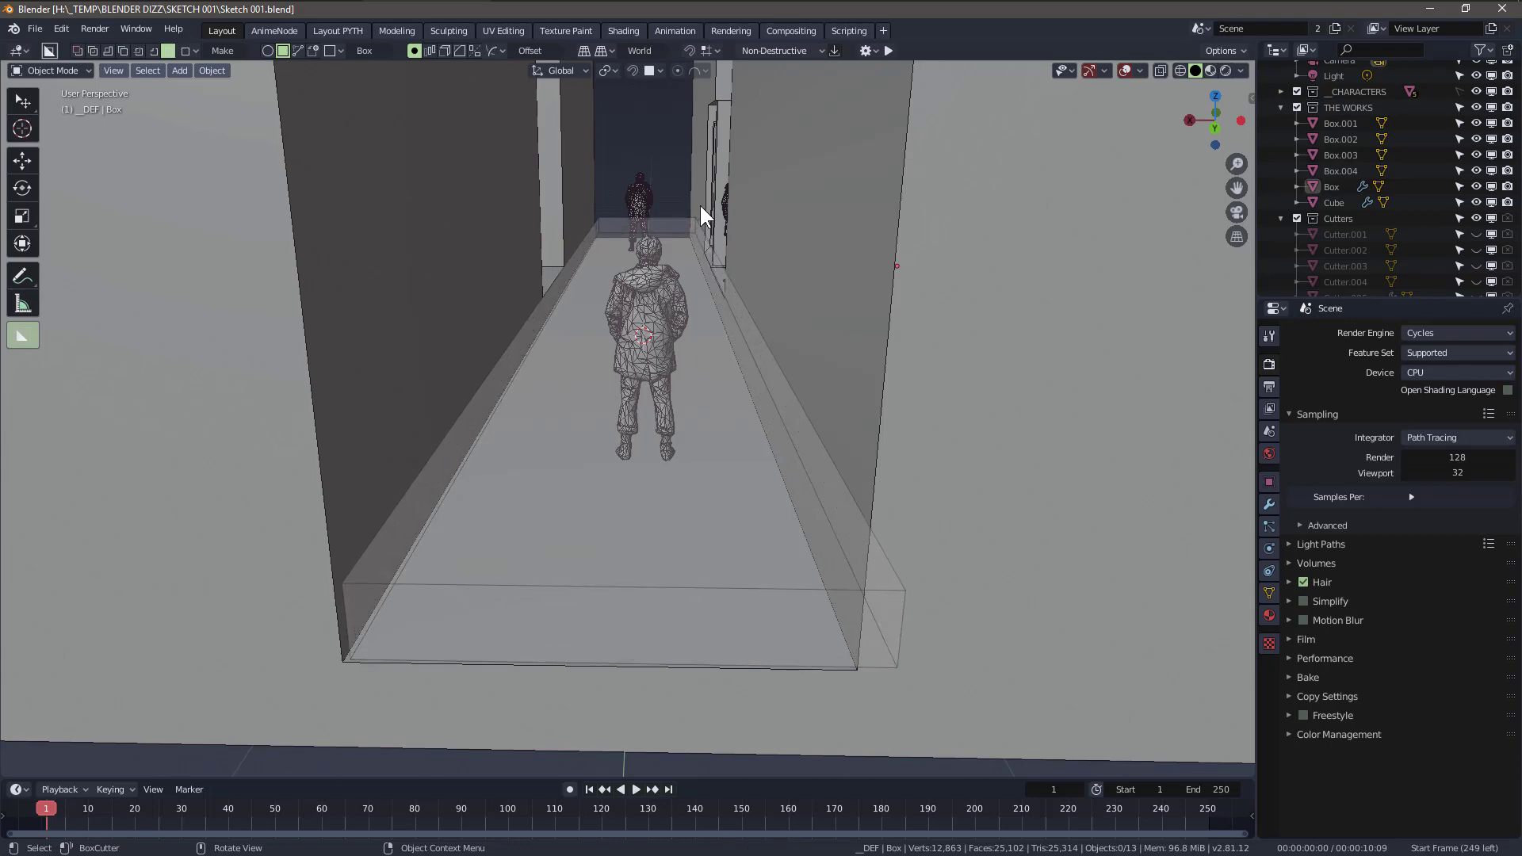
click(700, 207)
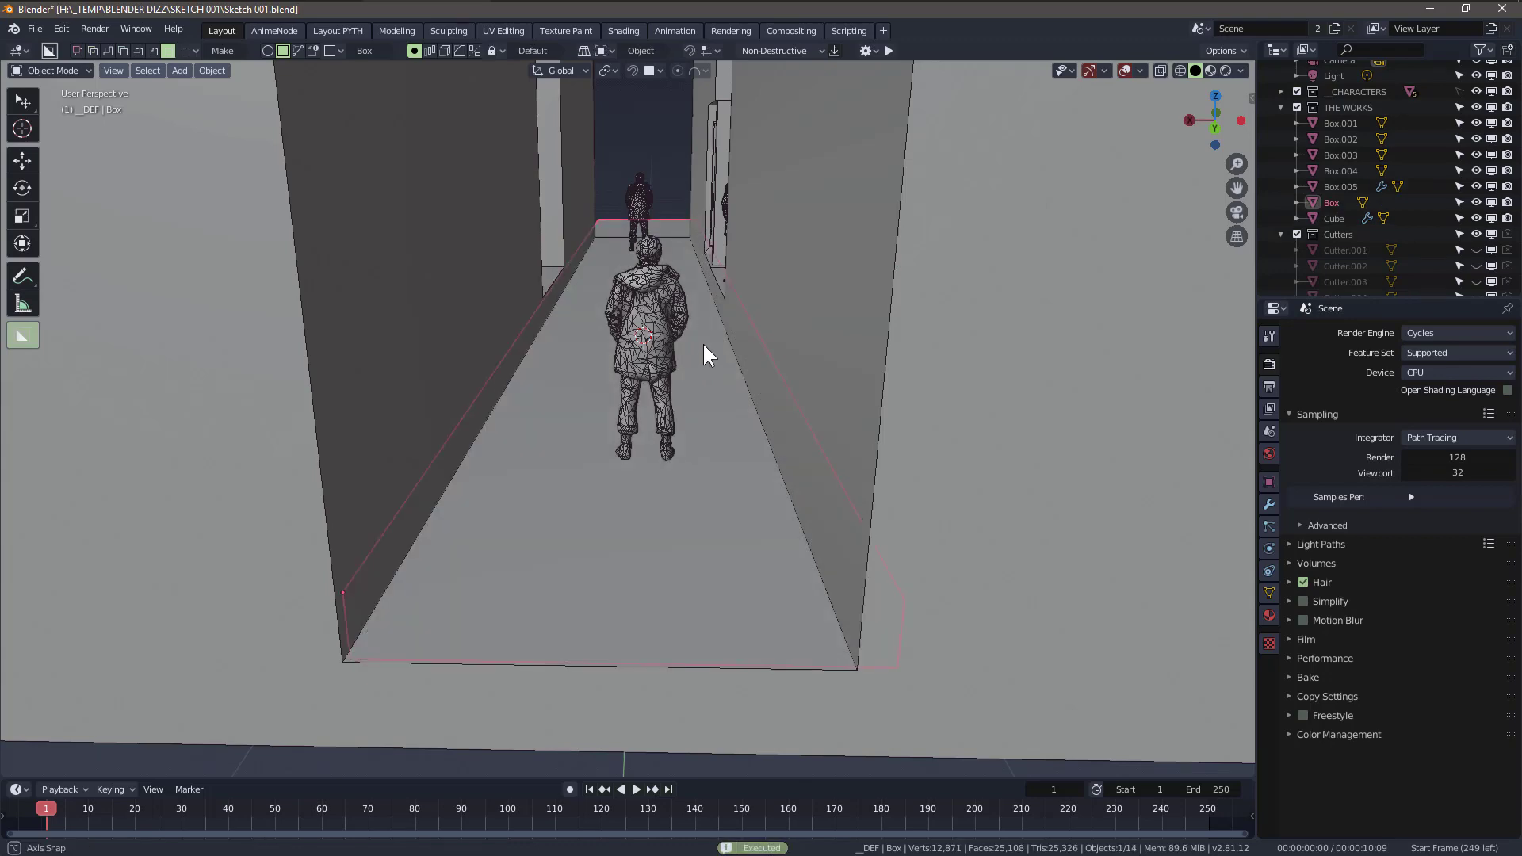
middle_drag(693, 210, 703, 341)
- Raise the floor slab along Z and shift it along Y down the street
key(g)
key(z)
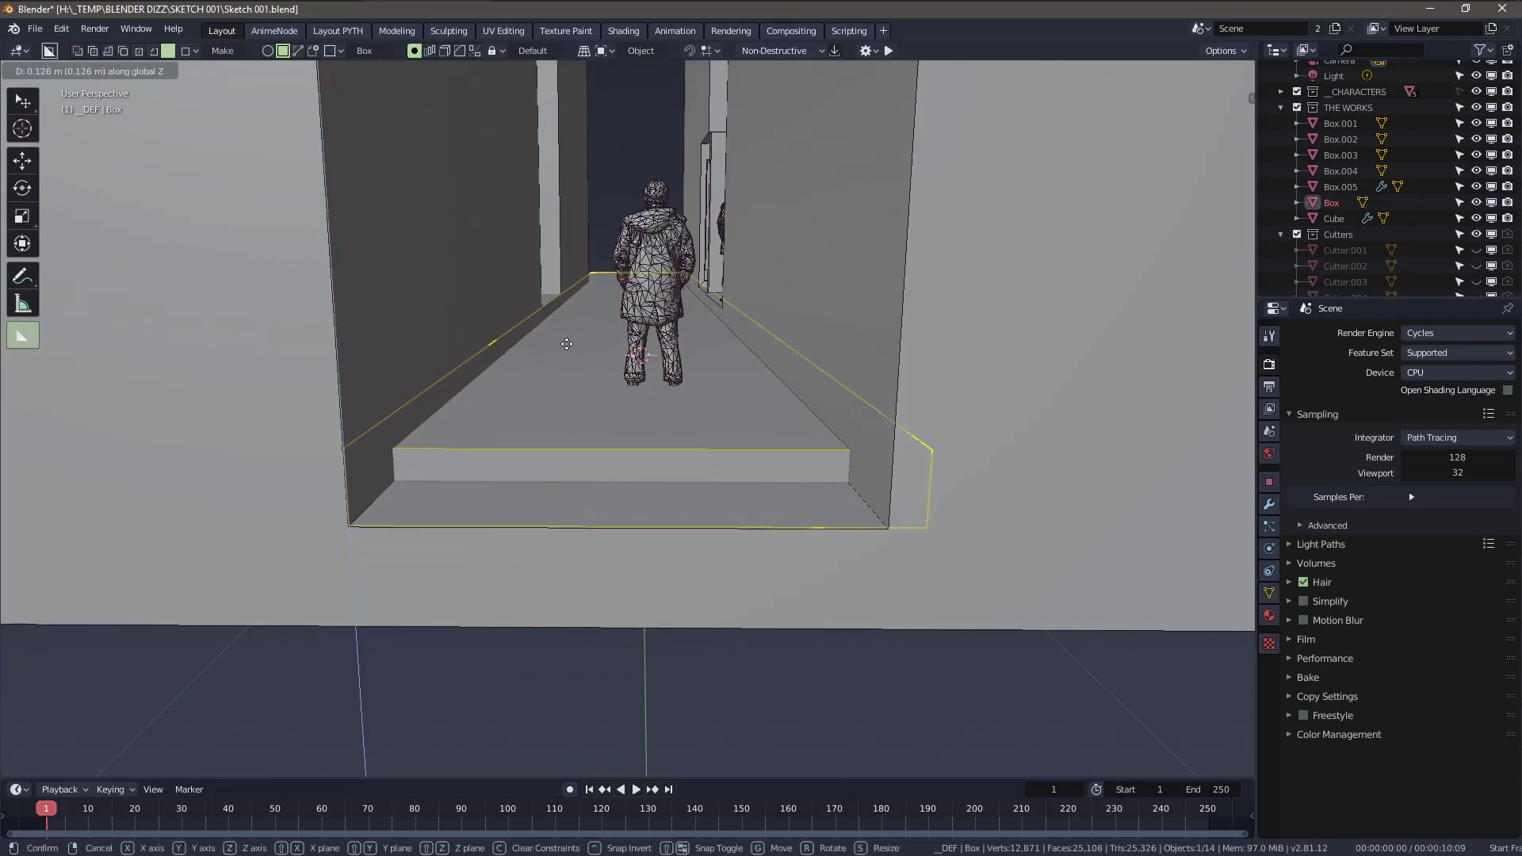
click(569, 312)
middle_drag(569, 312, 606, 326)
key(g)
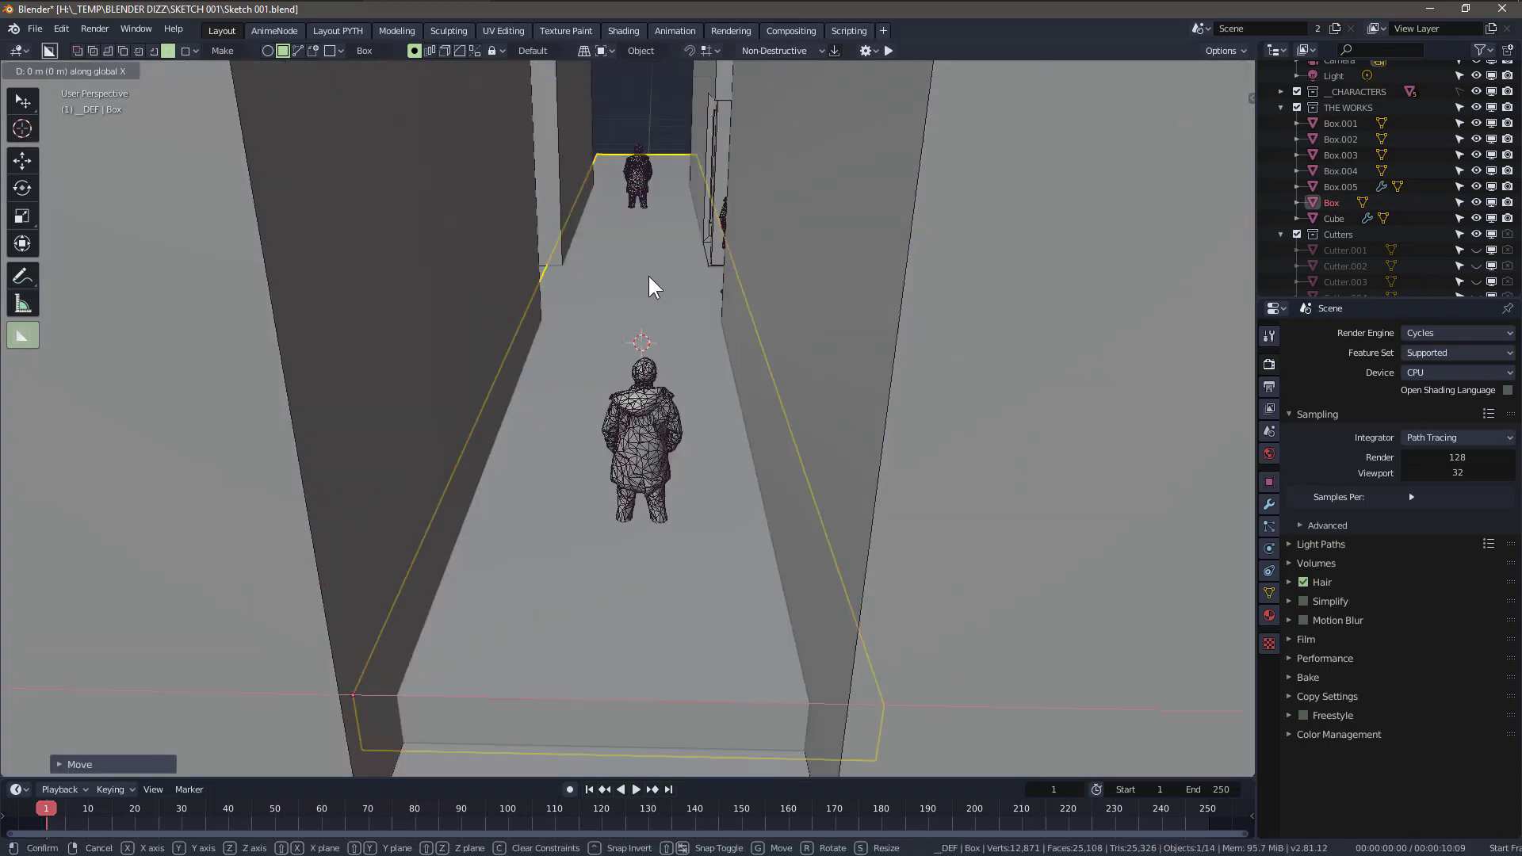
key(y)
click(648, 288)
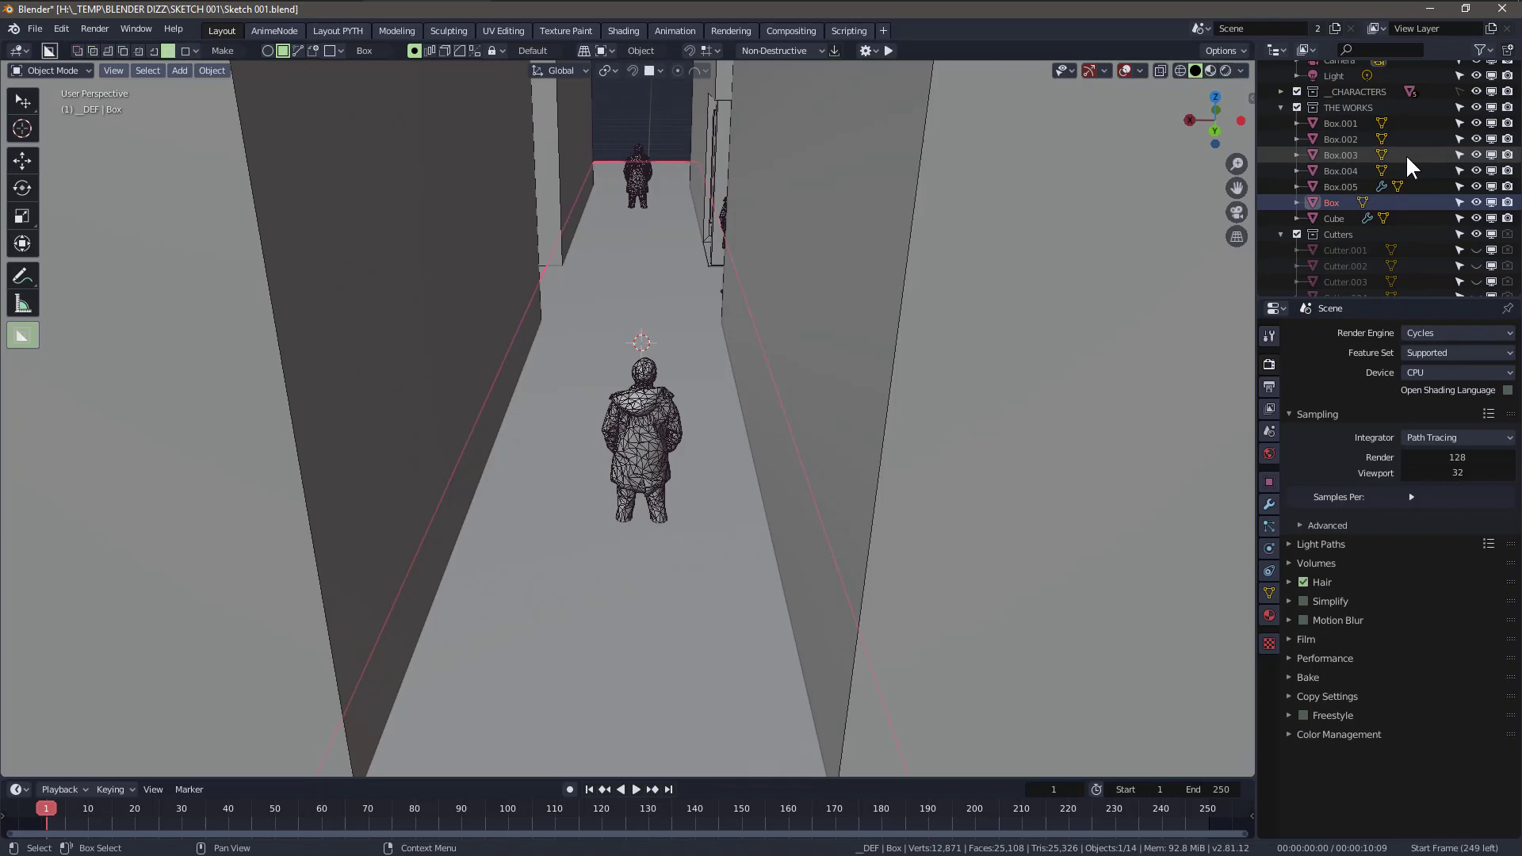
scroll(1407, 154, up, 3)
- Reveal the characters collection and move two scanned figures to new spots in the corridor
click(1282, 132)
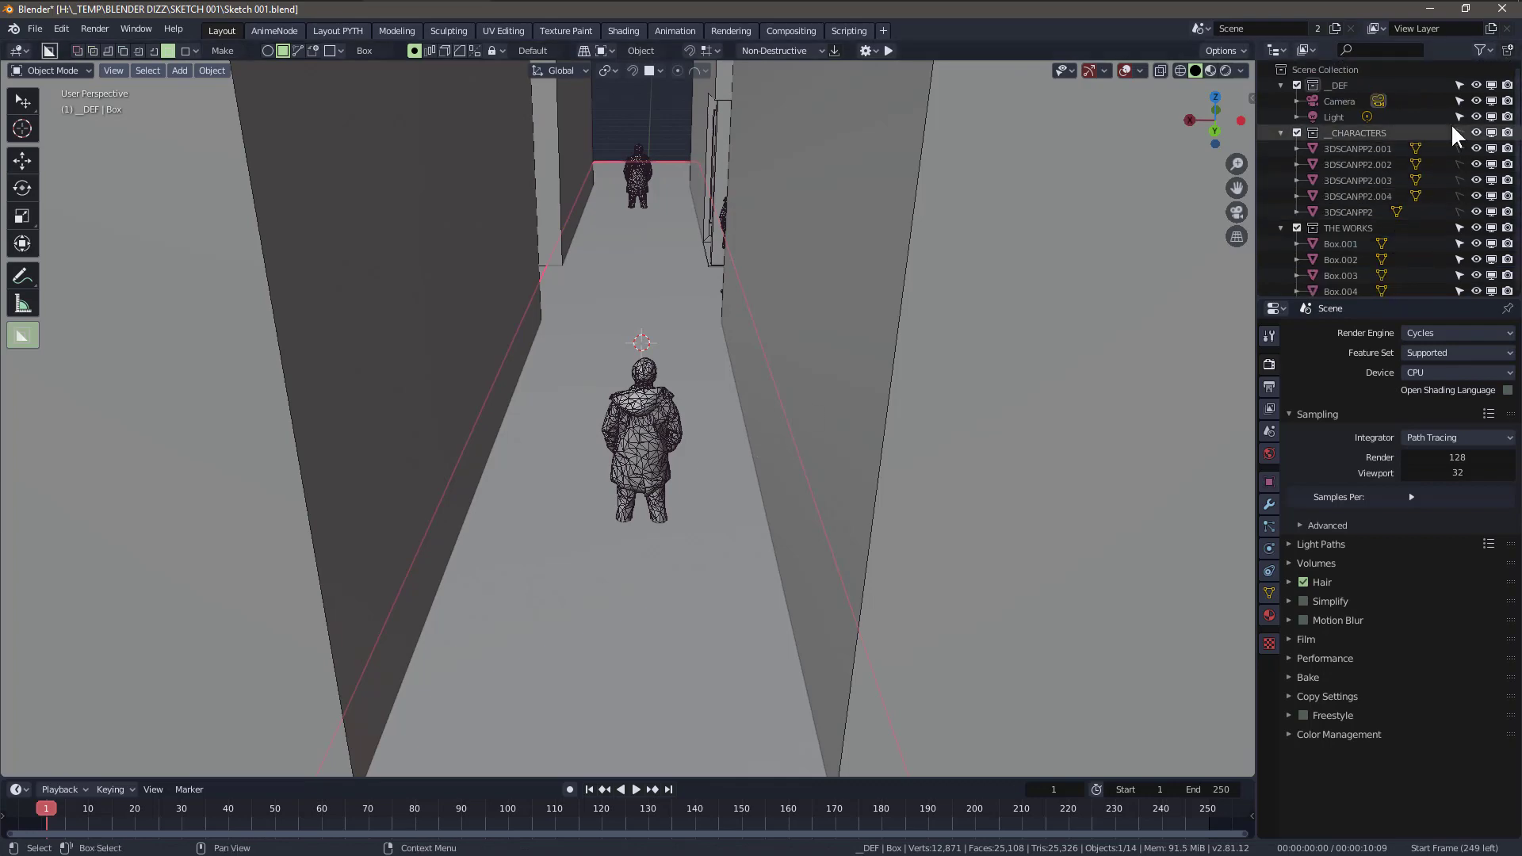
click(647, 422)
key(g)
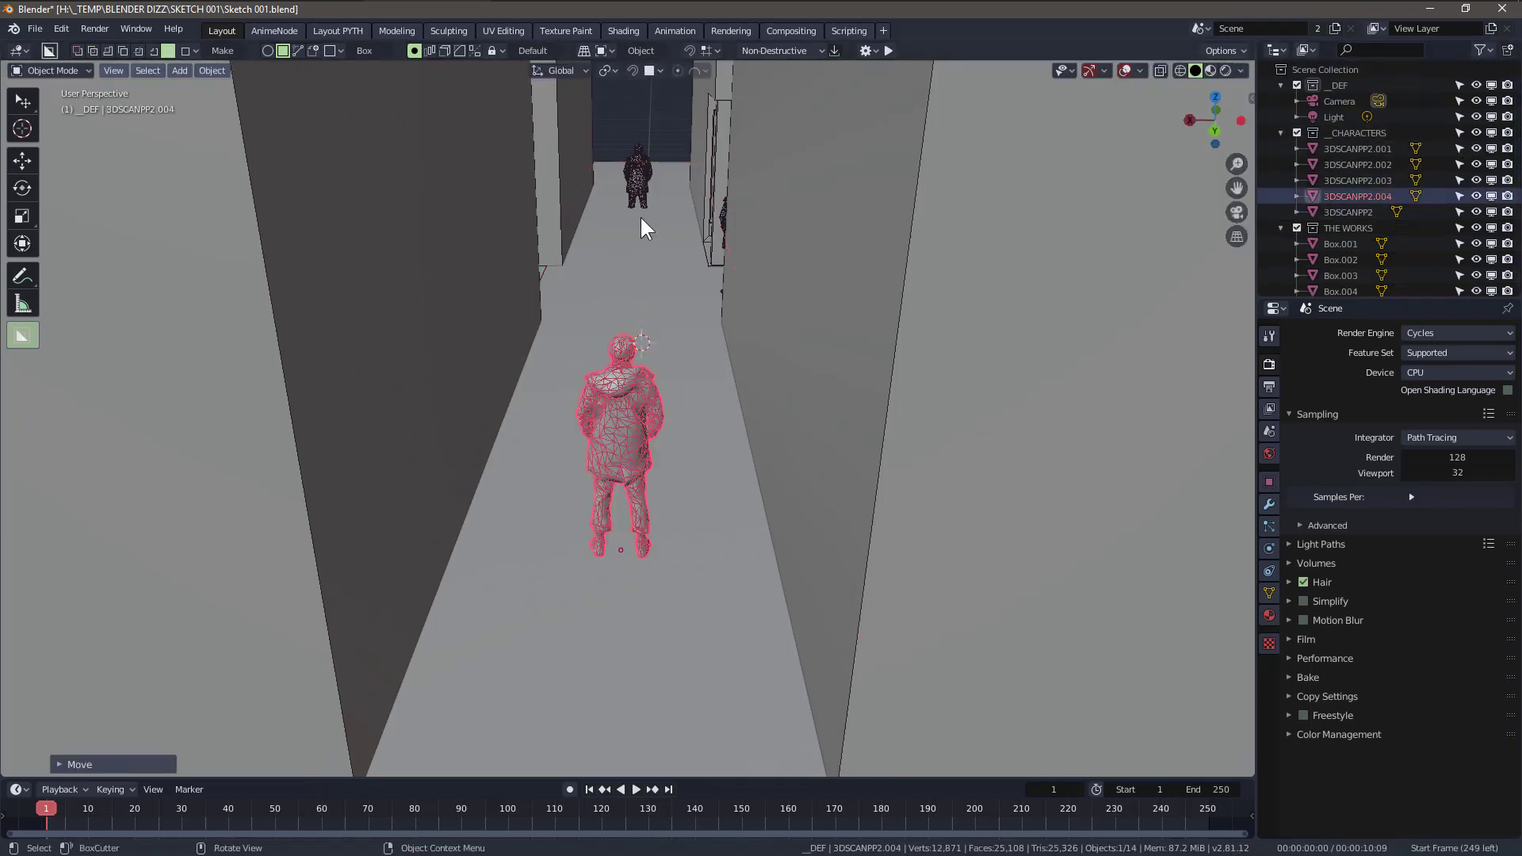
click(640, 190)
key(g)
click(633, 217)
middle_drag(710, 217, 1083, 347)
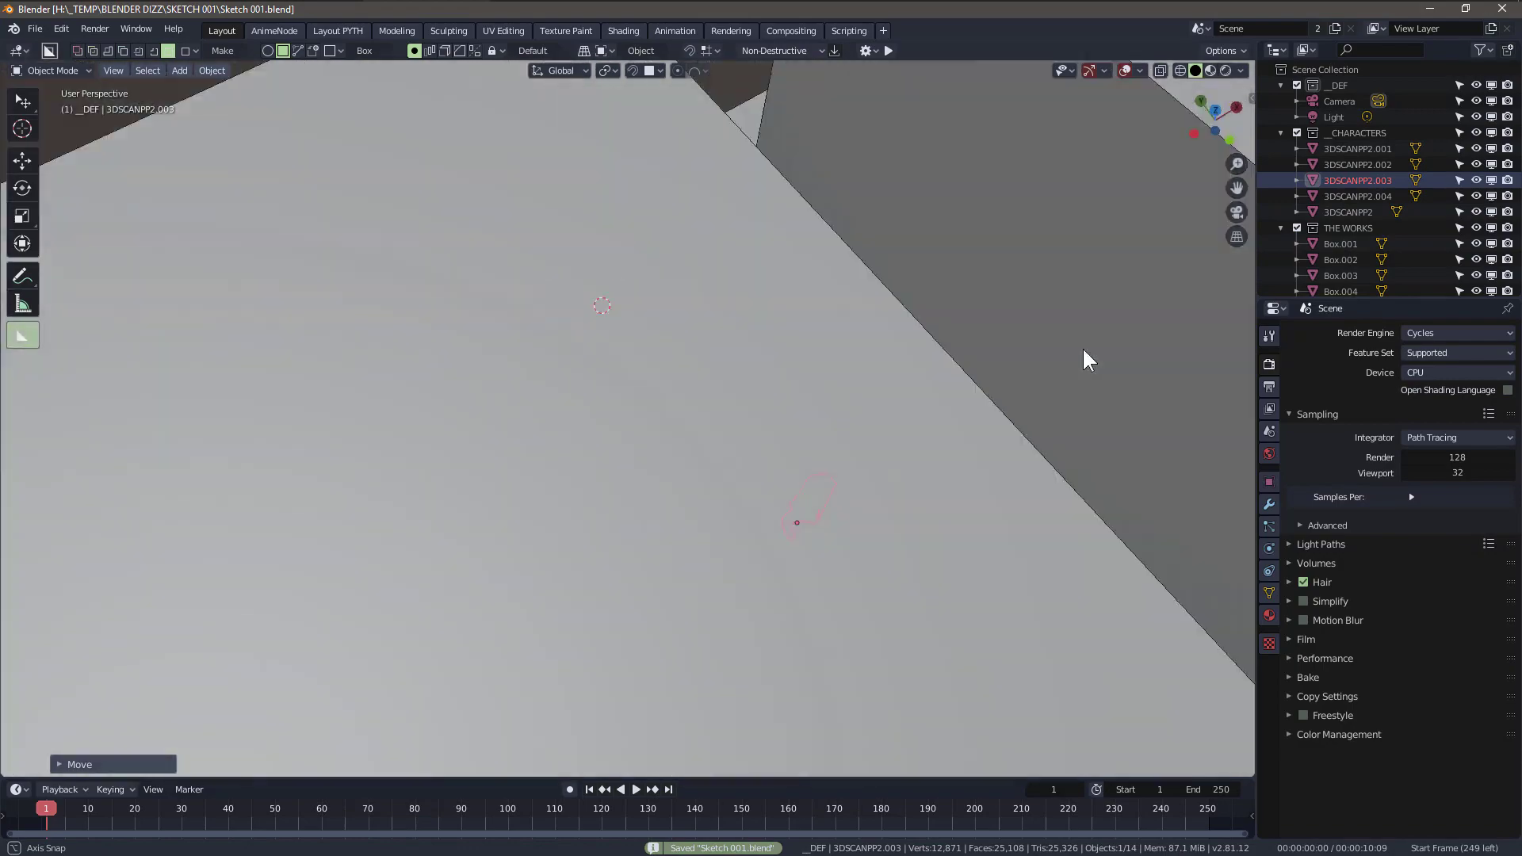
scroll(712, 244, down, 5)
middle_drag(710, 235, 532, 287)
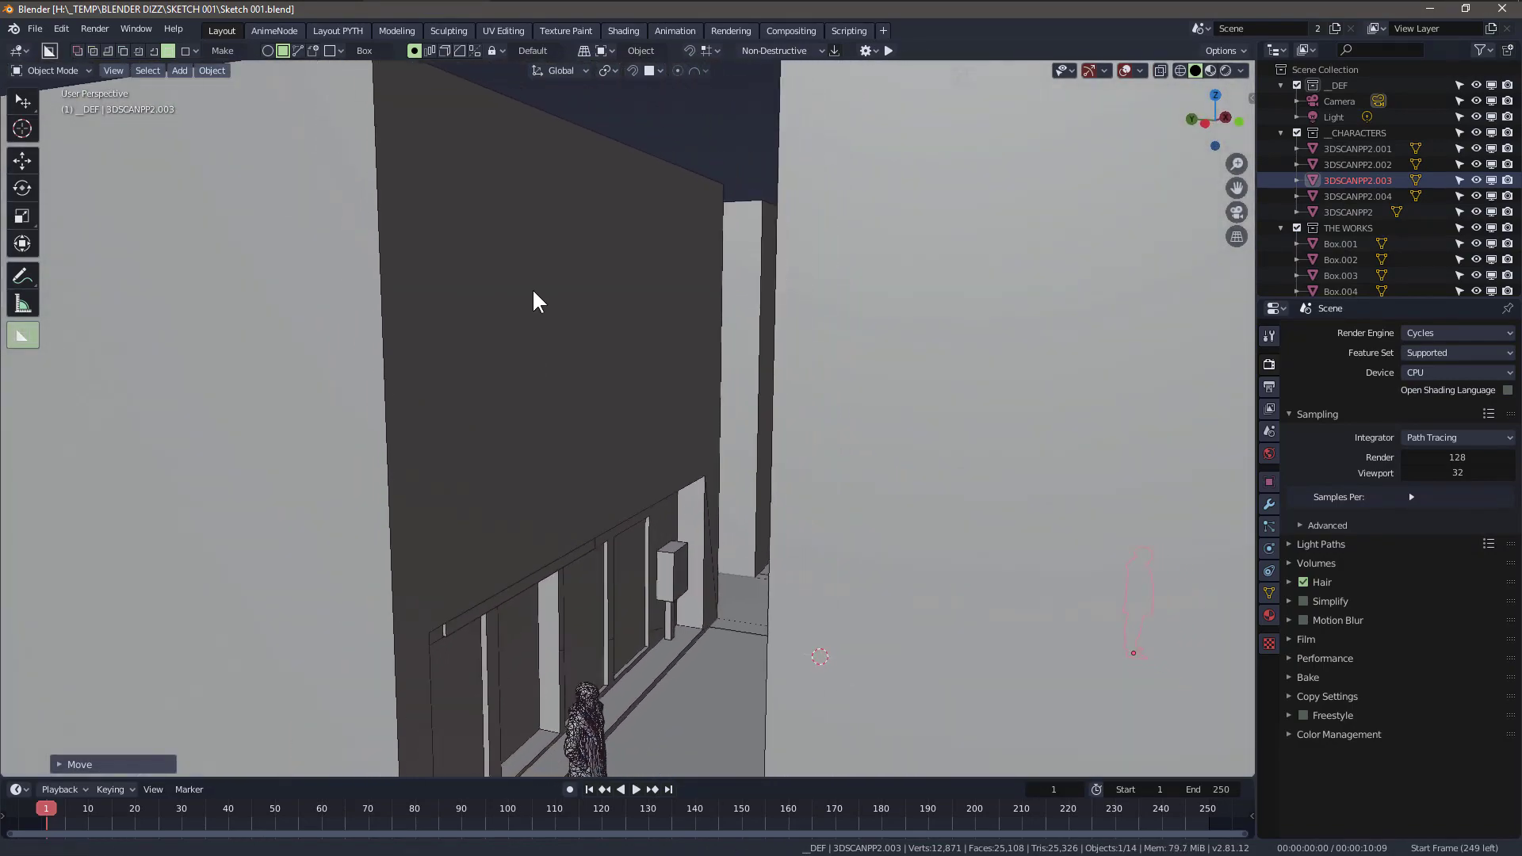
- Cut a tall window recess and array it into about eight slots across the facade
click(458, 488)
drag(458, 488, 450, 100)
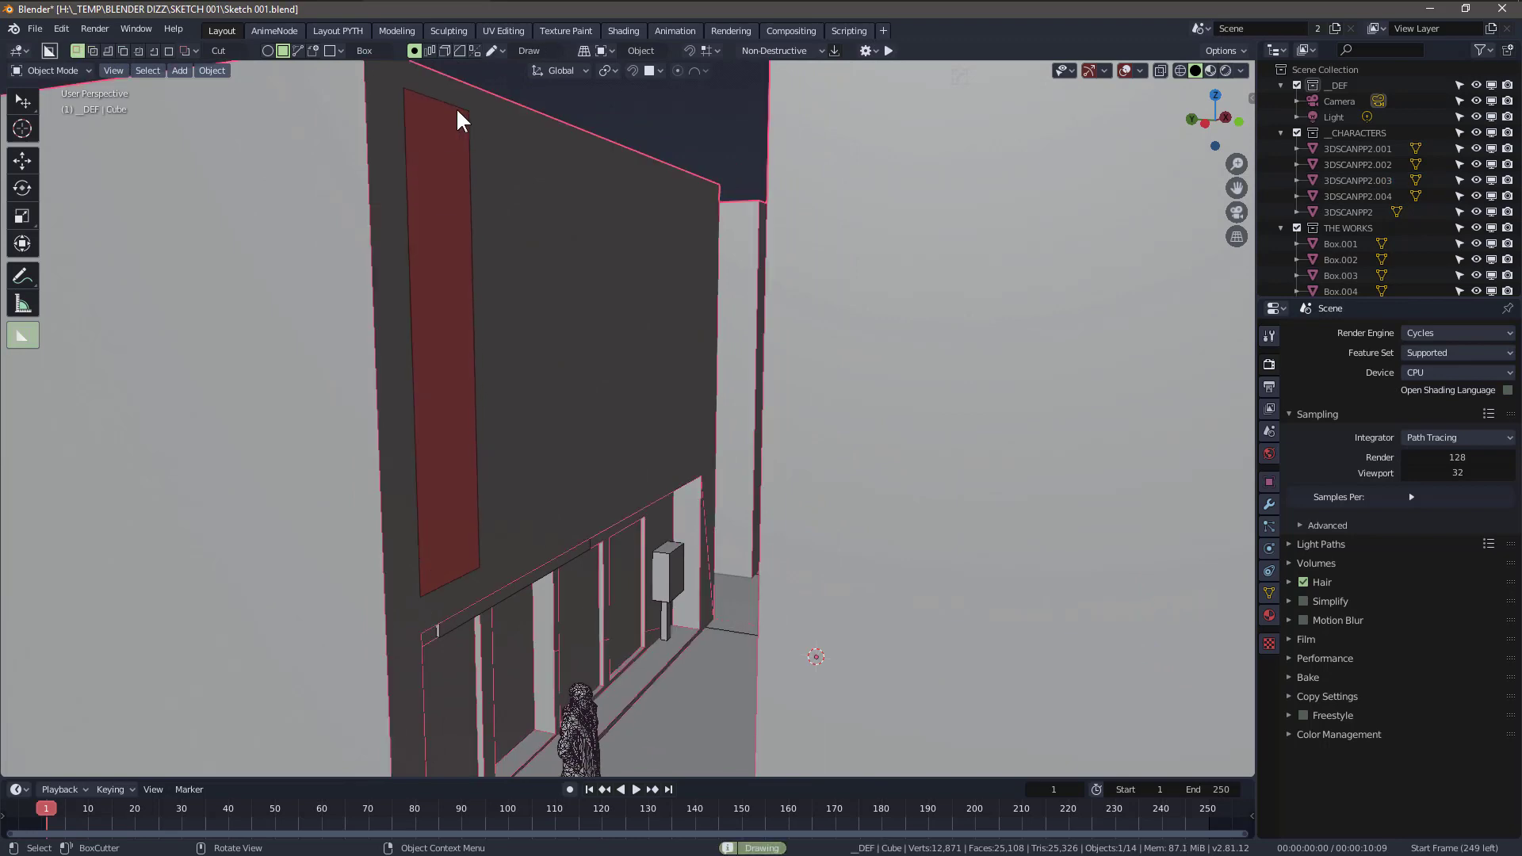
key(v)
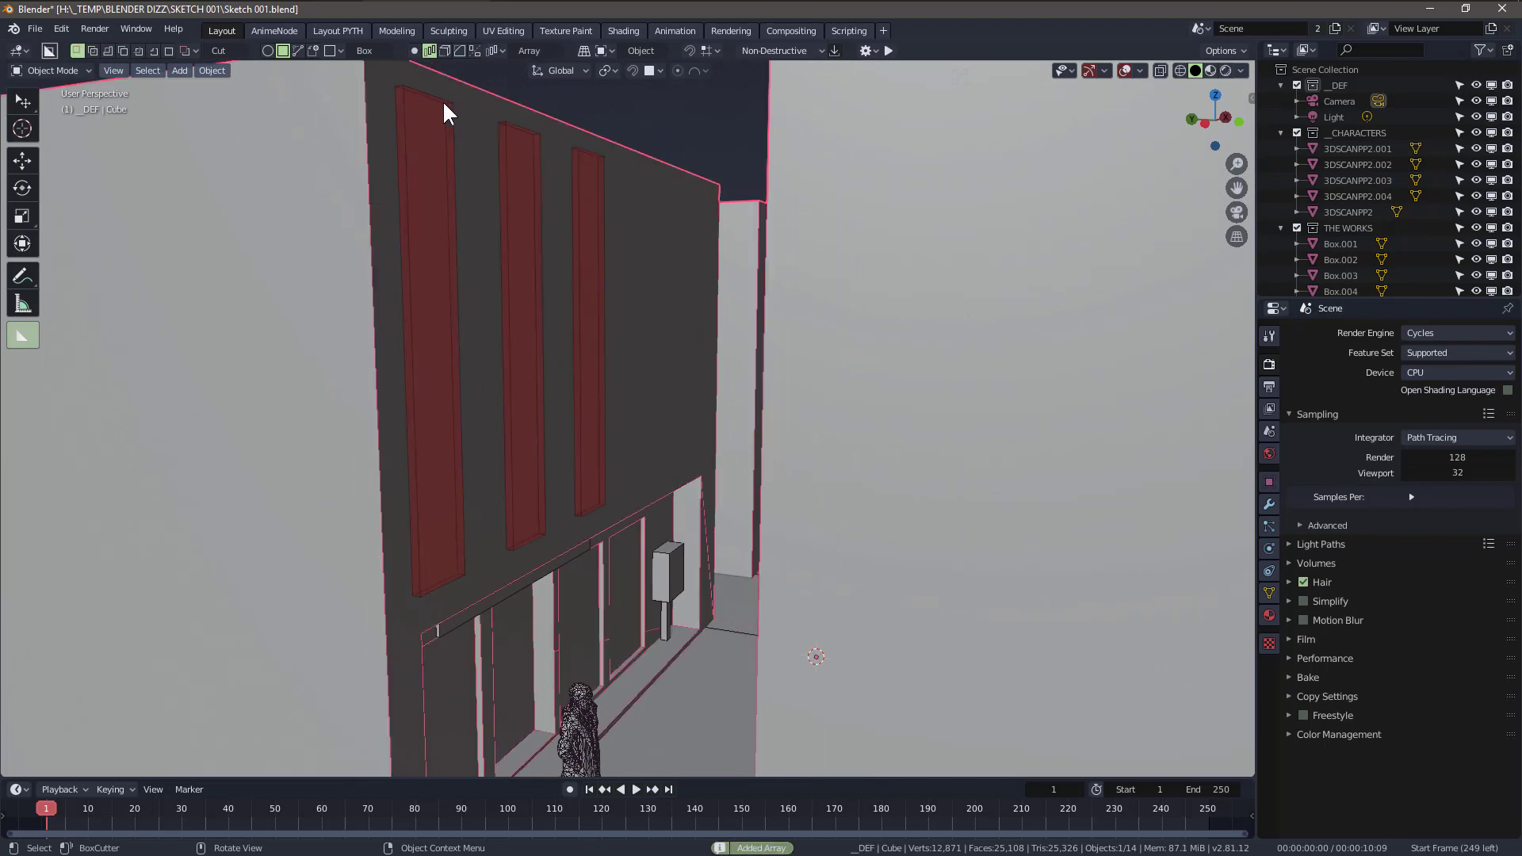
mouse_move(442, 100)
middle_down()
mouse_move(392, 179)
mouse_move(641, 199)
mouse_move(481, 209)
middle_up()
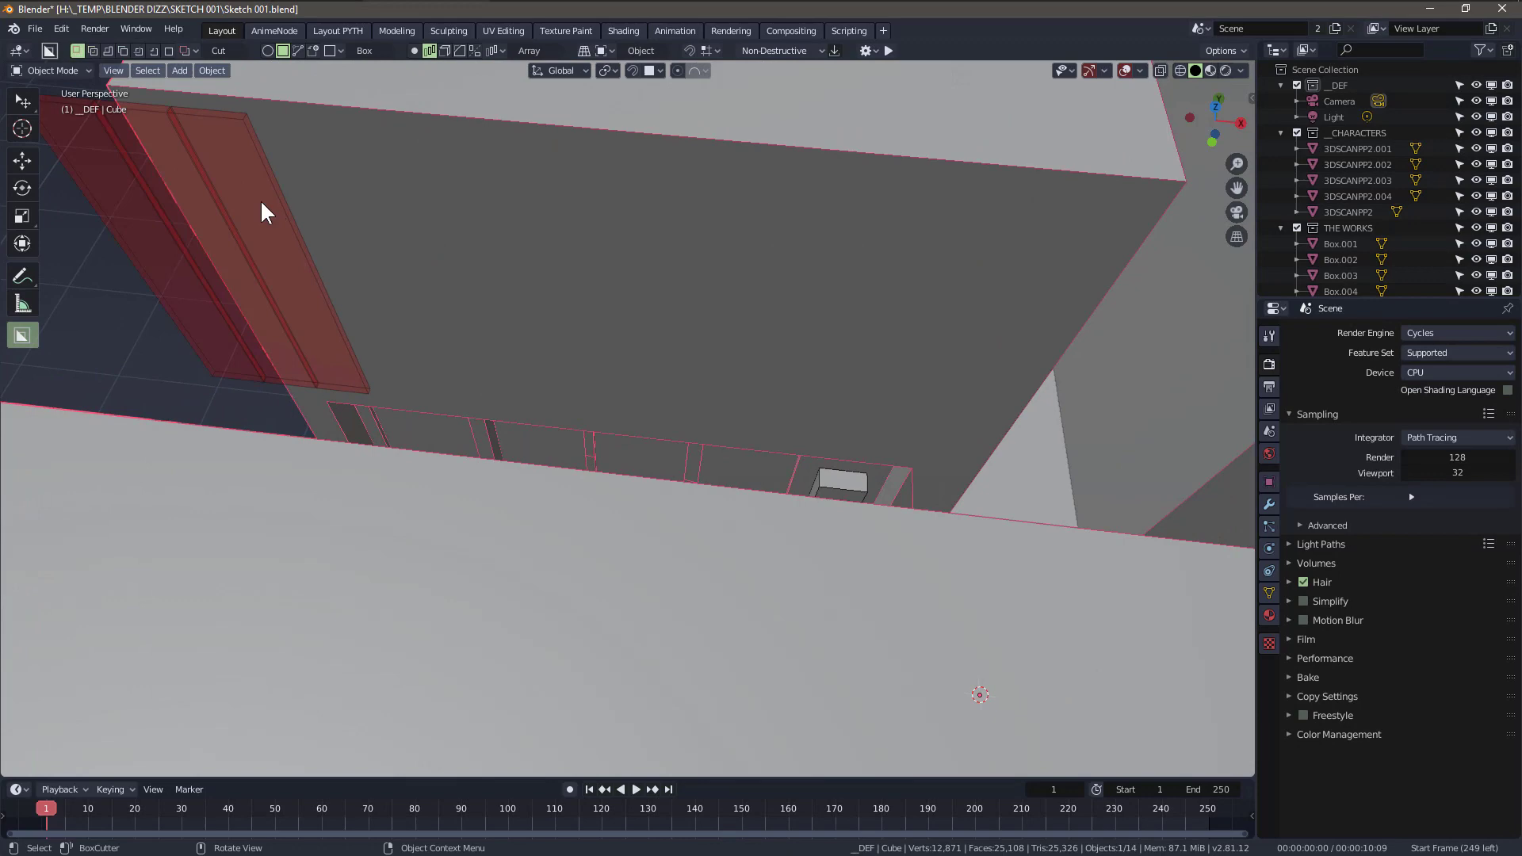
scroll(249, 209, up, 5)
scroll(249, 210, up, 2)
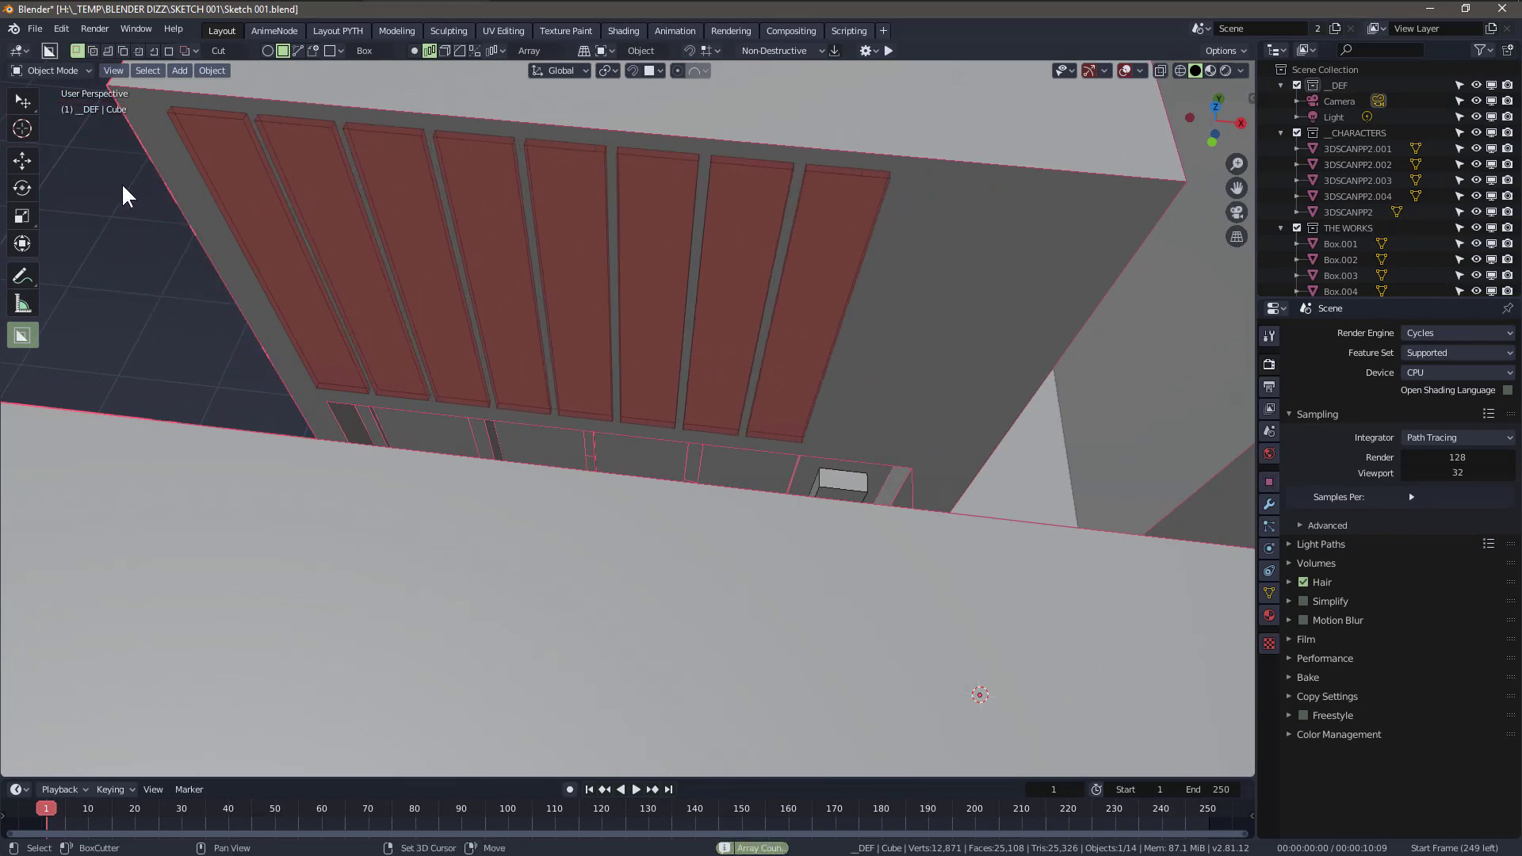
scroll(176, 193, up, 2)
click(179, 195)
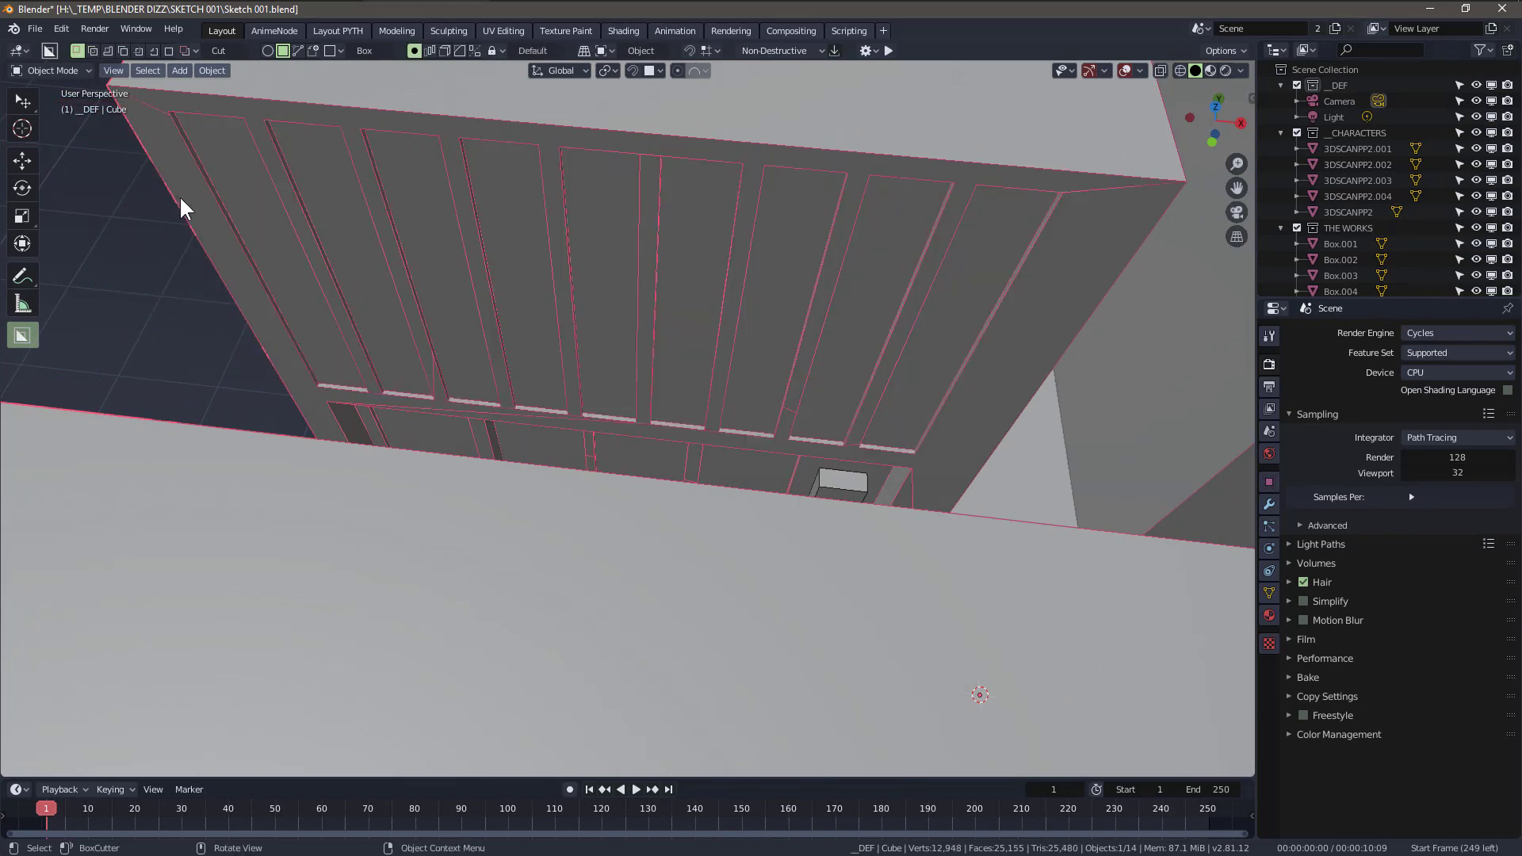
mouse_move(180, 196)
middle_down()
mouse_move(417, 113)
mouse_move(506, 251)
mouse_move(586, 337)
mouse_move(575, 393)
mouse_move(828, 288)
mouse_move(753, 290)
middle_up()
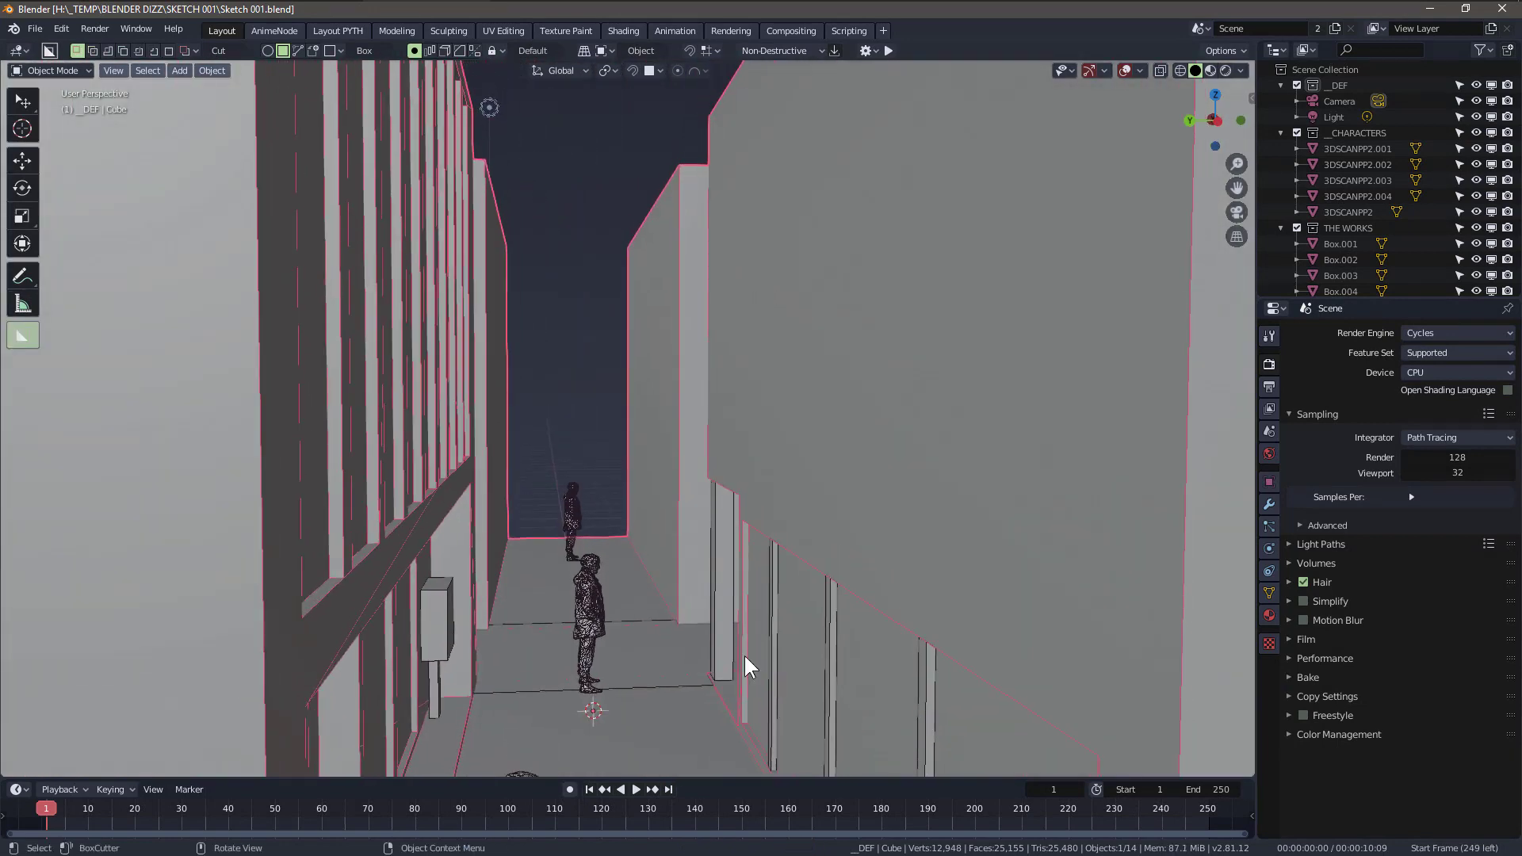
- Cut three window openings into the opposite wall with an arrayed BoxCutter box
drag(720, 218, 761, 336)
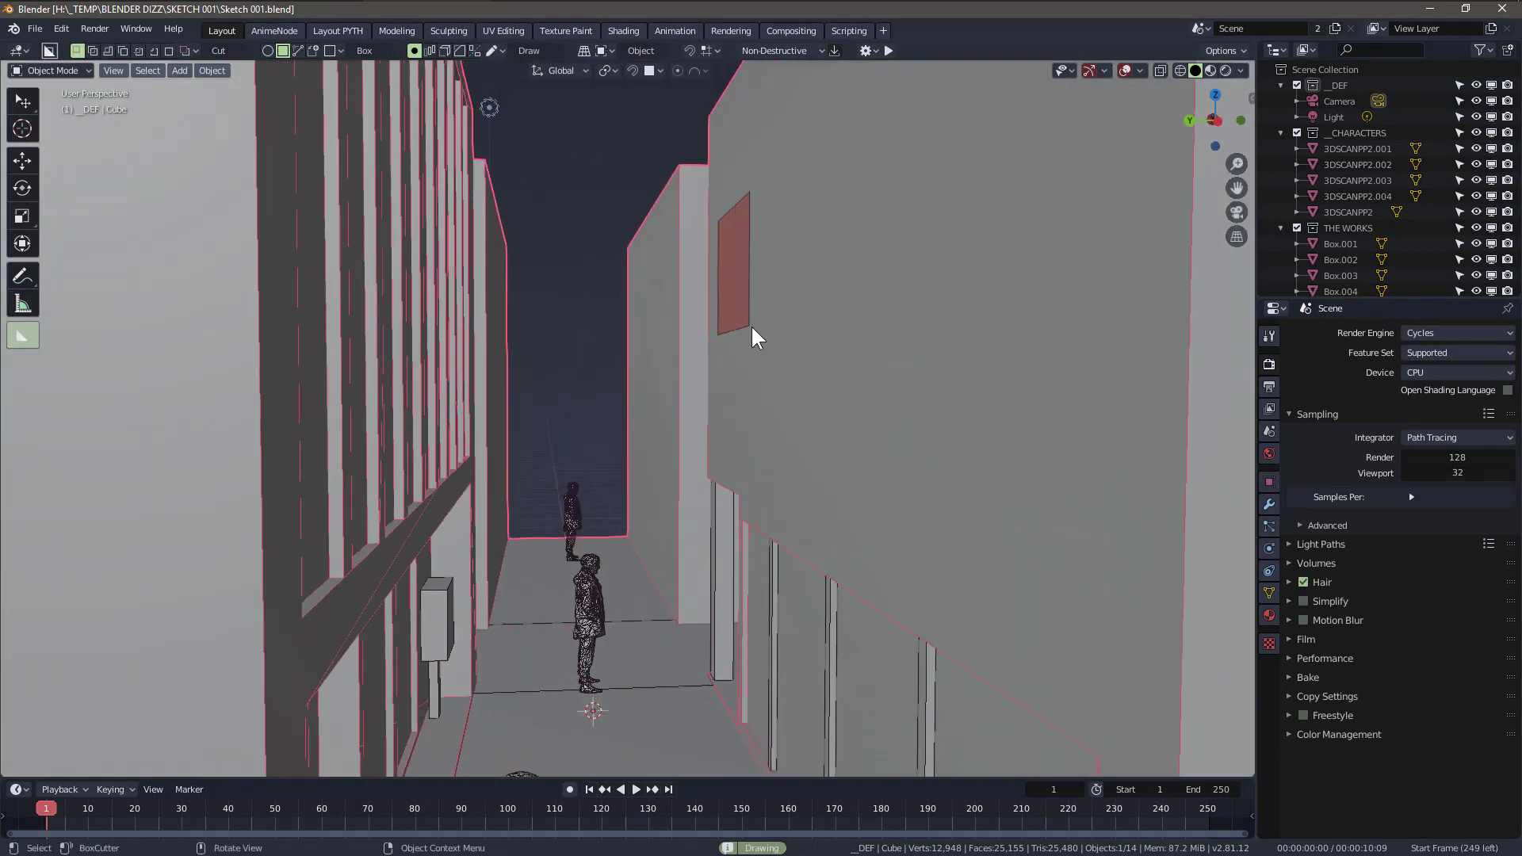
key(v)
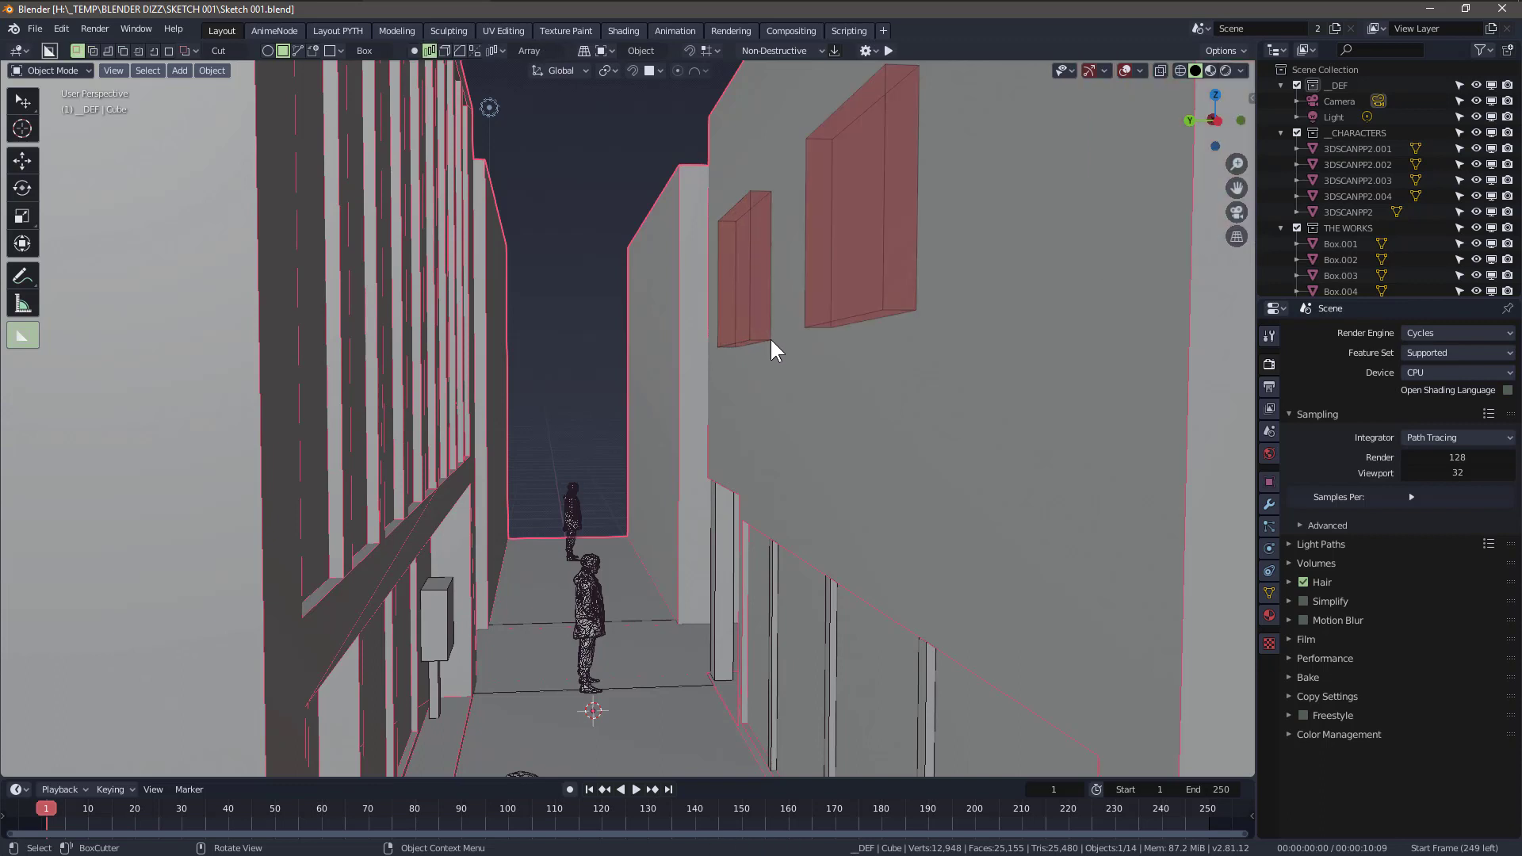
mouse_move(770, 337)
middle_down()
mouse_move(937, 438)
mouse_move(691, 415)
middle_up()
scroll(571, 368, up, 1)
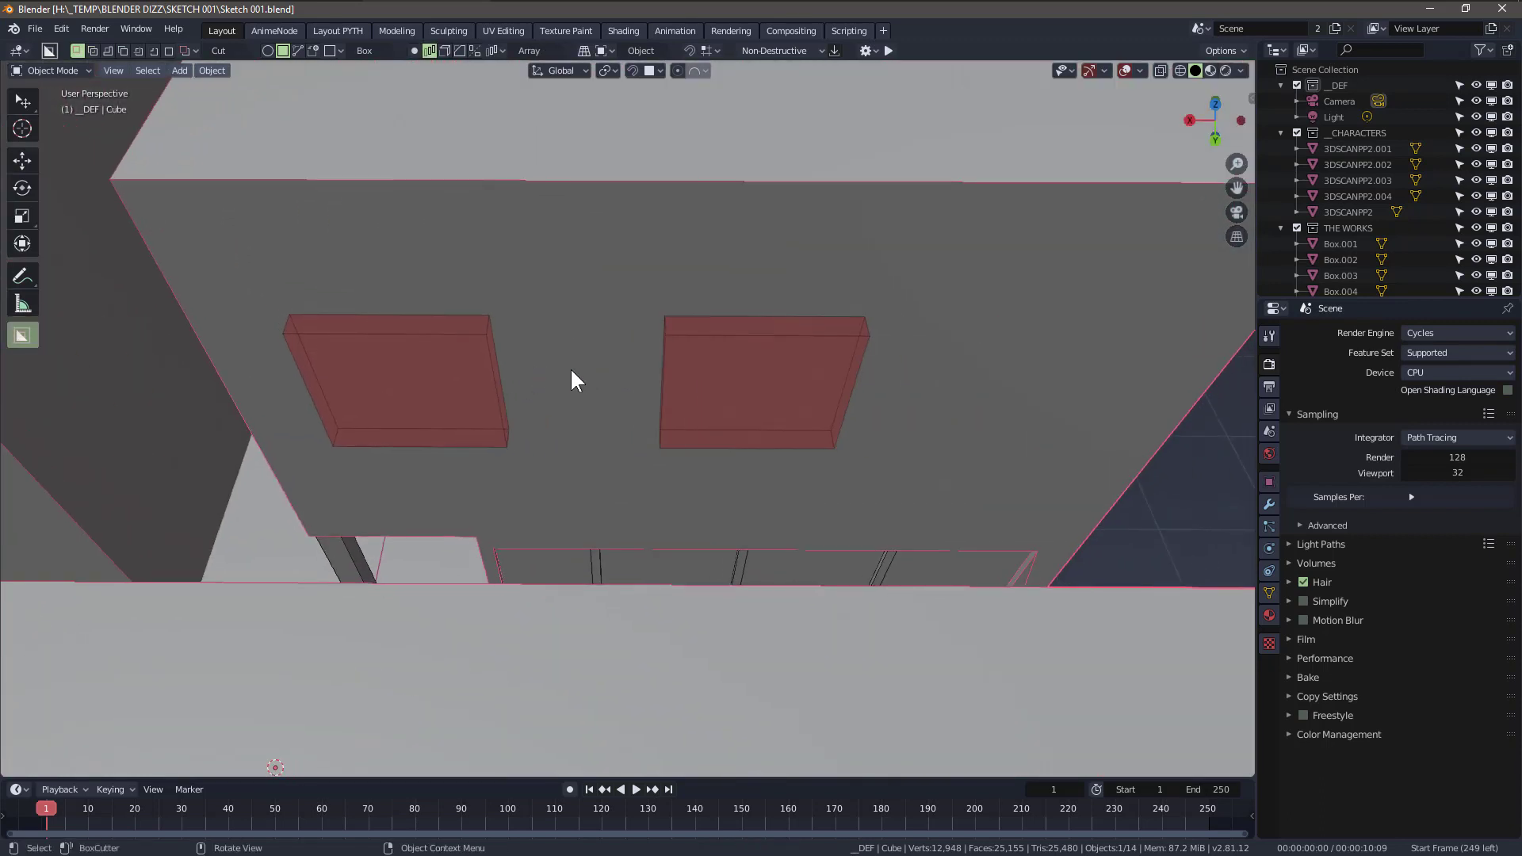
scroll(571, 367, up, 1)
click(783, 375)
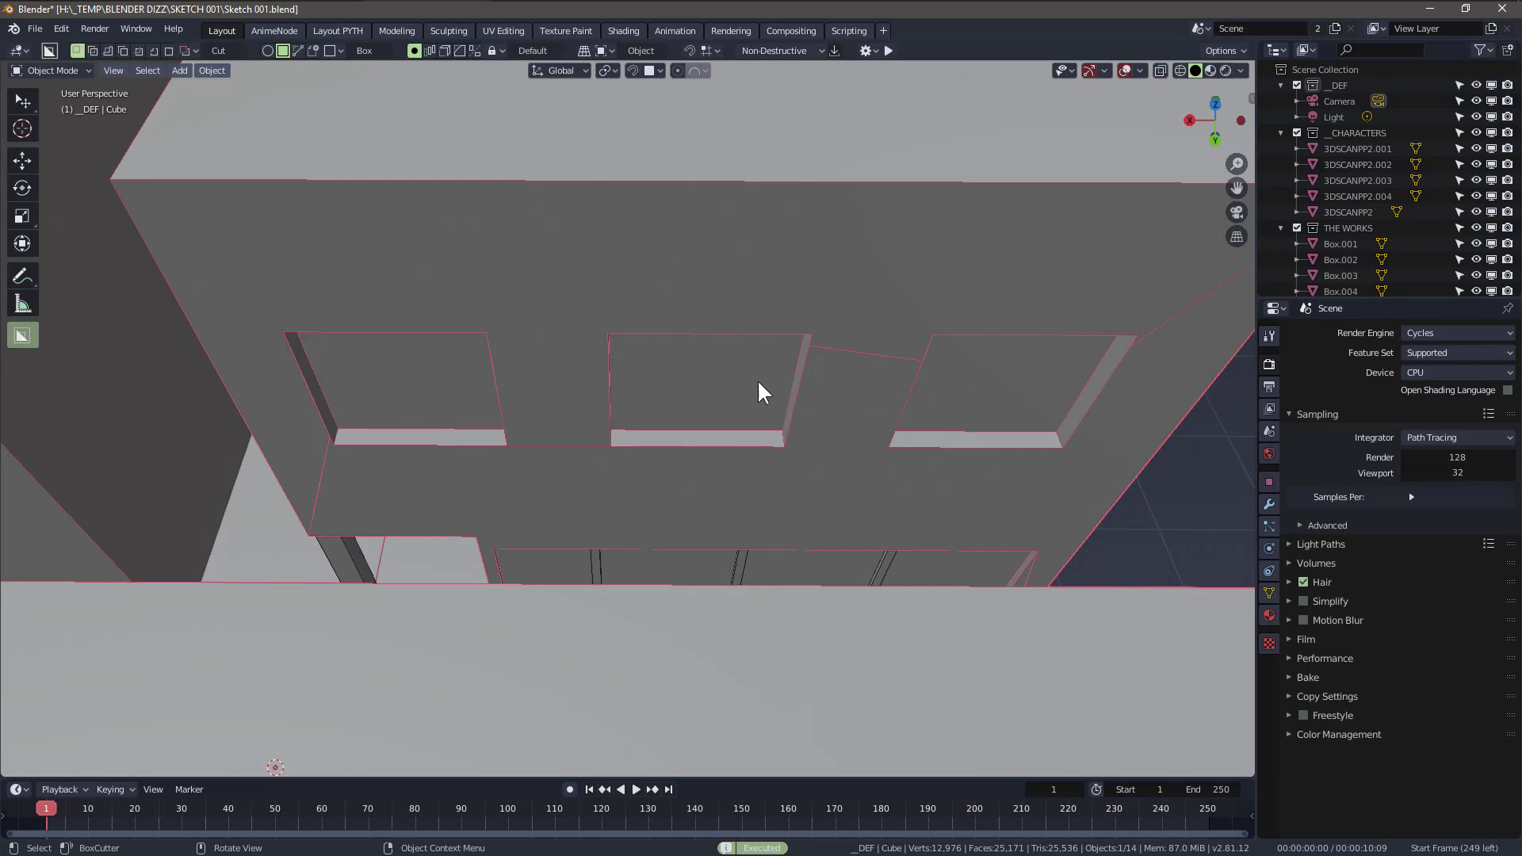
mouse_move(758, 379)
middle_down()
mouse_move(655, 311)
mouse_move(742, 337)
mouse_move(535, 404)
middle_up()
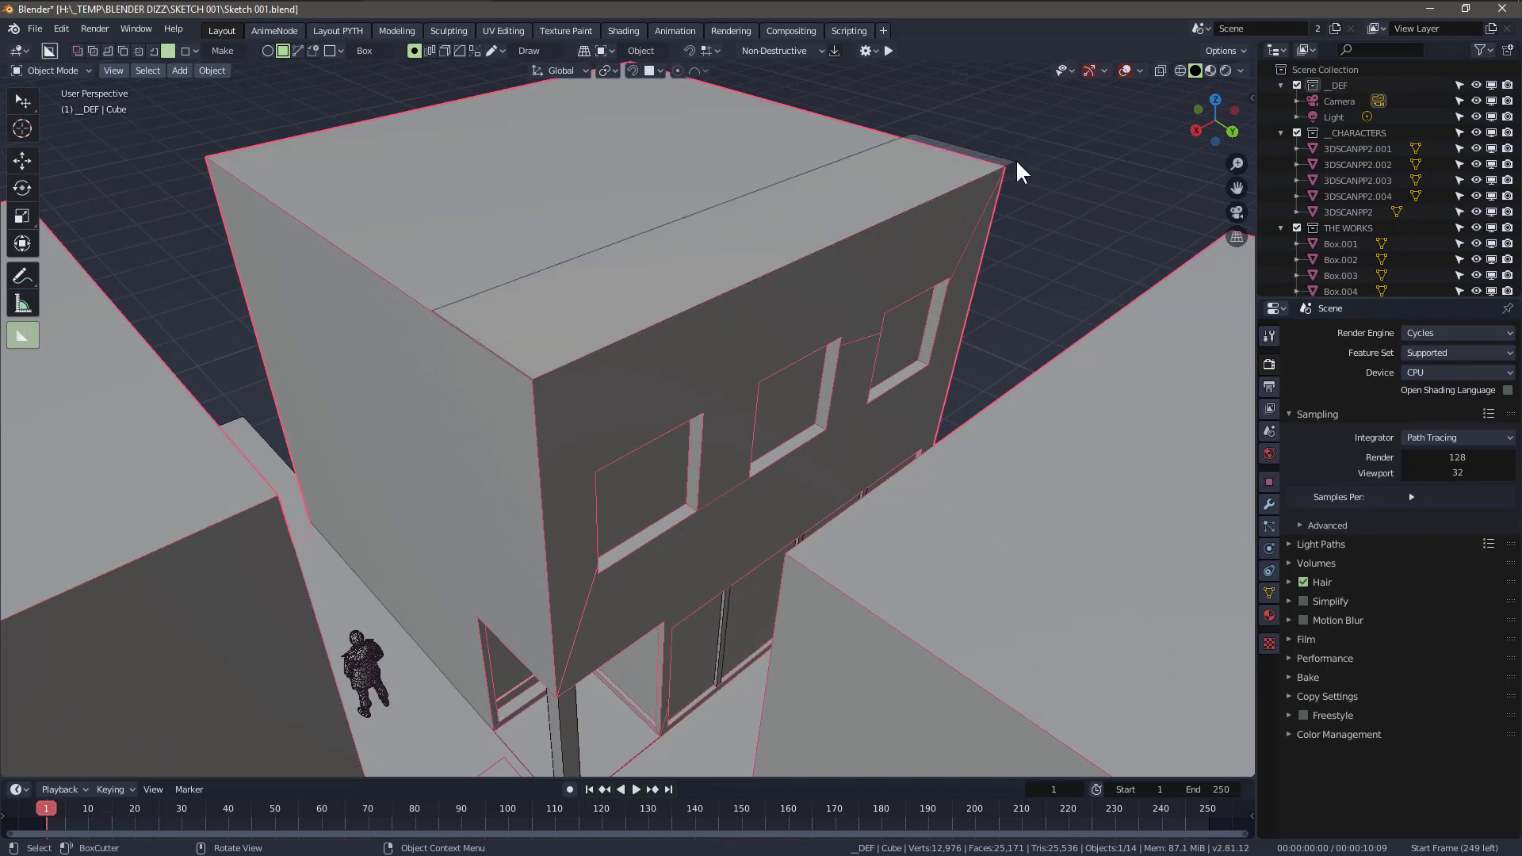
scroll(1017, 167, up, 3)
- Shift the roof slab along Y and save the file
click(821, 238)
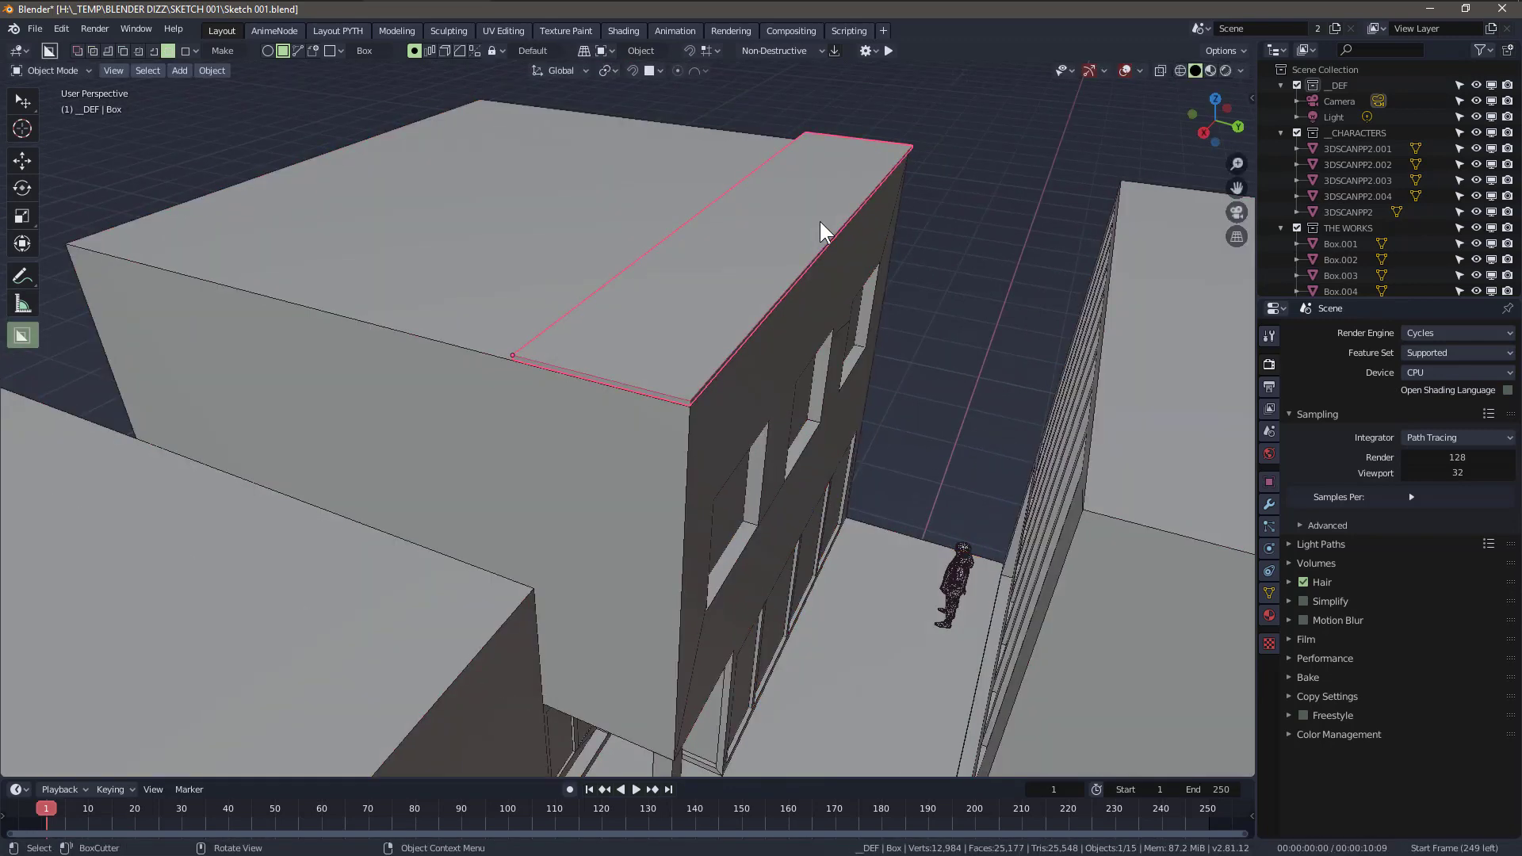
key(g)
key(y)
click(842, 226)
key(KP_0)
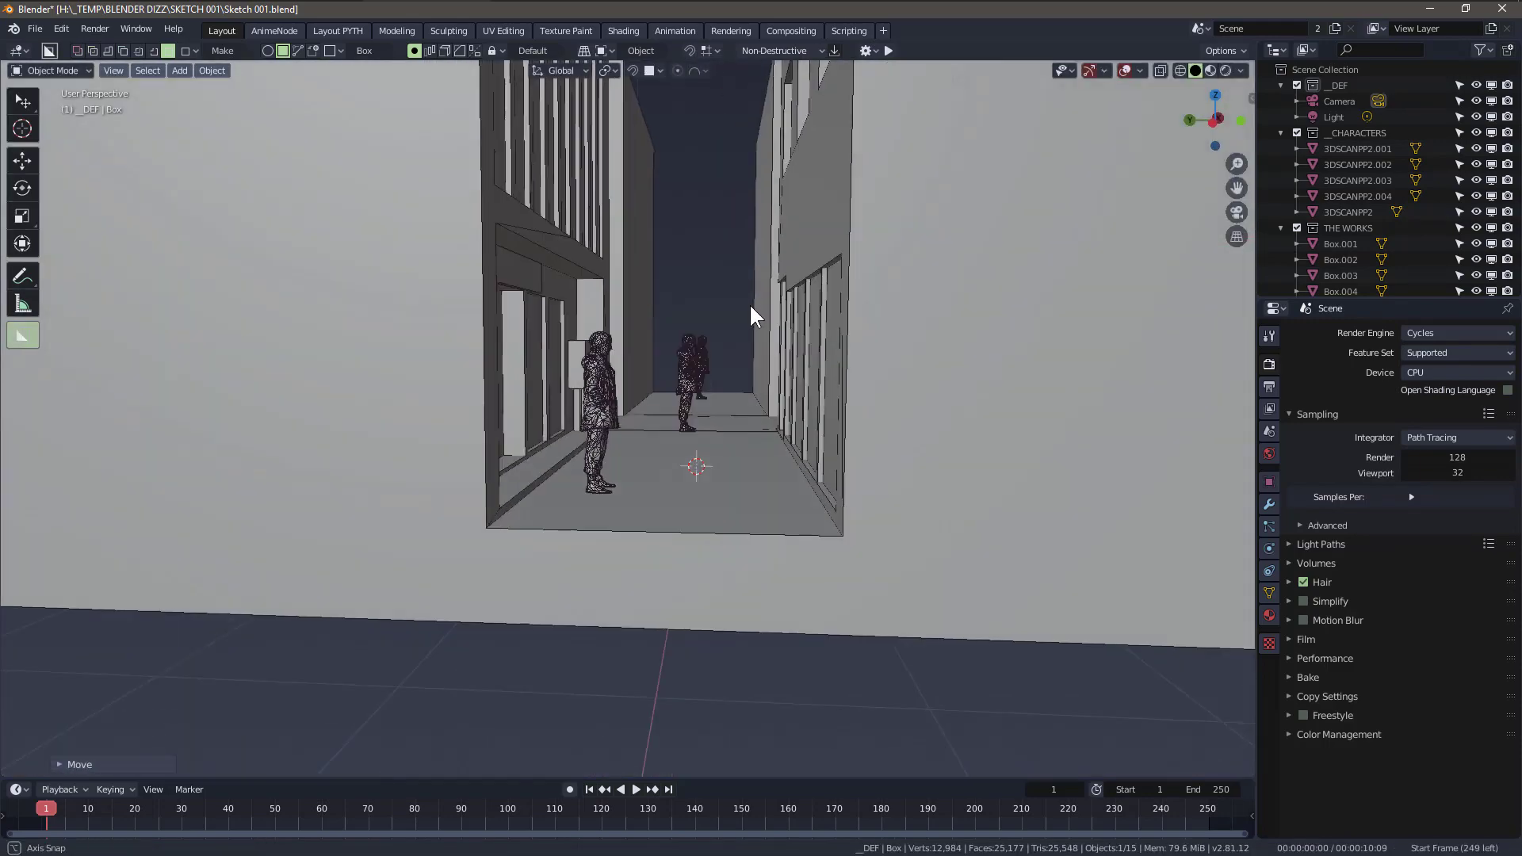
key(KP_0)
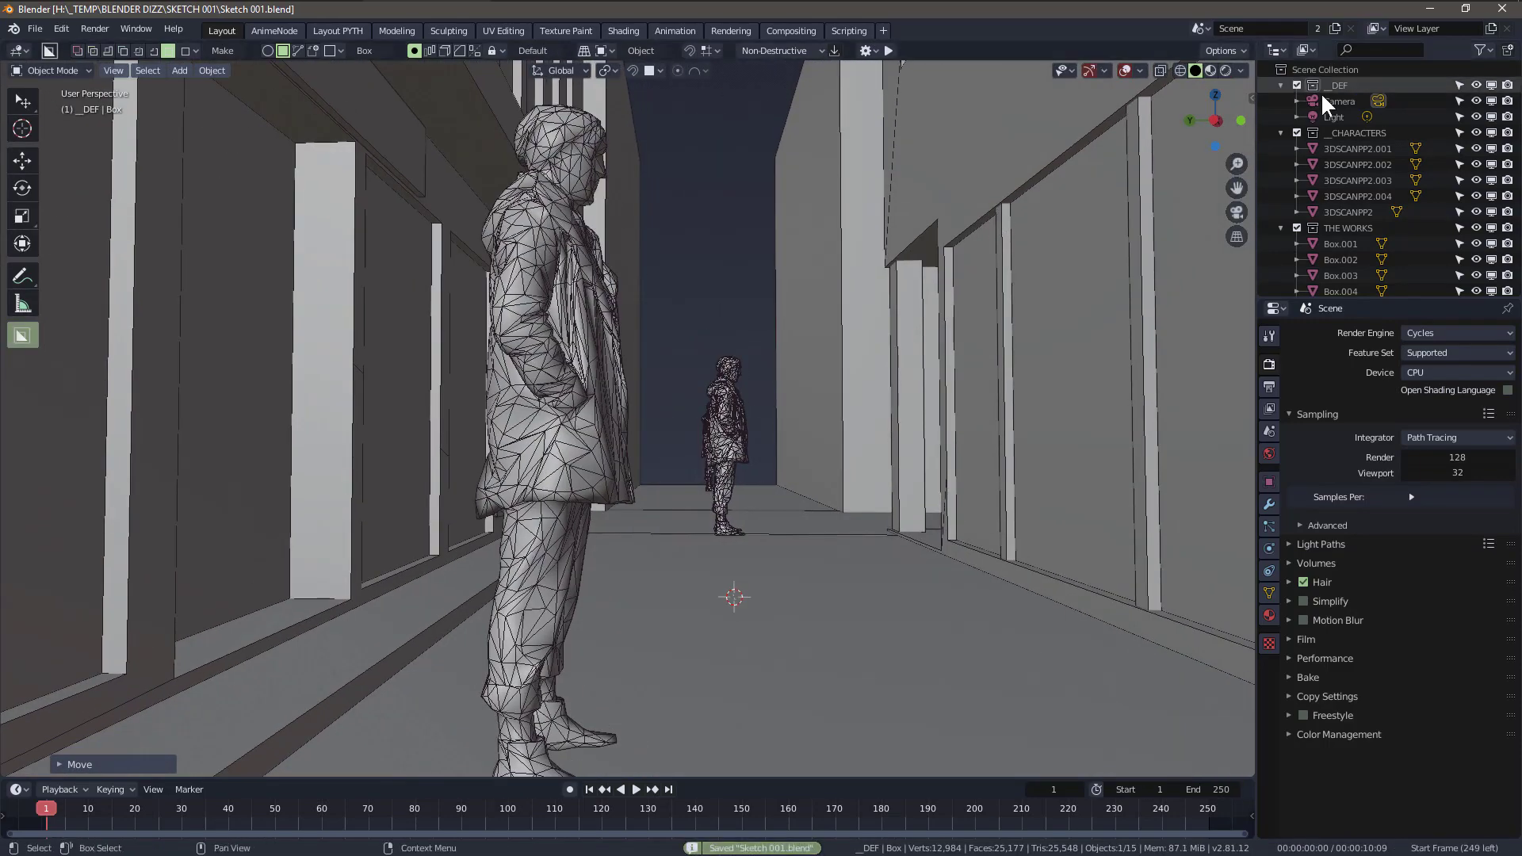
- Set the camera focal length to 18 mm and move the camera closer down the street
key(ctrl+s)
click(1268, 546)
double_click(1445, 408)
text(24)
key(Return)
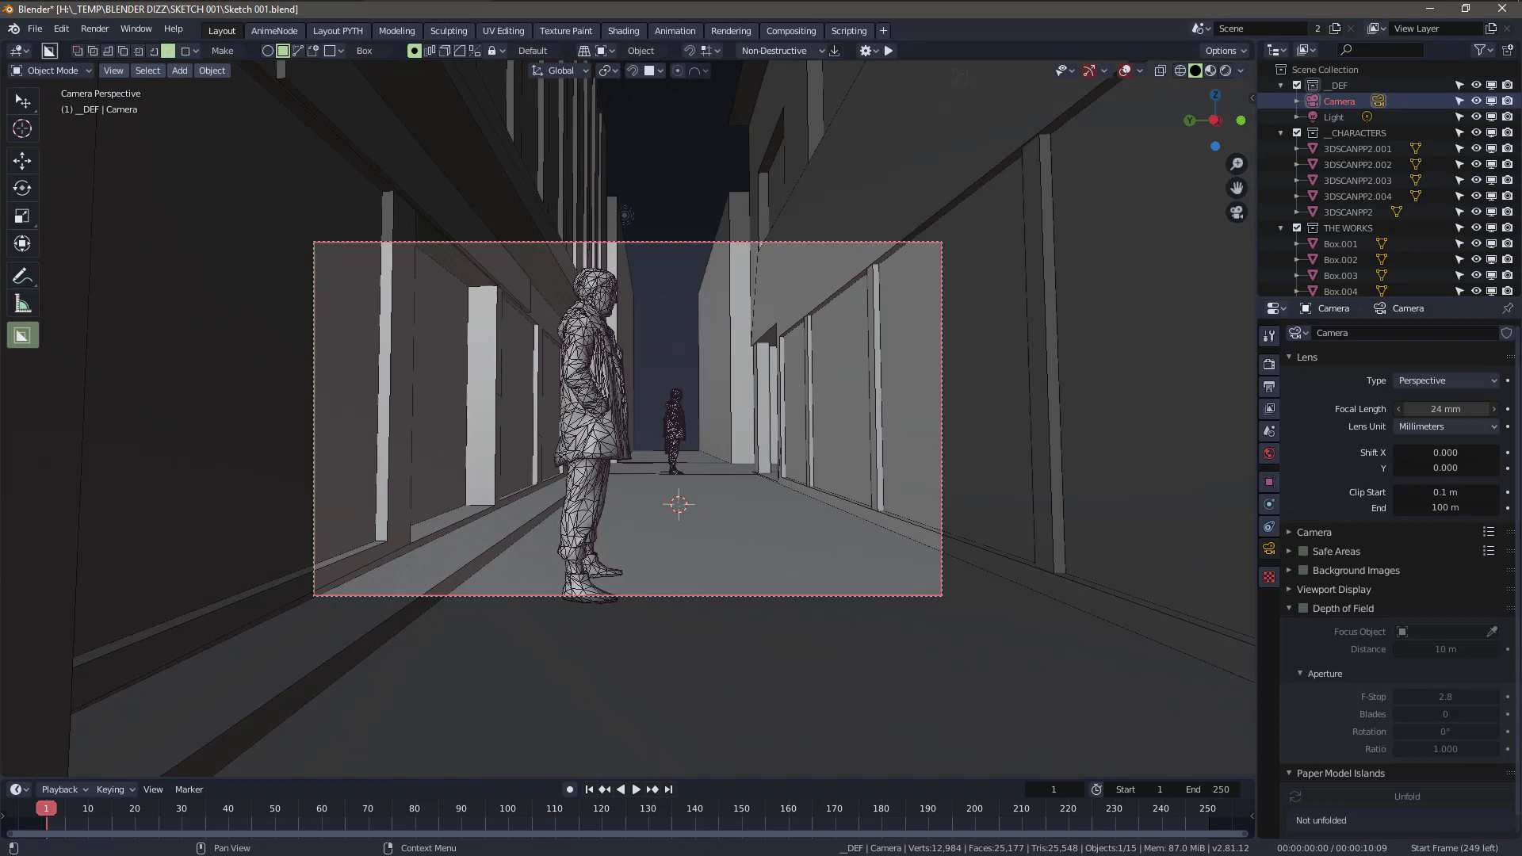
key(Return)
shift+middle_drag(725, 385, 801, 325)
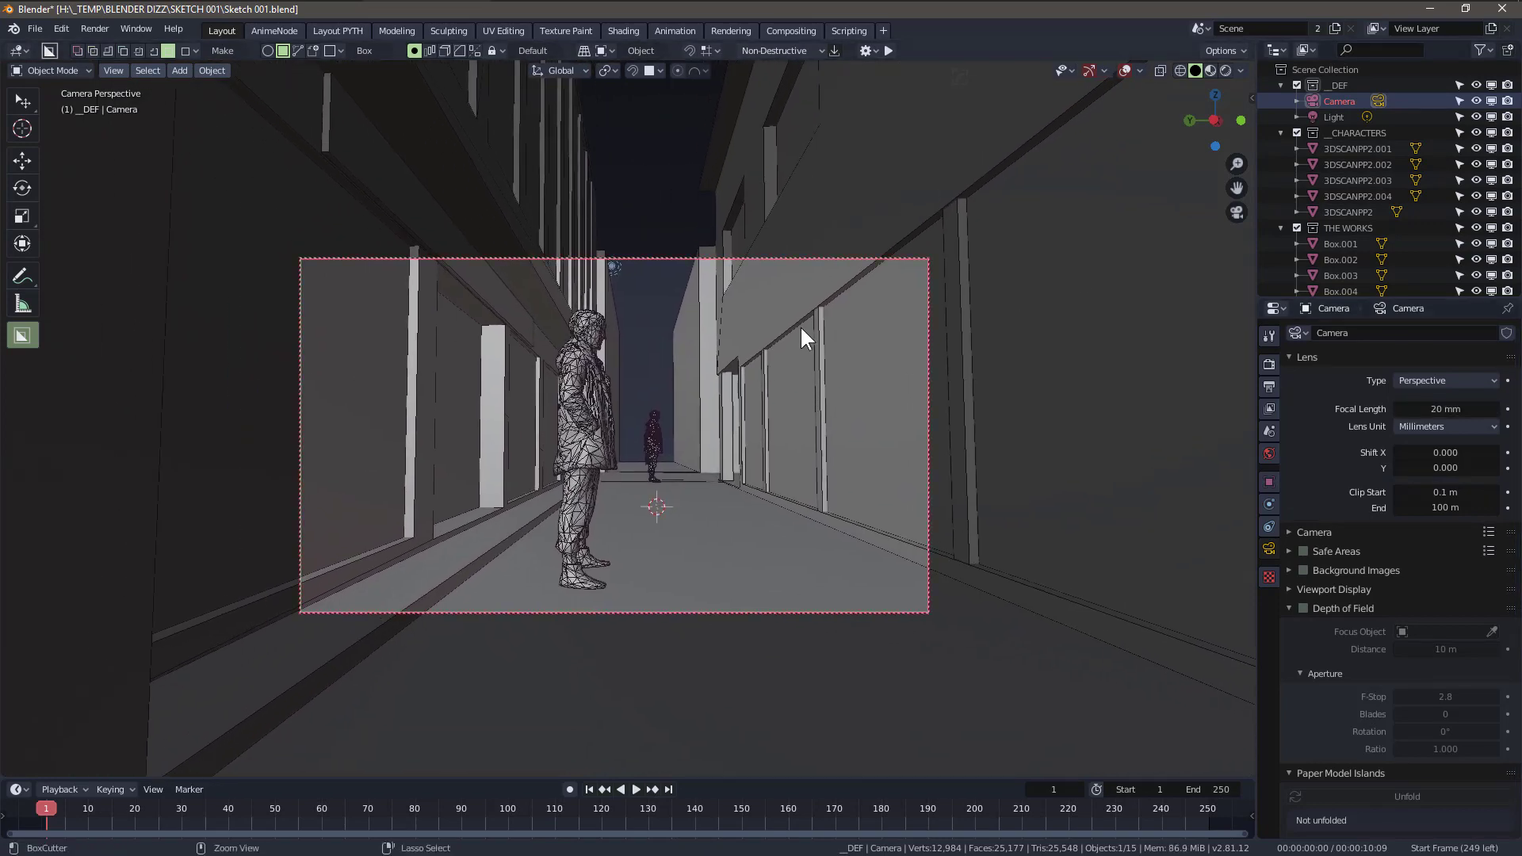
scroll(737, 381, up, 3)
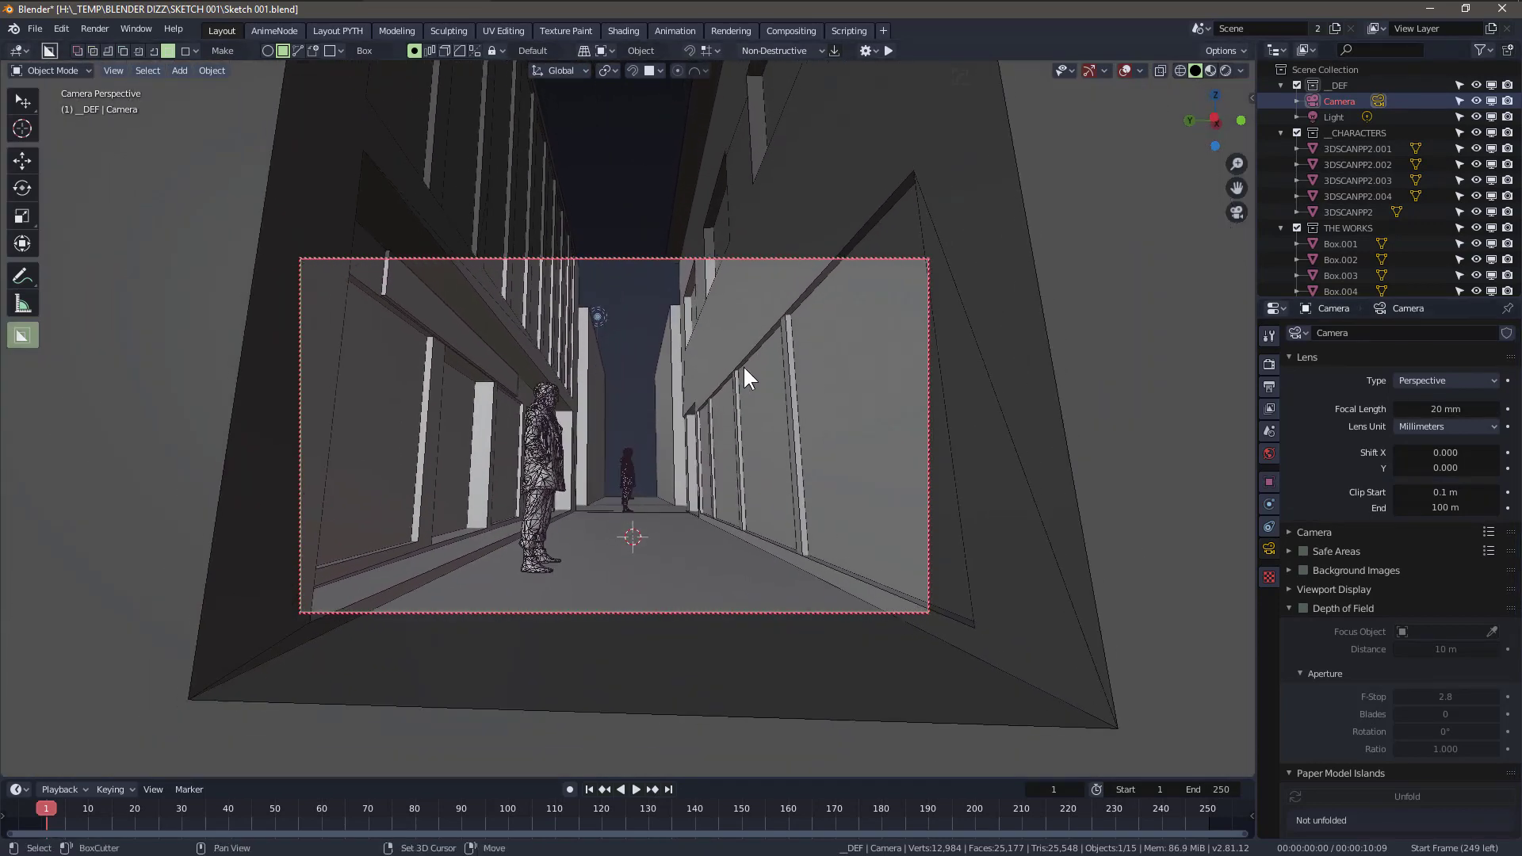
scroll(743, 378, up, 2)
scroll(736, 381, up, 2)
scroll(738, 388, up, 1)
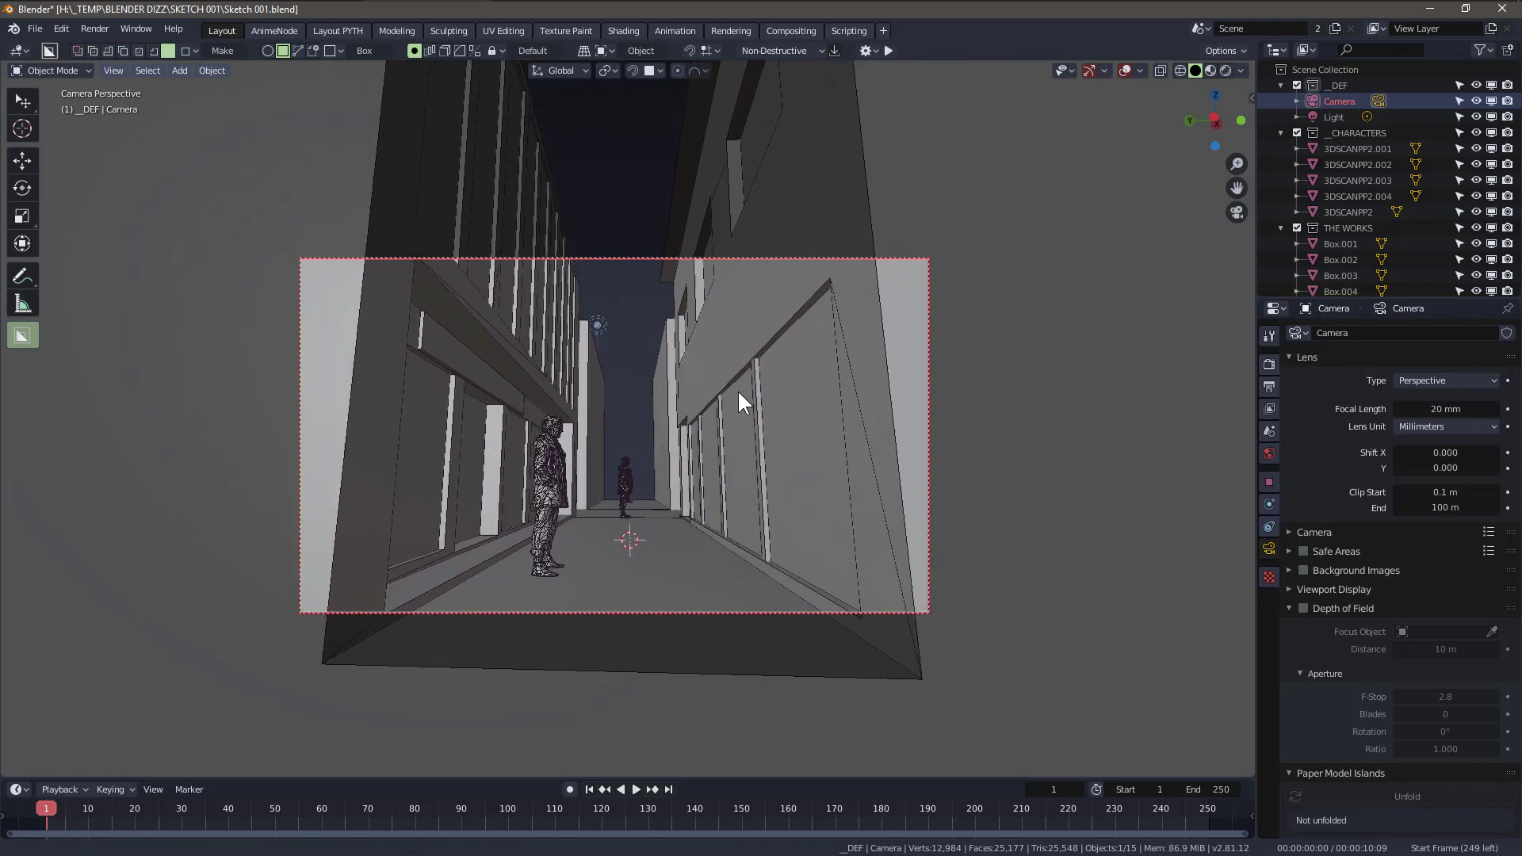
scroll(725, 382, up, 1)
scroll(723, 384, up, 1)
scroll(722, 384, up, 2)
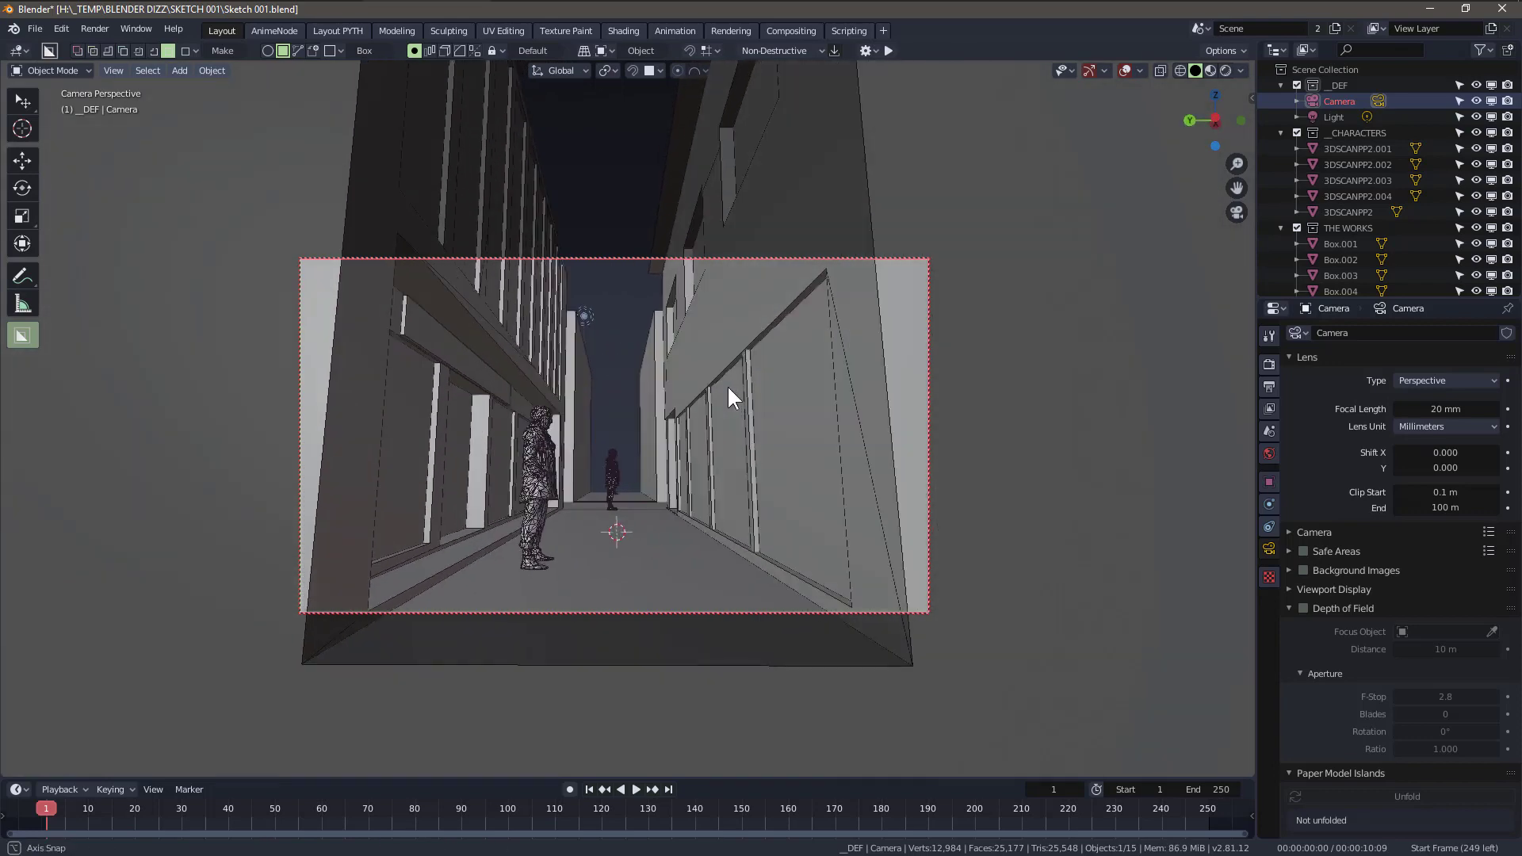
scroll(731, 385, up, 1)
scroll(738, 386, up, 1)
scroll(728, 381, up, 1)
scroll(728, 385, up, 1)
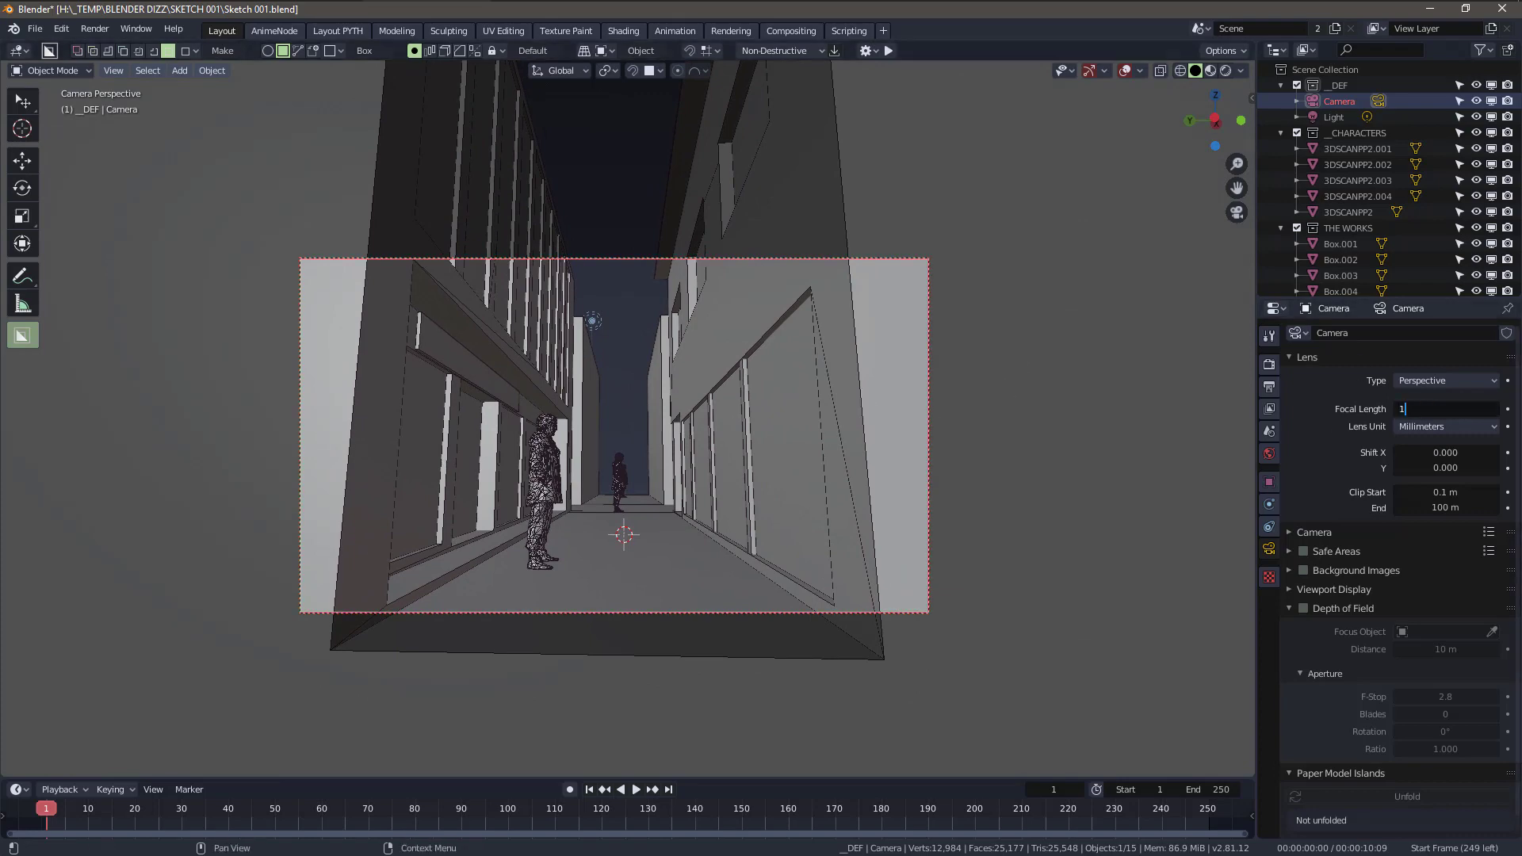
text(8)
key(Return)
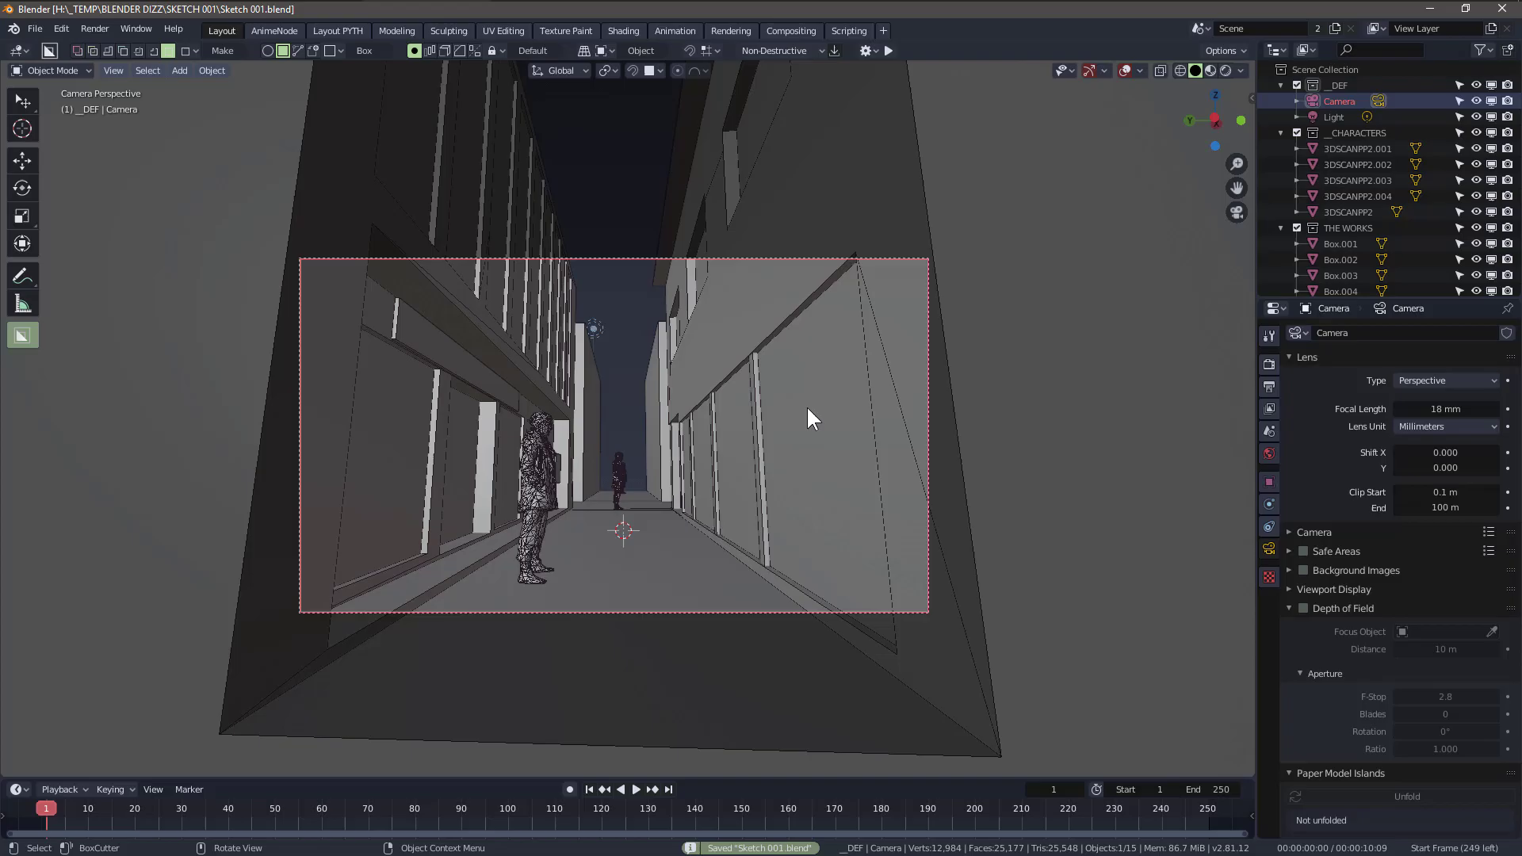
- Rotate the world HDRI mapping to 170° on Z and check the rendered street lighting
key(z)
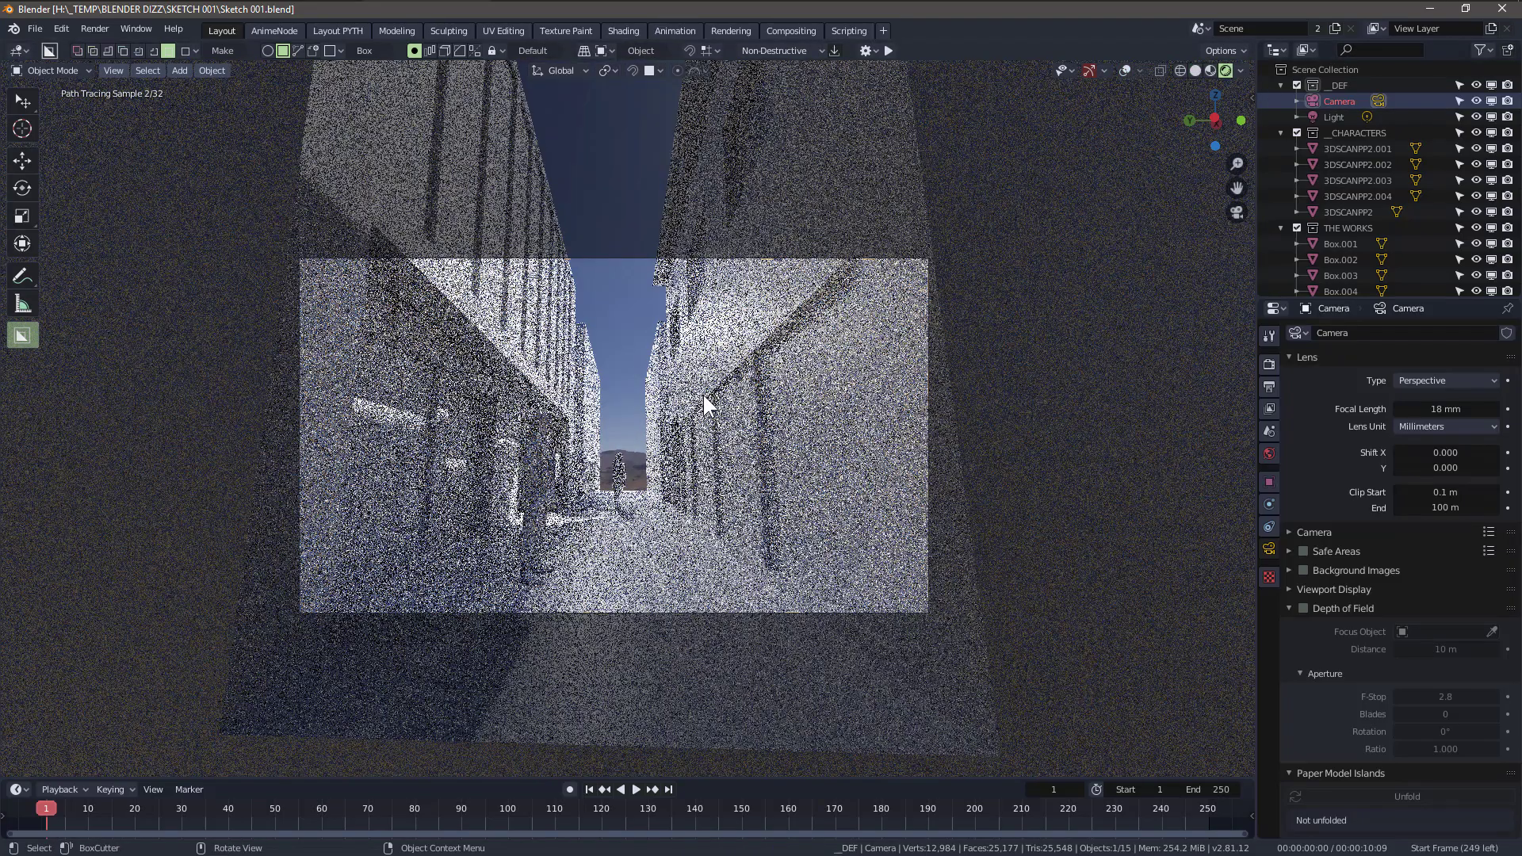
click(1269, 504)
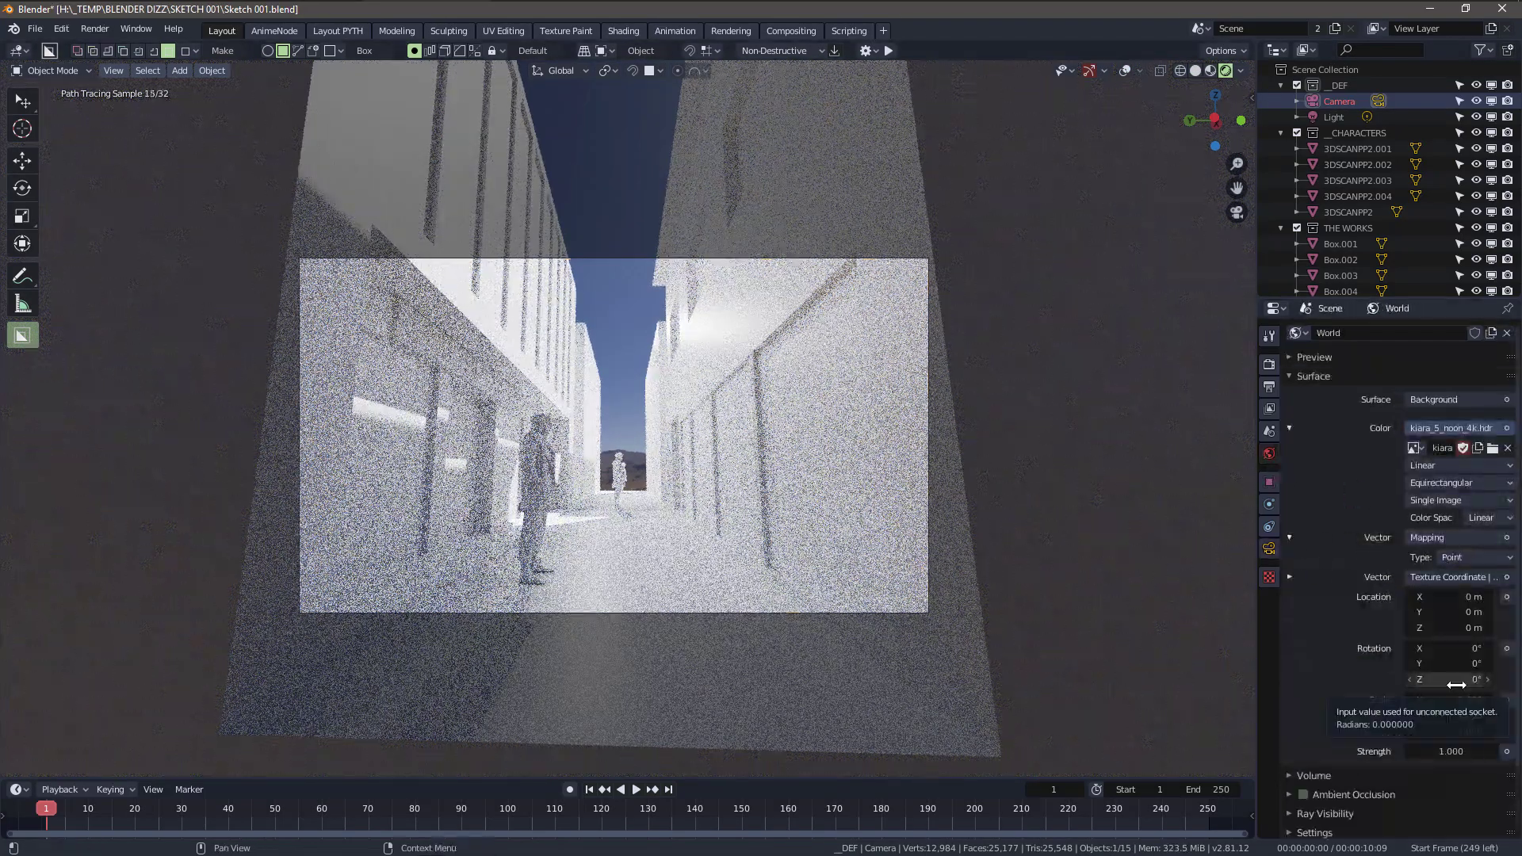
text(89)
key(Return)
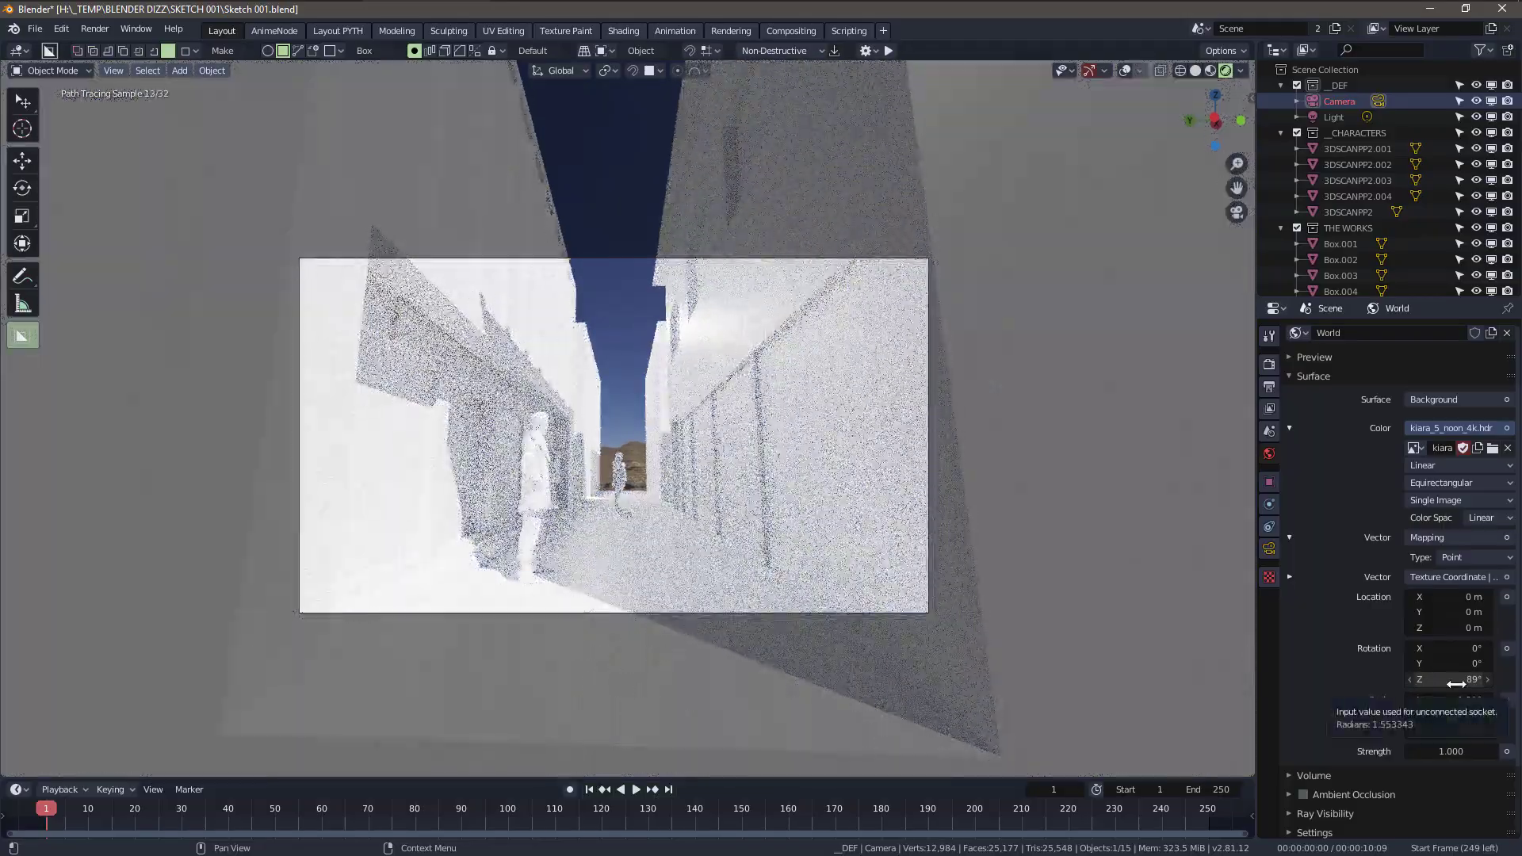
click(1269, 616)
click(1450, 516)
drag(1460, 420, 1428, 476)
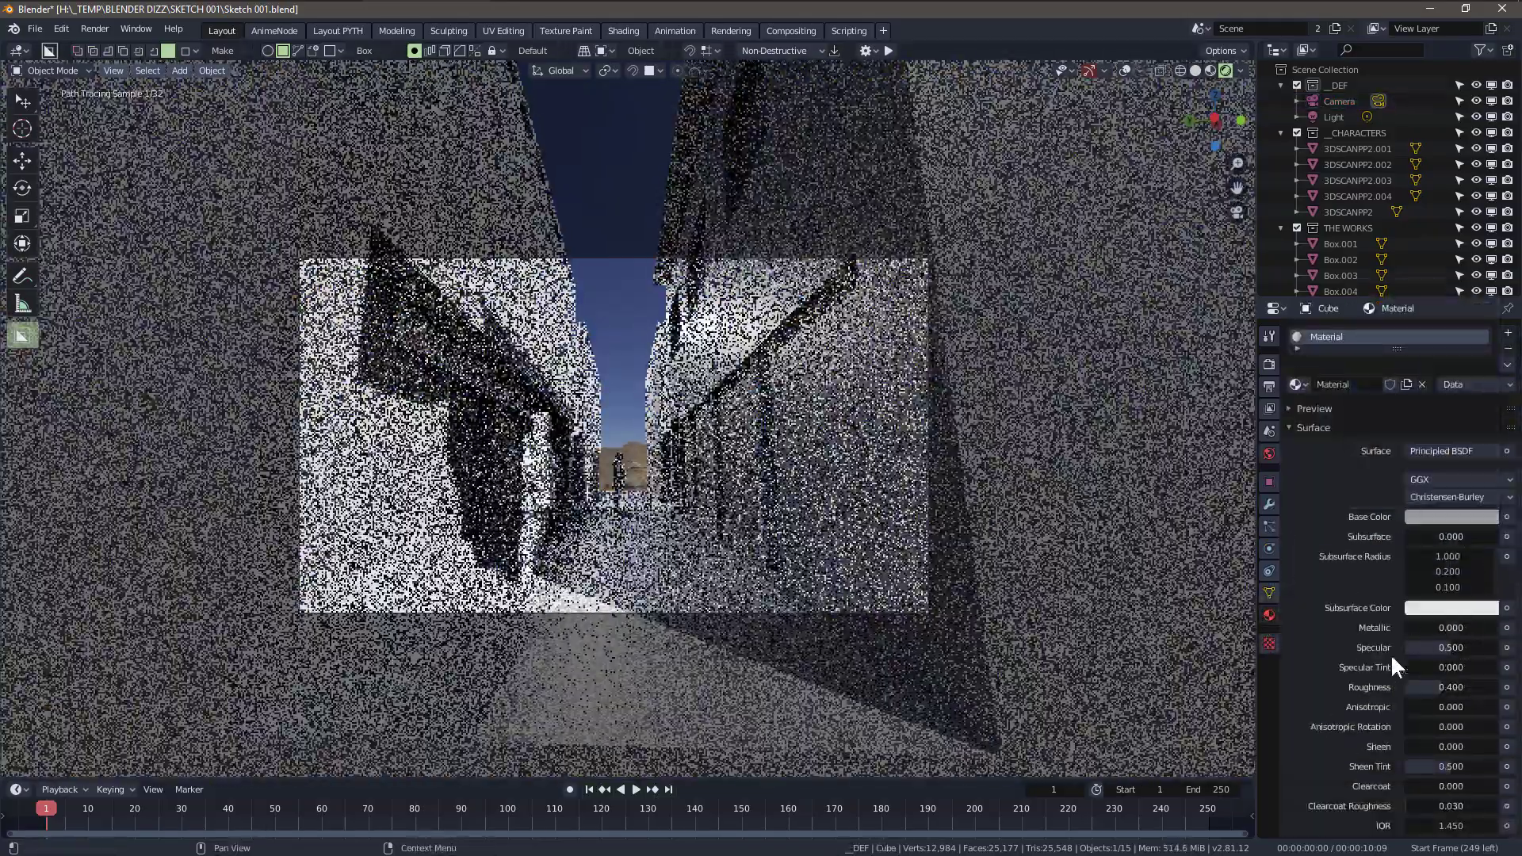
key(ctrl+z)
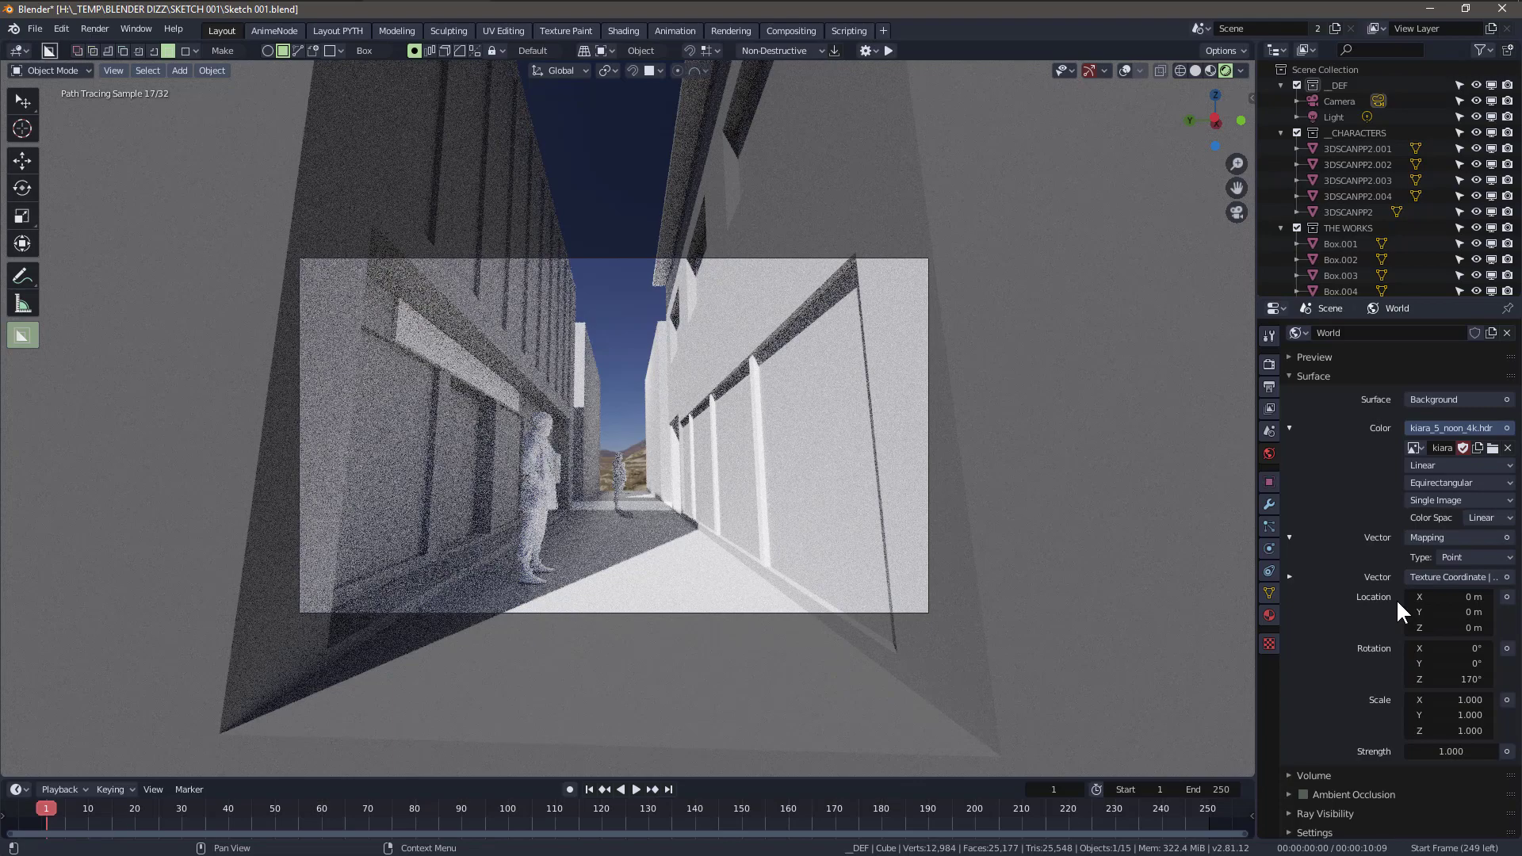
middle_drag(749, 494, 693, 381)
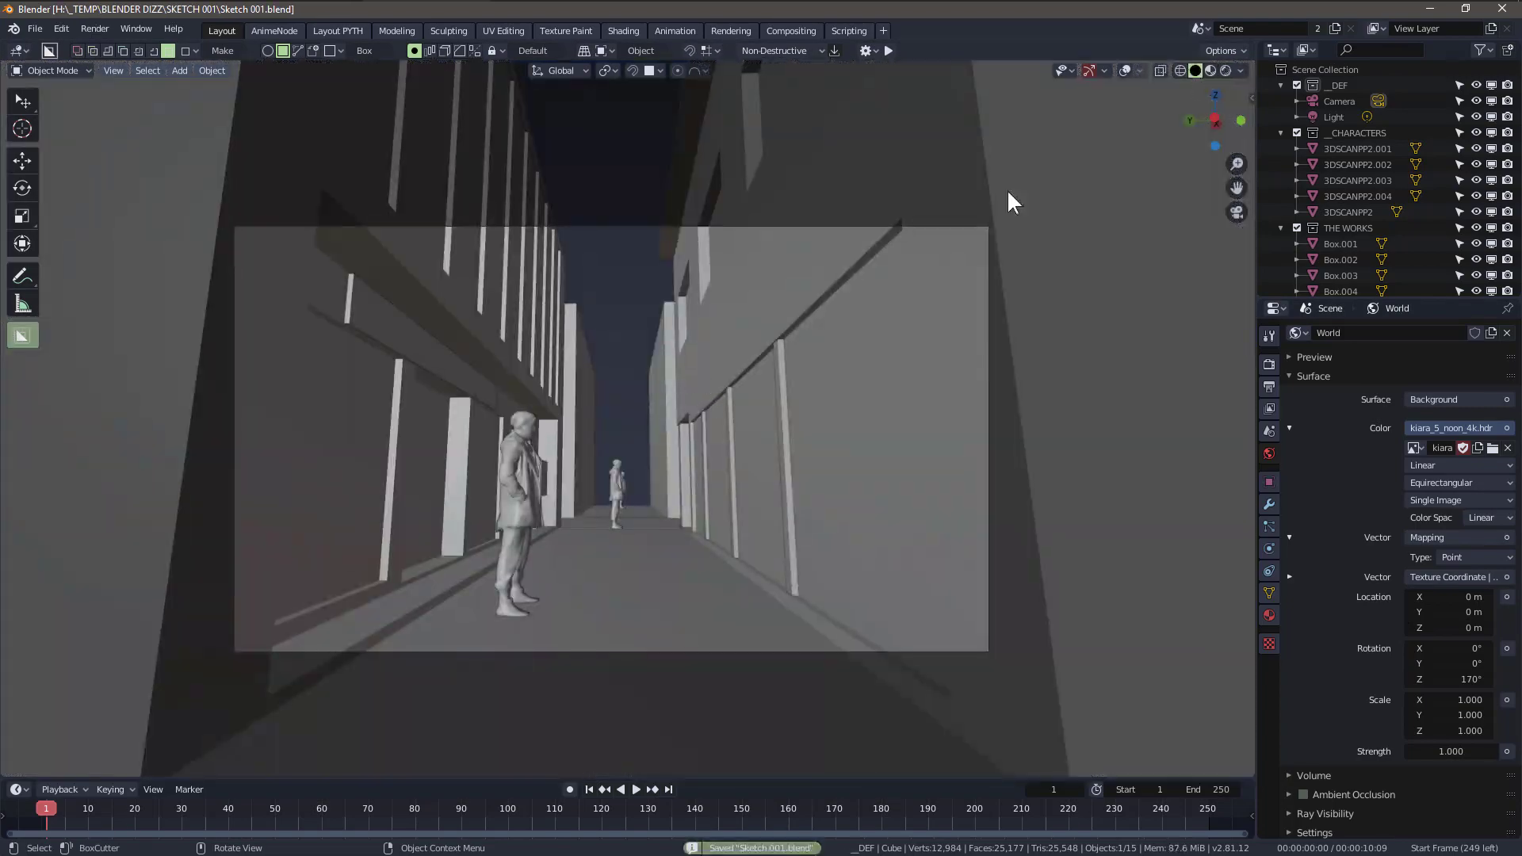
- Use Material Preview shading with Scene World turned off, then save
click(1210, 69)
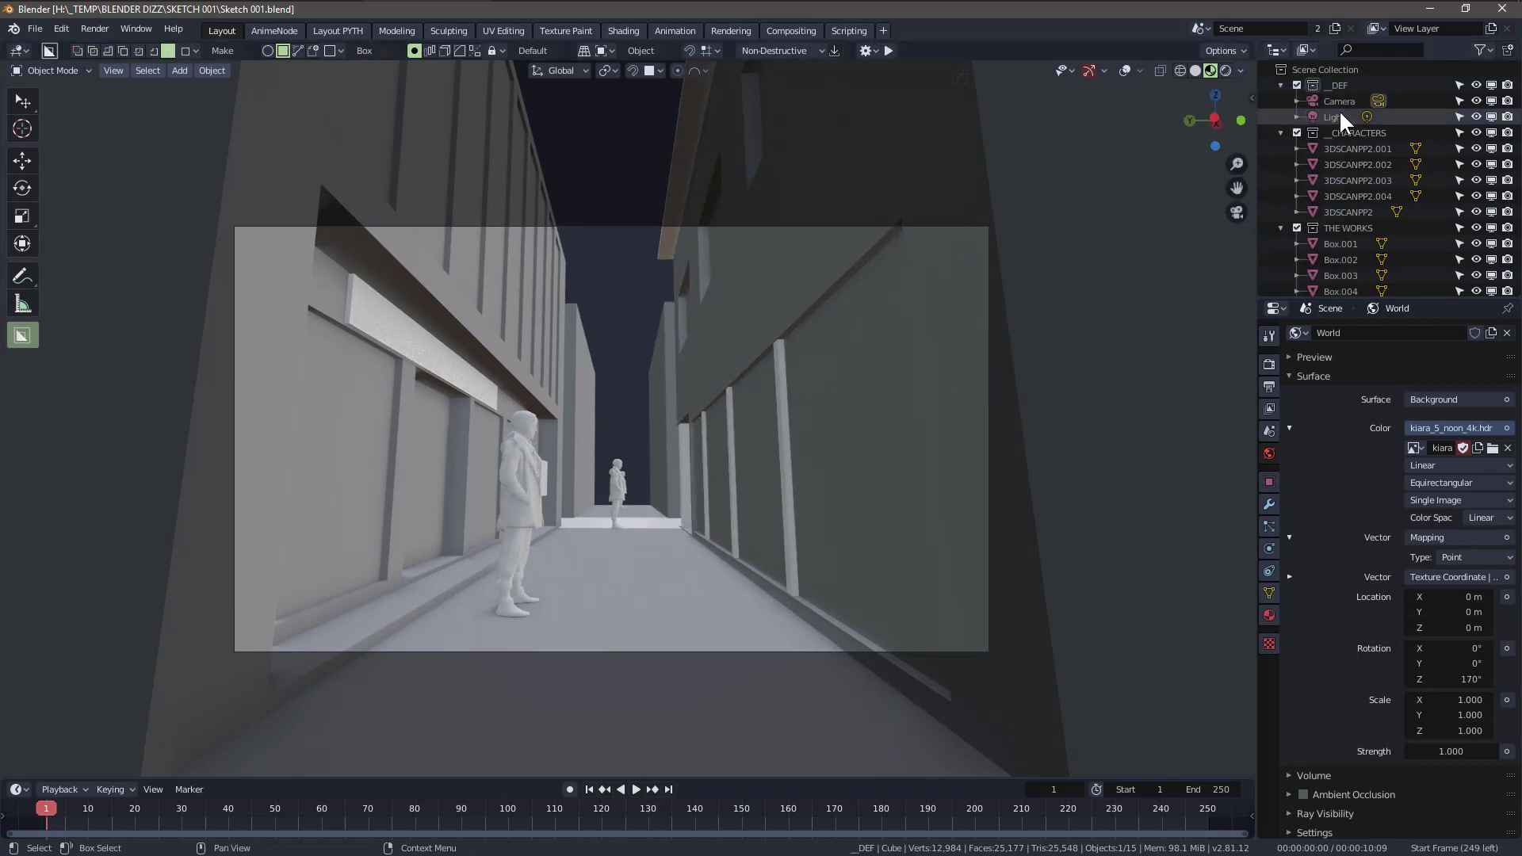
click(1241, 70)
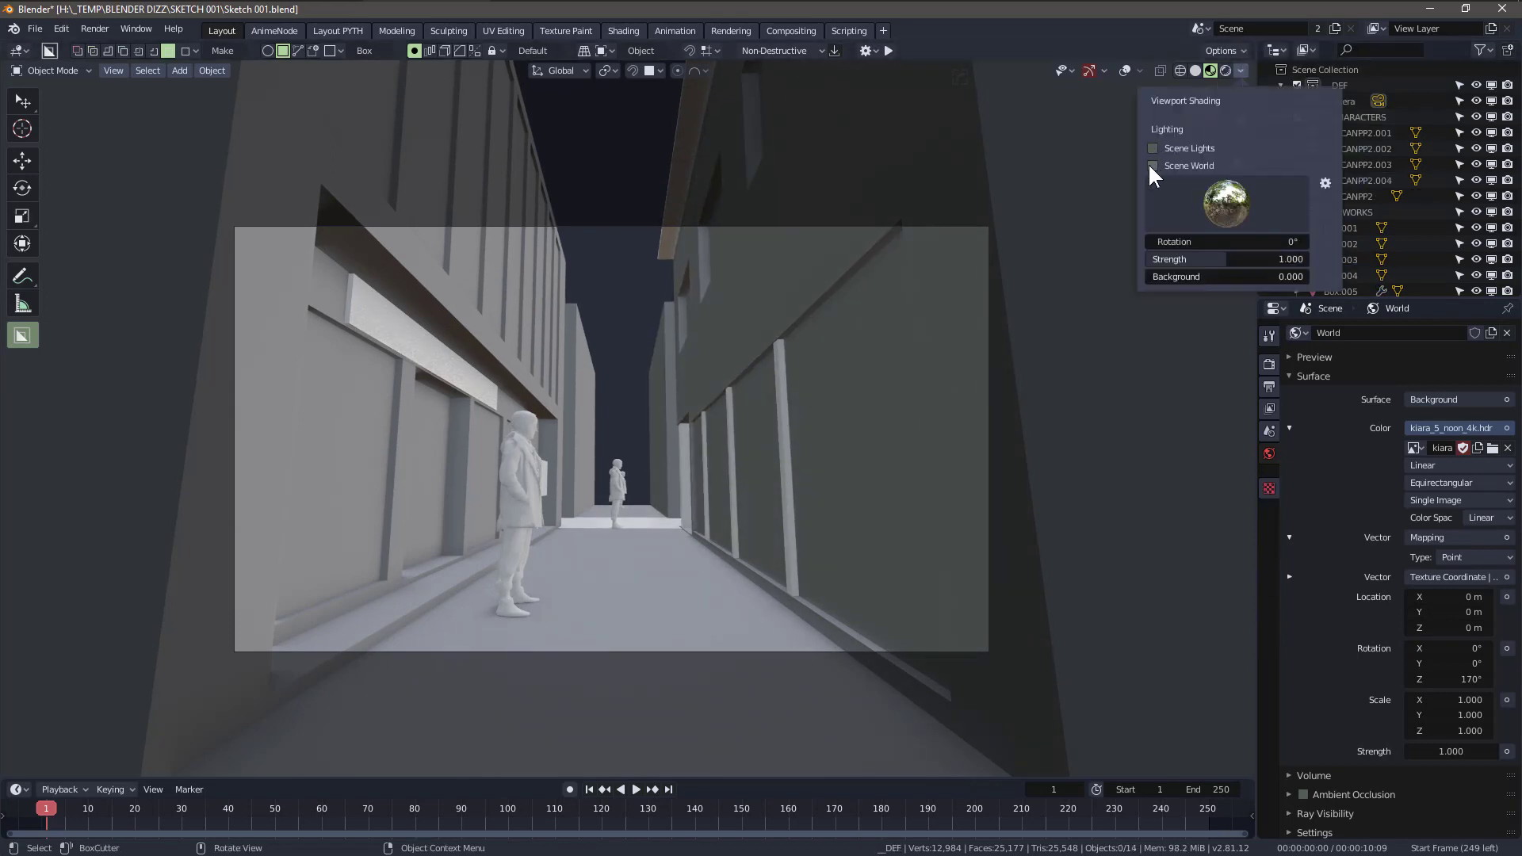
click(1149, 165)
click(1150, 165)
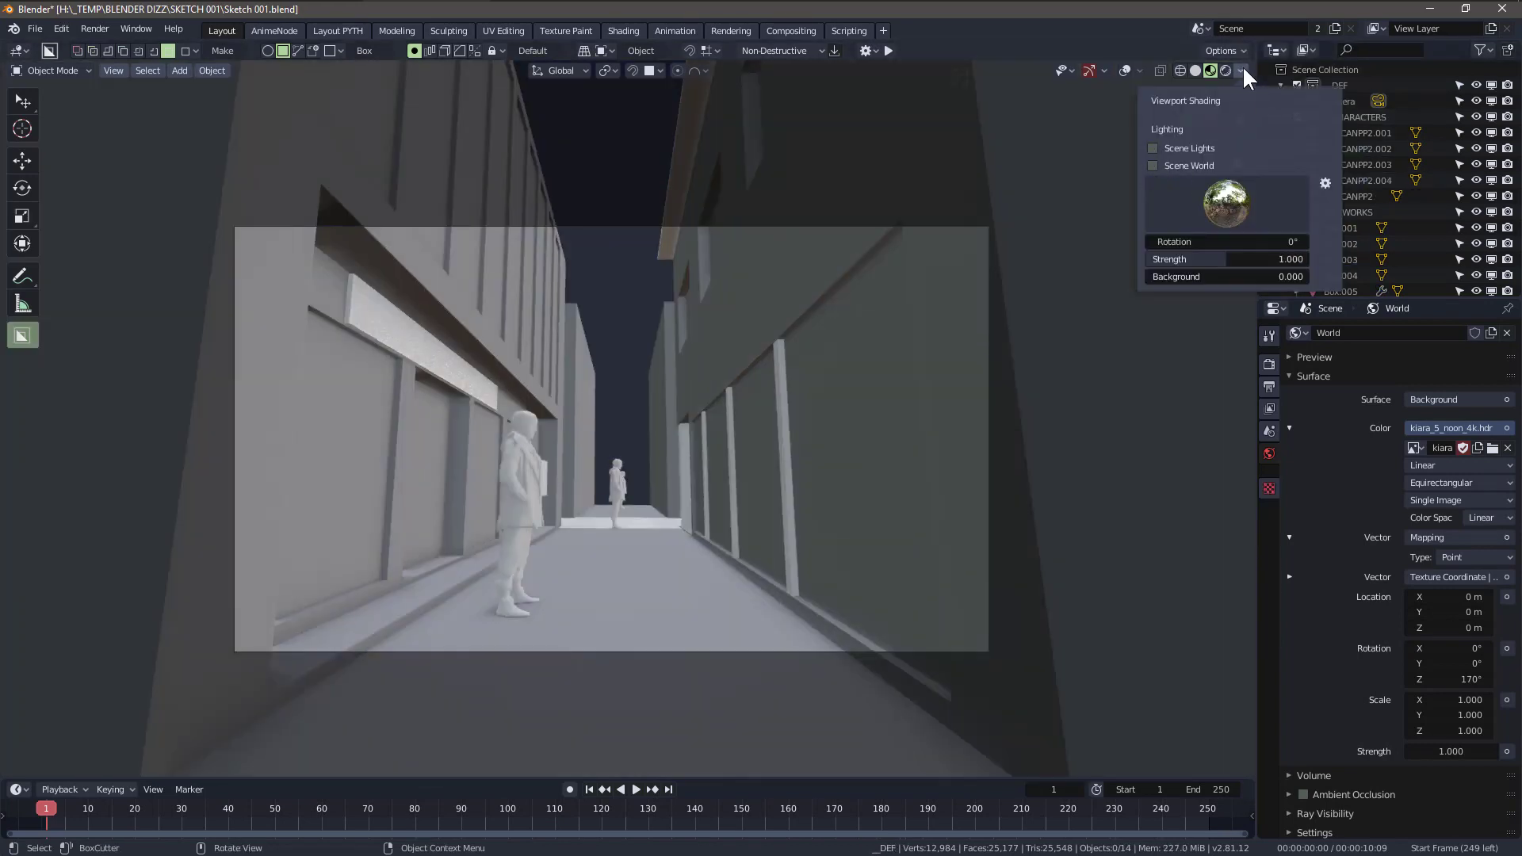
key(ctrl+s)
middle_drag(529, 380, 466, 360)
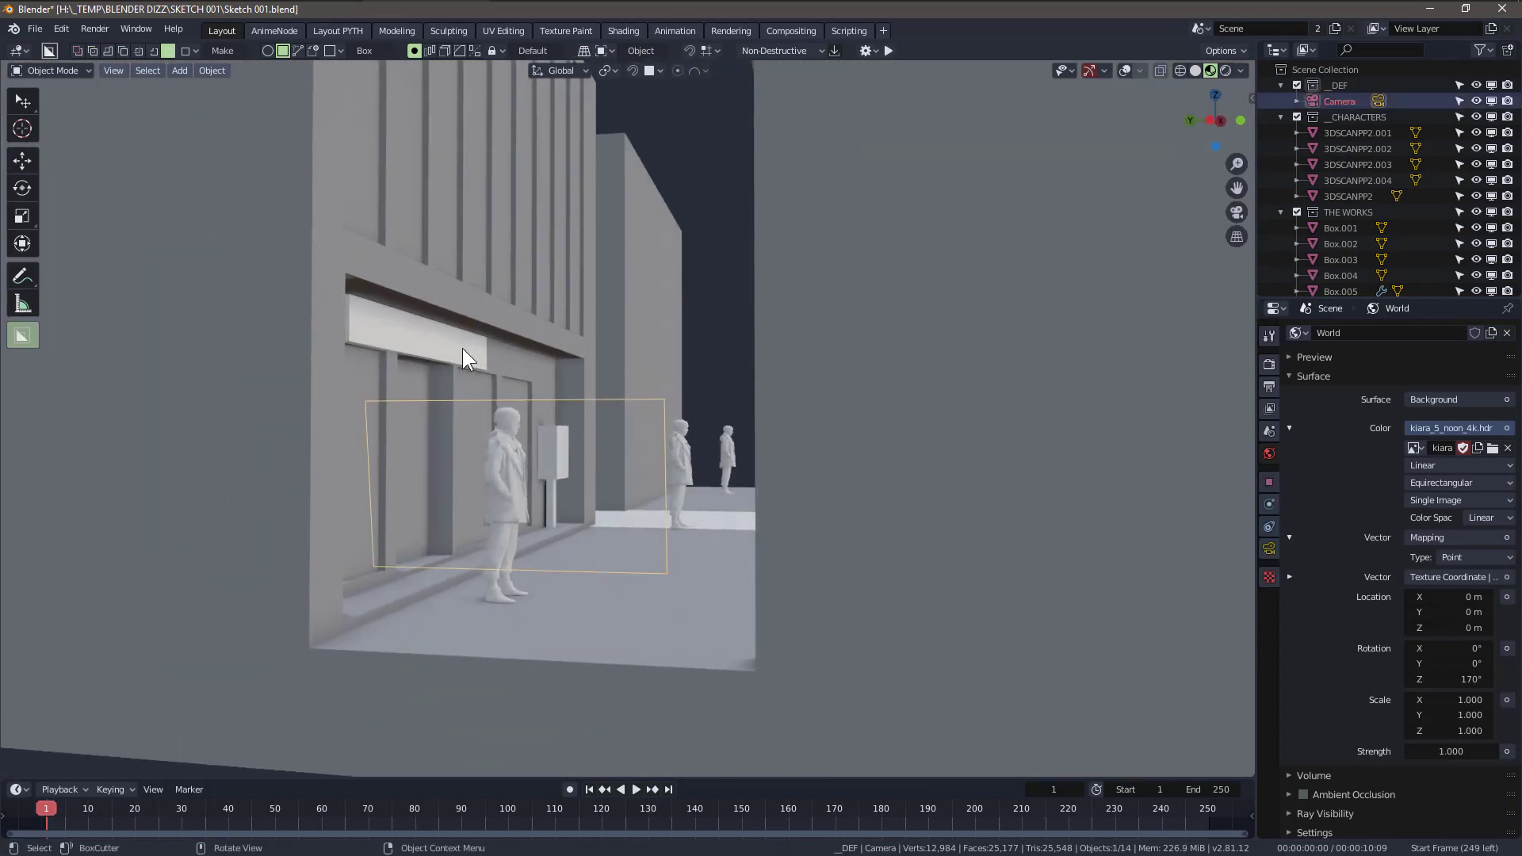
- Assign the existing 'Material' to the storefront box Box.003
key(alt+shift+z)
click(407, 326)
click(1269, 482)
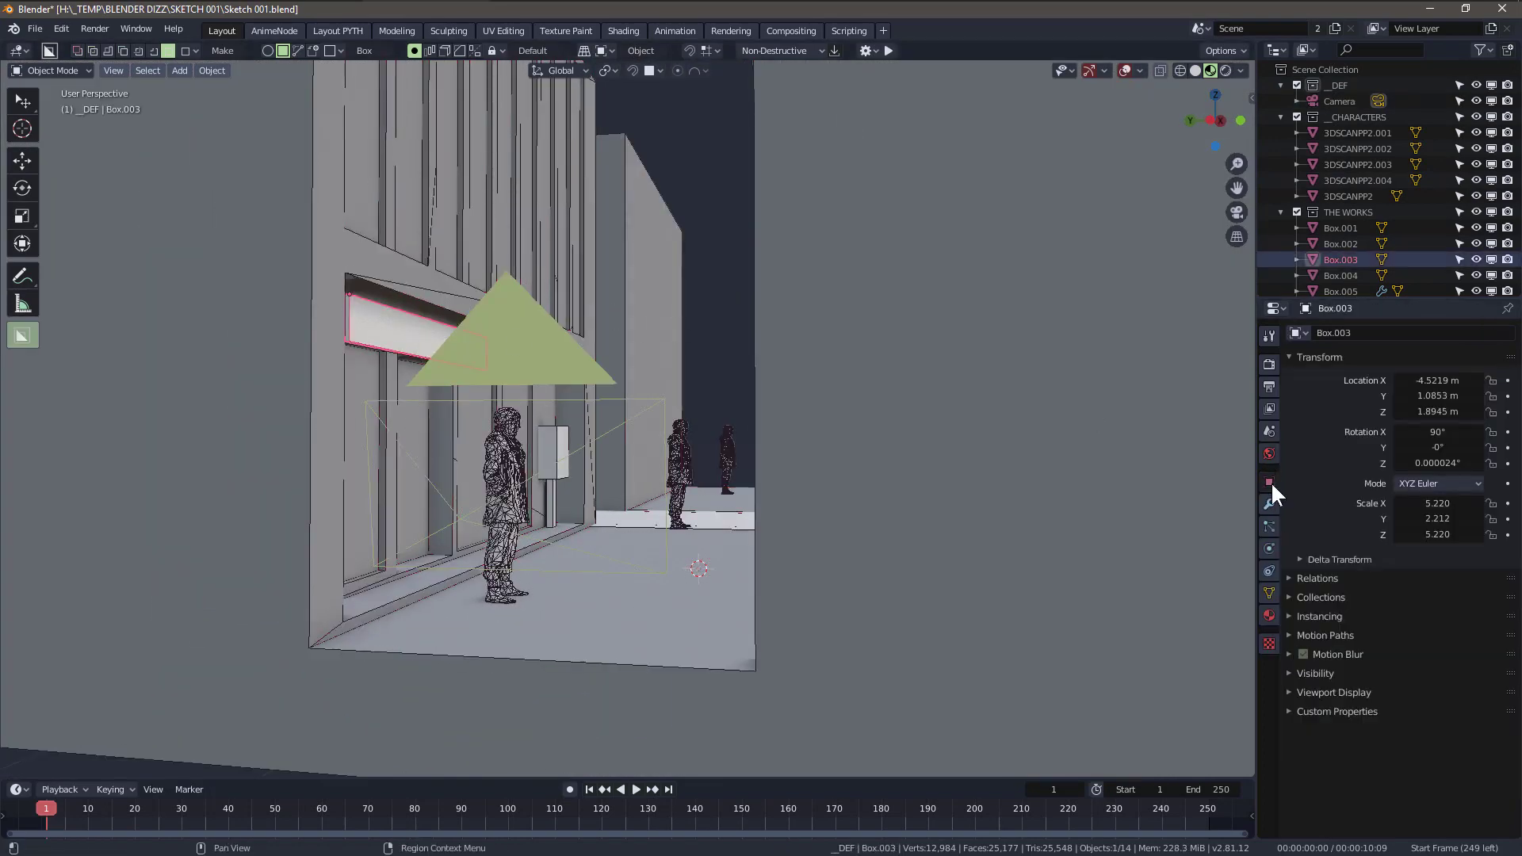
scroll(1323, 670, down, 5)
click(1270, 455)
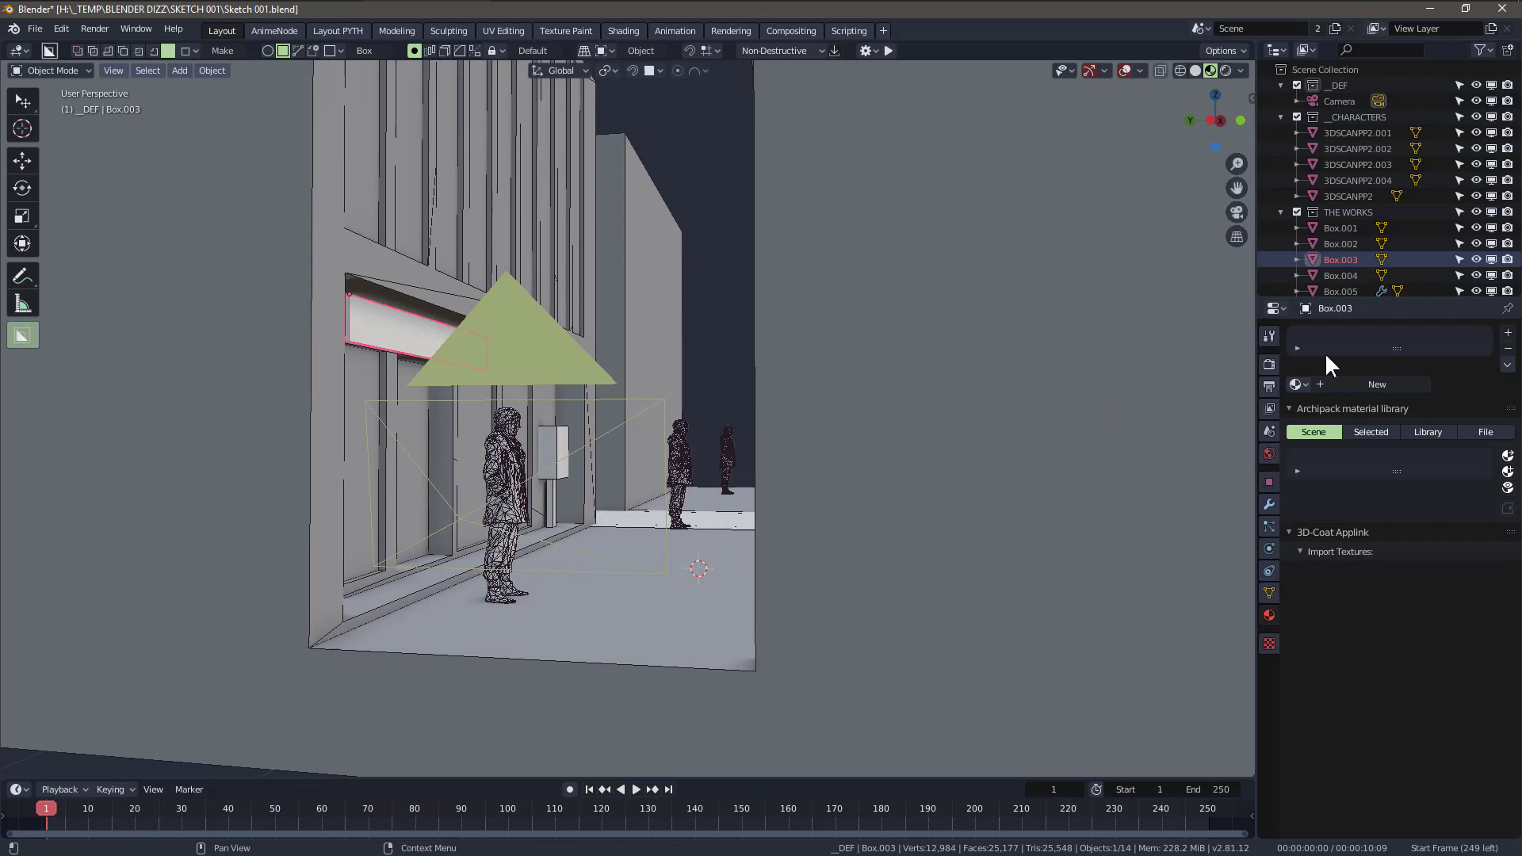
click(1308, 353)
click(1327, 429)
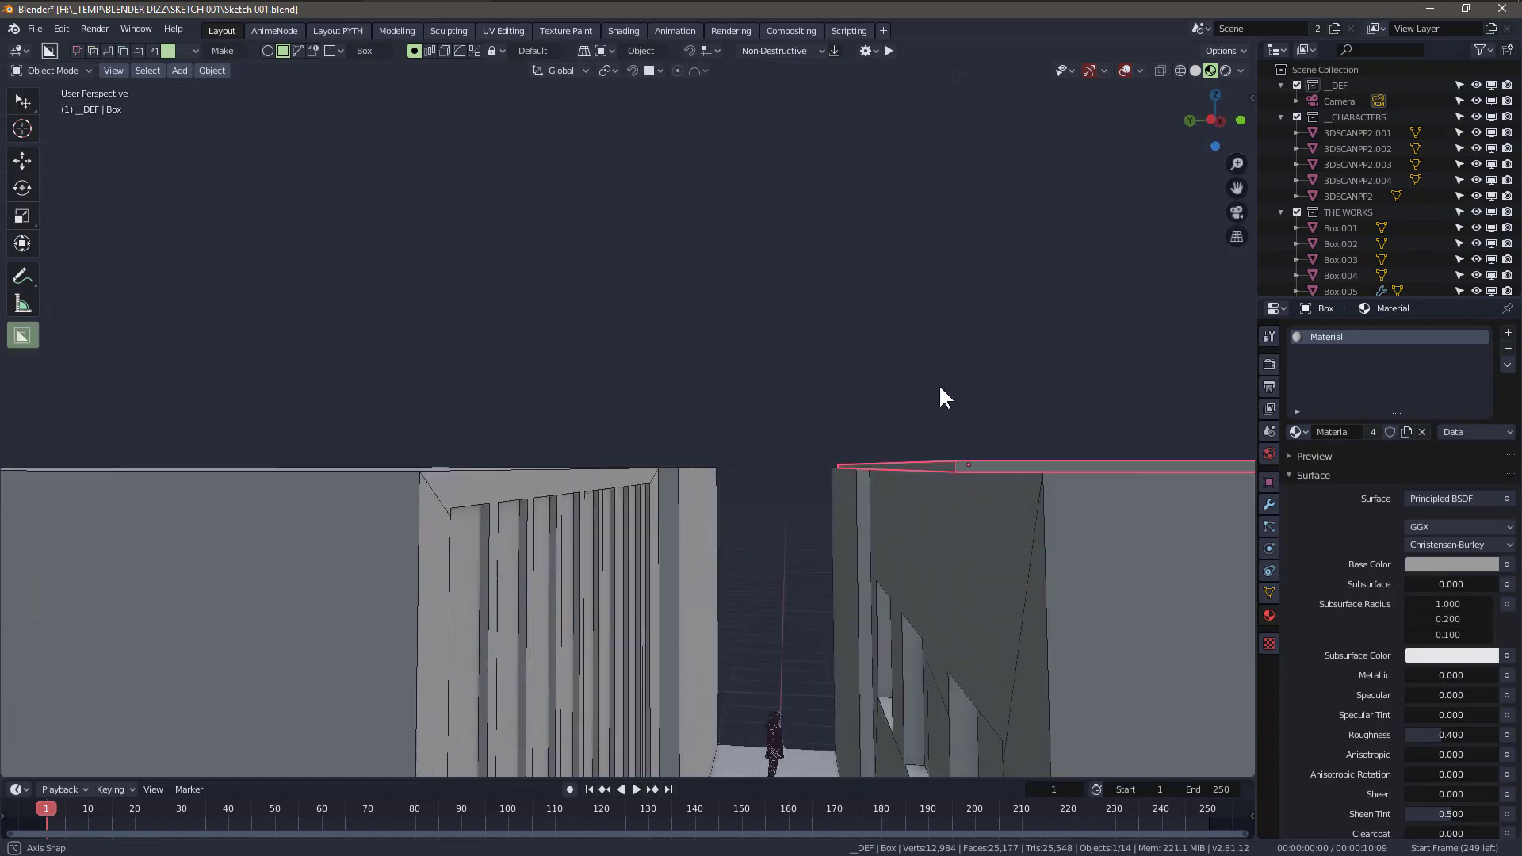
- Hide light and camera helpers by disabling Extras in the viewport overlays
middle_drag(938, 384, 714, 412)
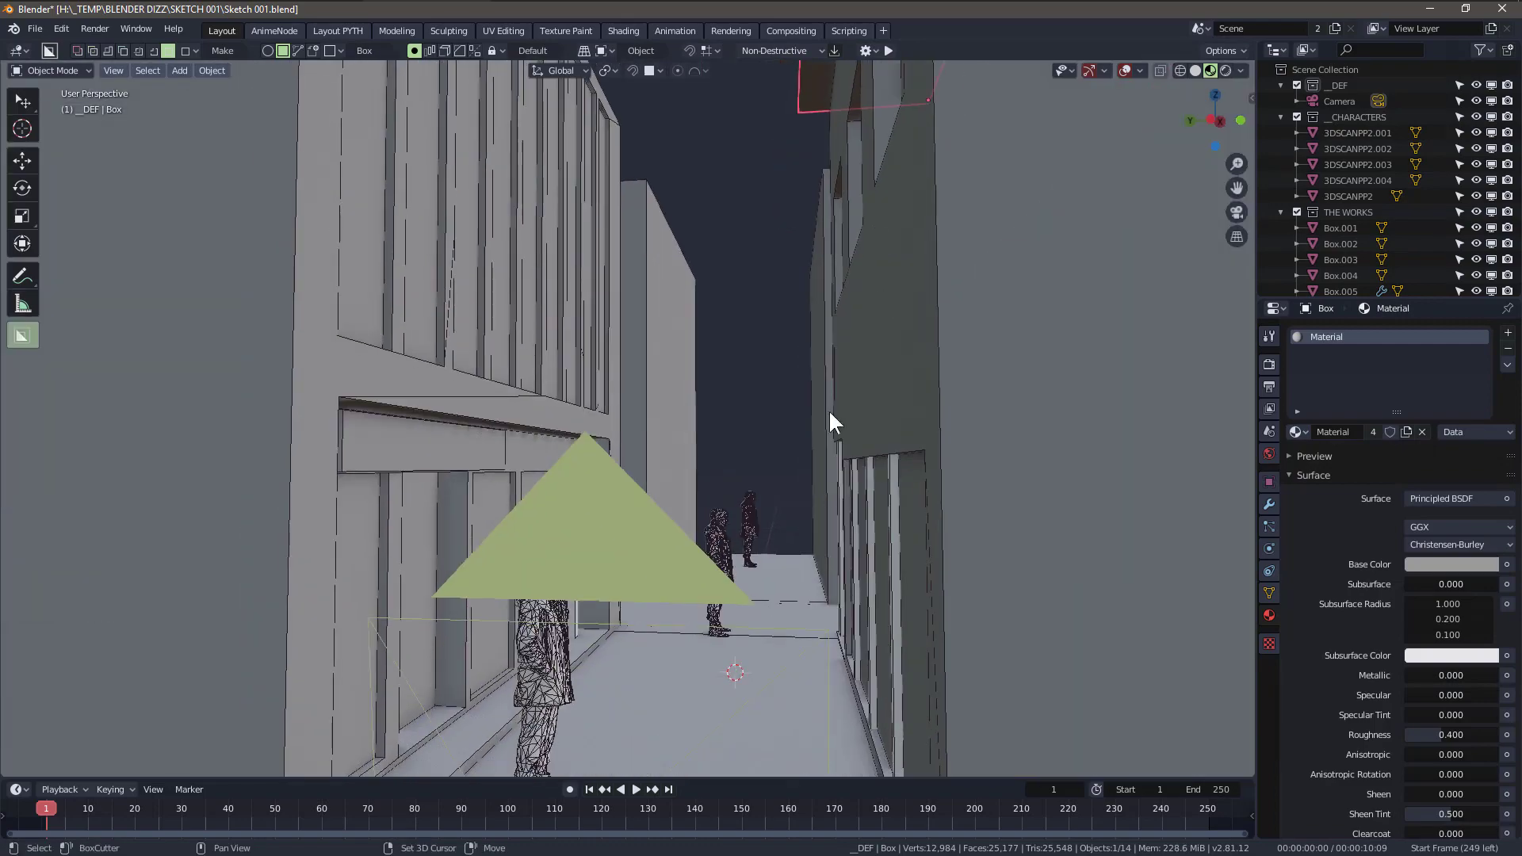
click(1077, 70)
click(1045, 262)
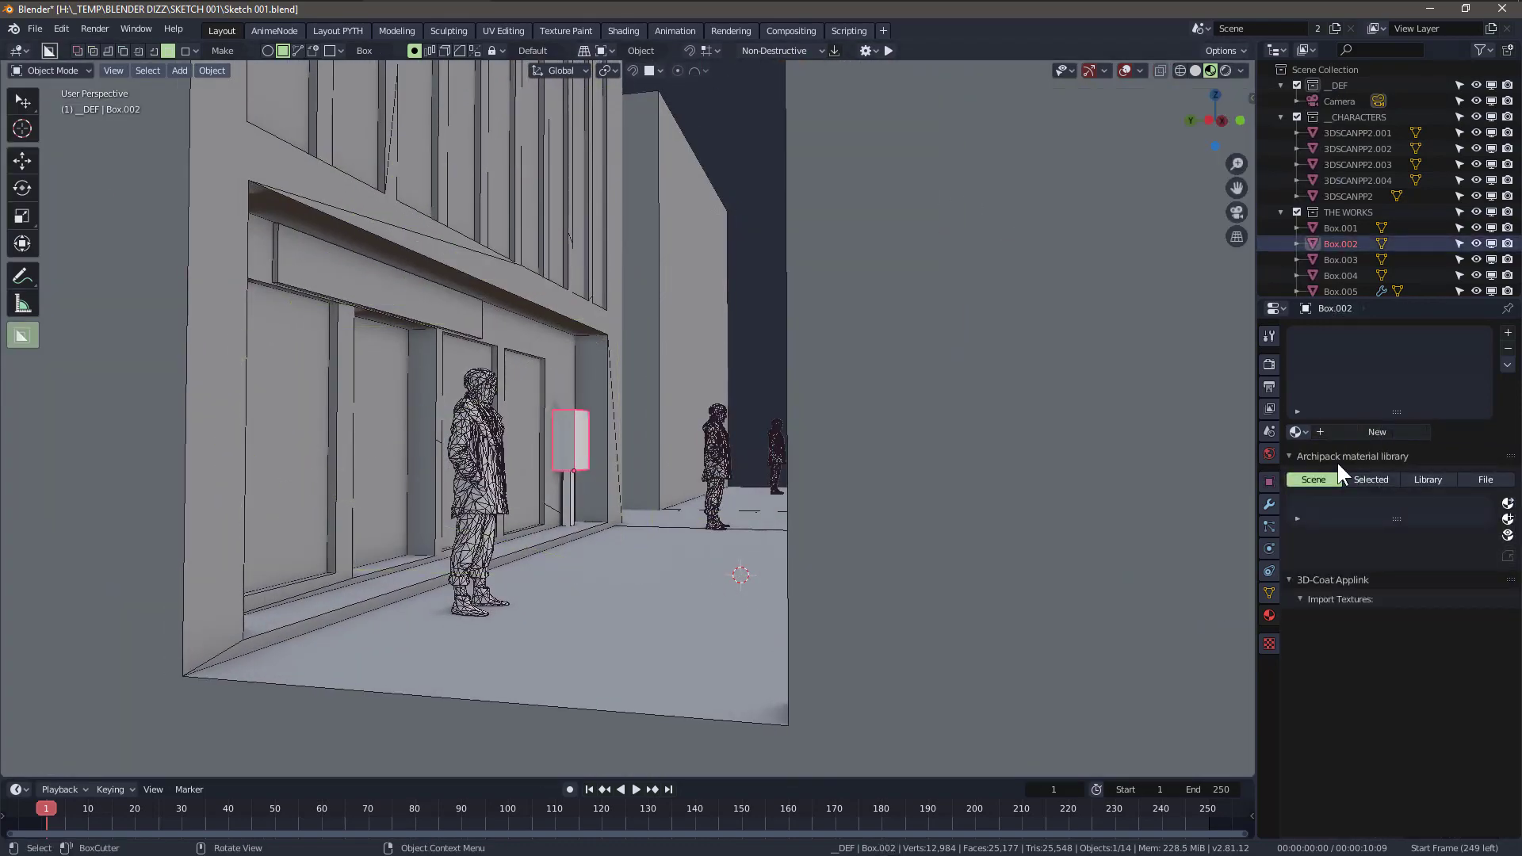
- Give the next building block the shared Material, then select the corner building
click(570, 488)
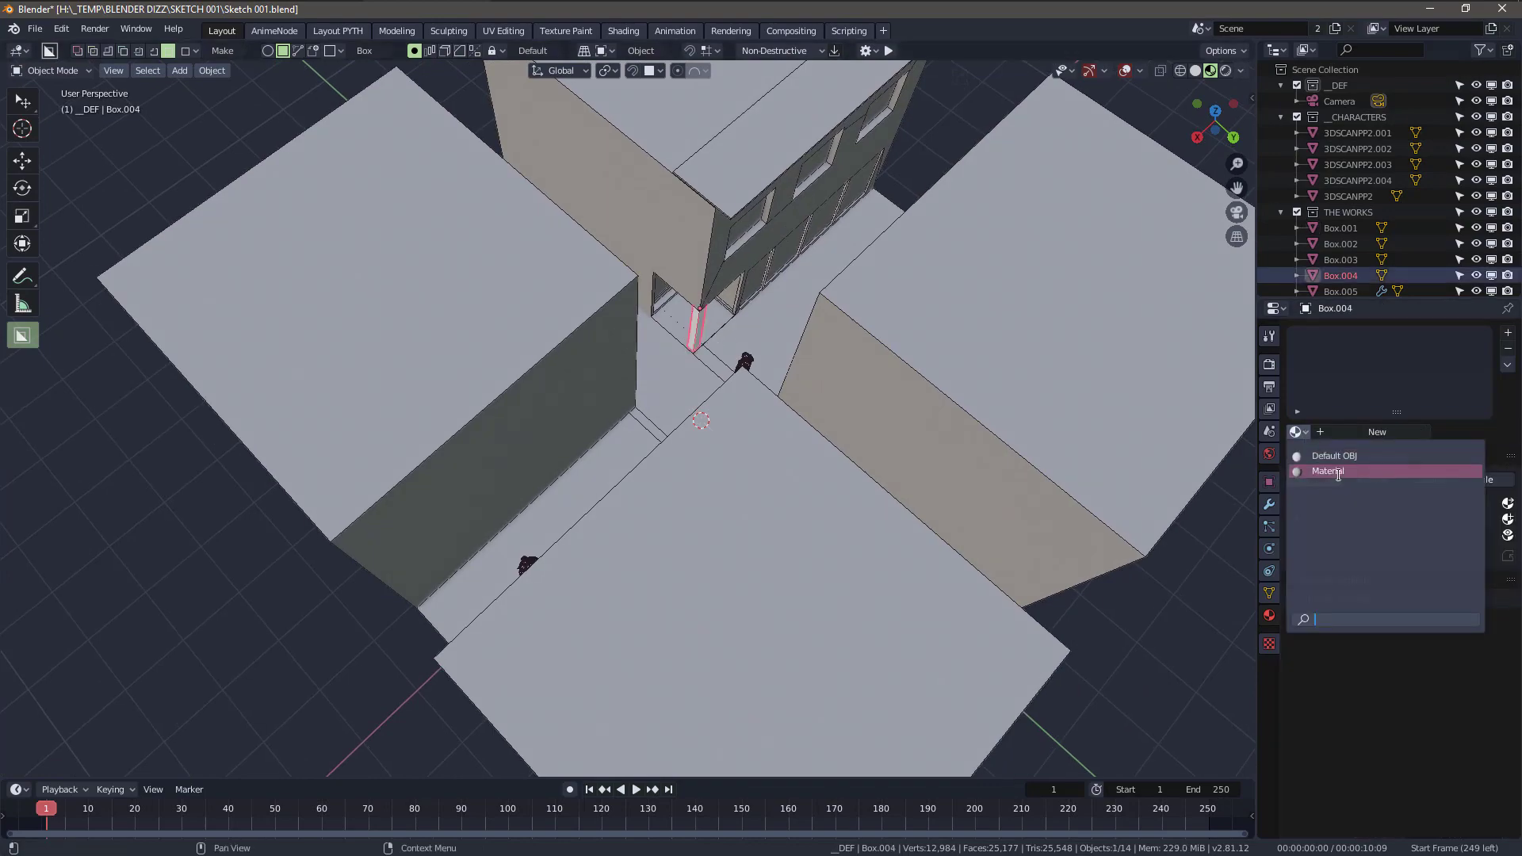
click(1337, 471)
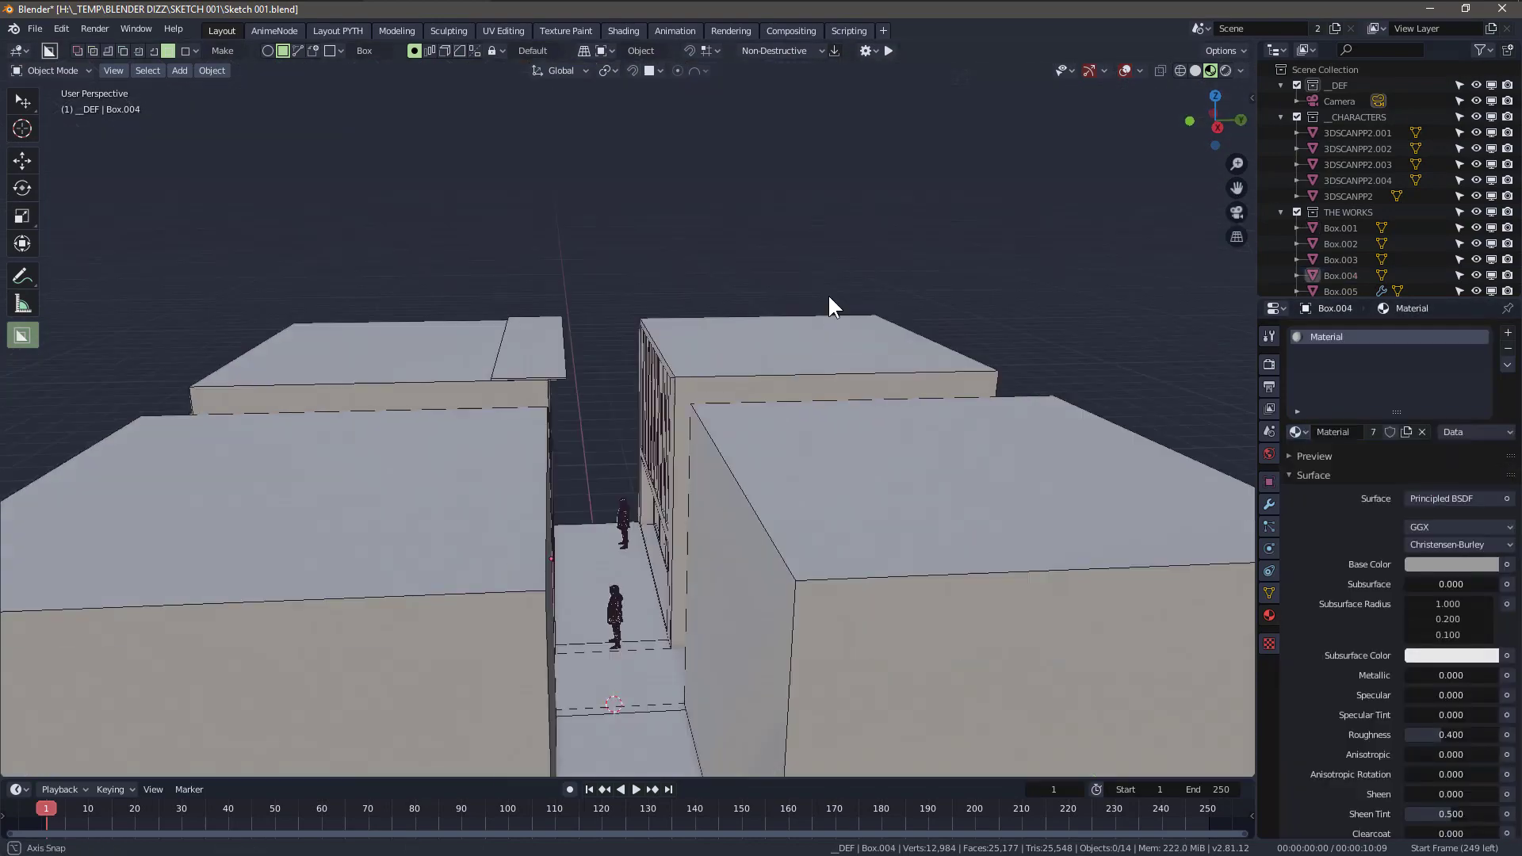
middle_drag(827, 293, 637, 453)
scroll(670, 351, up, 4)
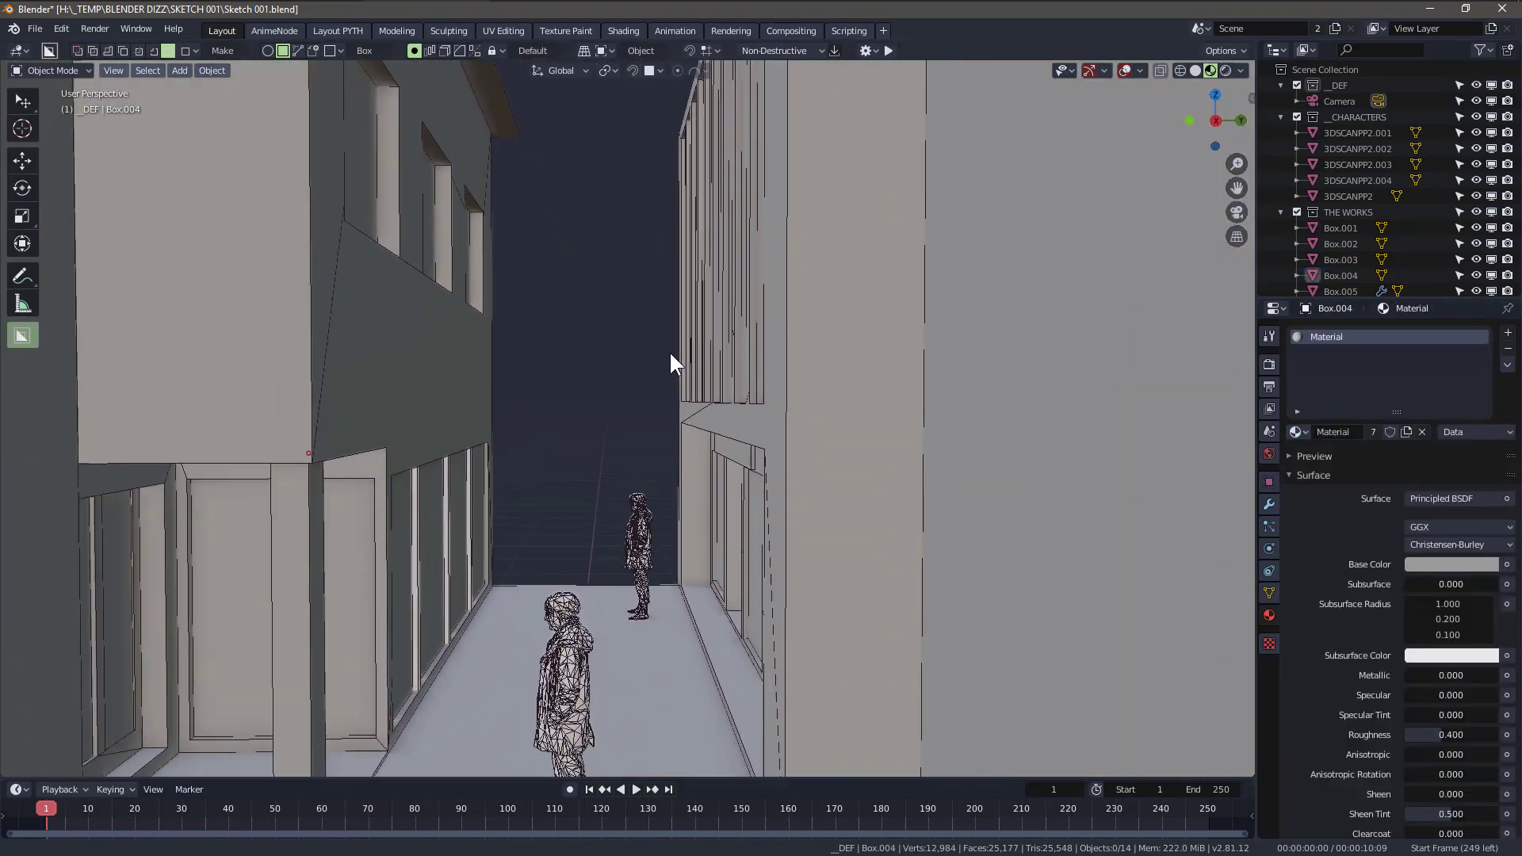
middle_drag(705, 272, 585, 458)
key(KP_0)
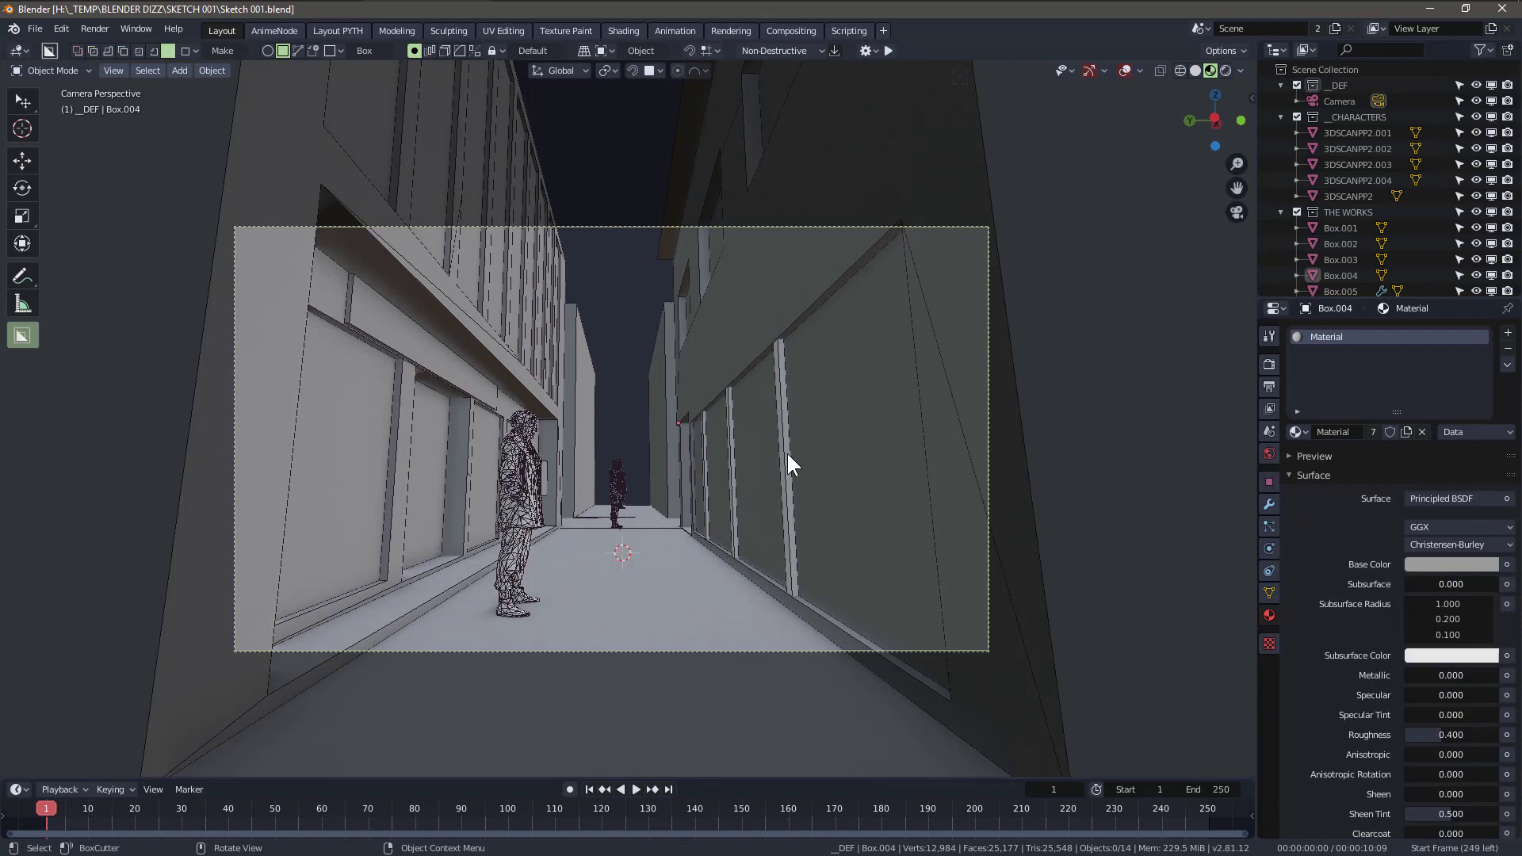
scroll(506, 487, up, 3)
mouse_move(505, 486)
middle_down()
mouse_move(577, 470)
mouse_move(533, 565)
mouse_move(410, 487)
mouse_move(709, 356)
middle_up()
click(581, 163)
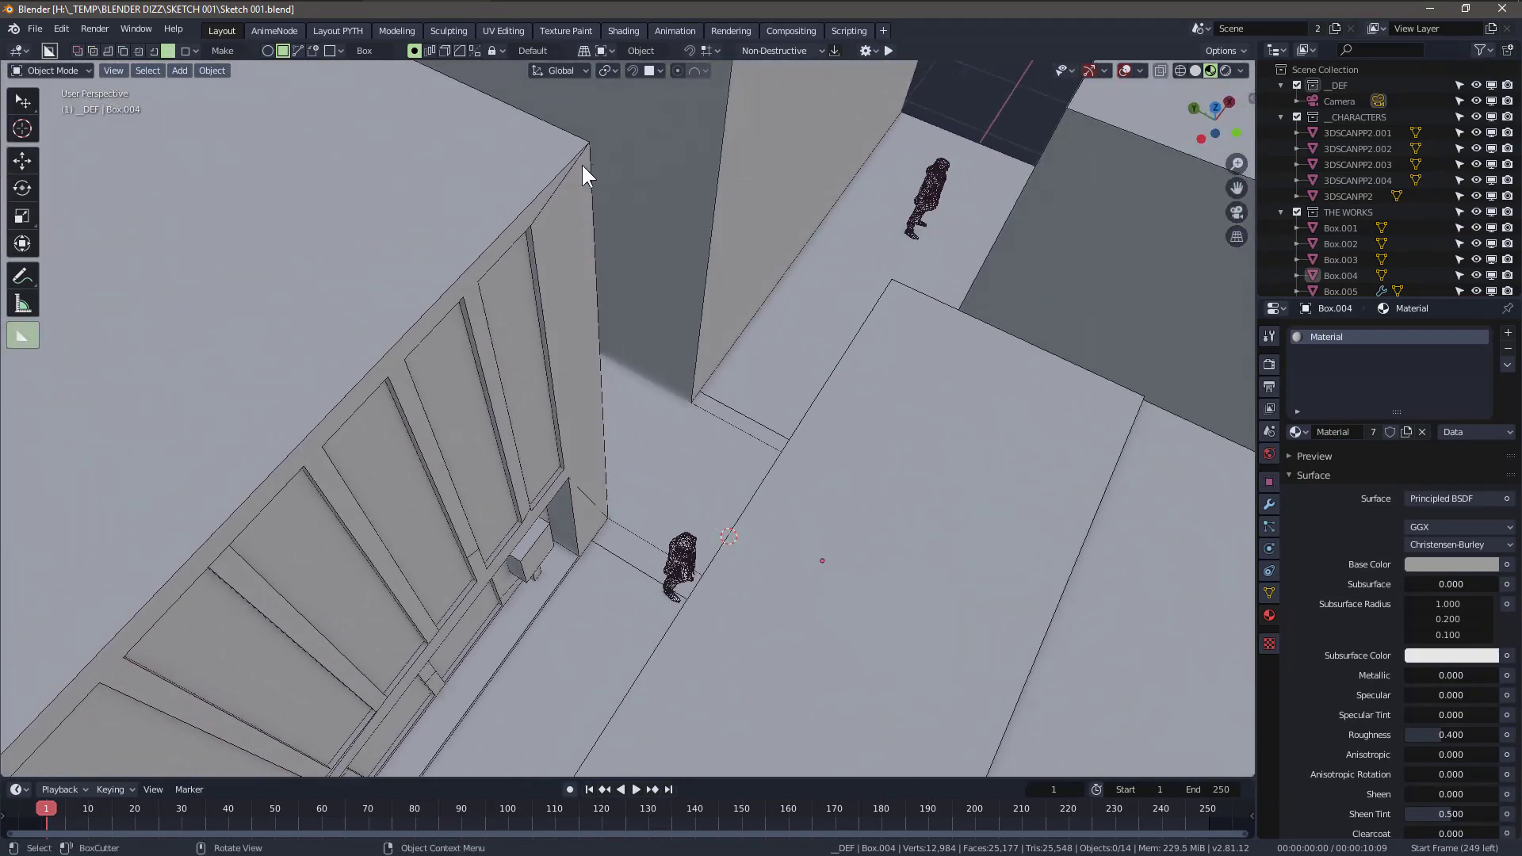
- Draw a small arrayed BoxCutter box at the building corner and execute it
drag(584, 177, 572, 187)
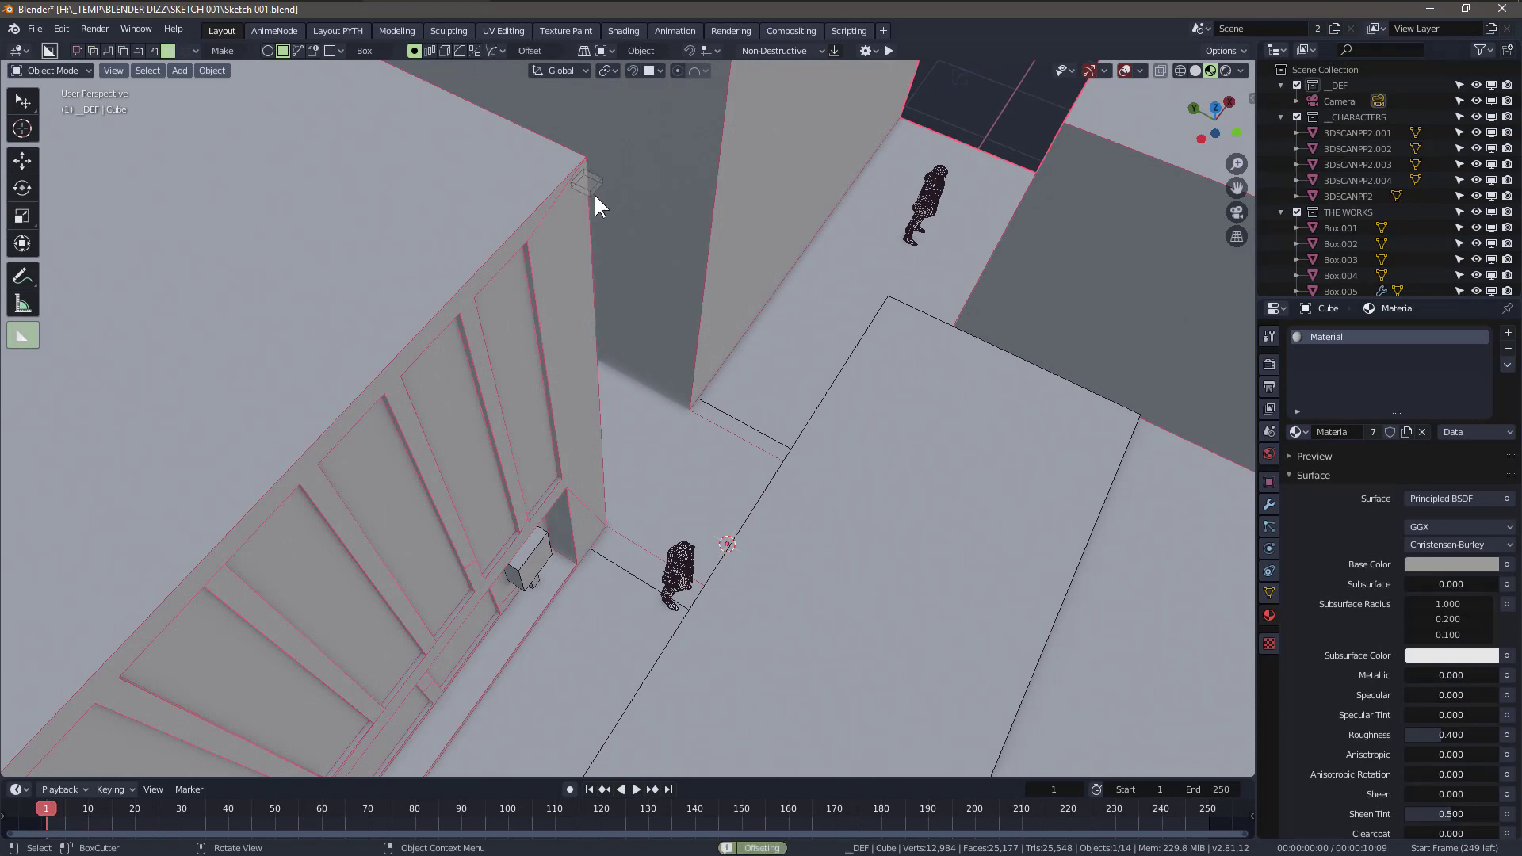
key(v)
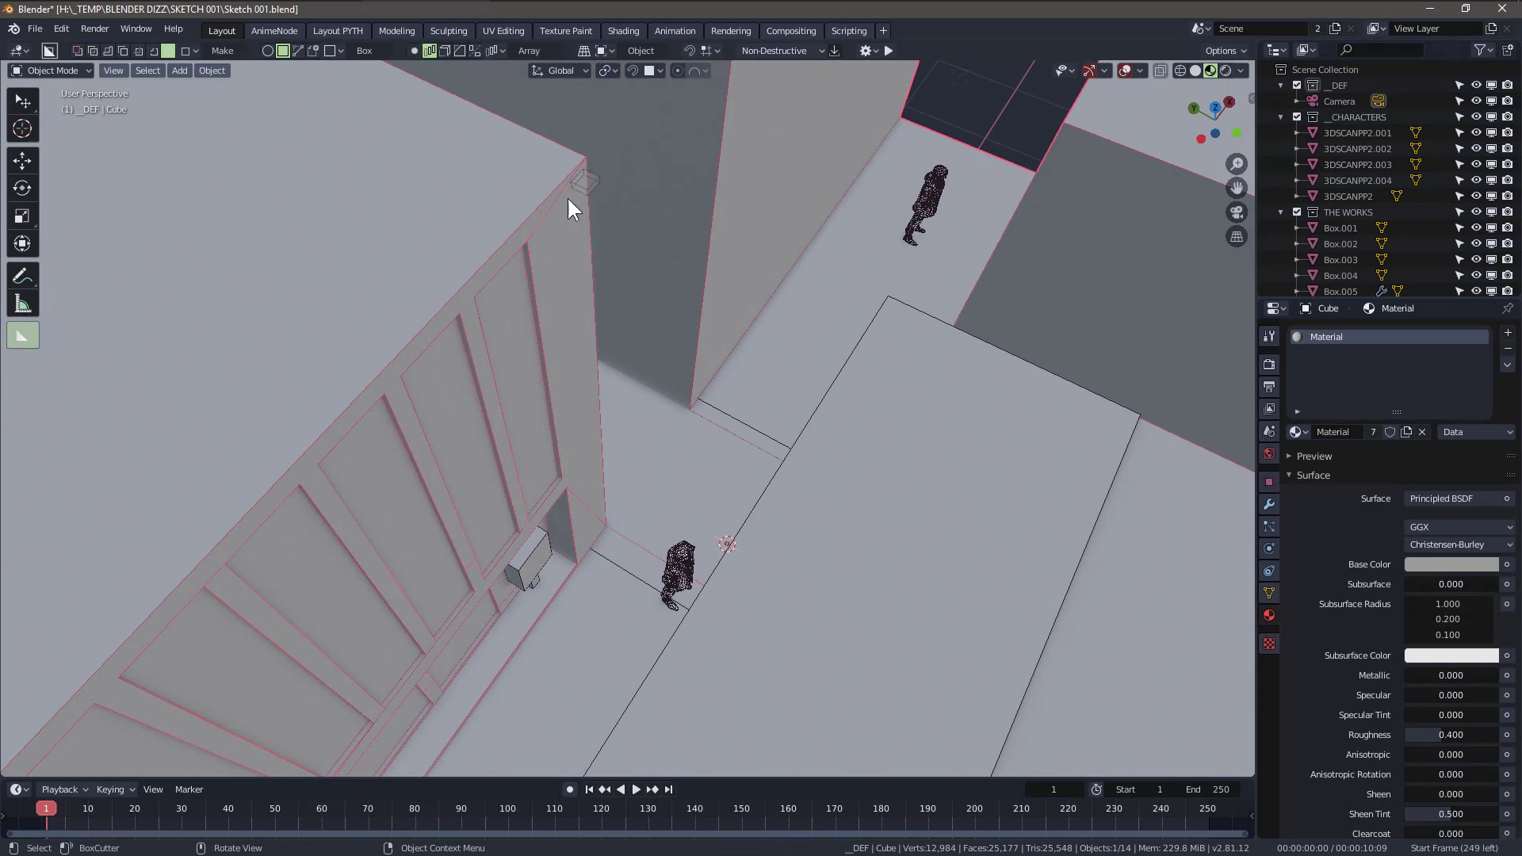
scroll(589, 189, up, 2)
middle_drag(557, 186, 569, 190)
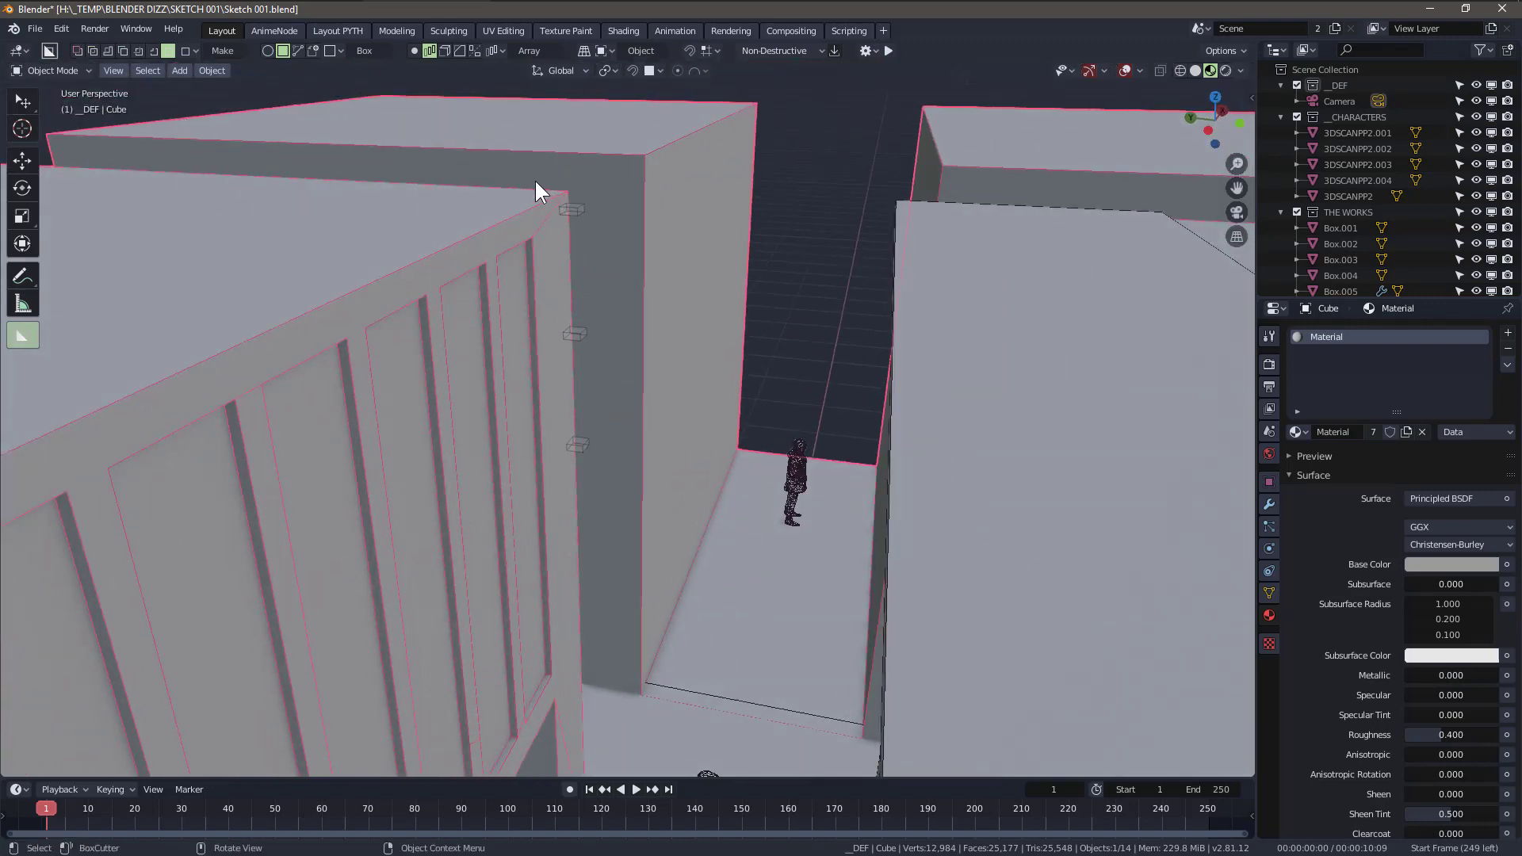
scroll(539, 179, up, 3)
click(526, 257)
- Move the row of small boxes vertically along Z
key(g)
key(z)
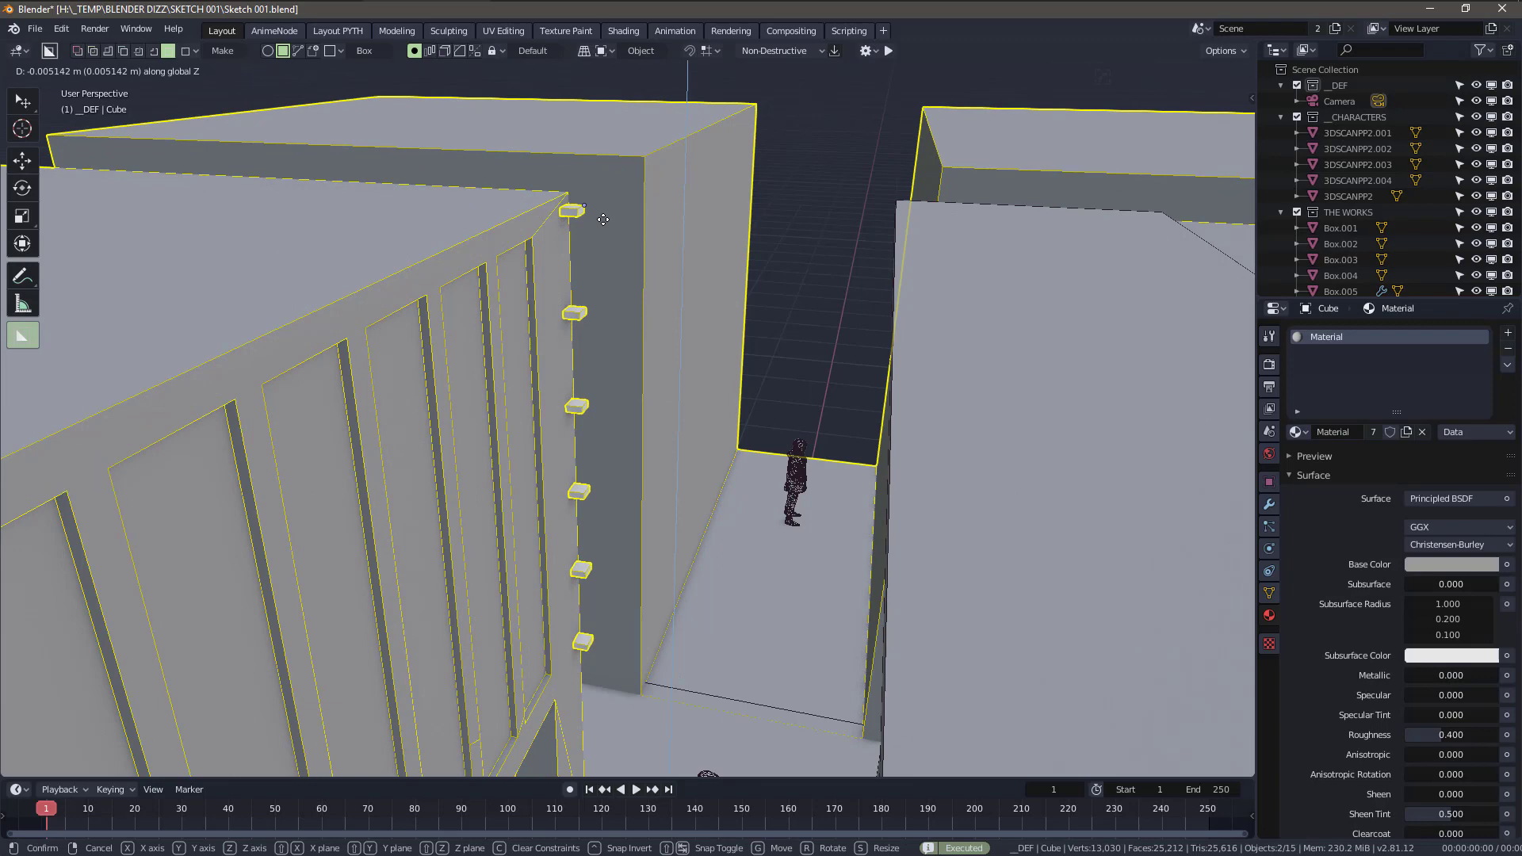
click(579, 207)
key(g)
key(z)
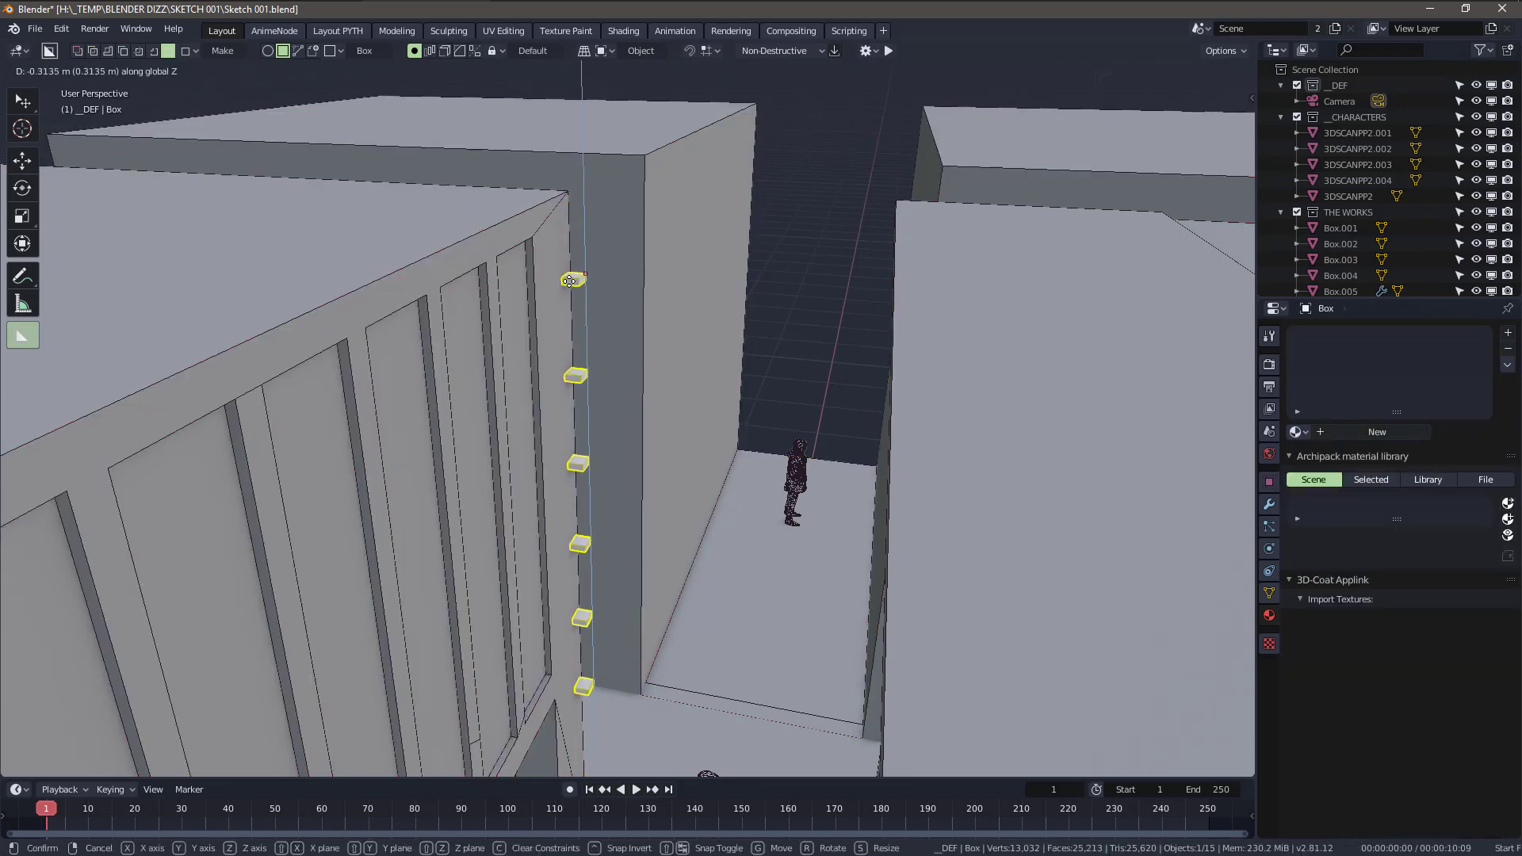
click(572, 281)
middle_drag(579, 311, 574, 339)
scroll(1361, 224, down, 3)
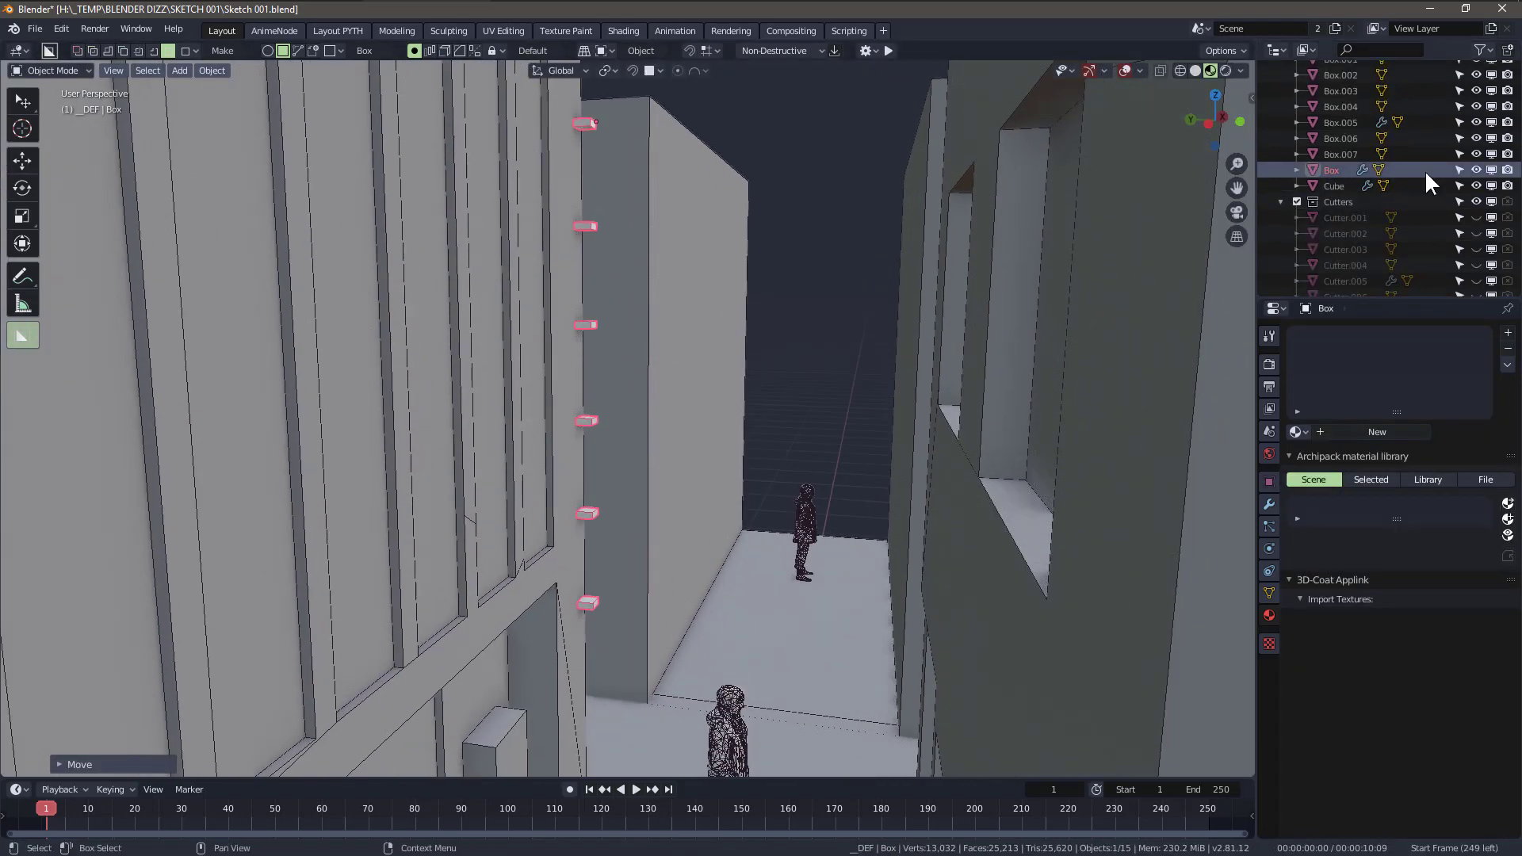
- Apply the Array modifier to make the row of boxes permanent
key(Tab)
key(Tab)
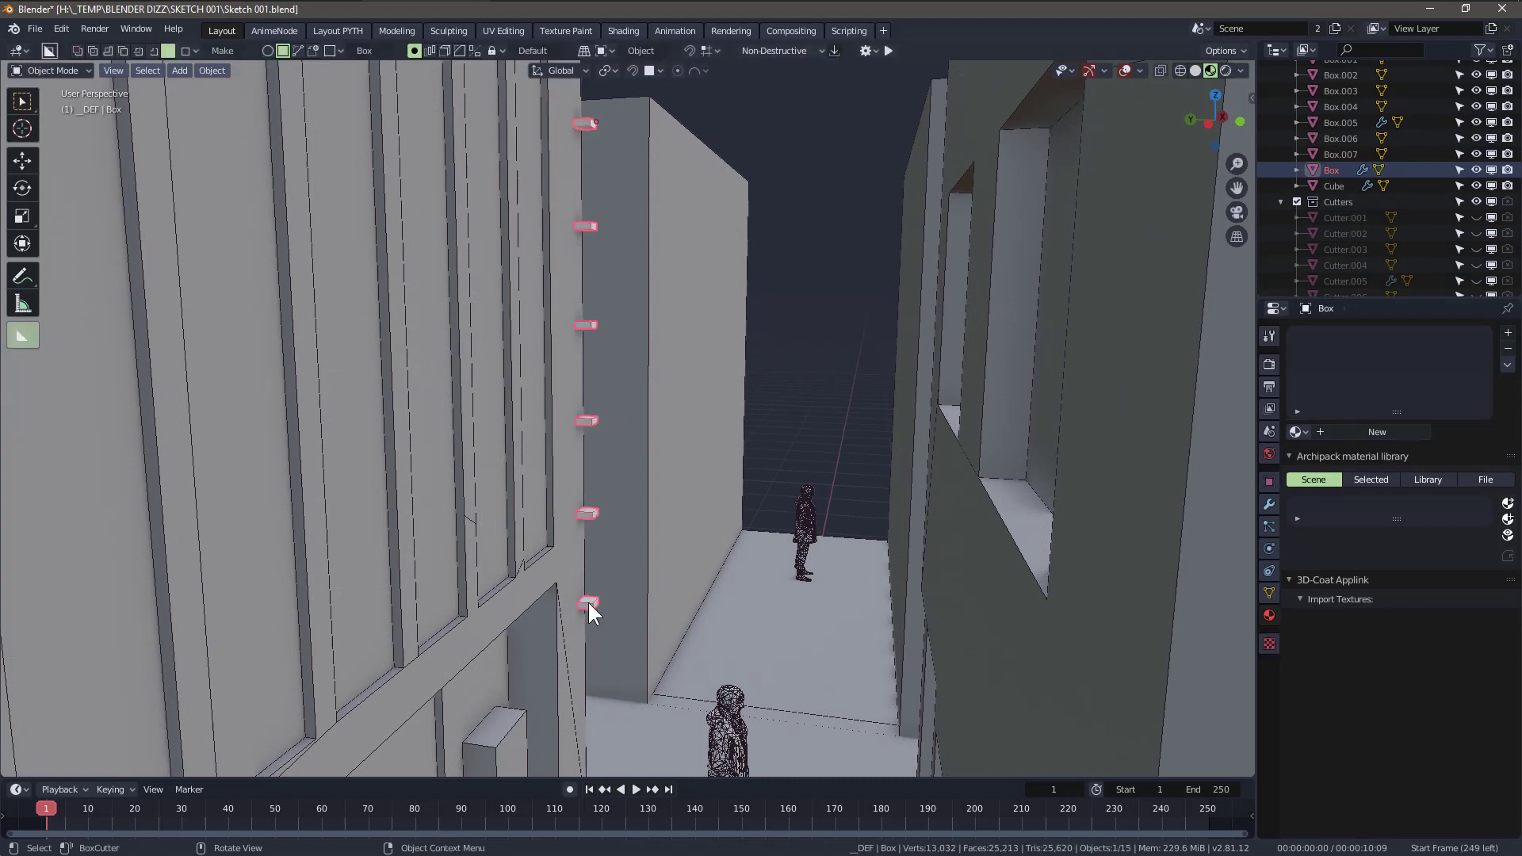
key(Tab)
middle_drag(619, 594, 642, 594)
key(Tab)
click(1270, 524)
click(1342, 414)
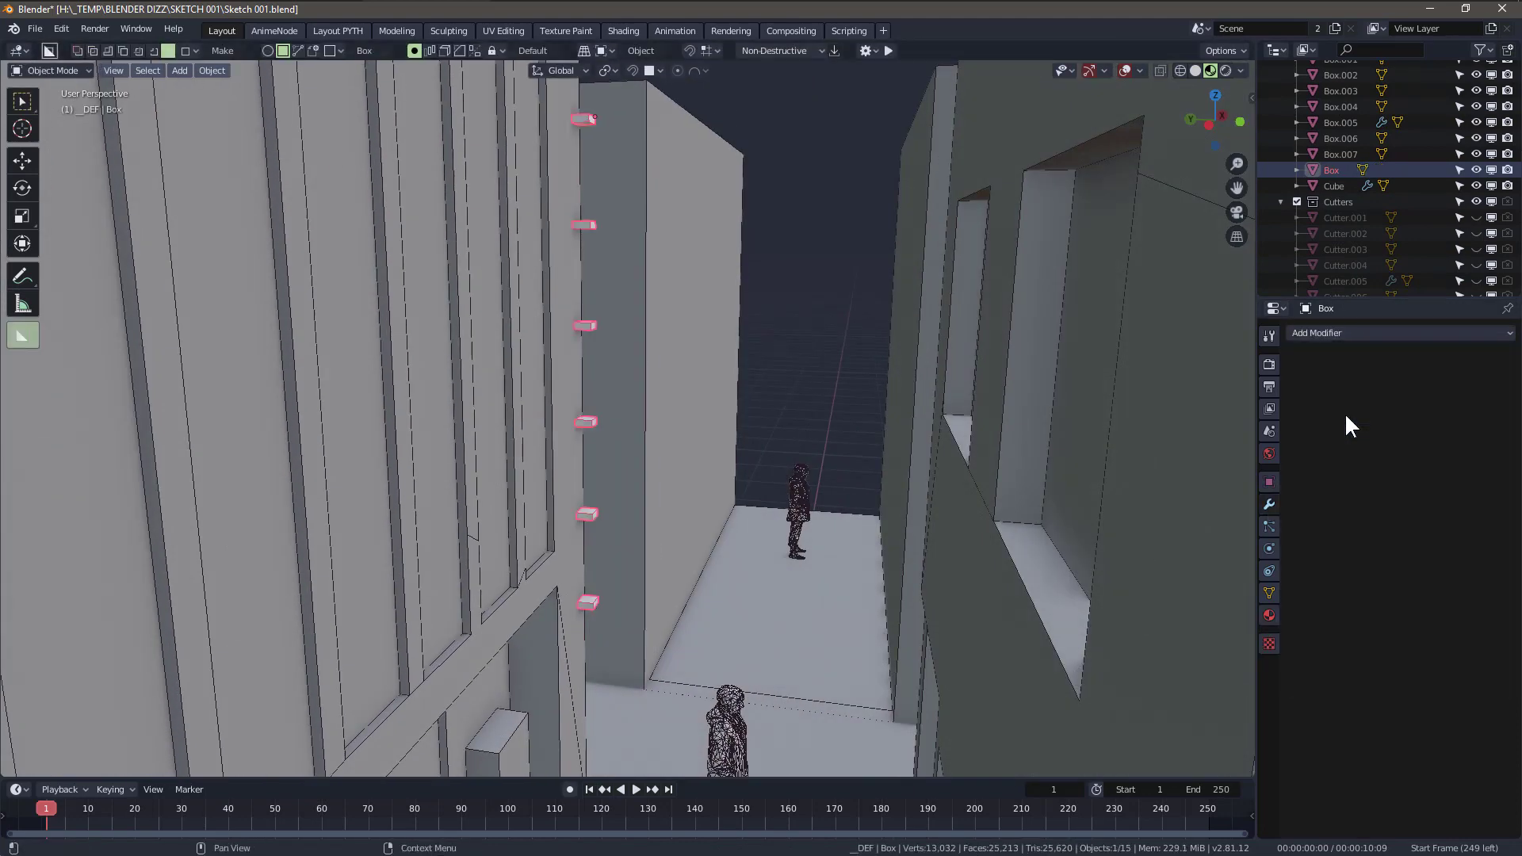
- Pick an option from the boxes' edit-mode context menu
key(Tab)
right_click(547, 571)
click(584, 631)
mouse_move(594, 429)
middle_down()
mouse_move(590, 490)
mouse_move(562, 406)
middle_up()
key(Tab)
click(1269, 488)
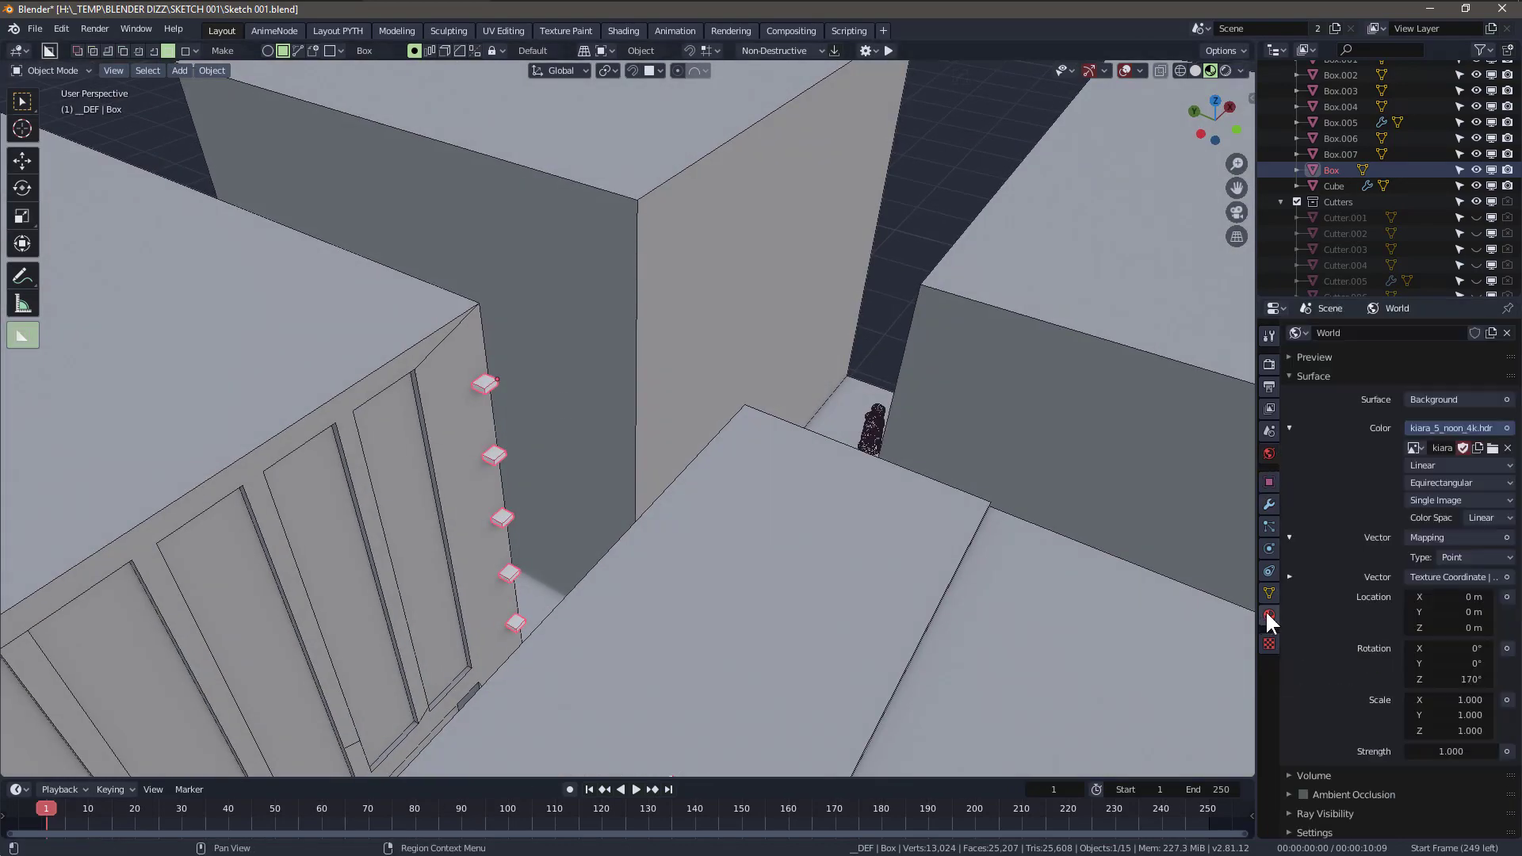
- Save, then BoxCutter a thin box along the big building's corner edge
key(ctrl+s)
mouse_move(834, 384)
middle_down()
mouse_move(557, 373)
mouse_move(581, 260)
middle_up()
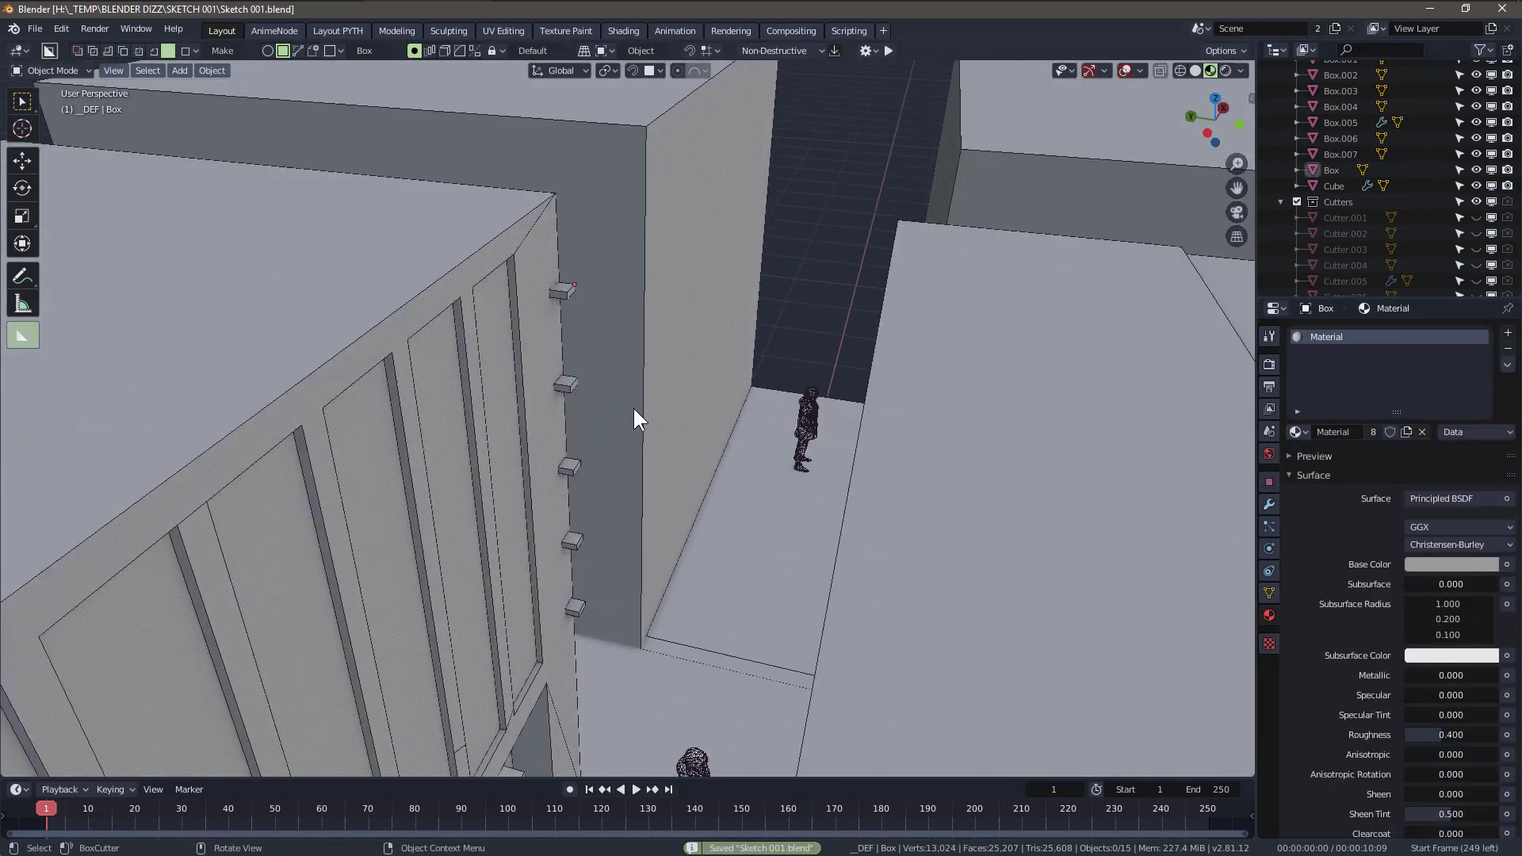
click(555, 155)
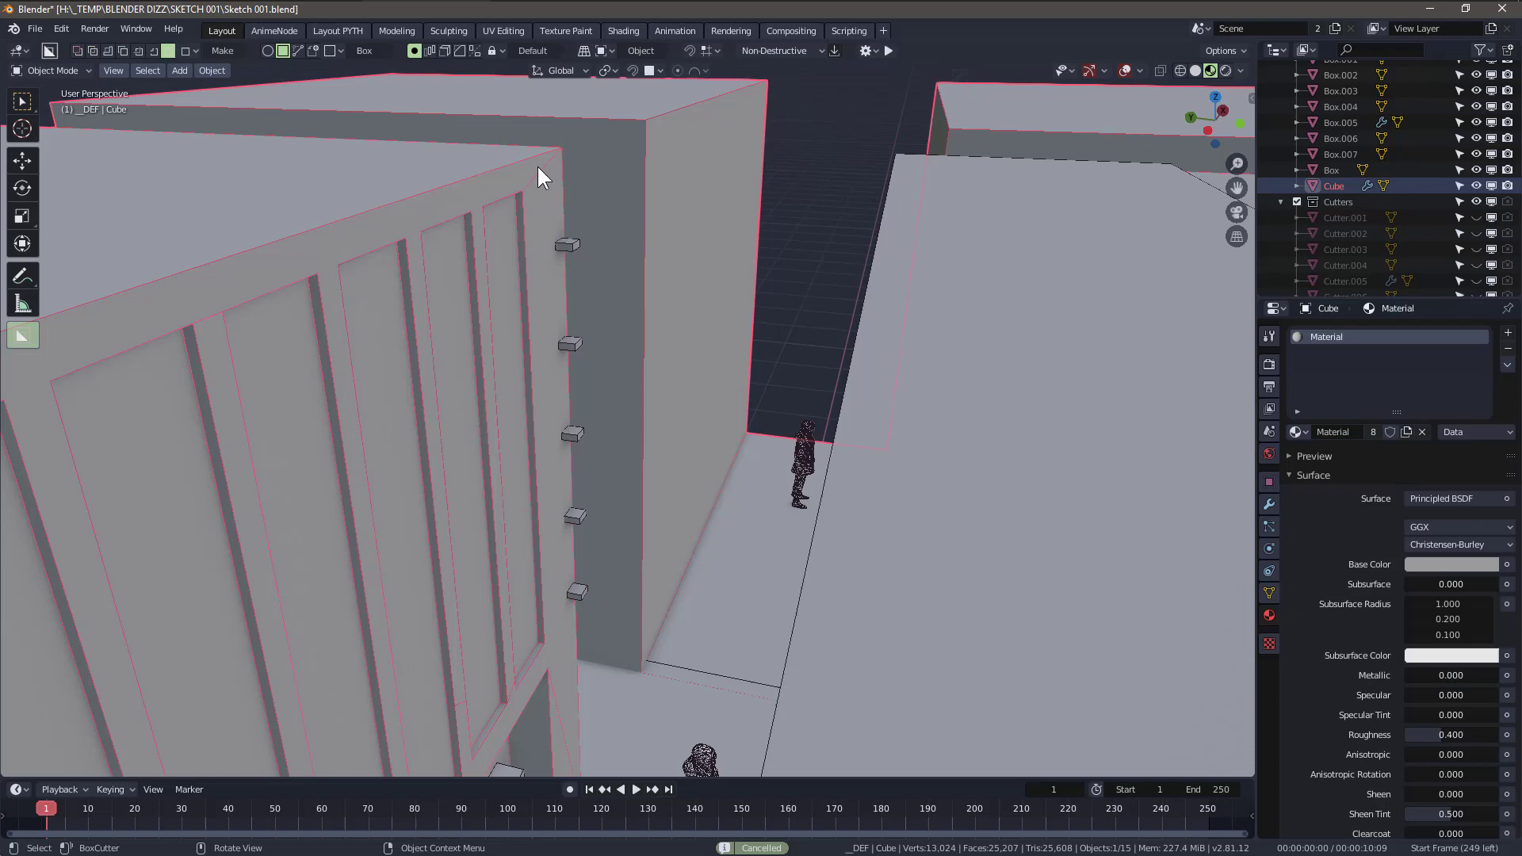
mouse_move(555, 156)
mouse_down()
mouse_move(566, 625)
mouse_move(668, 630)
mouse_up()
mouse_move(670, 630)
middle_down()
mouse_move(315, 355)
mouse_move(596, 269)
mouse_move(654, 375)
middle_up()
click(596, 269)
- Shift the thin box along X in Top view
key(KP_7)
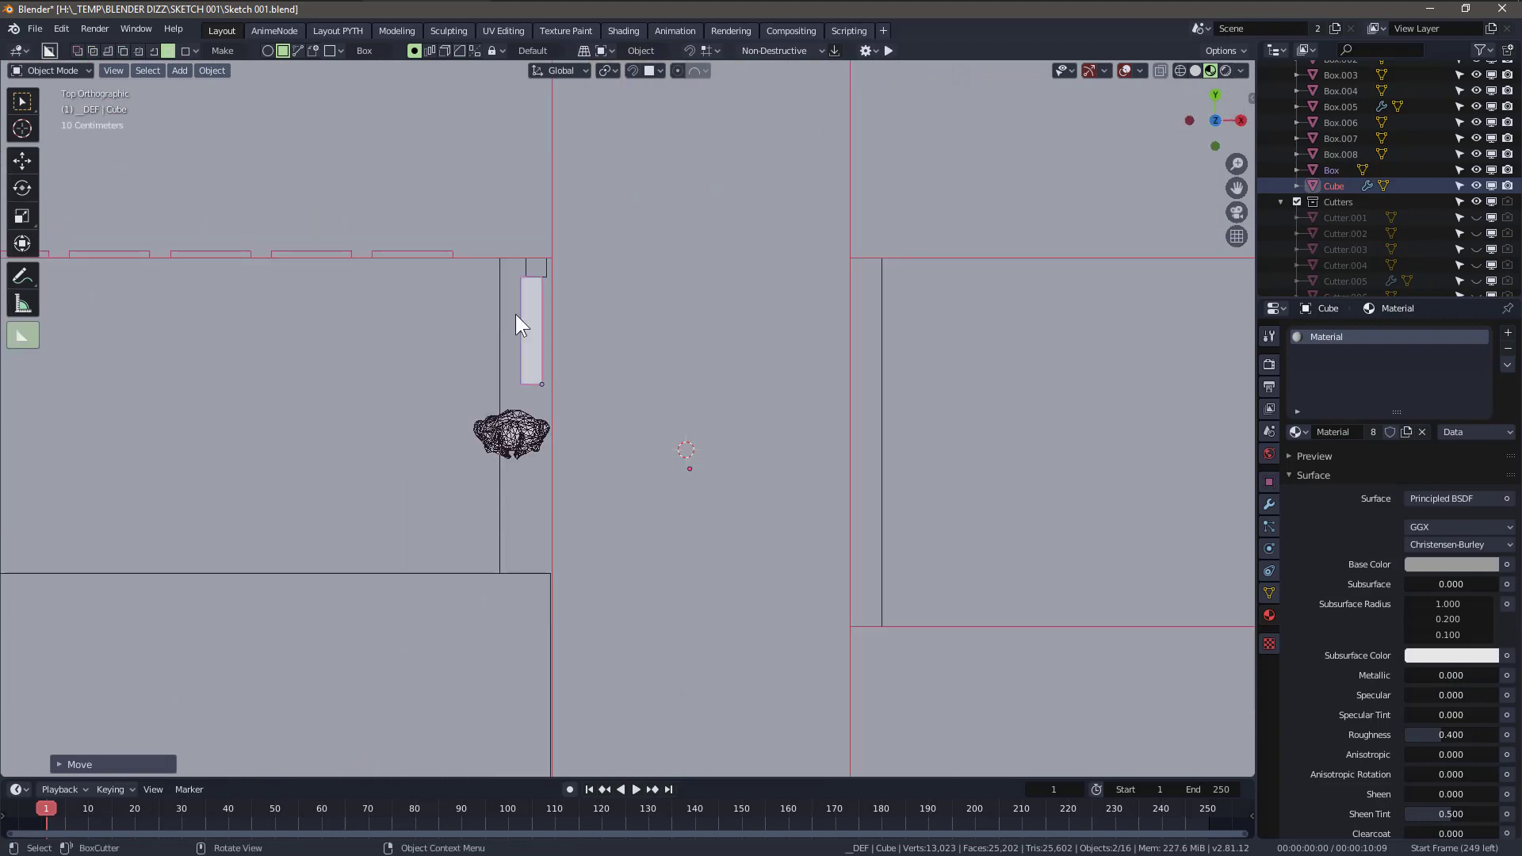
scroll(582, 430, up, 3)
click(593, 400)
key(g)
key(x)
click(605, 403)
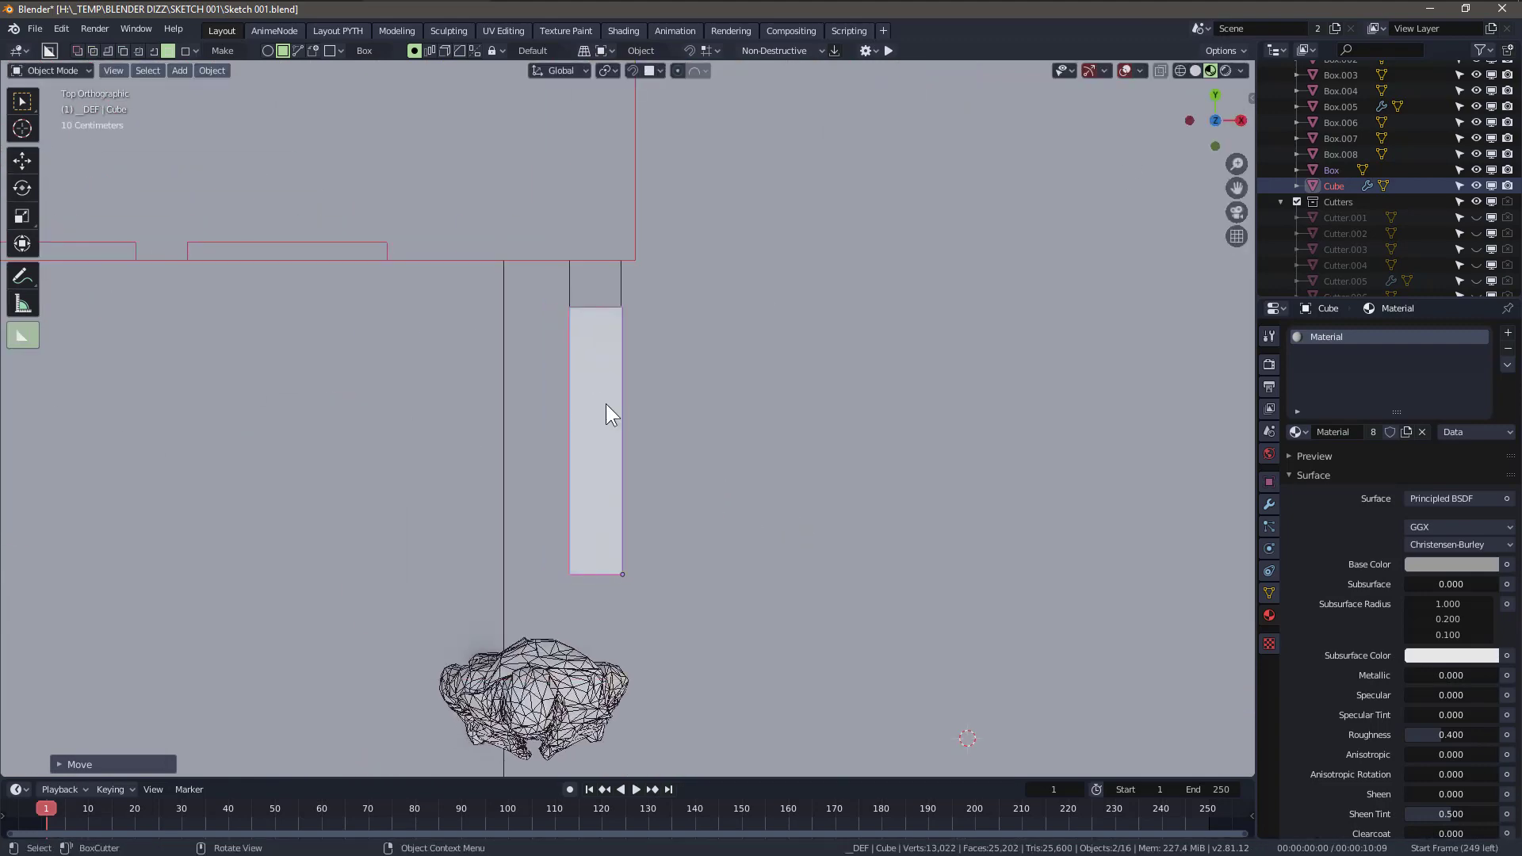
- Select the tall thin wall panel and check its material settings
mouse_move(606, 404)
middle_down()
mouse_move(617, 568)
mouse_move(666, 348)
middle_up()
click(563, 301)
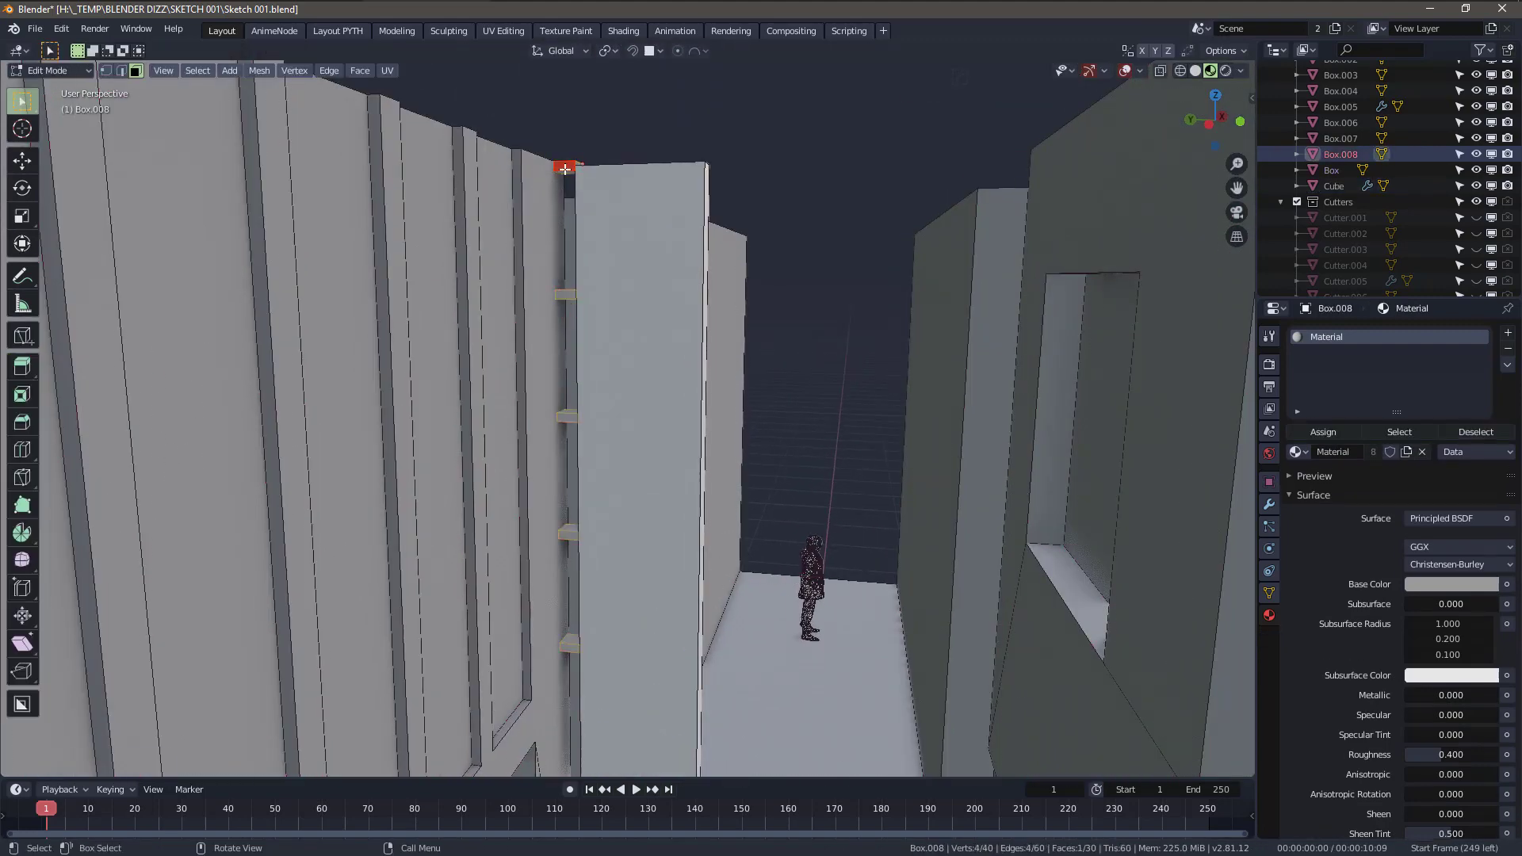
middle_drag(560, 292, 665, 340)
click(665, 338)
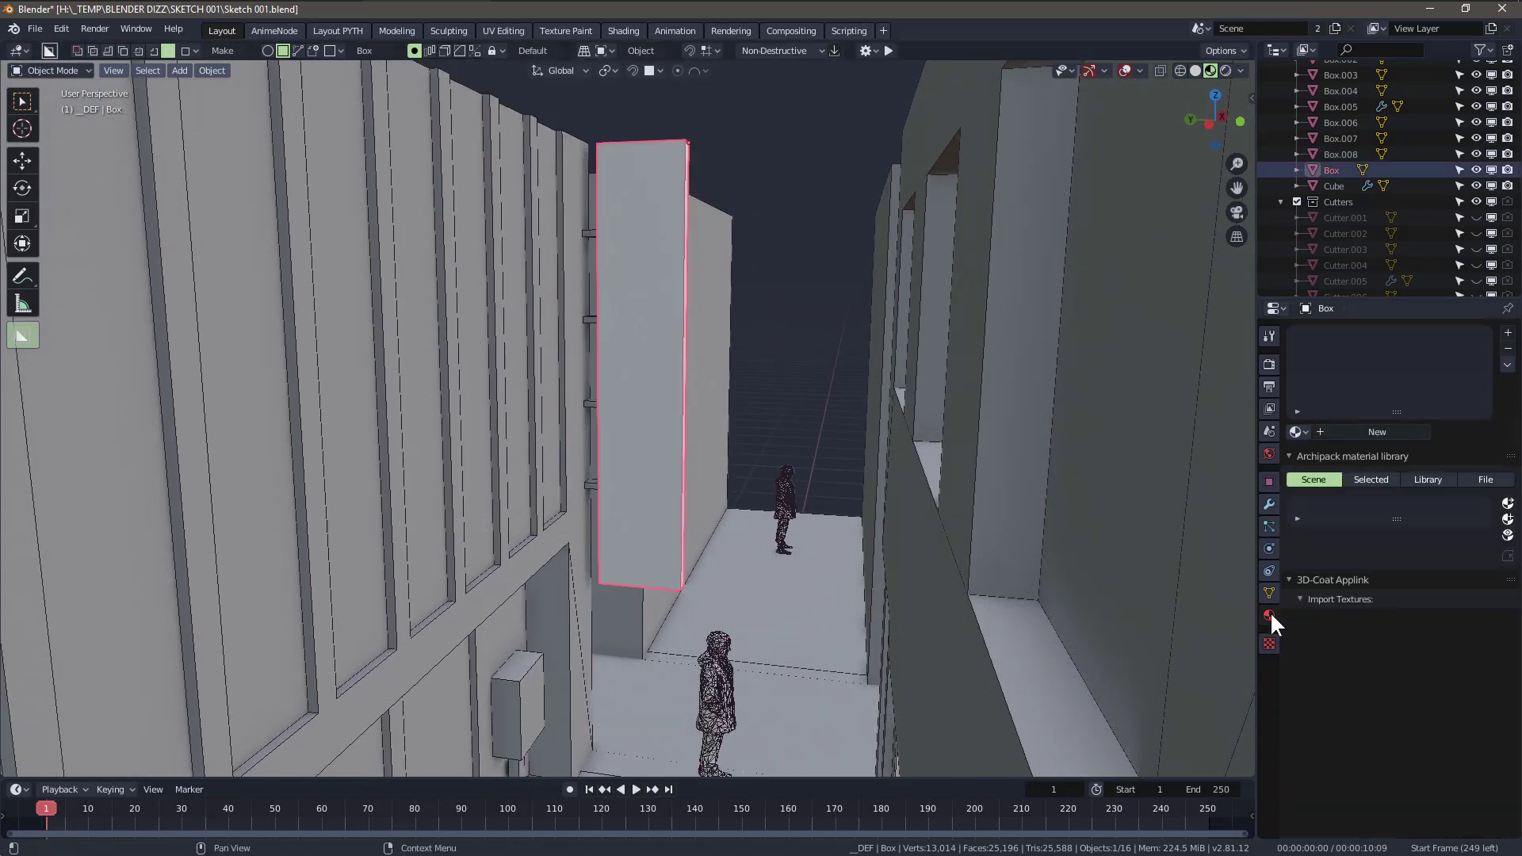
click(1270, 612)
click(781, 307)
click(664, 324)
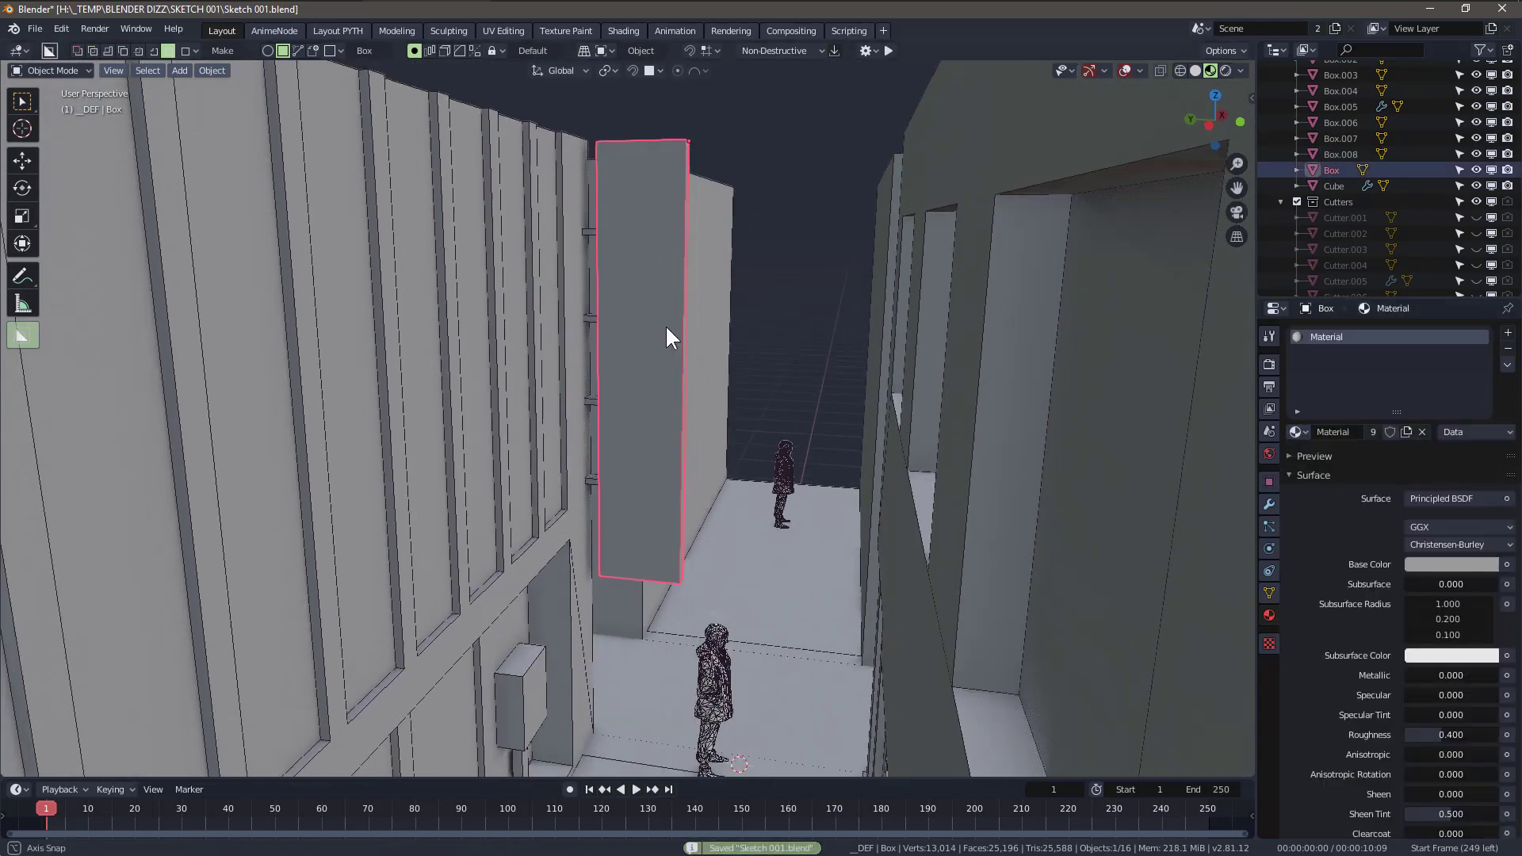
mouse_move(664, 325)
middle_down()
mouse_move(358, 294)
mouse_move(744, 300)
mouse_move(797, 391)
mouse_move(819, 347)
middle_up()
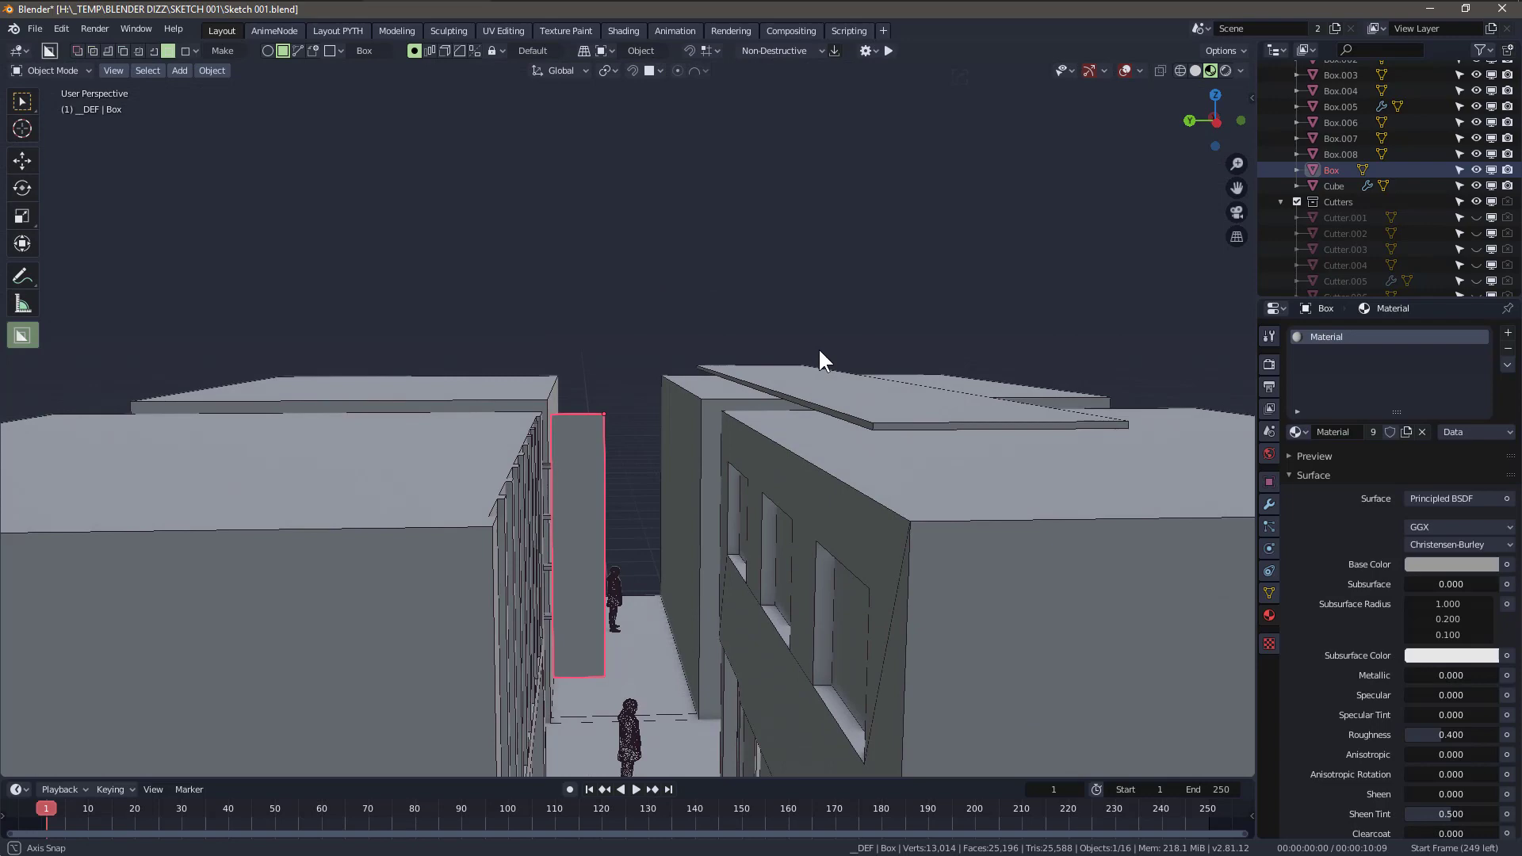
- Move the rooftop slab along the building while keeping its height
click(832, 369)
key(g)
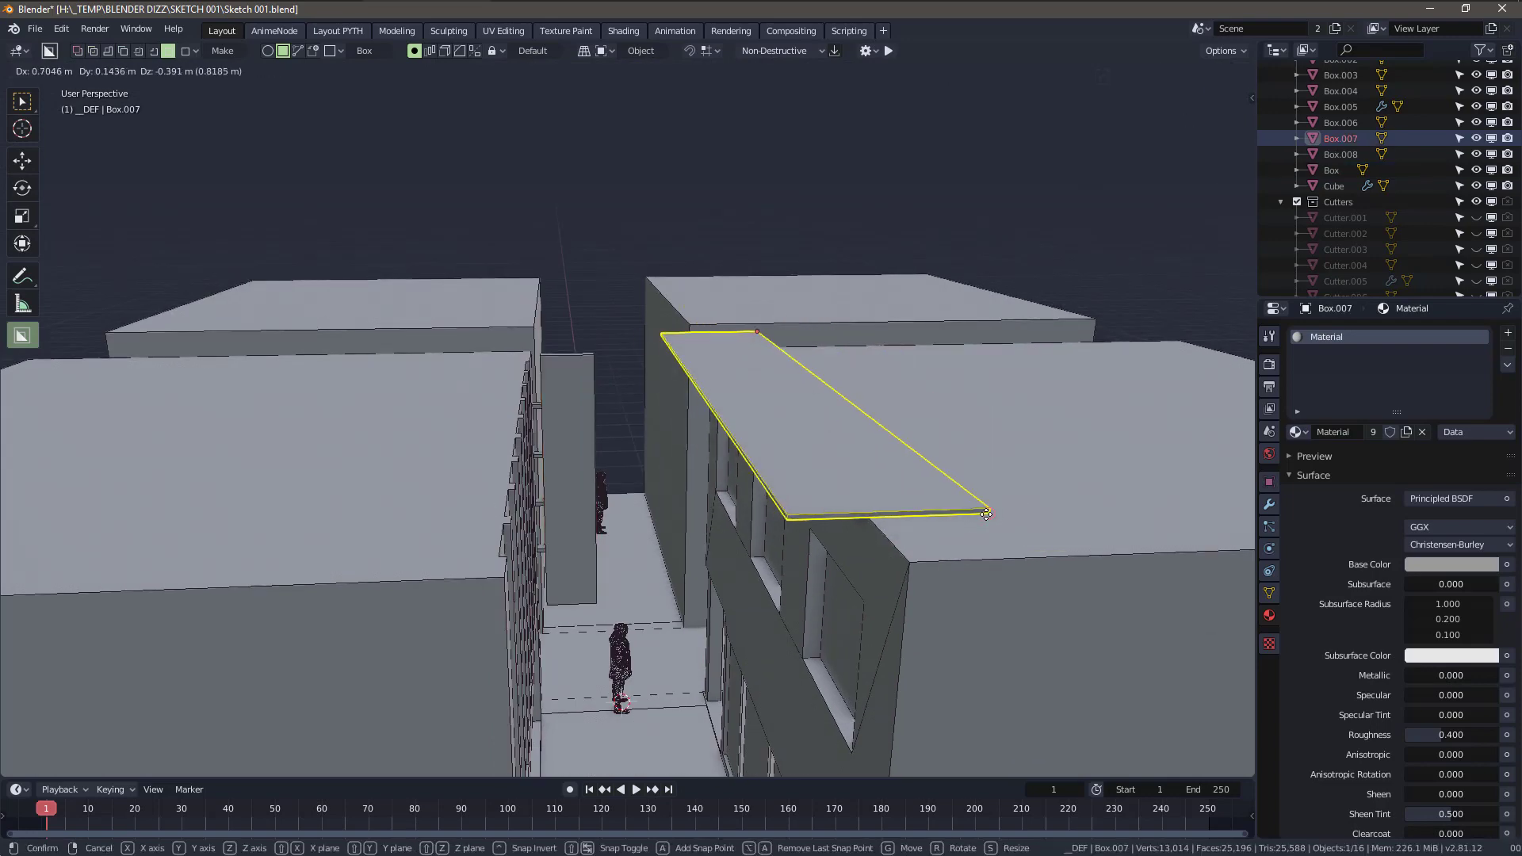
click(904, 530)
key(g)
key(shift+z)
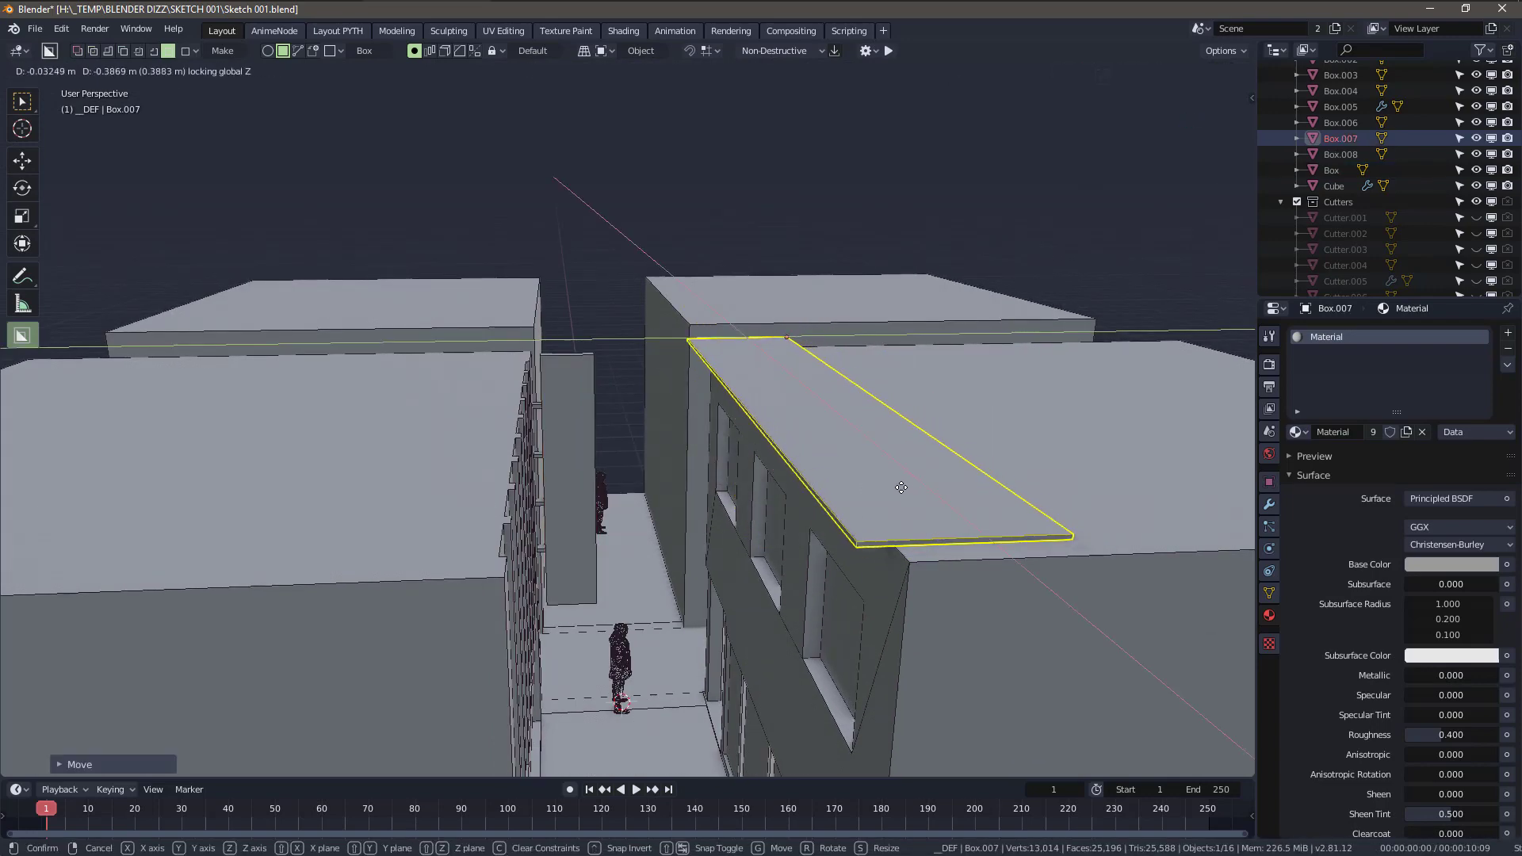
click(896, 488)
key(KP_0)
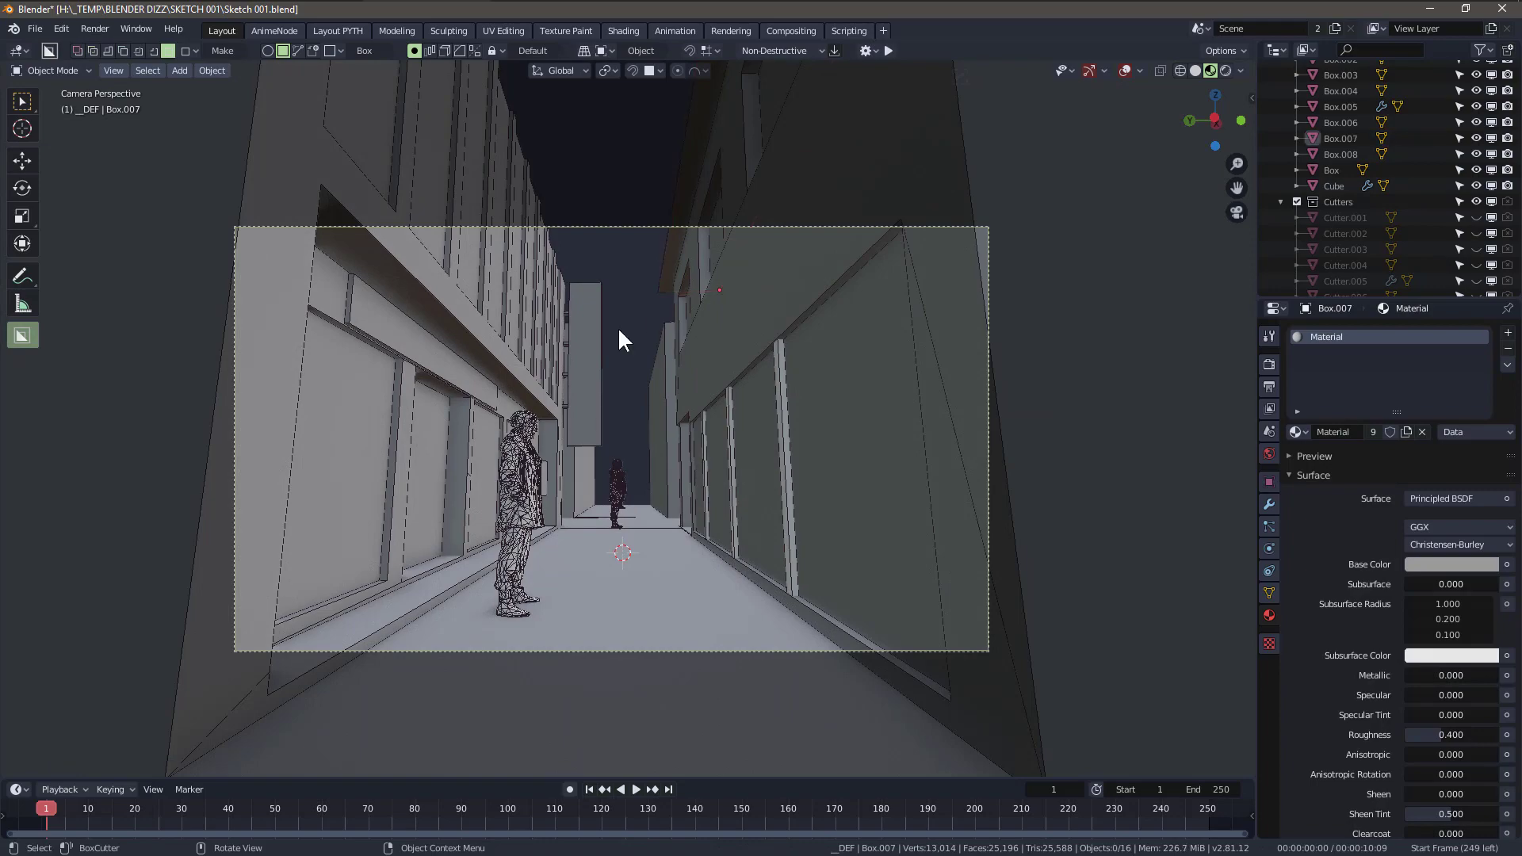
middle_drag(650, 406, 532, 420)
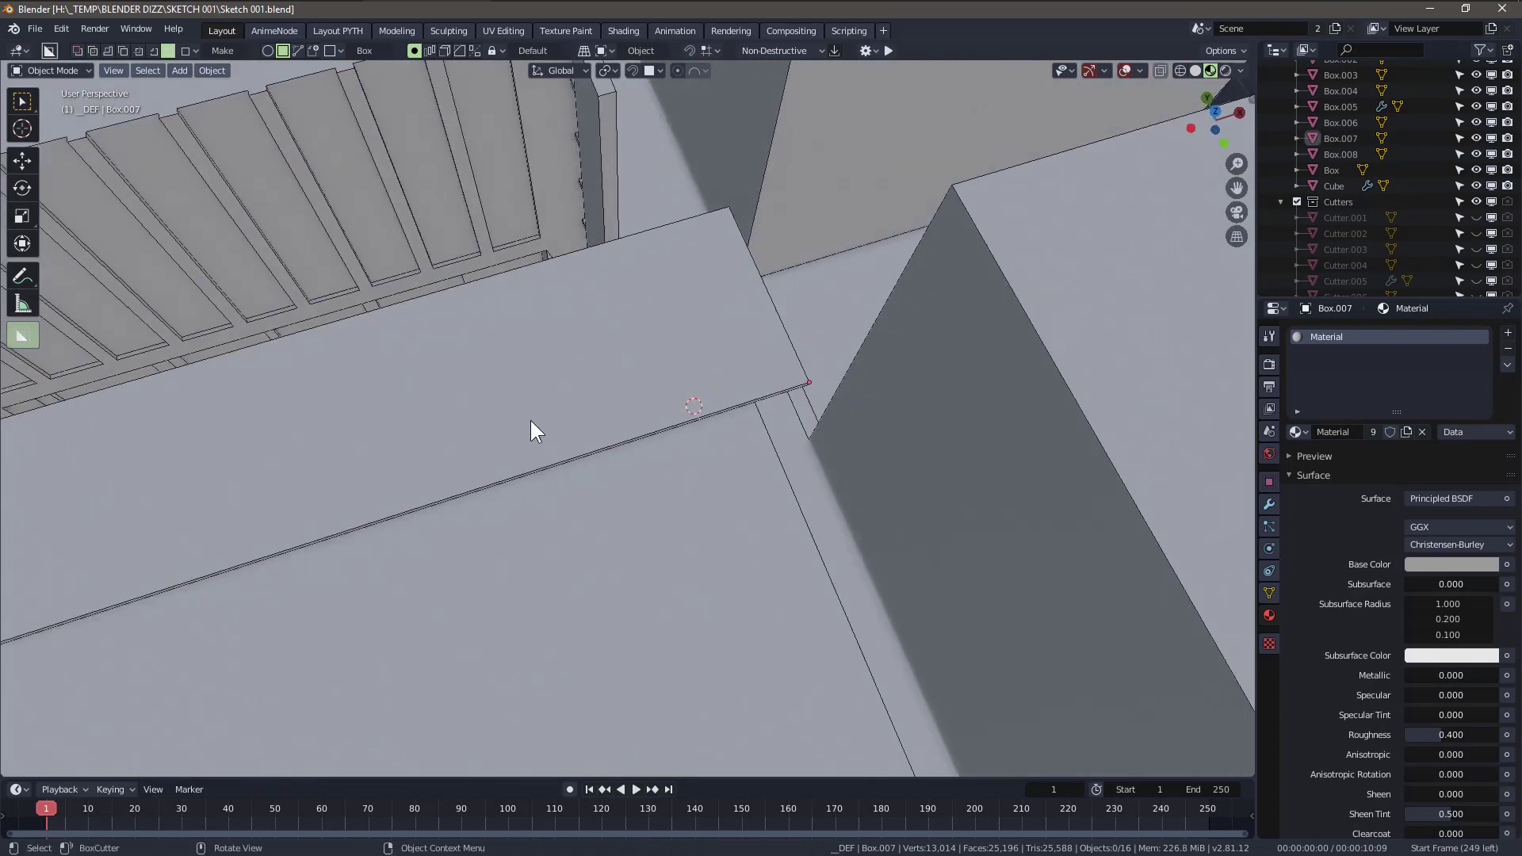
scroll(824, 434, down, 4)
middle_drag(825, 433, 816, 335)
- Draw a wide low slab below the building blocks and save
click(565, 504)
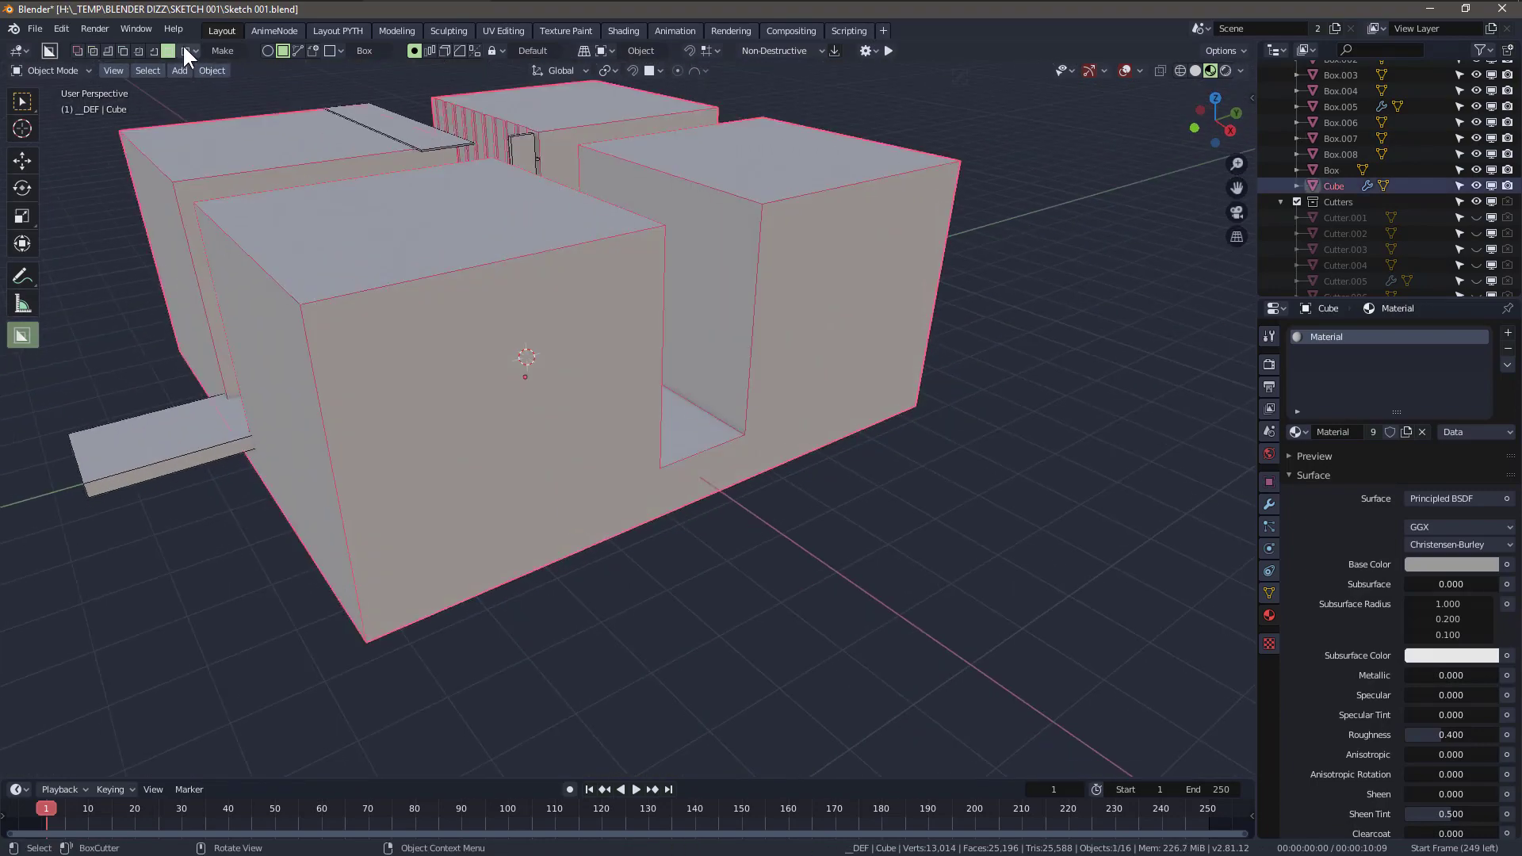
key(Escape)
drag(918, 364, 1026, 318)
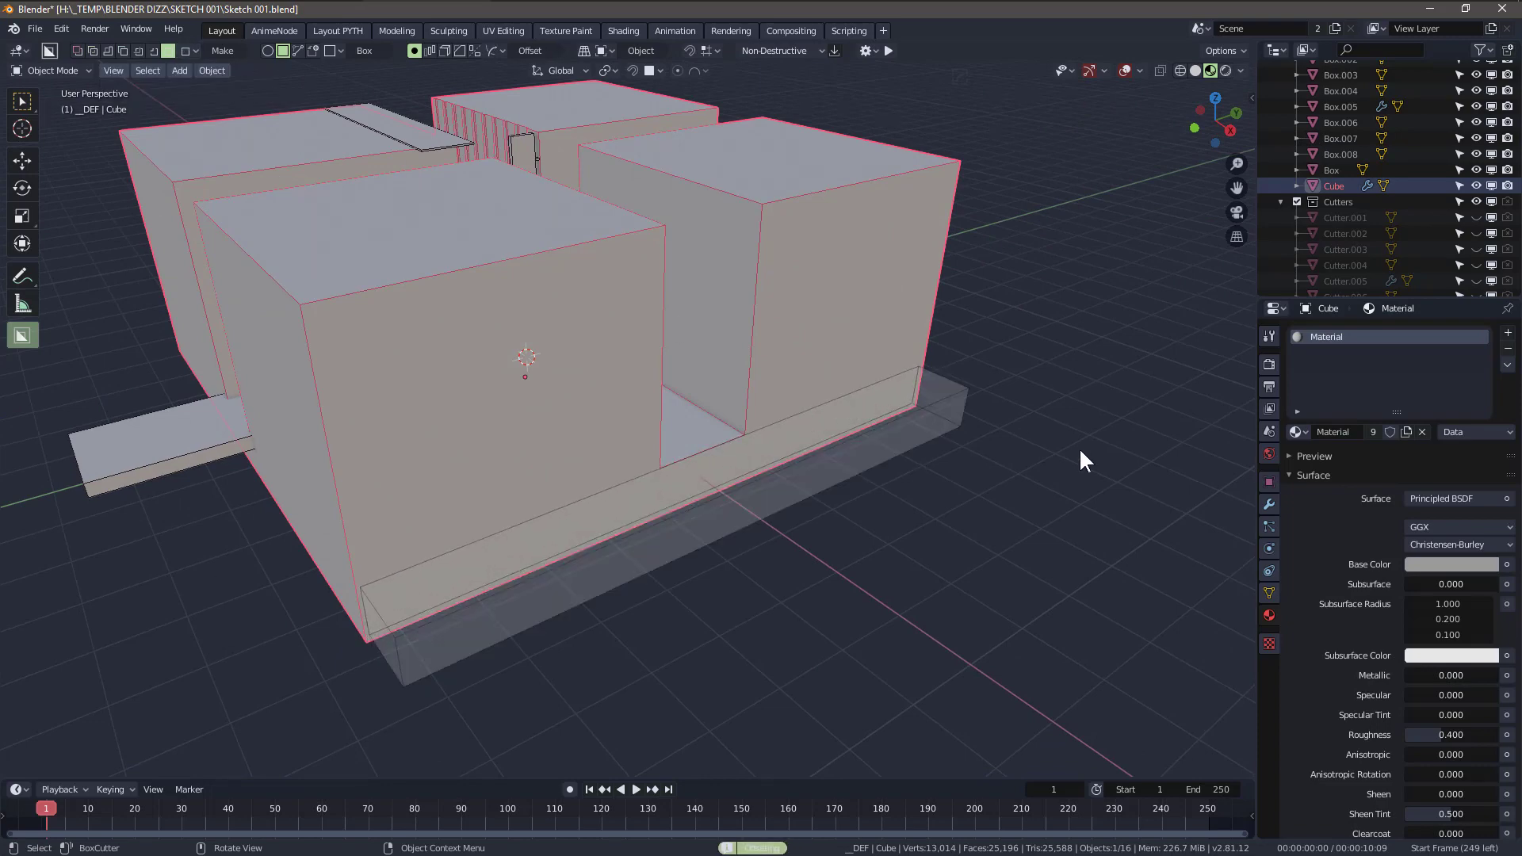
scroll(1149, 494, up, 4)
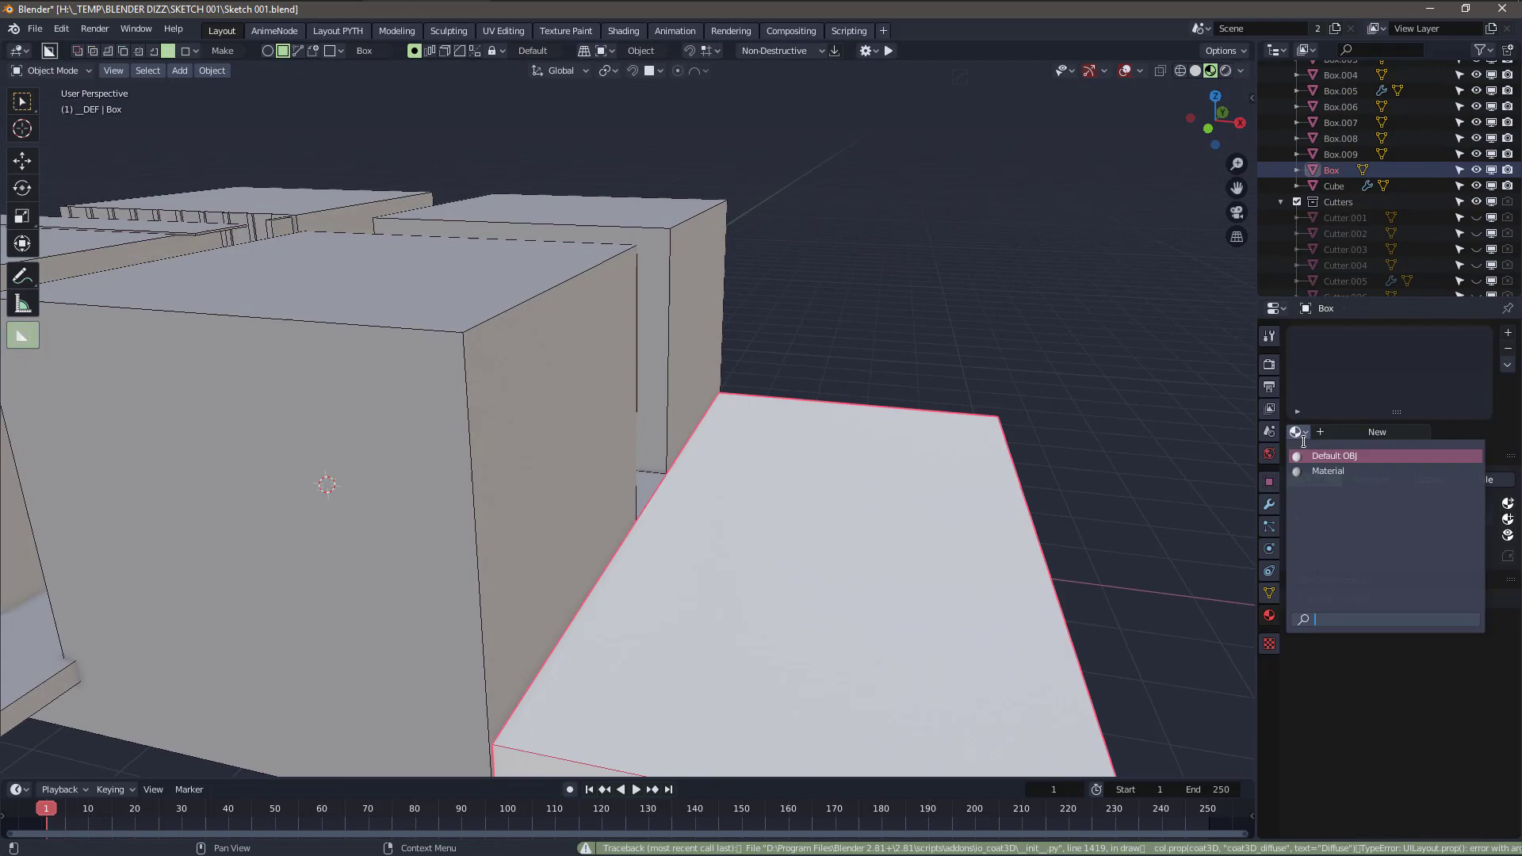
scroll(832, 477, down, 5)
mouse_move(658, 496)
middle_down()
mouse_move(741, 462)
mouse_move(621, 544)
mouse_move(408, 529)
middle_up()
key(ctrl+s)
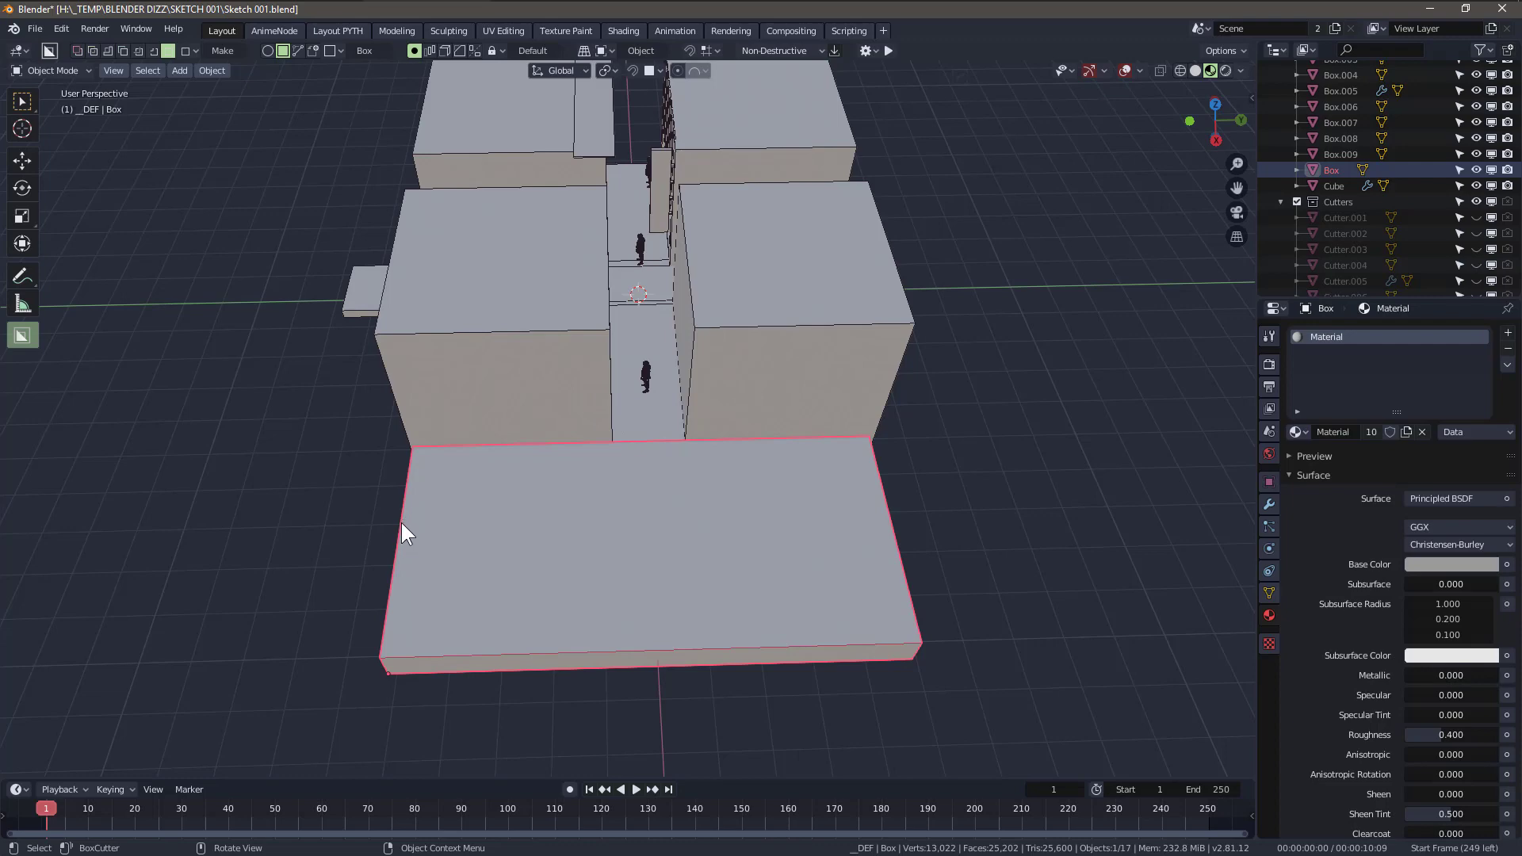
- Draw a new small box on top of a building block
drag(403, 533, 931, 267)
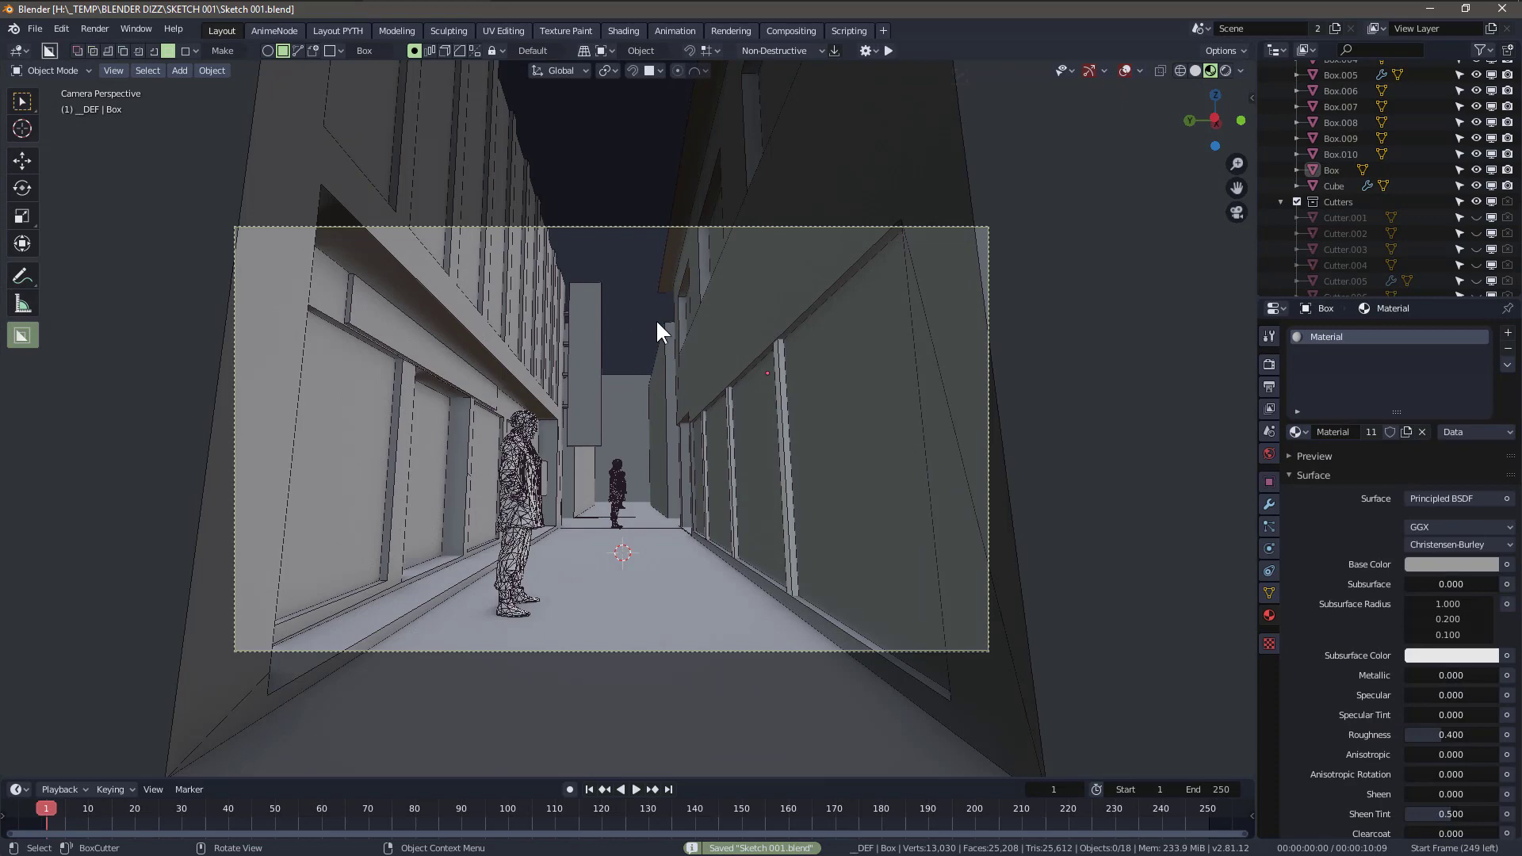
mouse_move(660, 332)
middle_down()
mouse_move(589, 432)
mouse_move(857, 394)
middle_up()
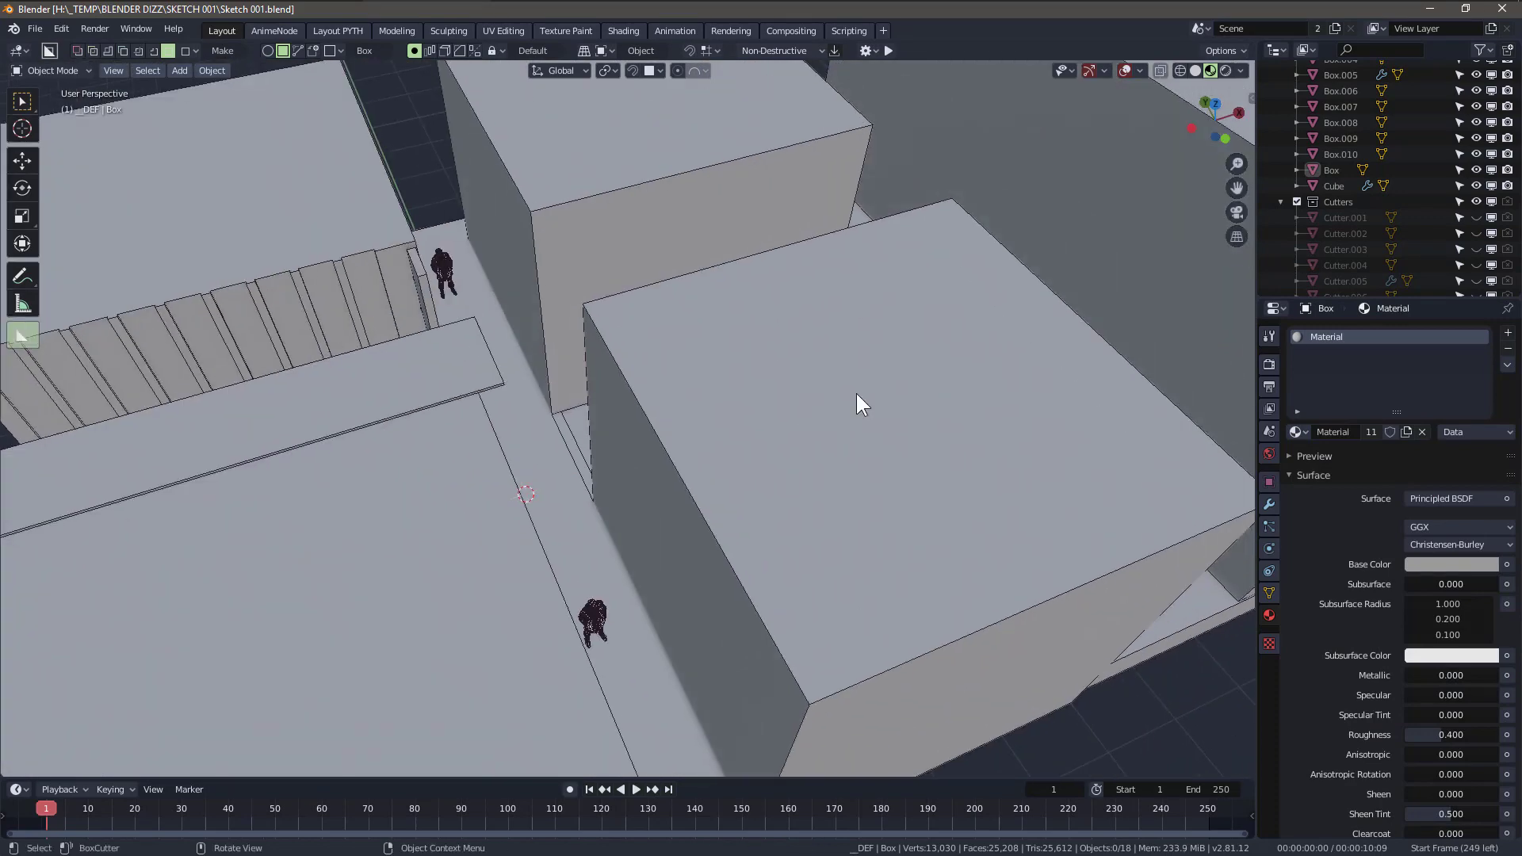
scroll(857, 394, up, 4)
shift+middle_drag(36, 522, 799, 371)
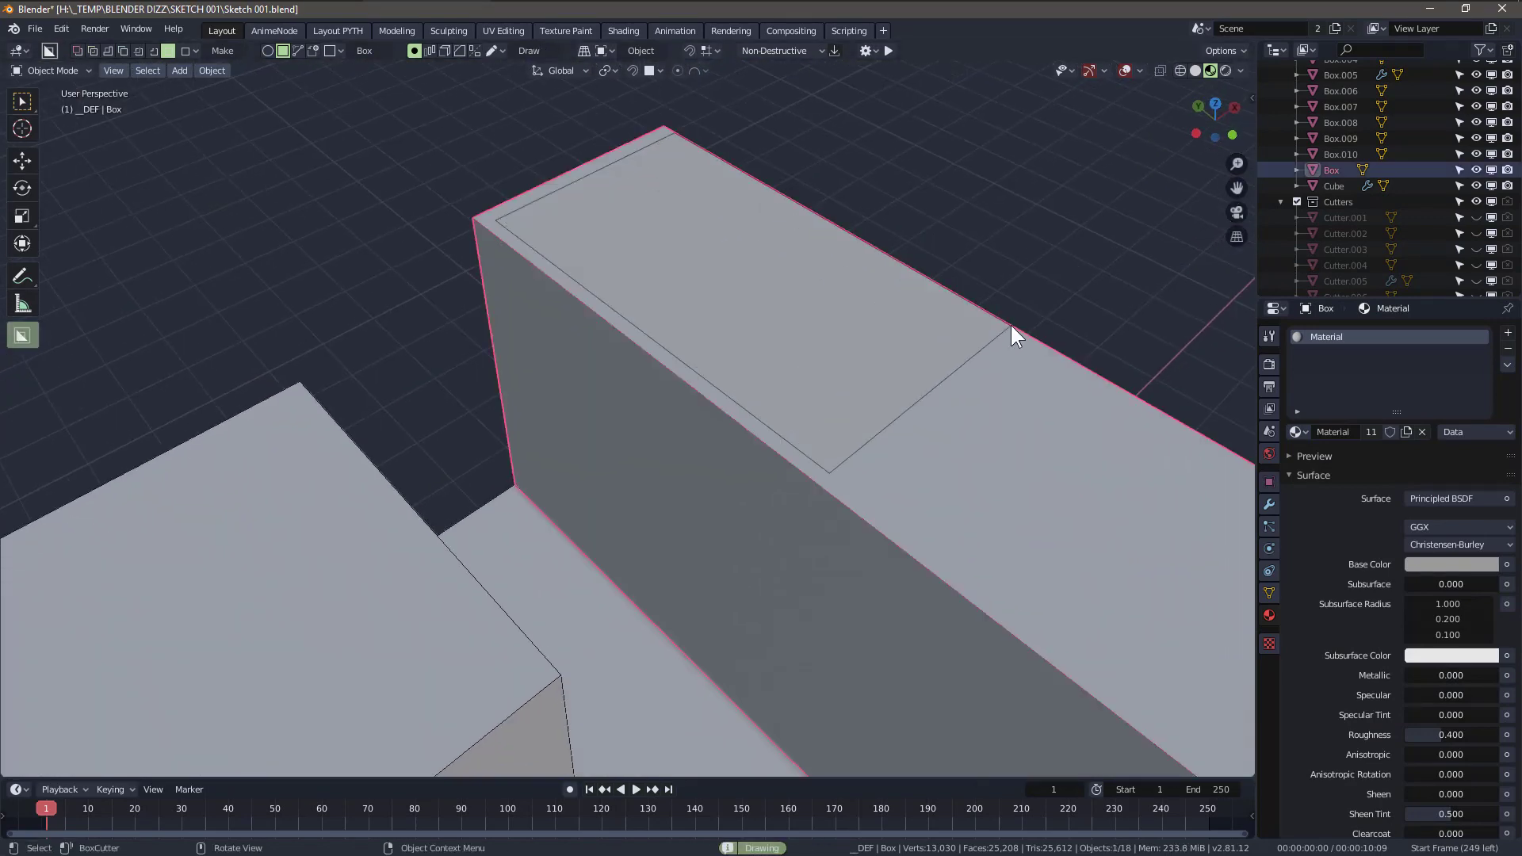
drag(950, 303, 951, 9)
click(959, 78)
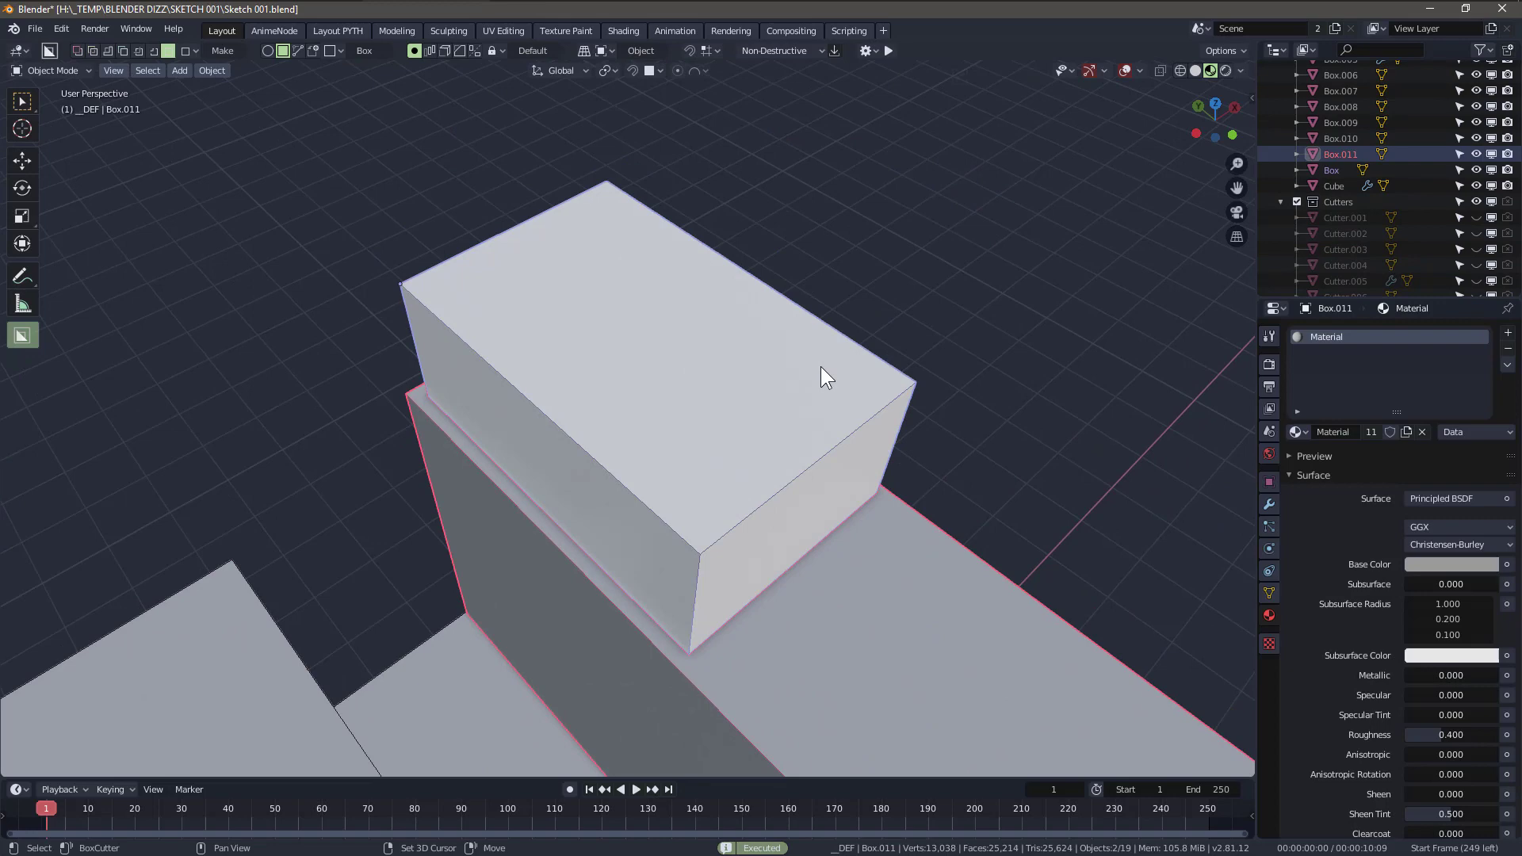
key(Tab)
- Extrude the new box's top face upward and select its middle edge loop
click(709, 358)
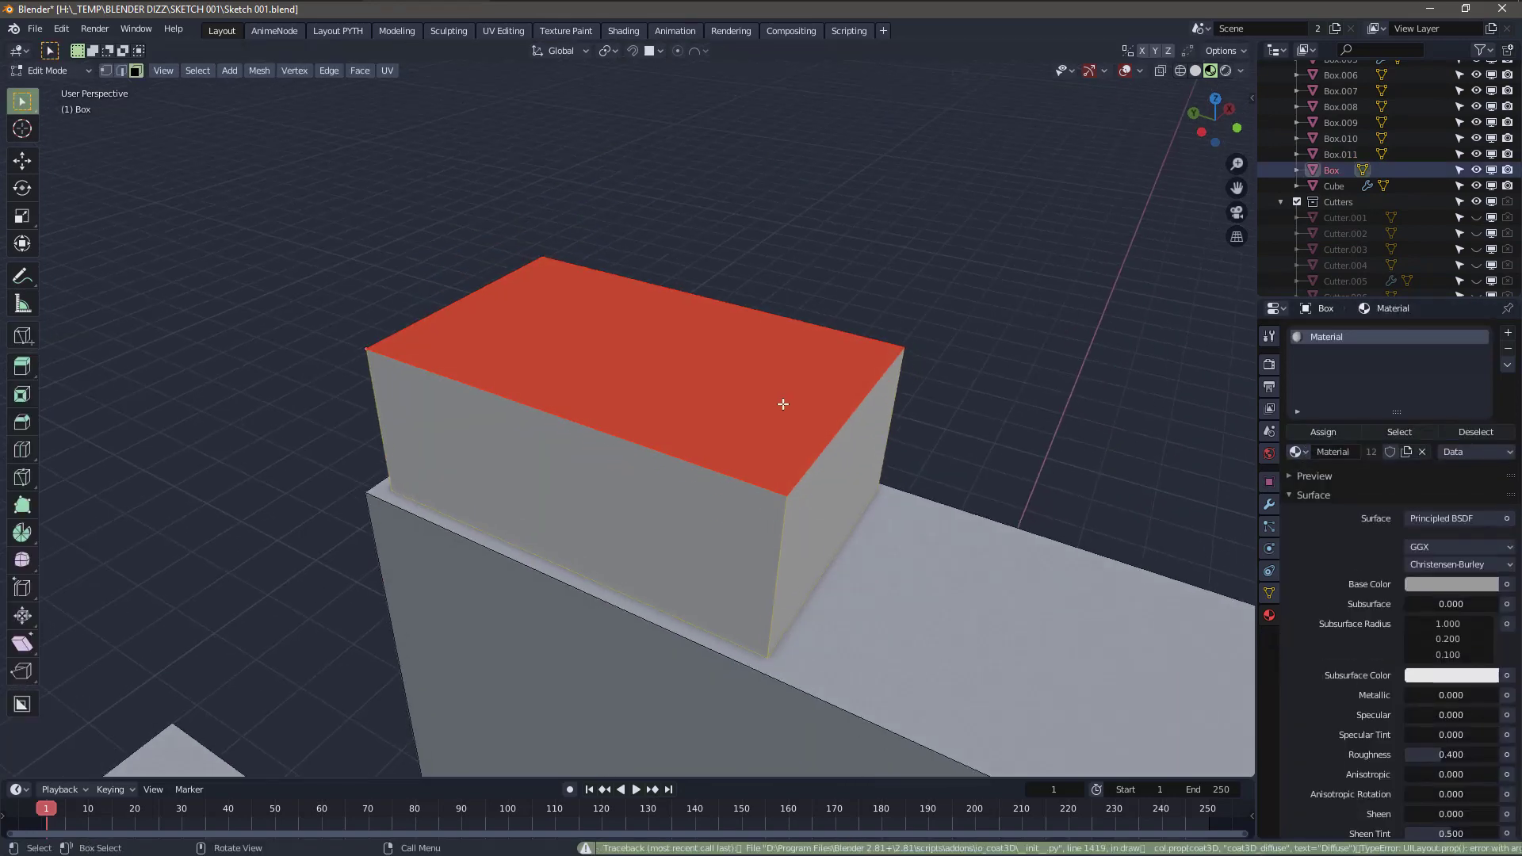
key(e)
click(666, 381)
key(2)
alt+click(646, 448)
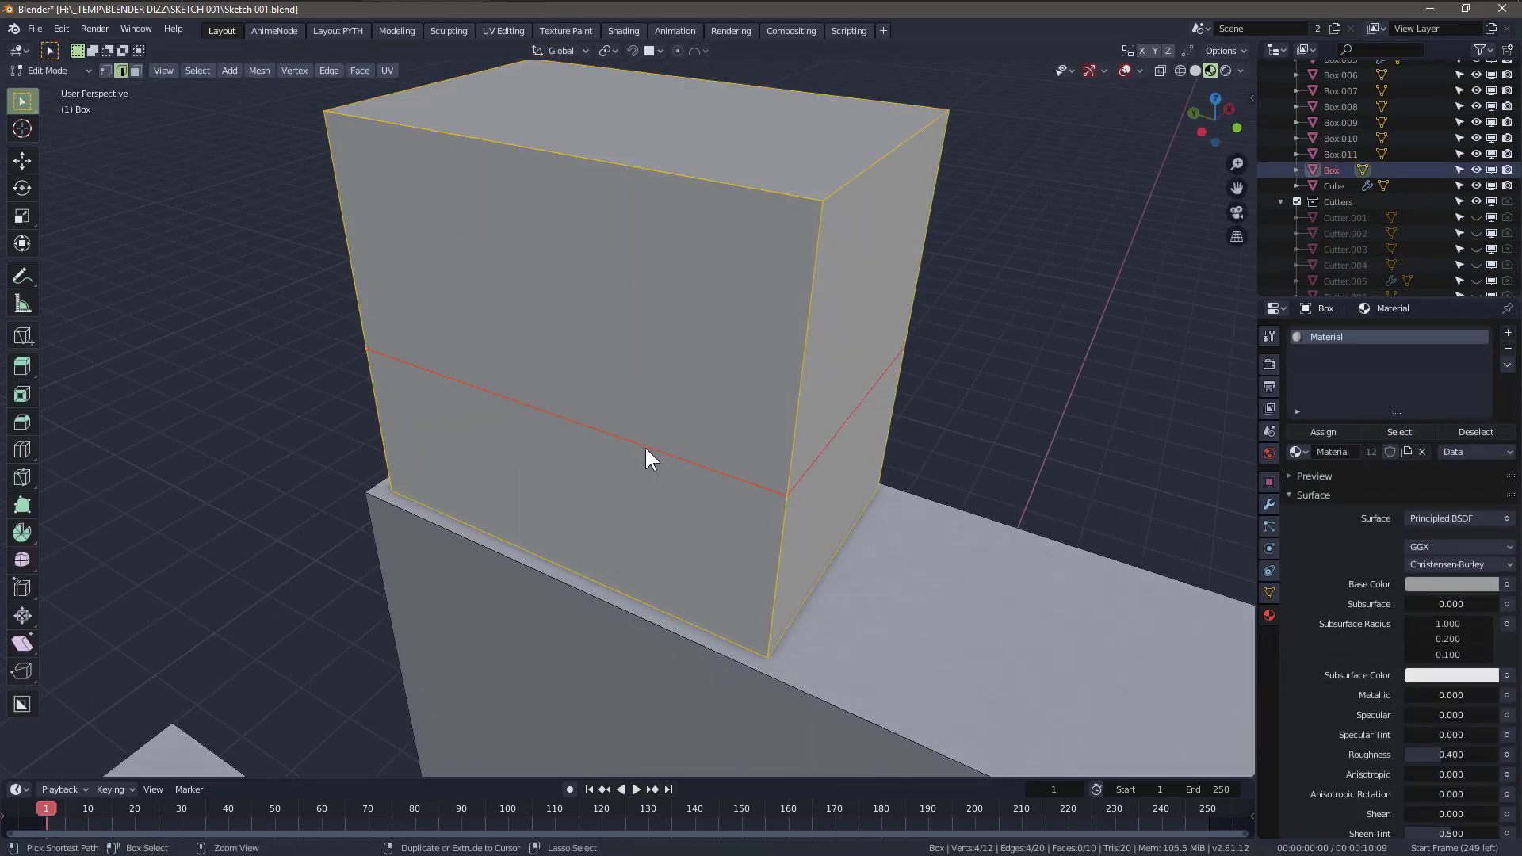
key(Tab)
- Raise the box's top face into a tall pillar and split off a camera view
key(KP_0)
scroll(1016, 352, up, 5)
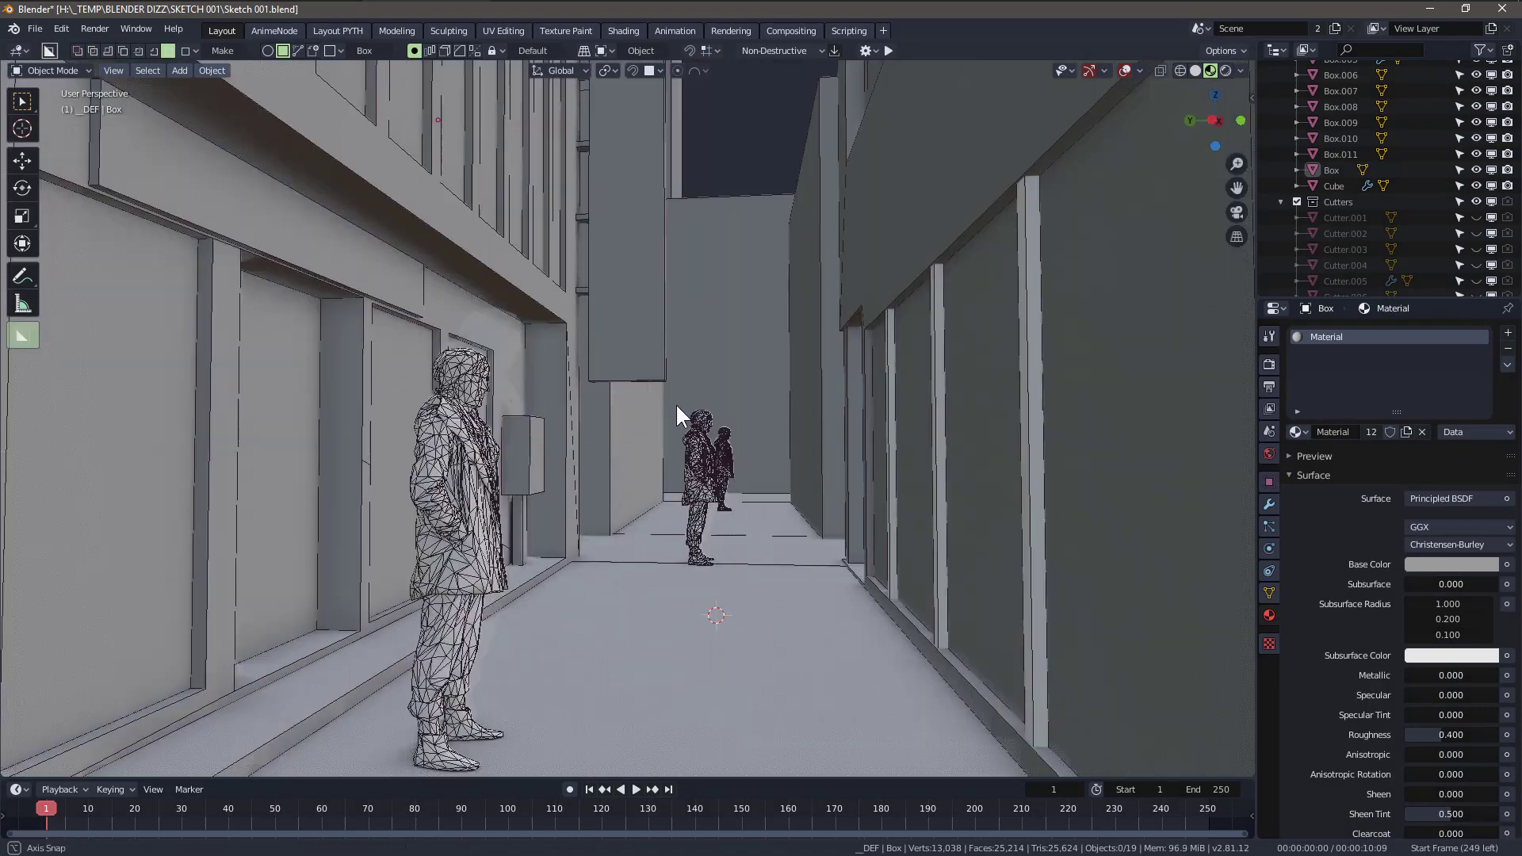
scroll(918, 377, up, 5)
scroll(919, 378, down, 5)
middle_drag(1060, 379, 989, 271)
click(818, 385)
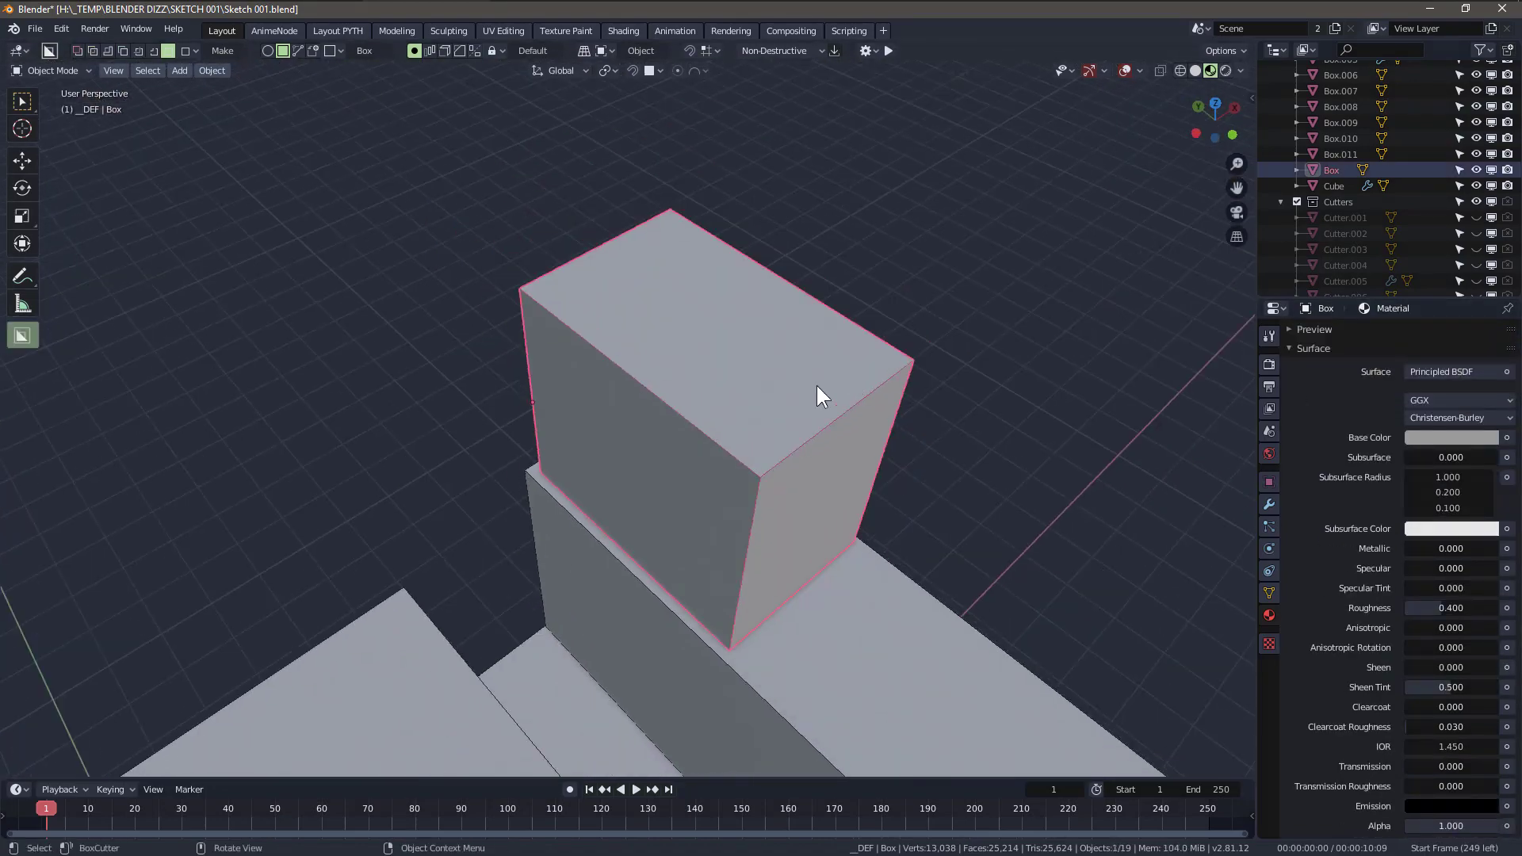
key(Tab)
click(774, 382)
scroll(774, 382, down, 3)
key(g)
click(666, 155)
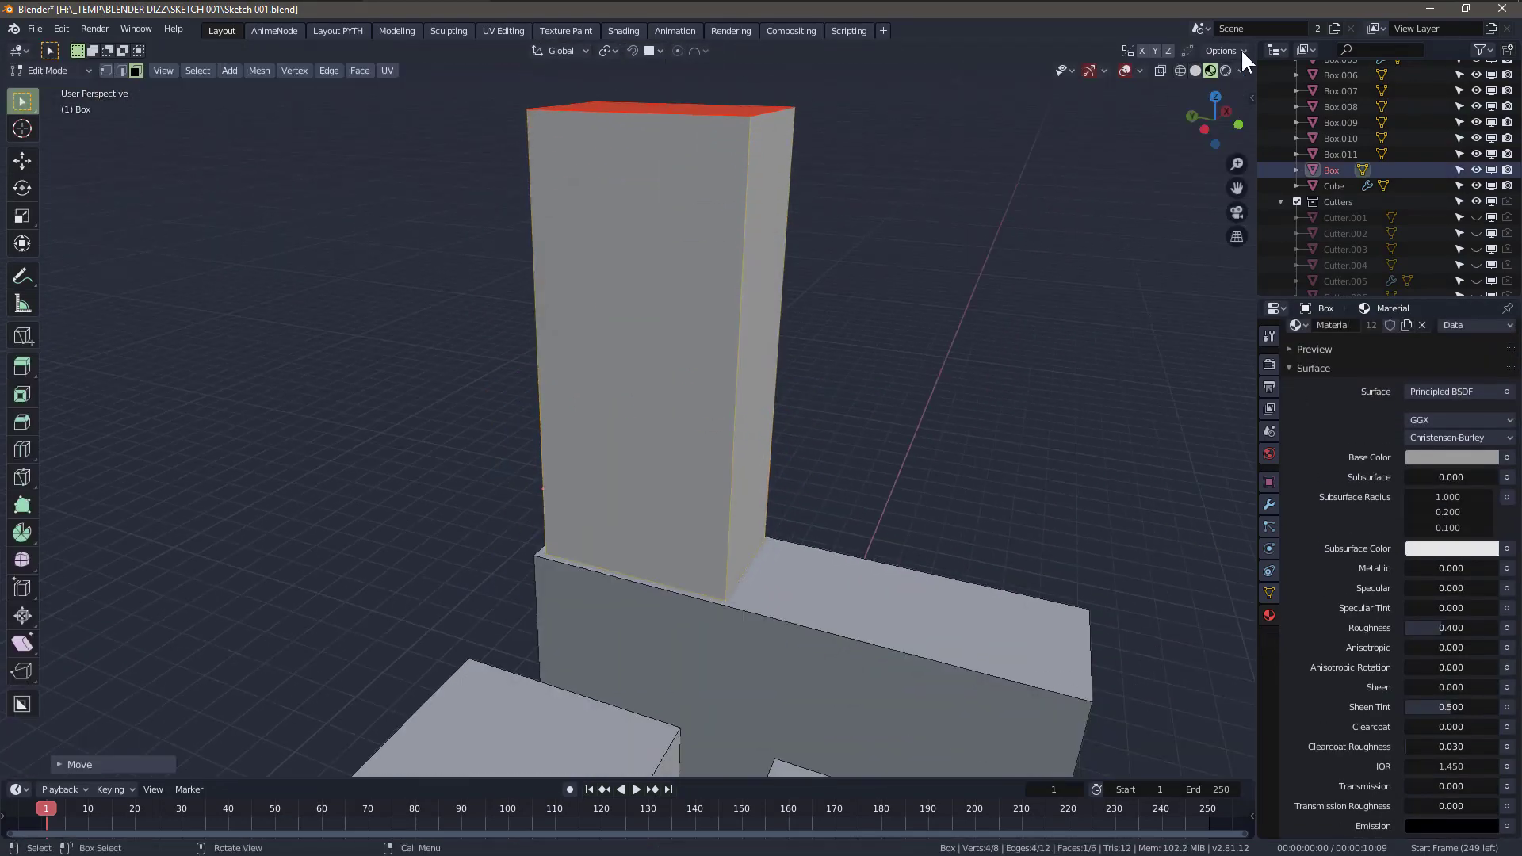
drag(15, 55, 190, 265)
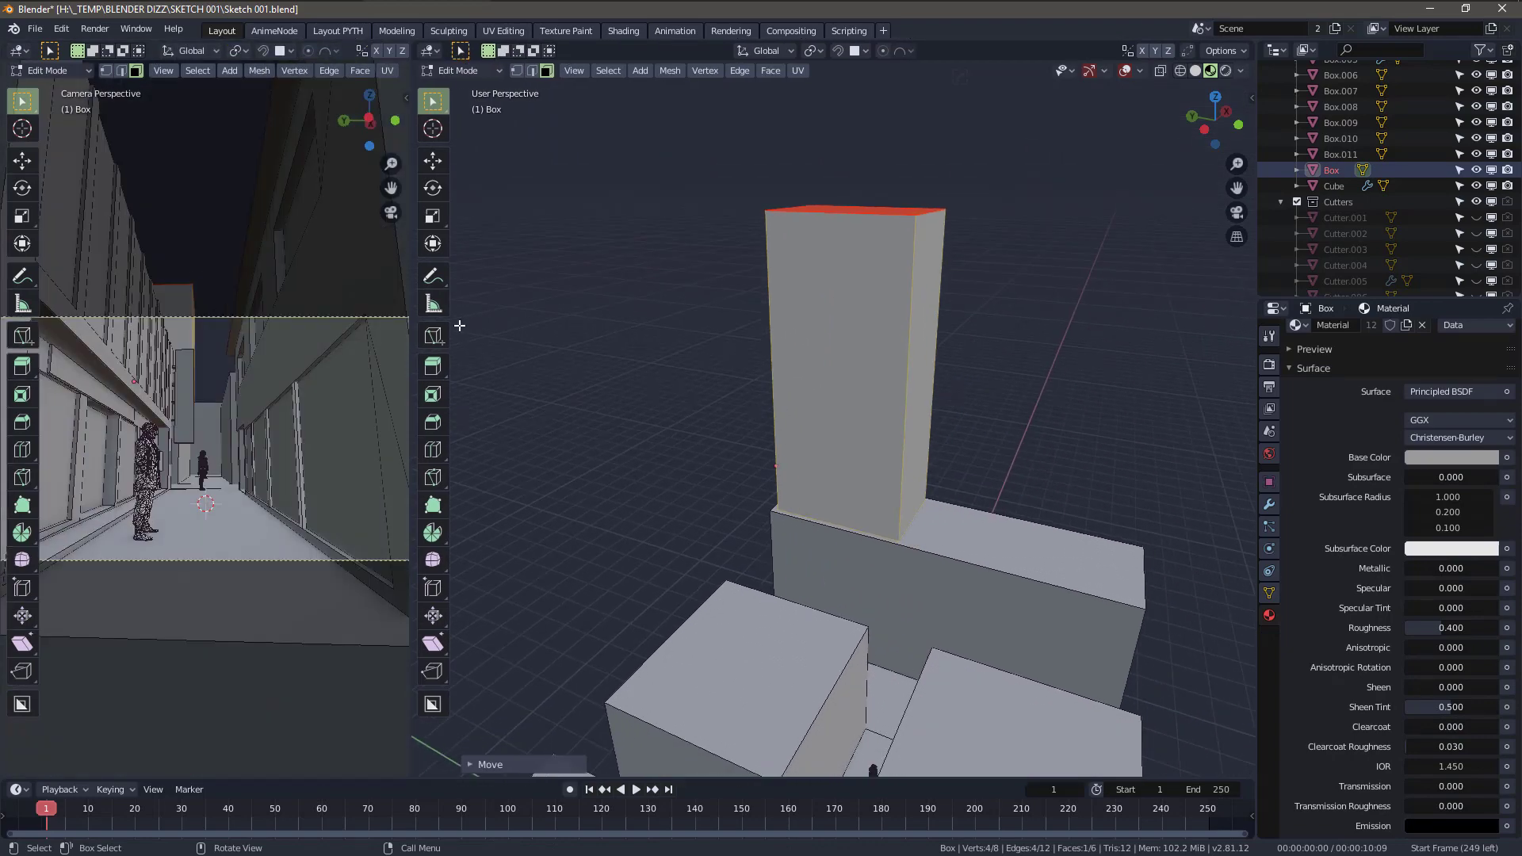
- Shift the pillar to a new position along Y
key(Tab)
key(Tab)
key(g)
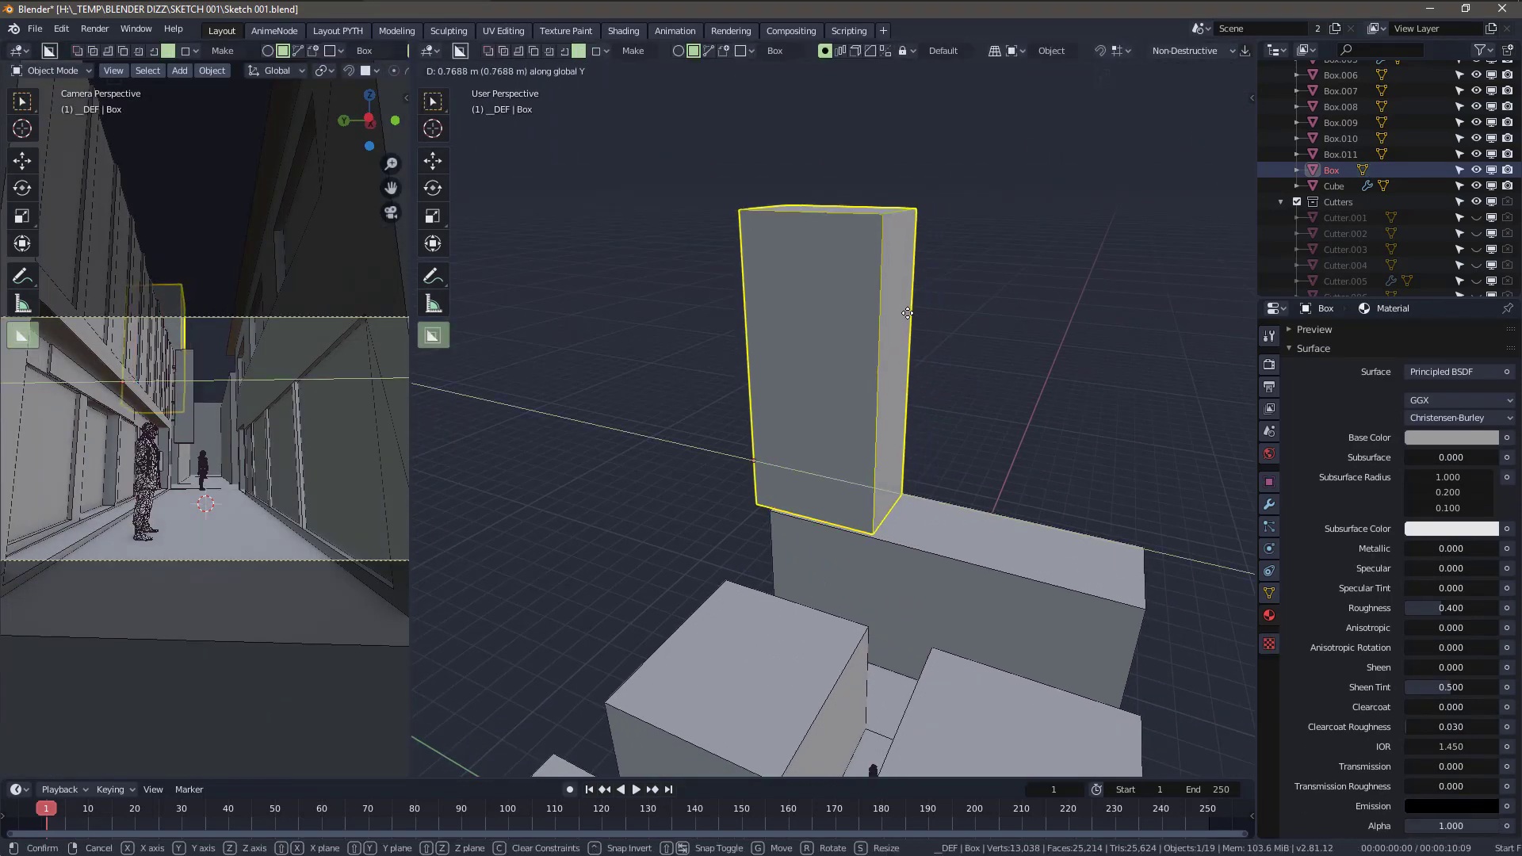
click(911, 323)
key(Tab)
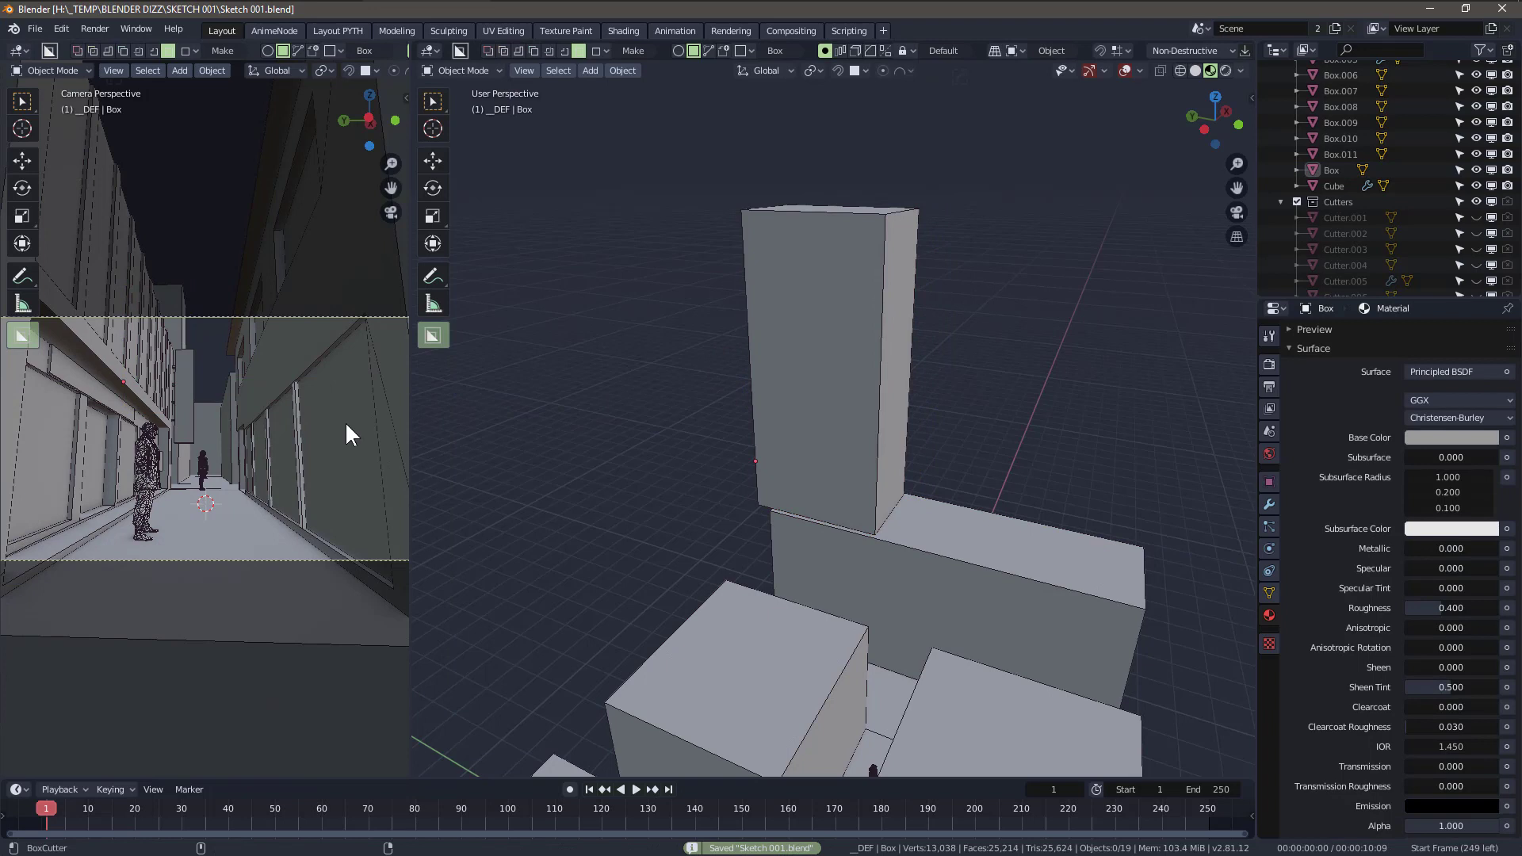
- Widen the camera view, draw a render border, and switch to Rendered shading
key(z)
drag(410, 416, 451, 410)
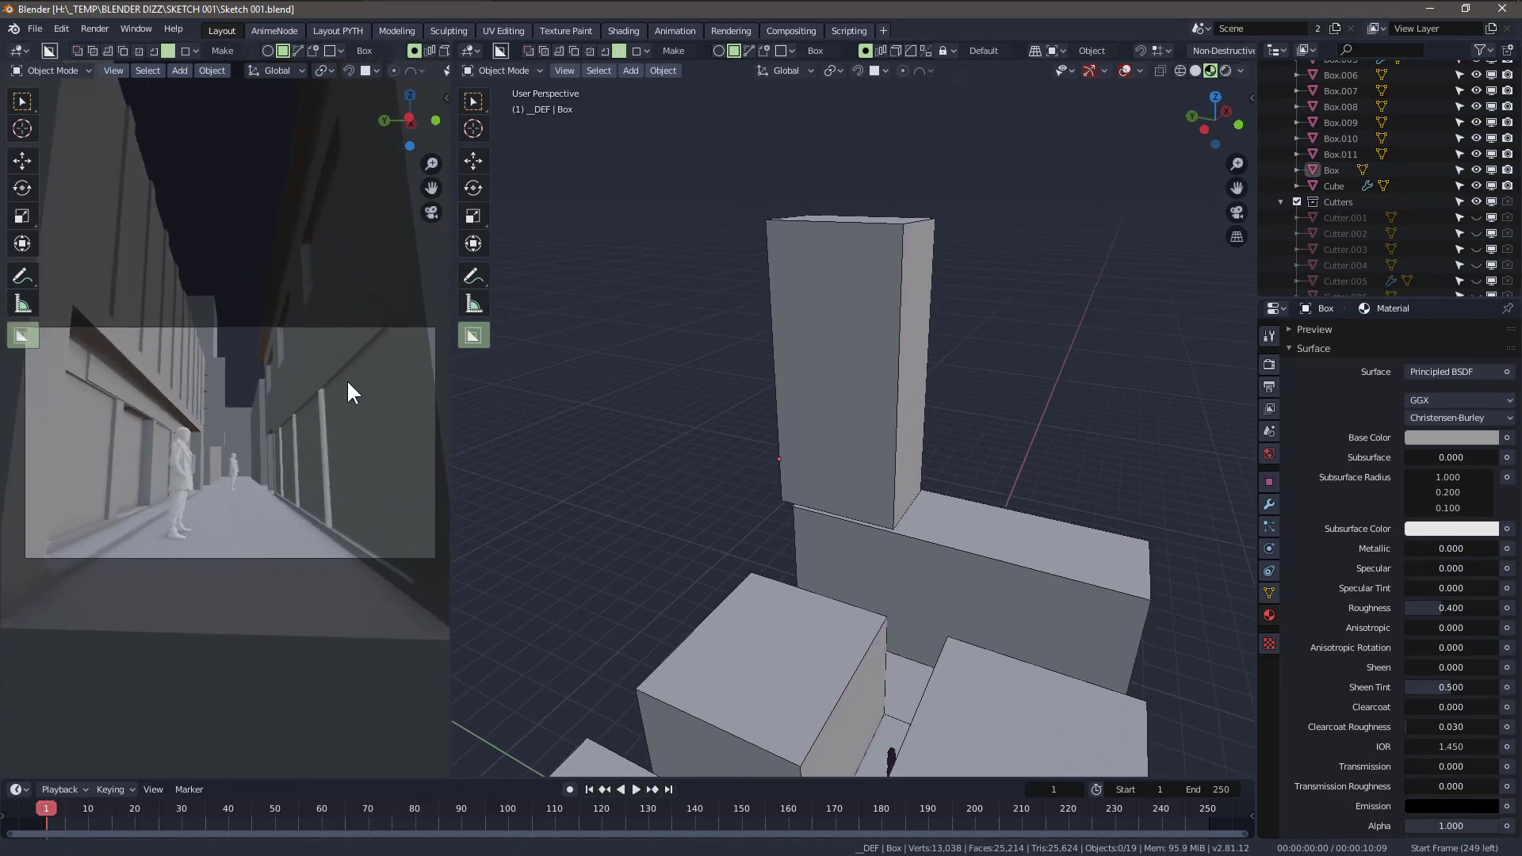
scroll(350, 393, down, 2)
mouse_move(7, 377)
mouse_down()
mouse_move(440, 631)
mouse_move(441, 617)
mouse_up()
key(z)
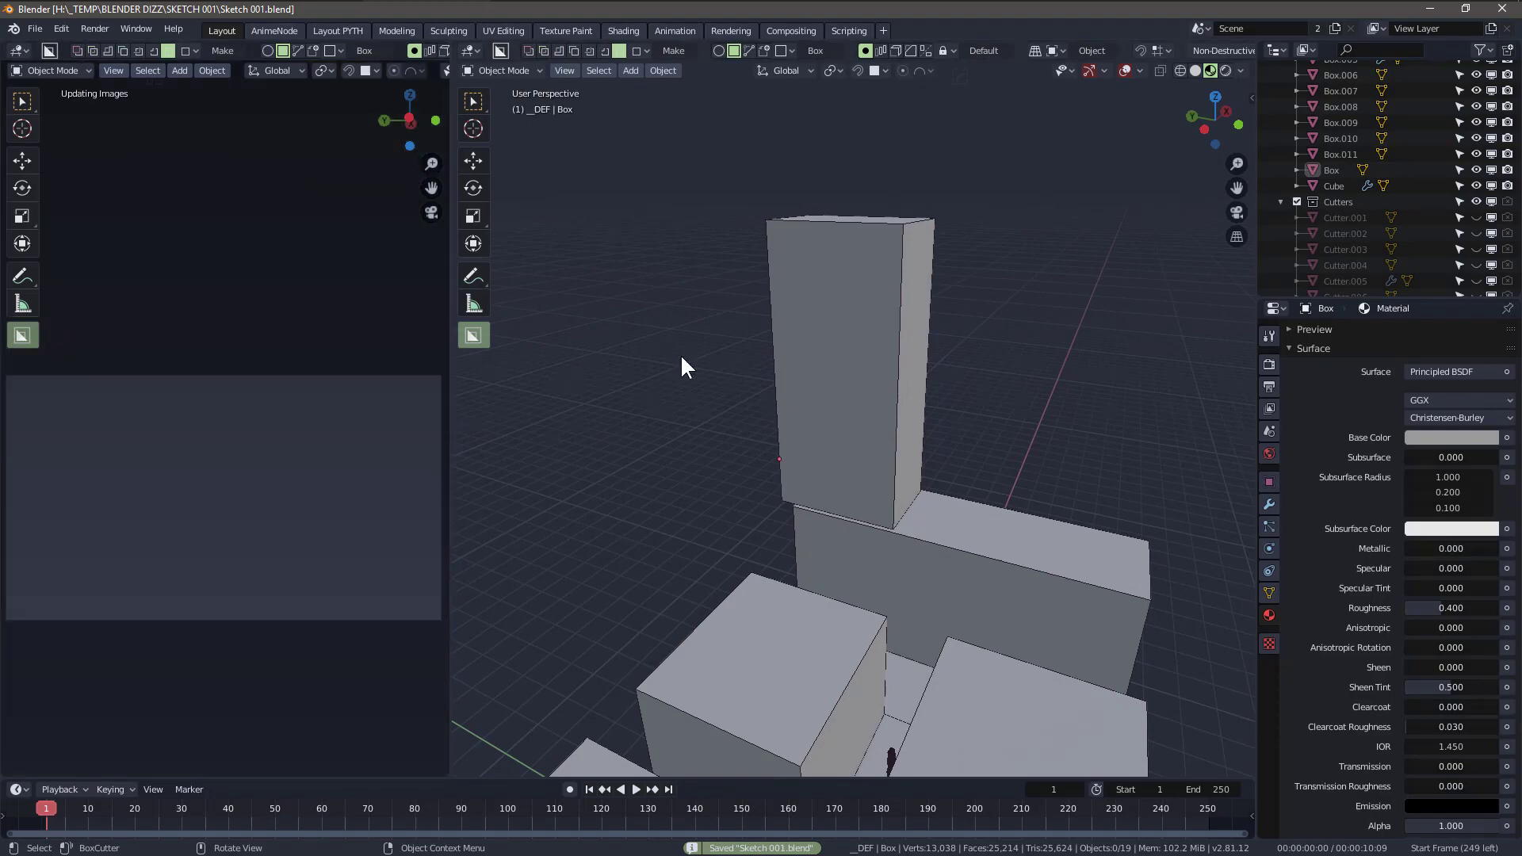
- Duplicate the tall tower box, shift the copy along Y and Z, and save
click(887, 408)
key(shift+d)
key(y)
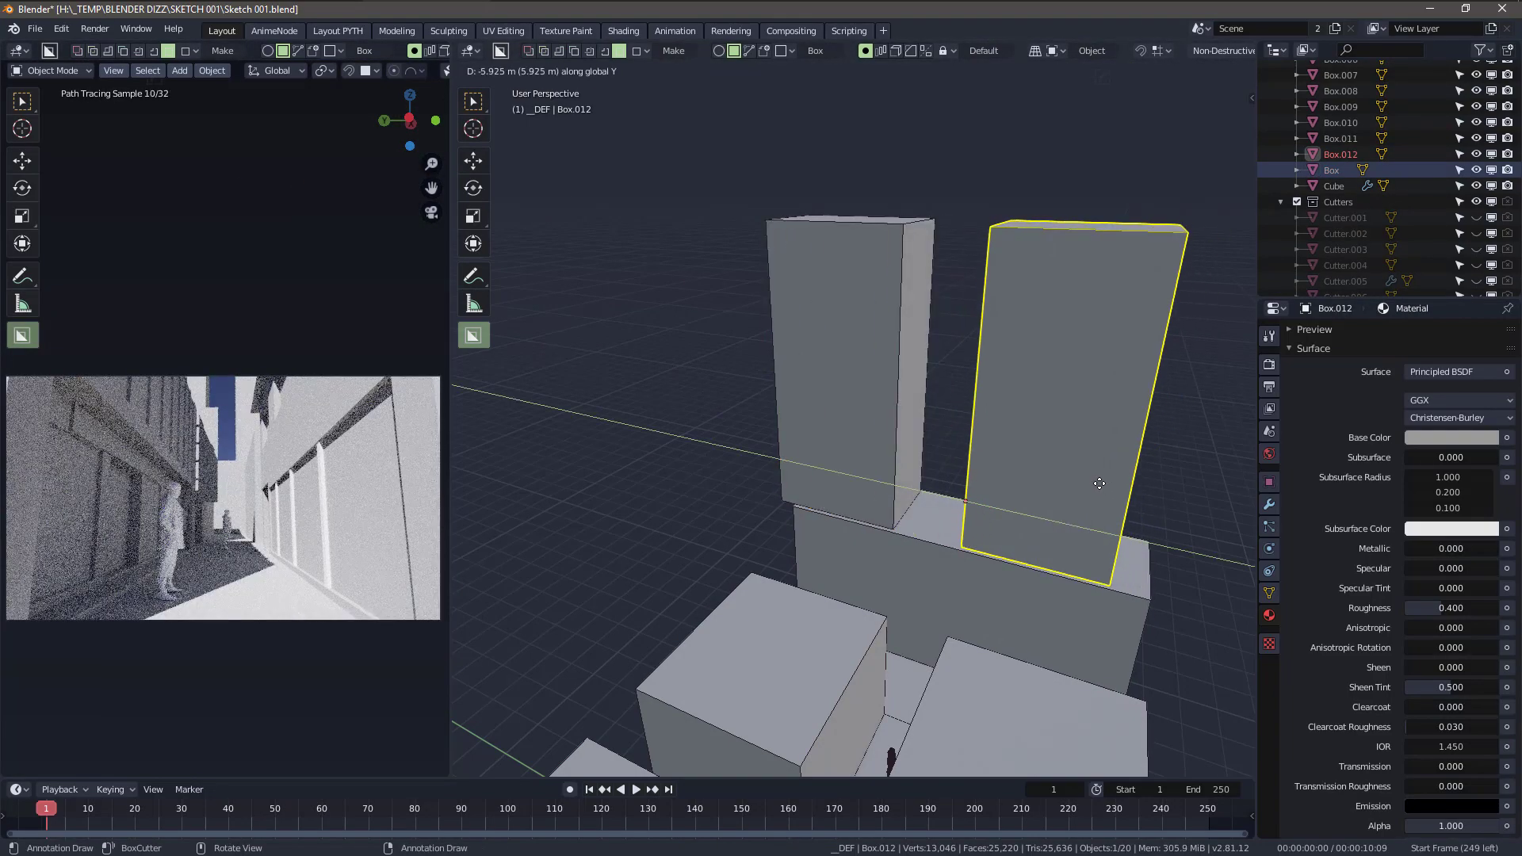
click(1099, 484)
key(g)
key(z)
click(1083, 578)
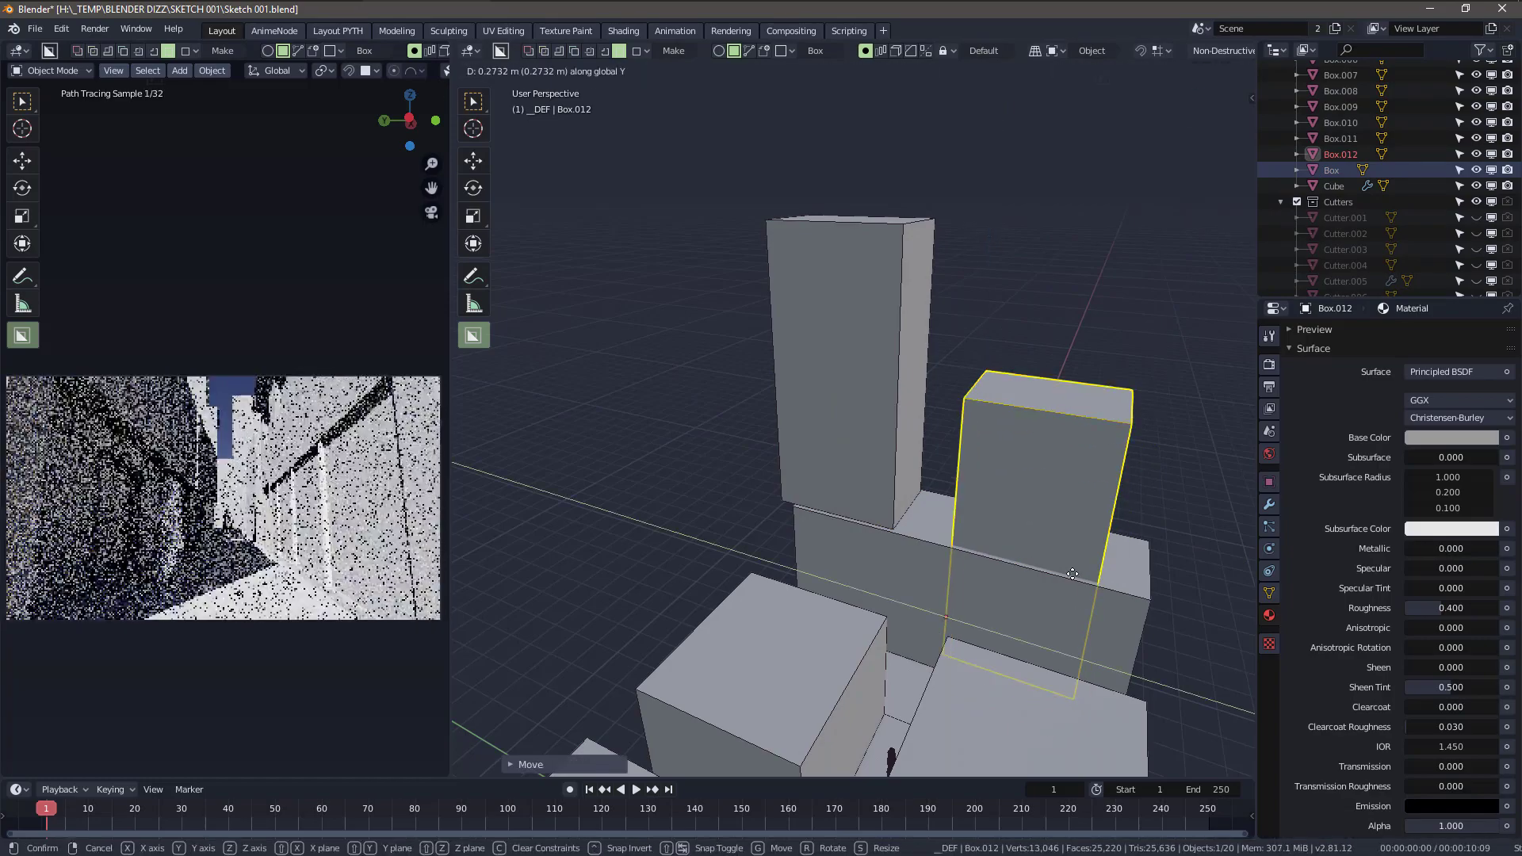
key(g)
key(y)
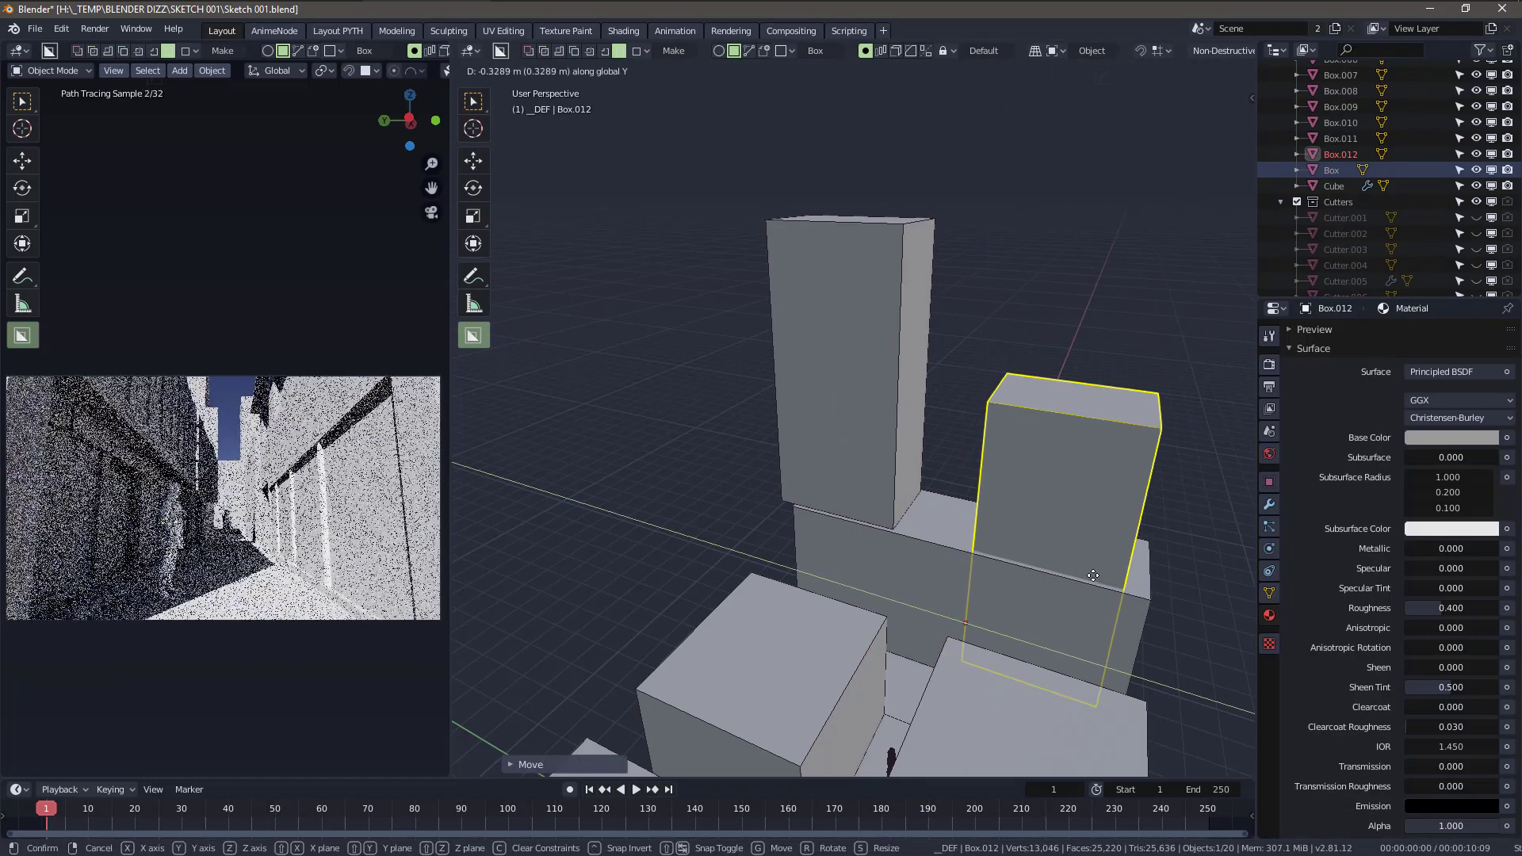
click(1091, 575)
middle_drag(1087, 495, 959, 430)
key(ctrl+s)
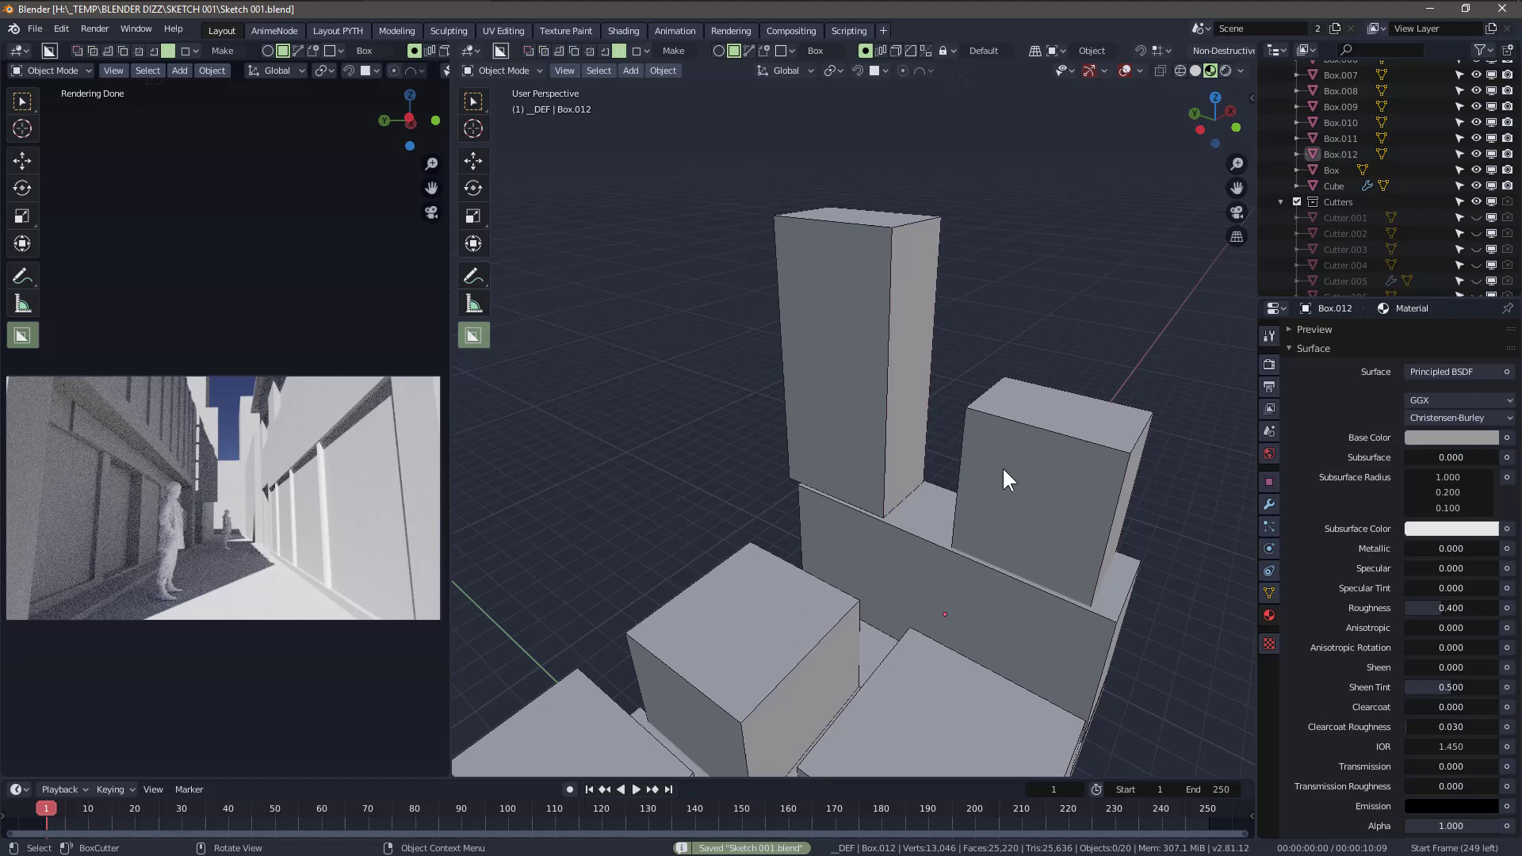
- Select the duplicated box and set snapping to edges
middle_drag(1002, 466, 958, 572)
scroll(787, 413, up, 3)
click(944, 459)
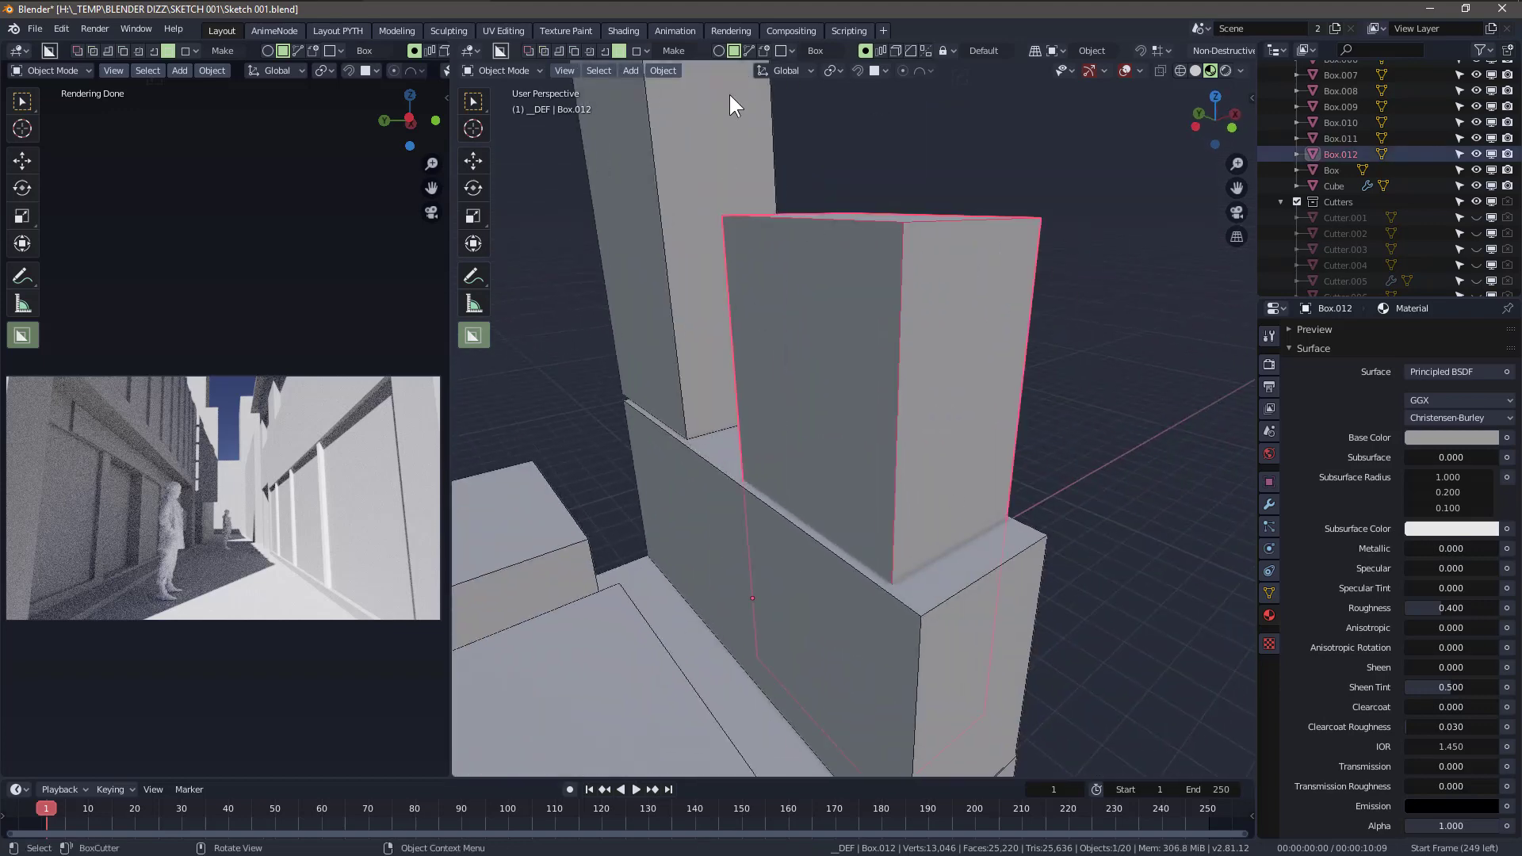
key(w)
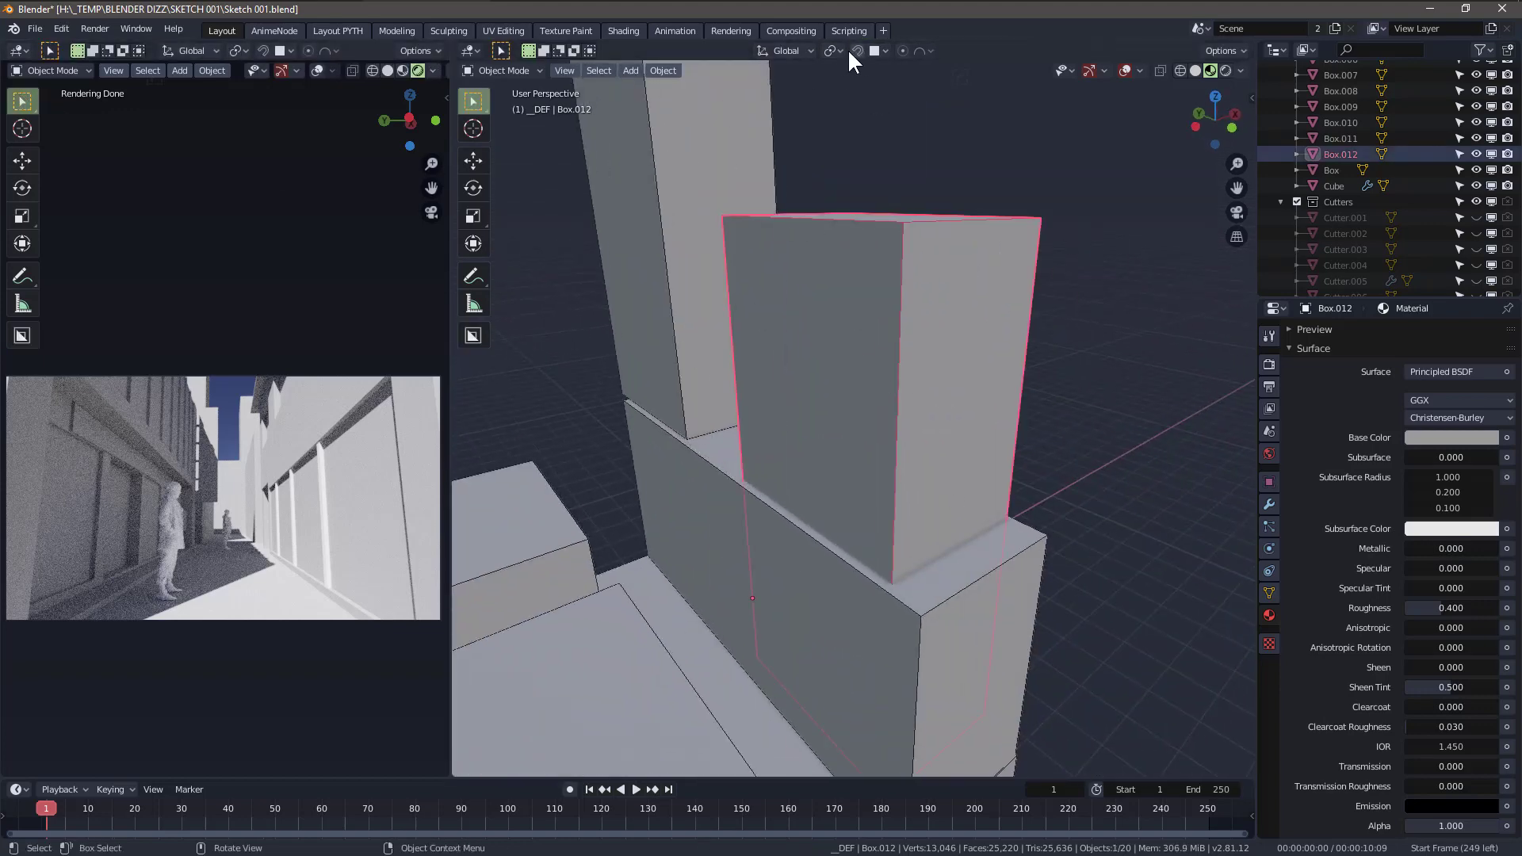
click(885, 45)
click(878, 188)
- Widen the copy along Y and apply all transforms
click(876, 548)
scroll(832, 471, up, 3)
shift+middle_drag(833, 471, 903, 456)
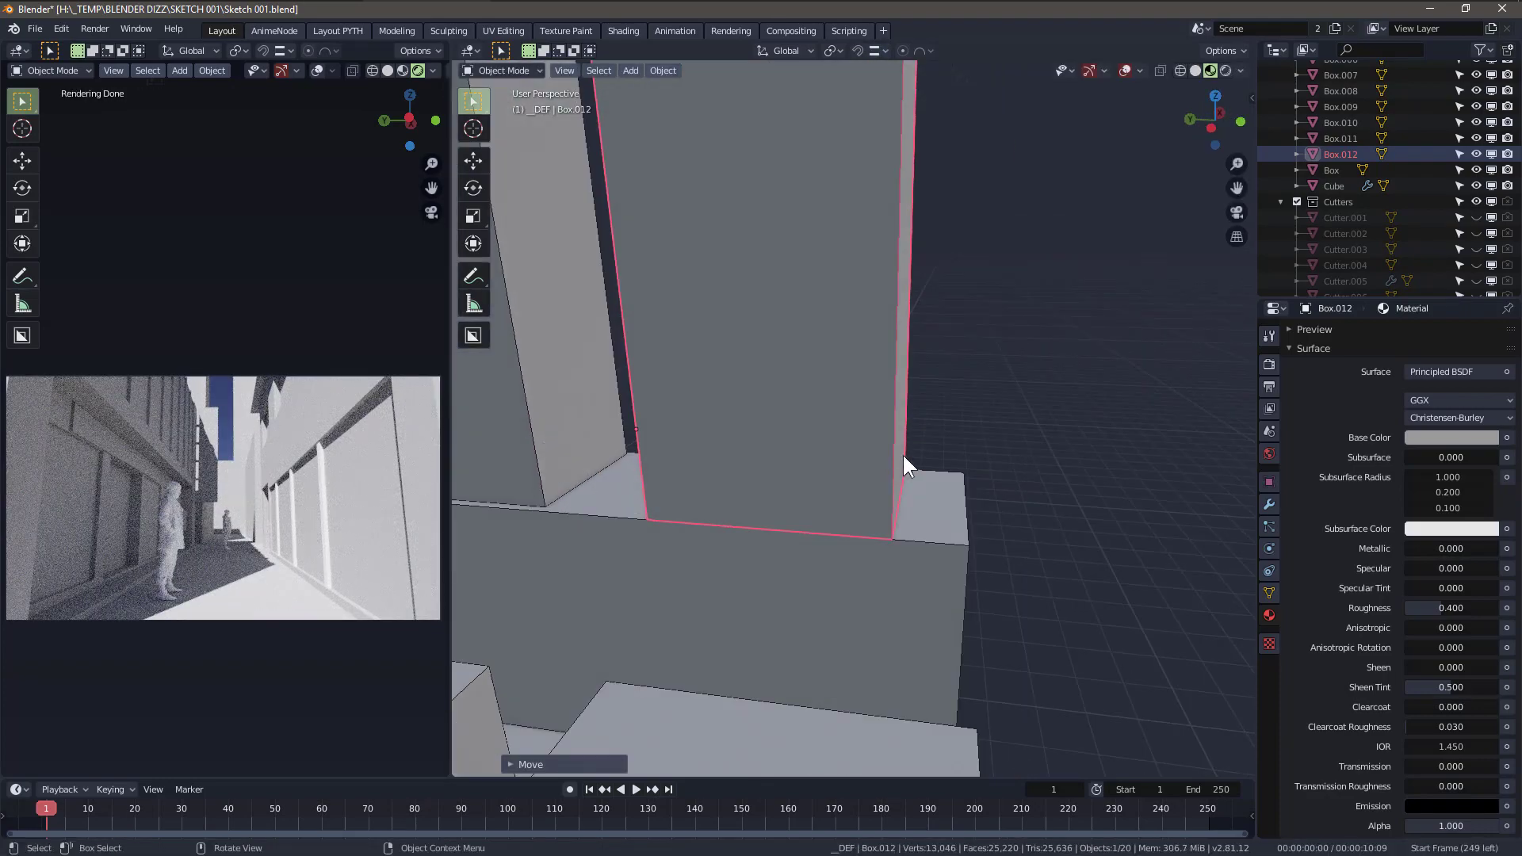
key(s)
key(y)
click(1003, 464)
key(ctrl+a)
click(893, 400)
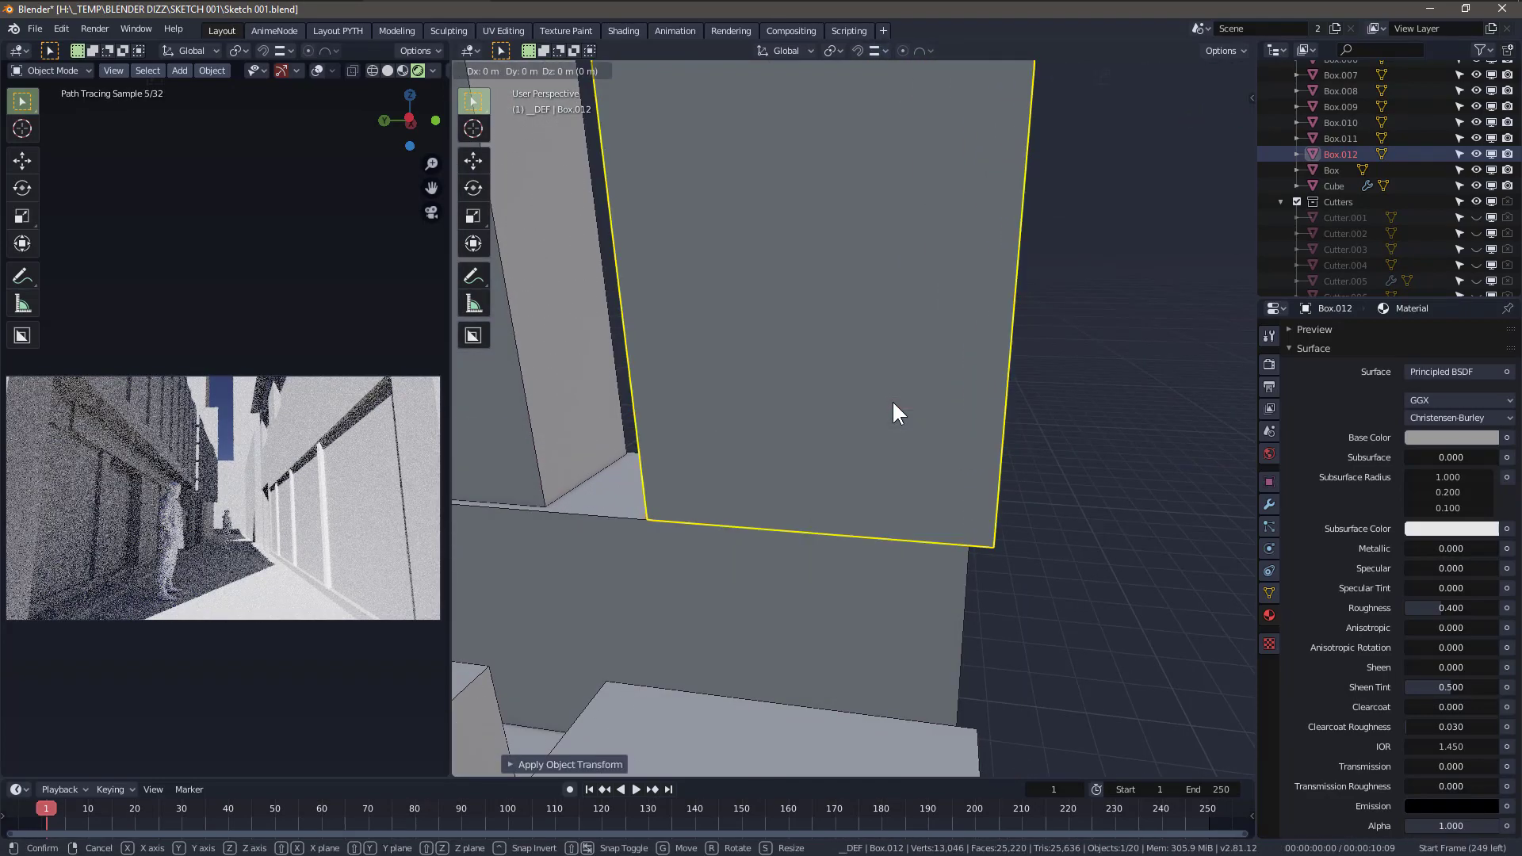
- Lower the copy on Z onto the long block and save
key(g)
key(z)
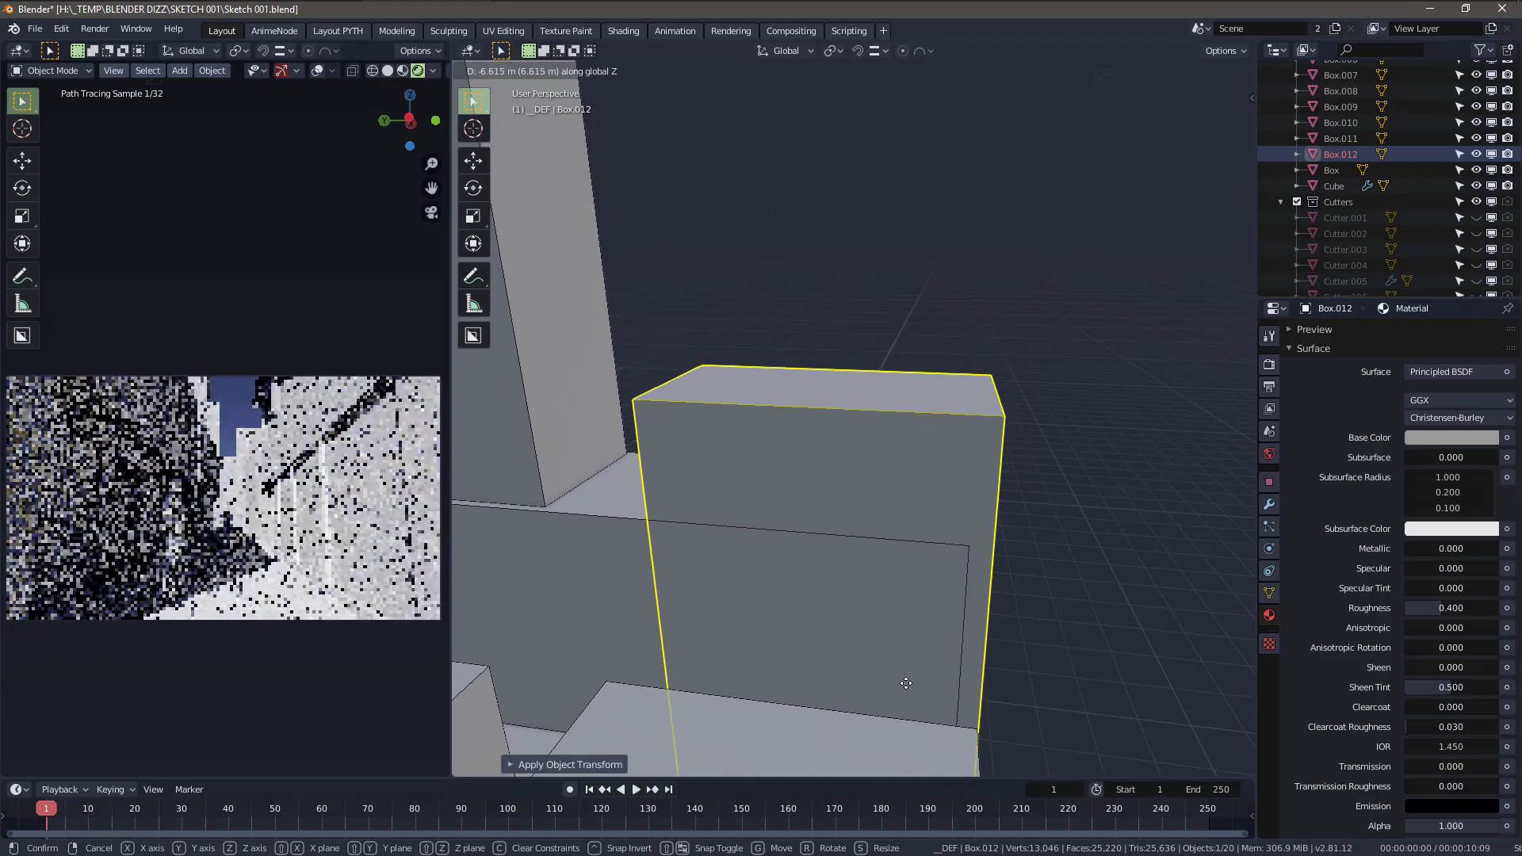
click(918, 719)
key(ctrl+s)
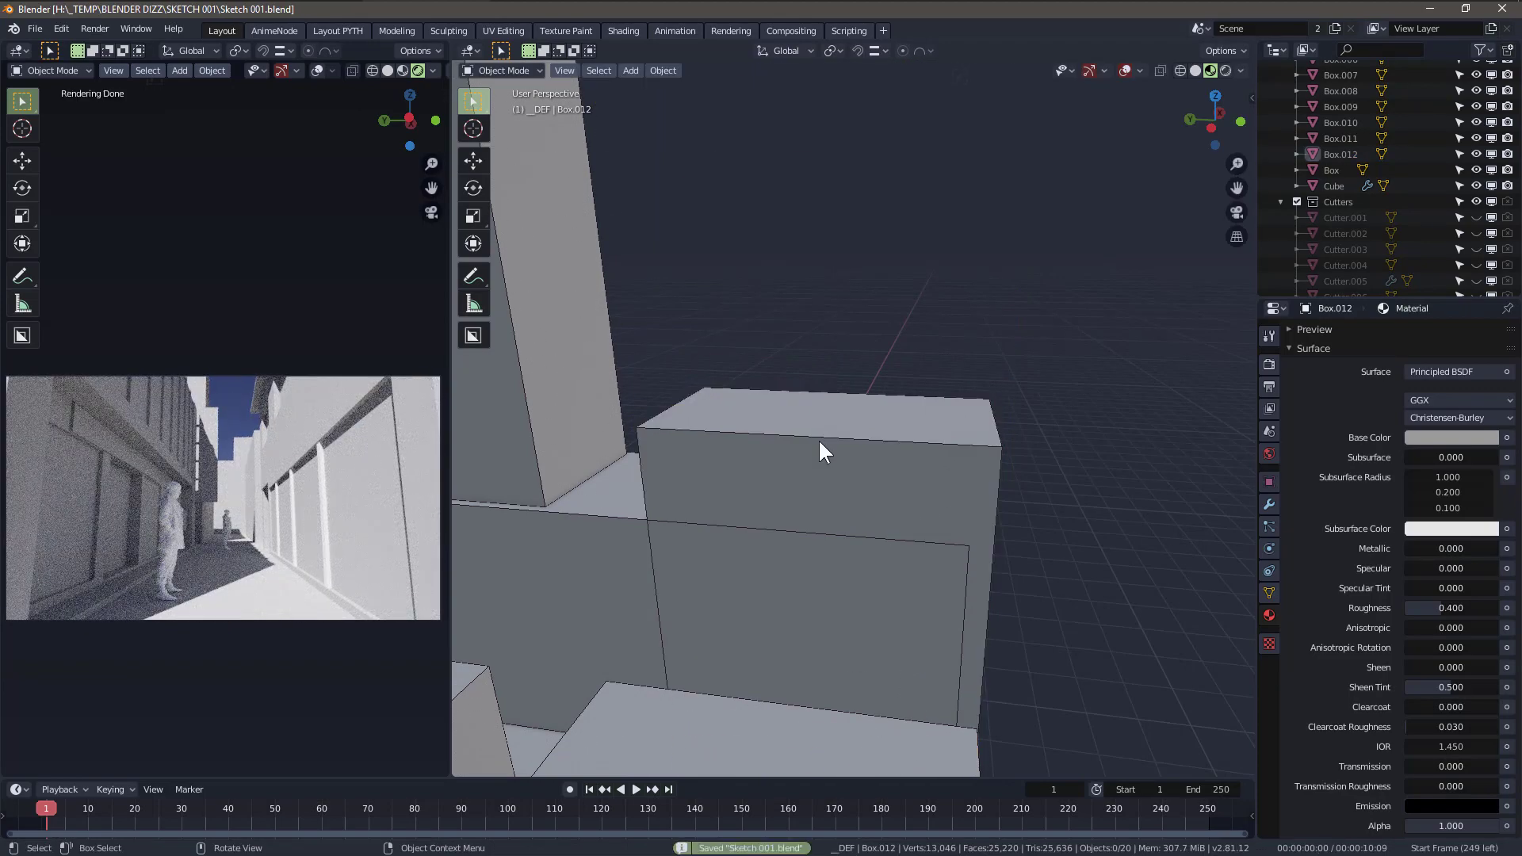
mouse_move(818, 439)
middle_down()
mouse_move(905, 461)
mouse_move(887, 508)
mouse_move(810, 424)
middle_up()
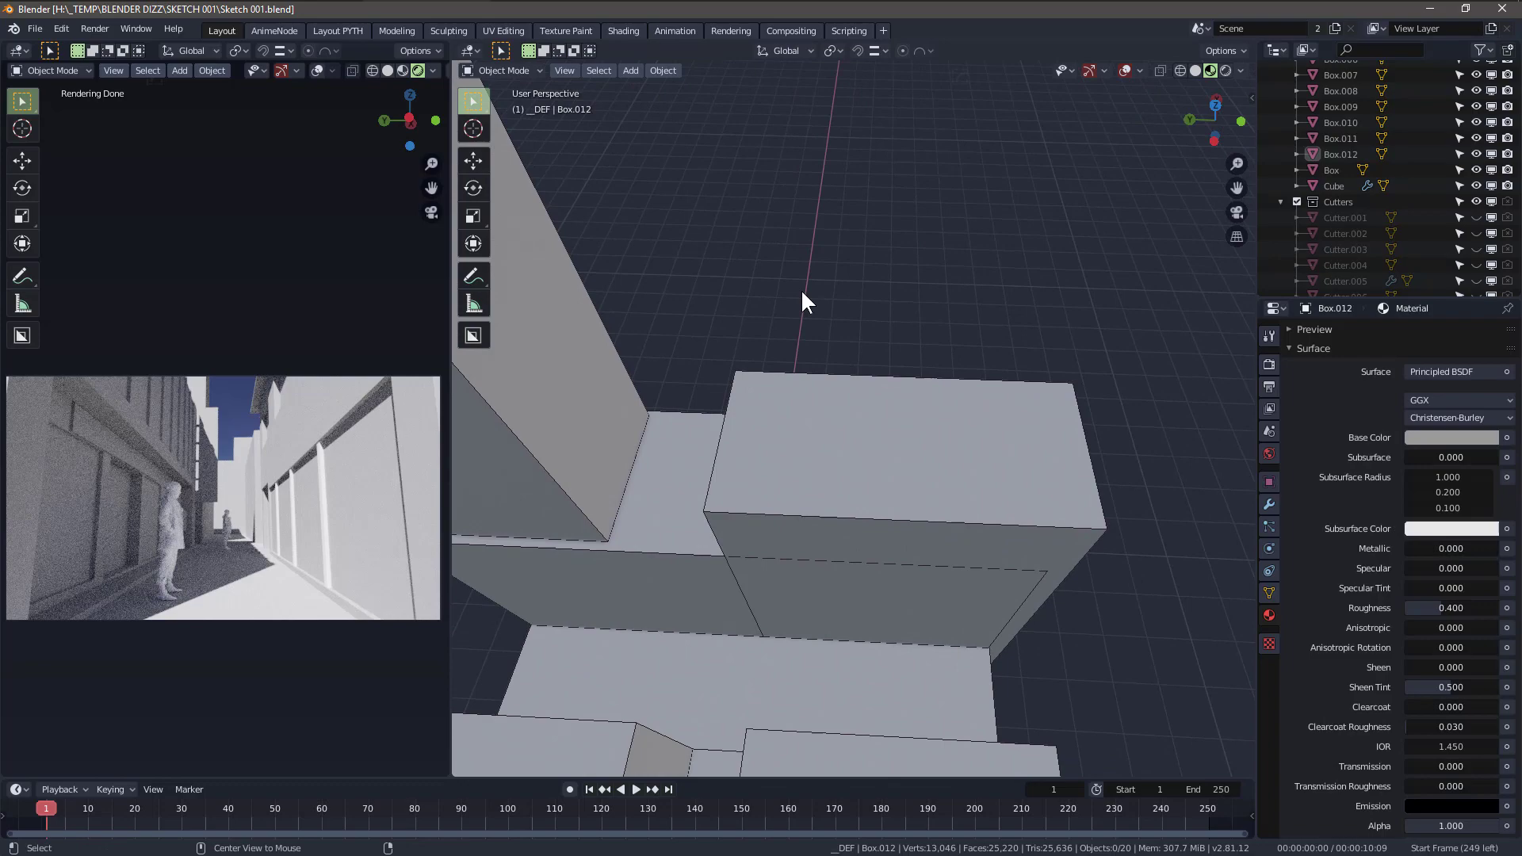
- With BoxCutter and face snapping, draw and extrude a thin slab on the box top
key(alt+w)
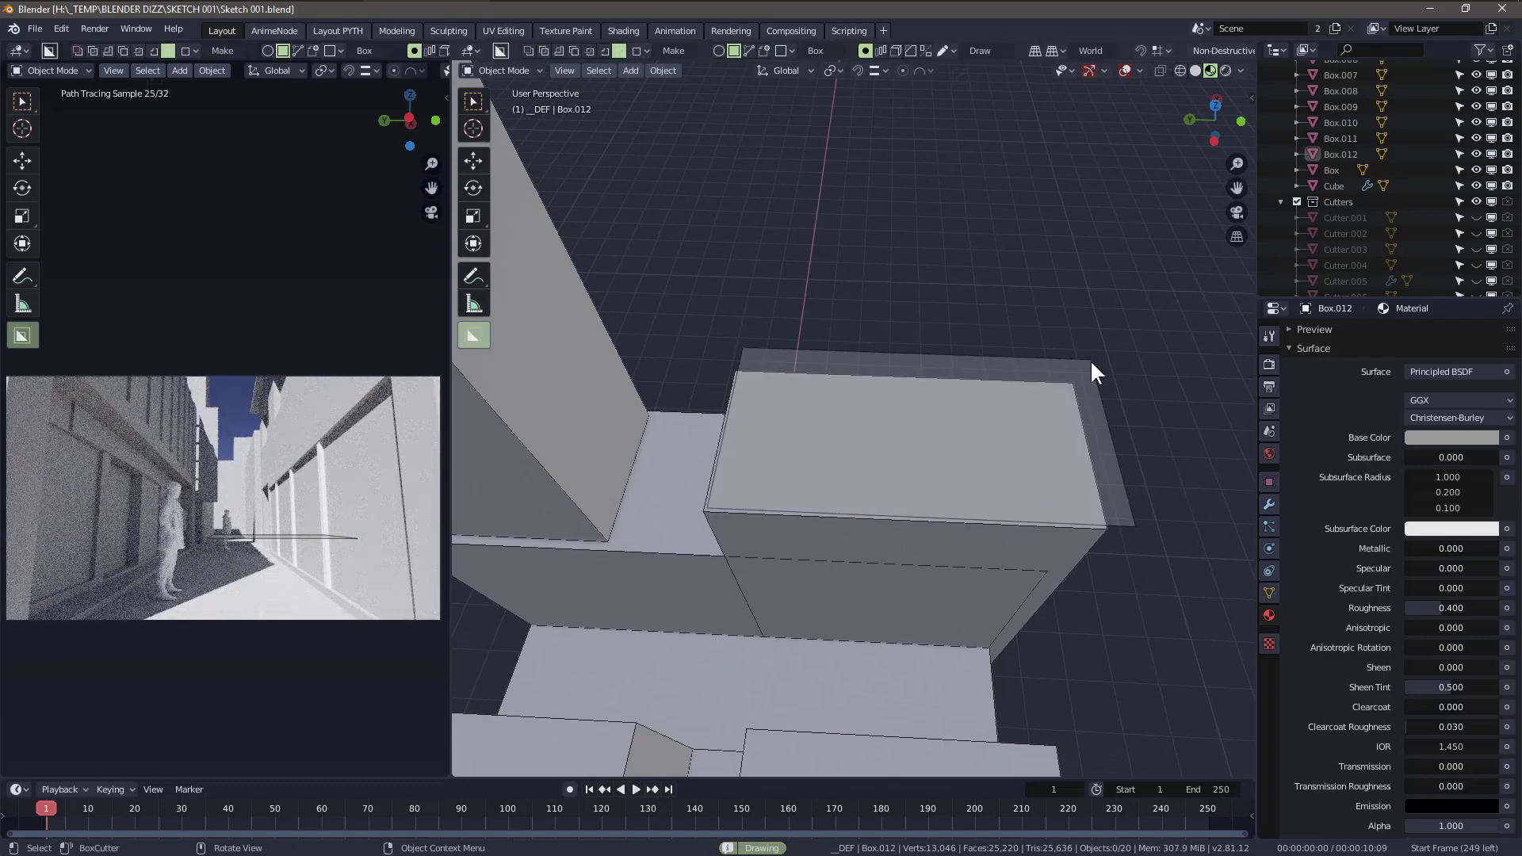
drag(1090, 359, 1108, 395)
mouse_move(1002, 410)
middle_down()
mouse_move(727, 323)
mouse_move(779, 389)
mouse_move(952, 382)
mouse_move(686, 435)
middle_up()
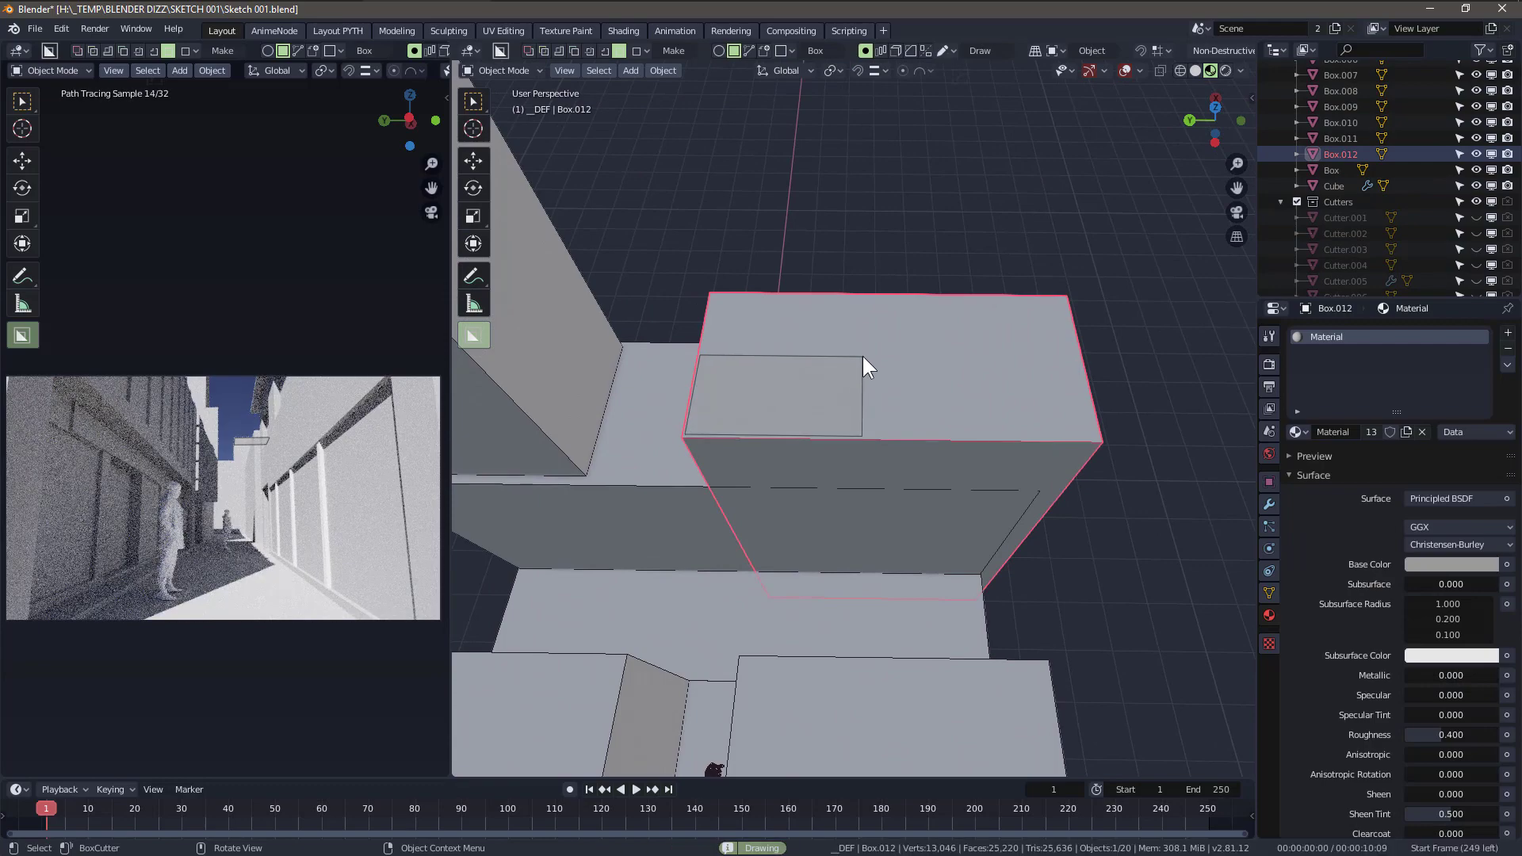
click(879, 70)
click(838, 164)
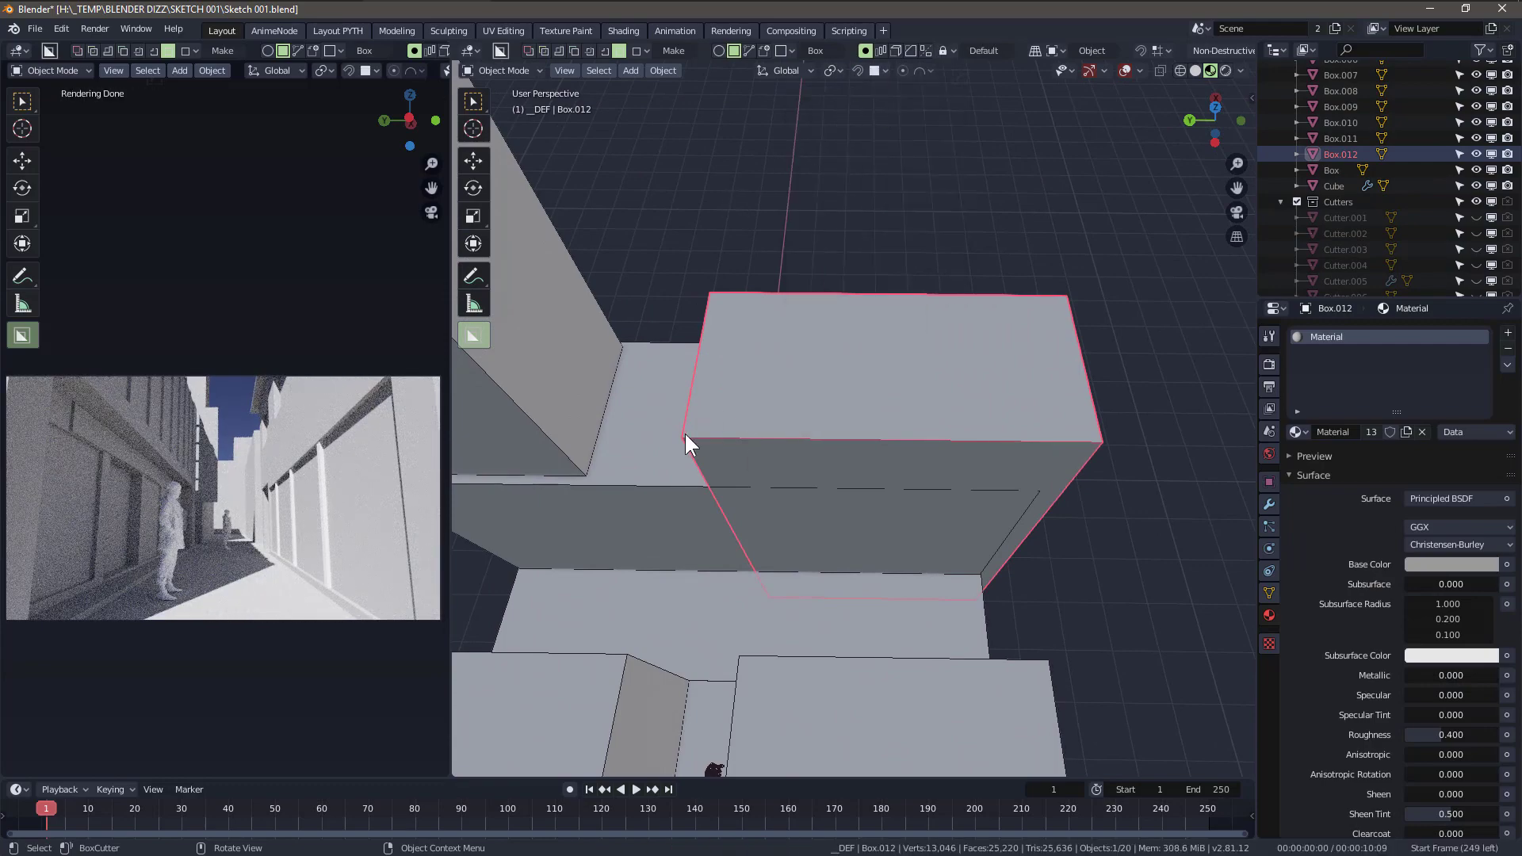
drag(687, 438, 1125, 286)
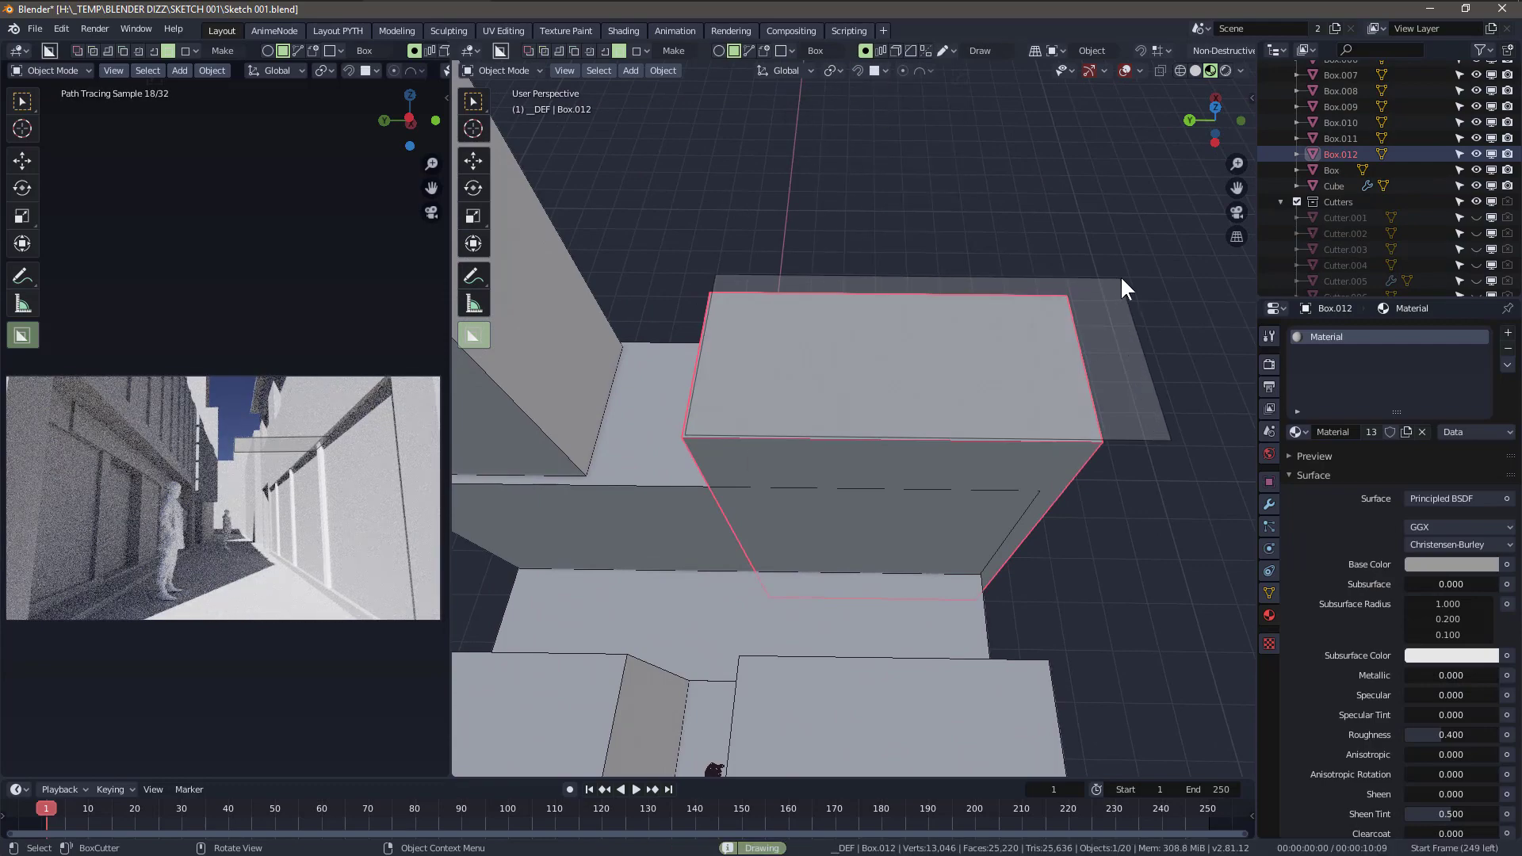
click(1088, 313)
- Select the new slab and tilt it -25° on Y
mouse_move(790, 331)
middle_down()
mouse_move(961, 336)
mouse_move(1025, 386)
mouse_move(960, 353)
middle_up()
click(989, 346)
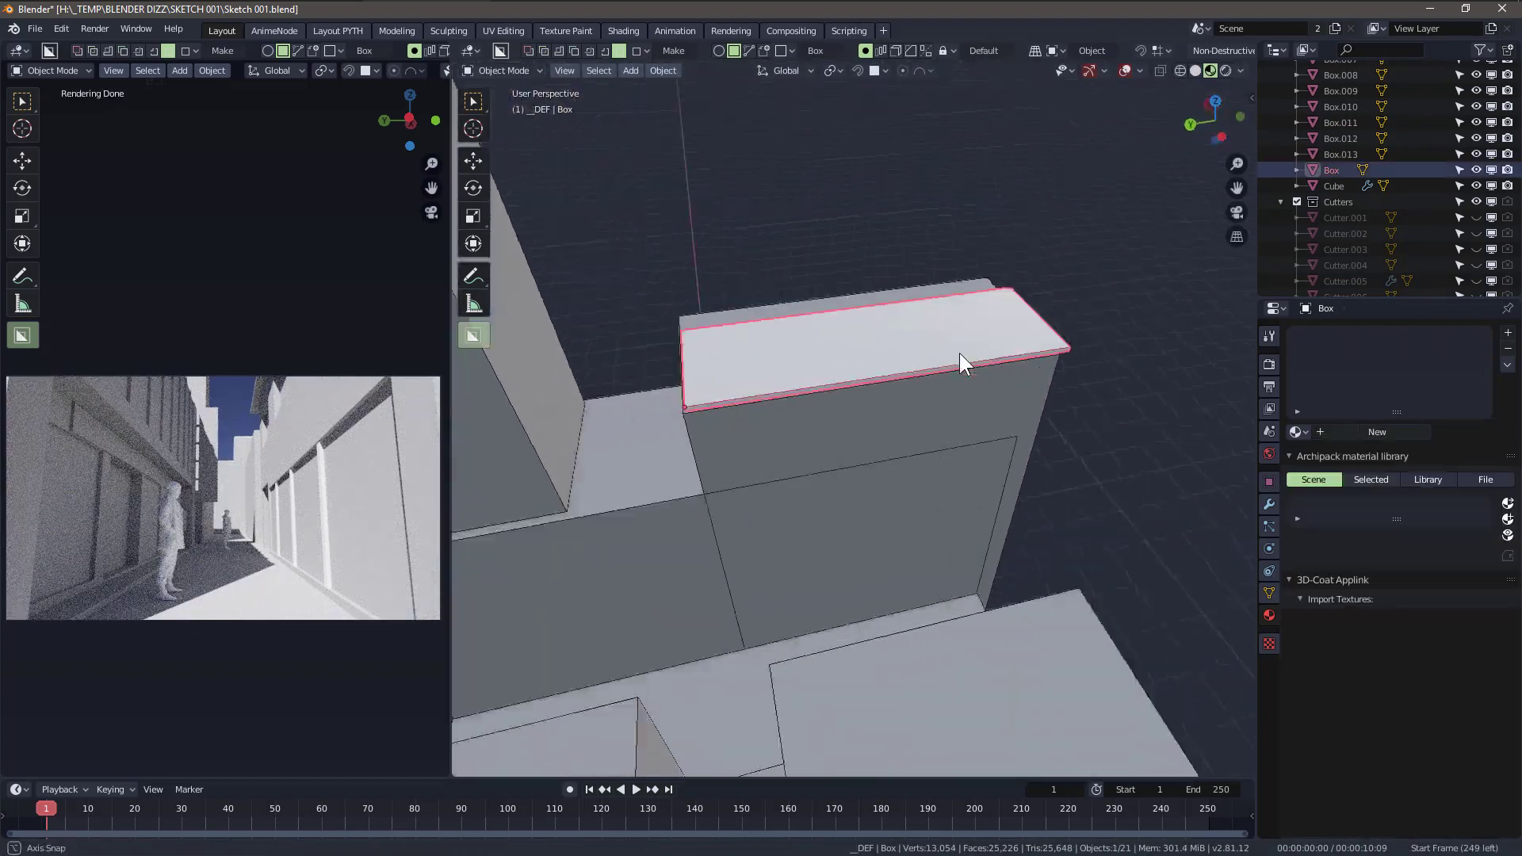
key(g)
click(959, 353)
click(1215, 119)
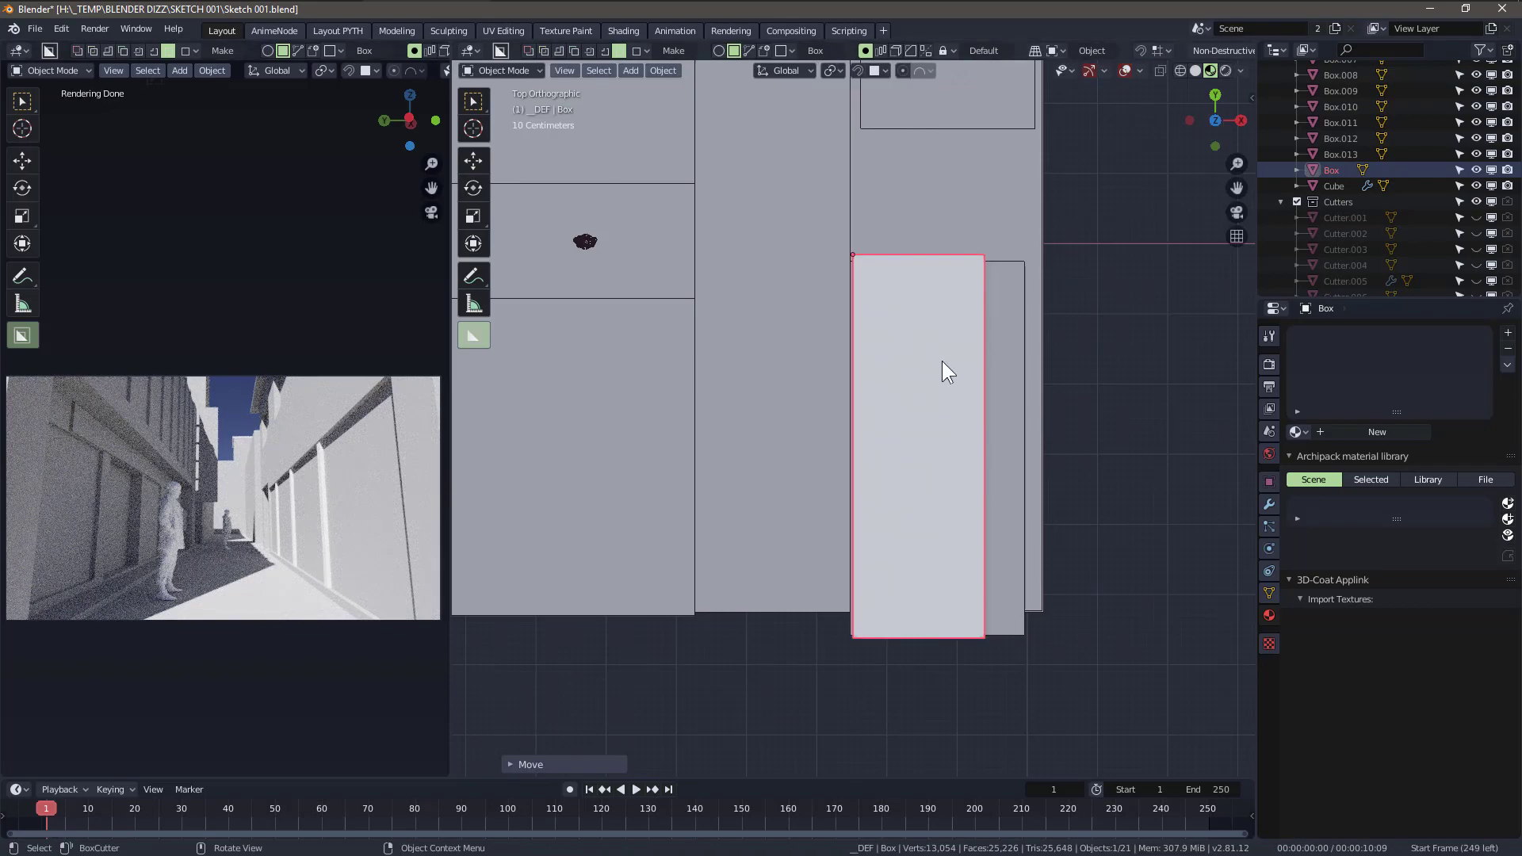
mouse_move(942, 361)
middle_down()
mouse_move(822, 359)
mouse_move(889, 311)
middle_up()
text(ry-25)
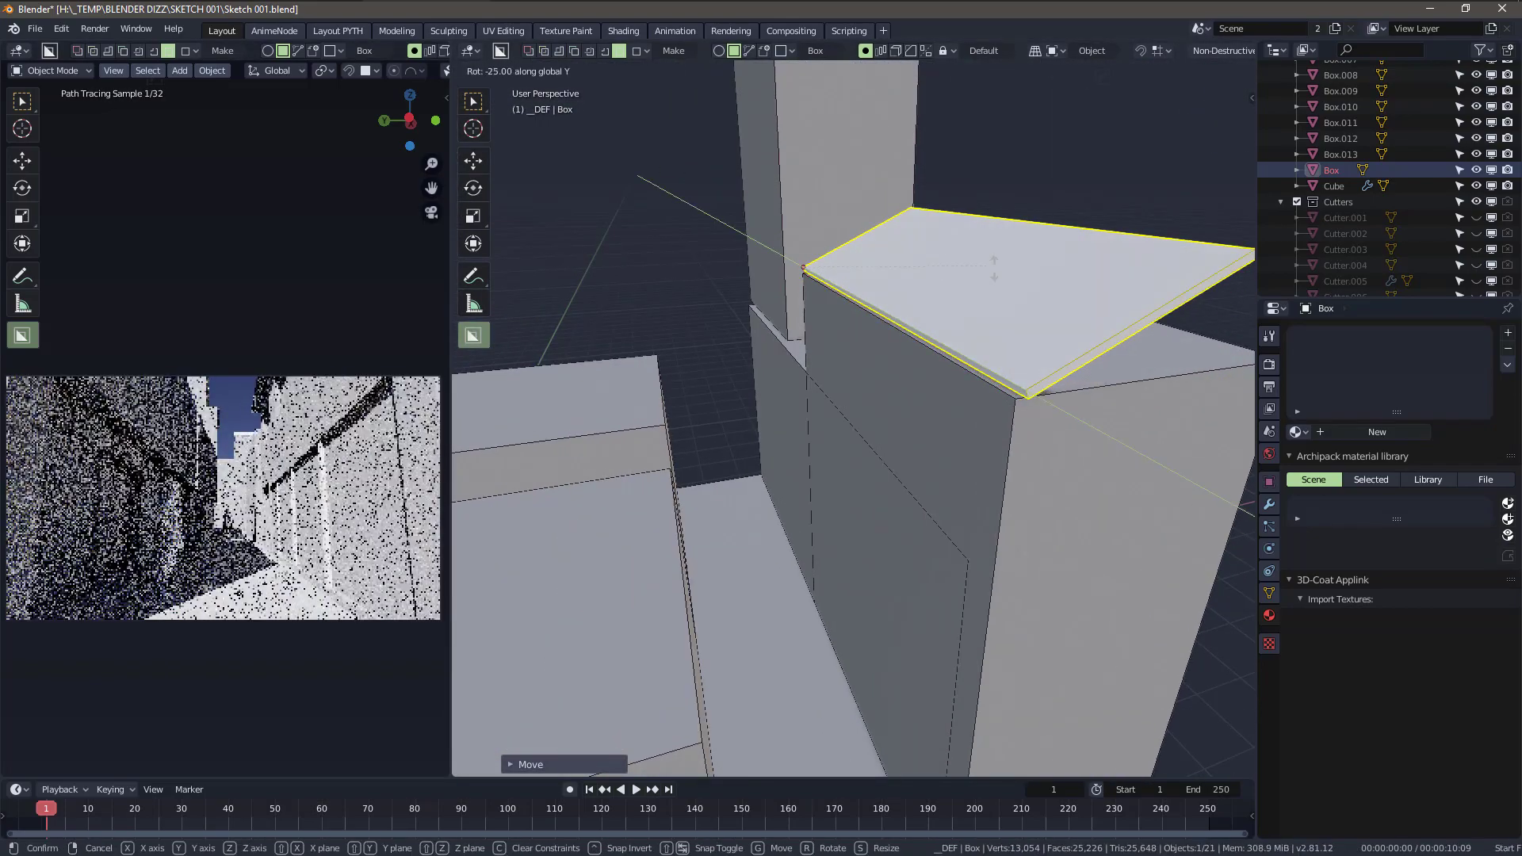
click(928, 264)
middle_drag(929, 265, 934, 272)
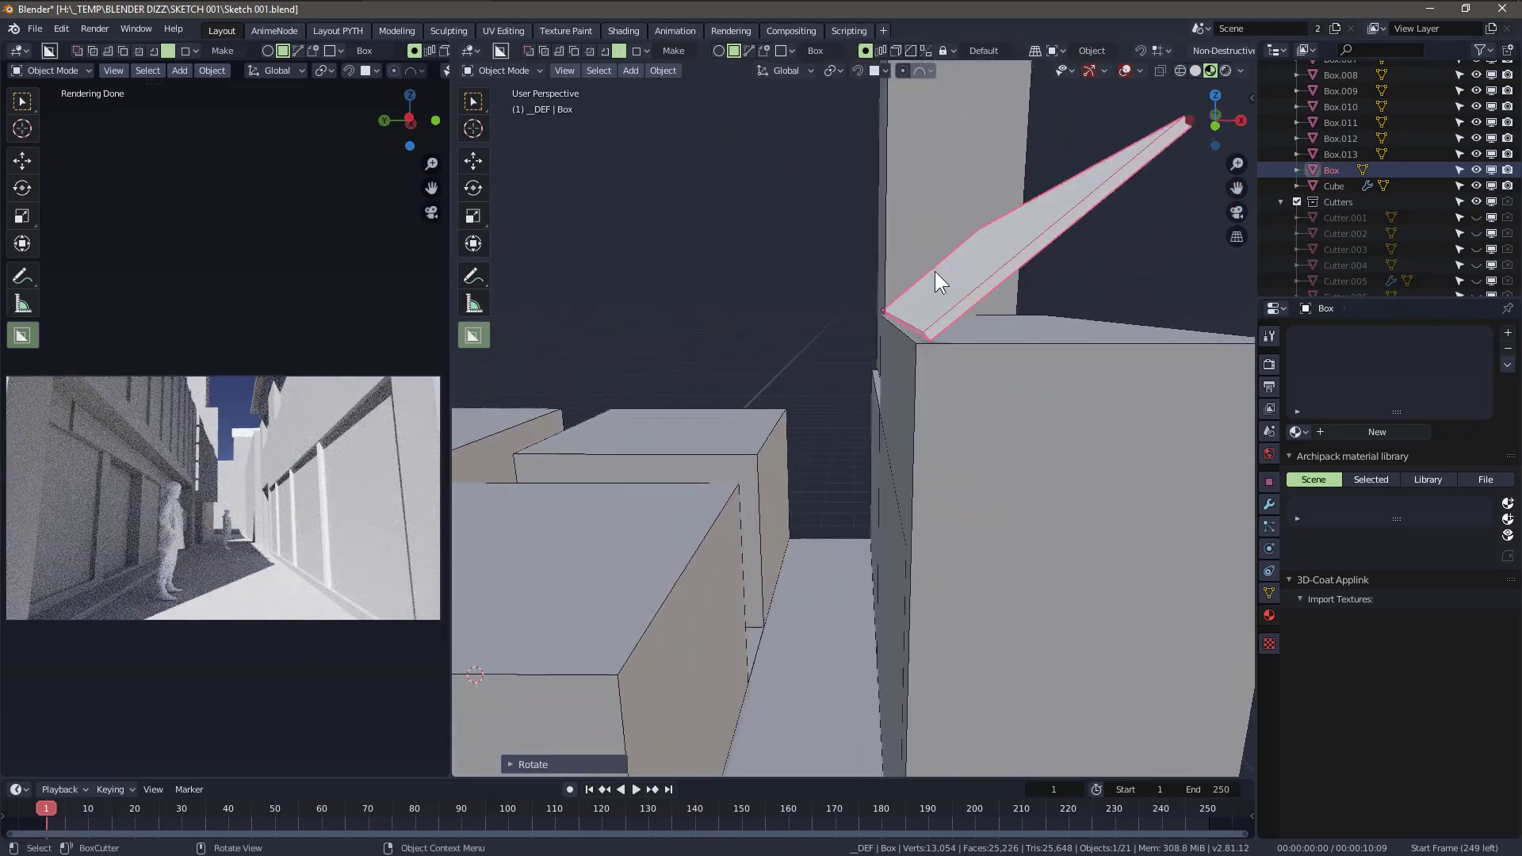
- In front view, seat the slab on the box top and assign the shared Material
key(KP_1)
key(g)
click(931, 334)
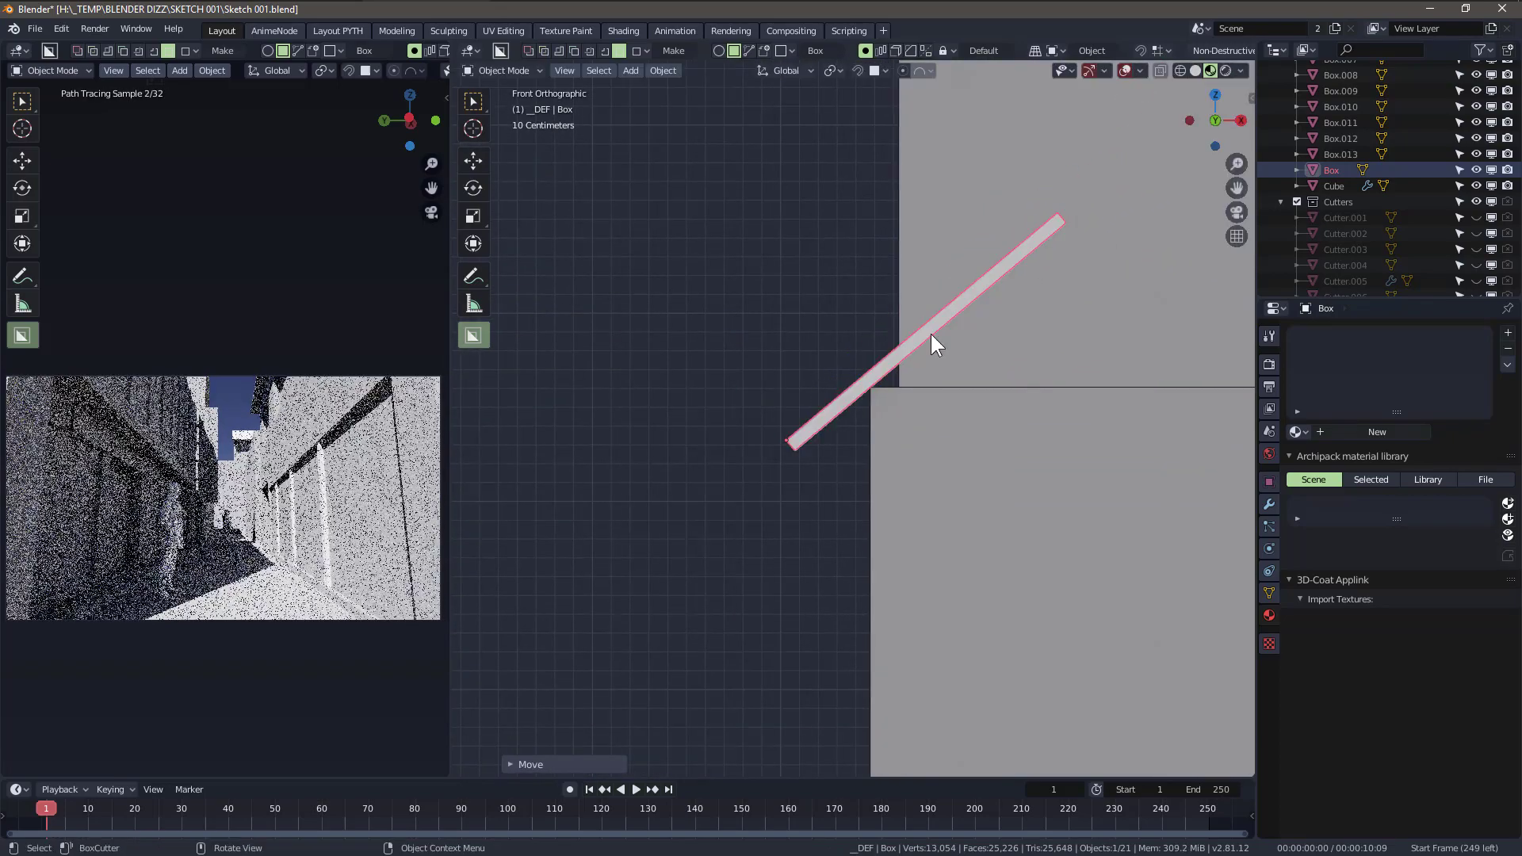
middle_drag(931, 333, 984, 399)
click(1300, 432)
click(1321, 453)
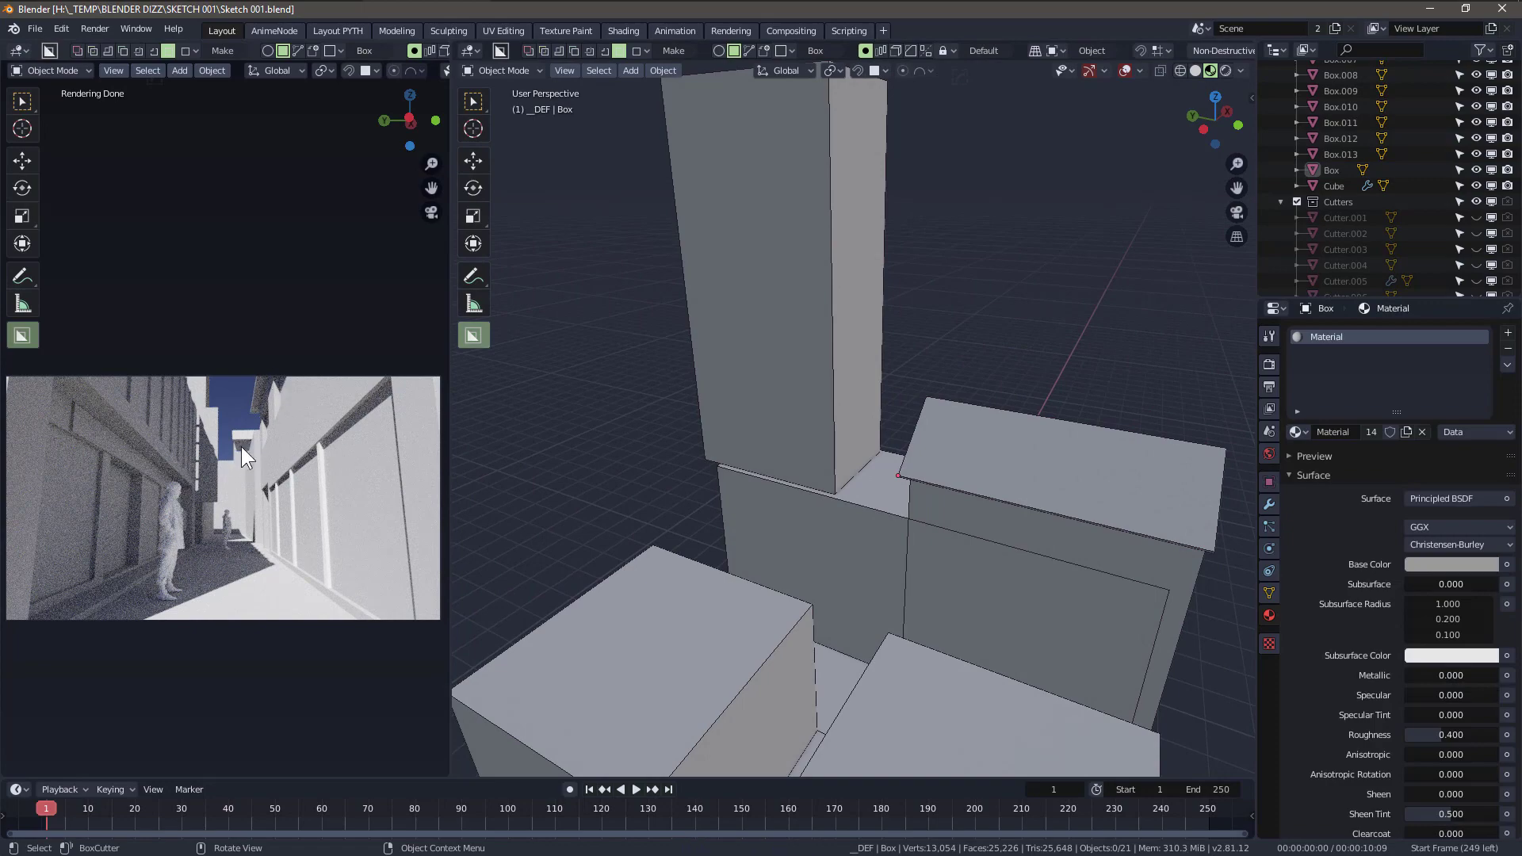
scroll(855, 521, down, 4)
- Draw a large BoxCutter slab under the buildings, save, and show the N sidebar
mouse_move(864, 537)
middle_down()
mouse_move(775, 572)
mouse_move(939, 524)
middle_up()
mouse_move(584, 564)
mouse_down()
mouse_move(1048, 458)
mouse_move(1068, 425)
mouse_move(1204, 782)
mouse_up()
click(829, 595)
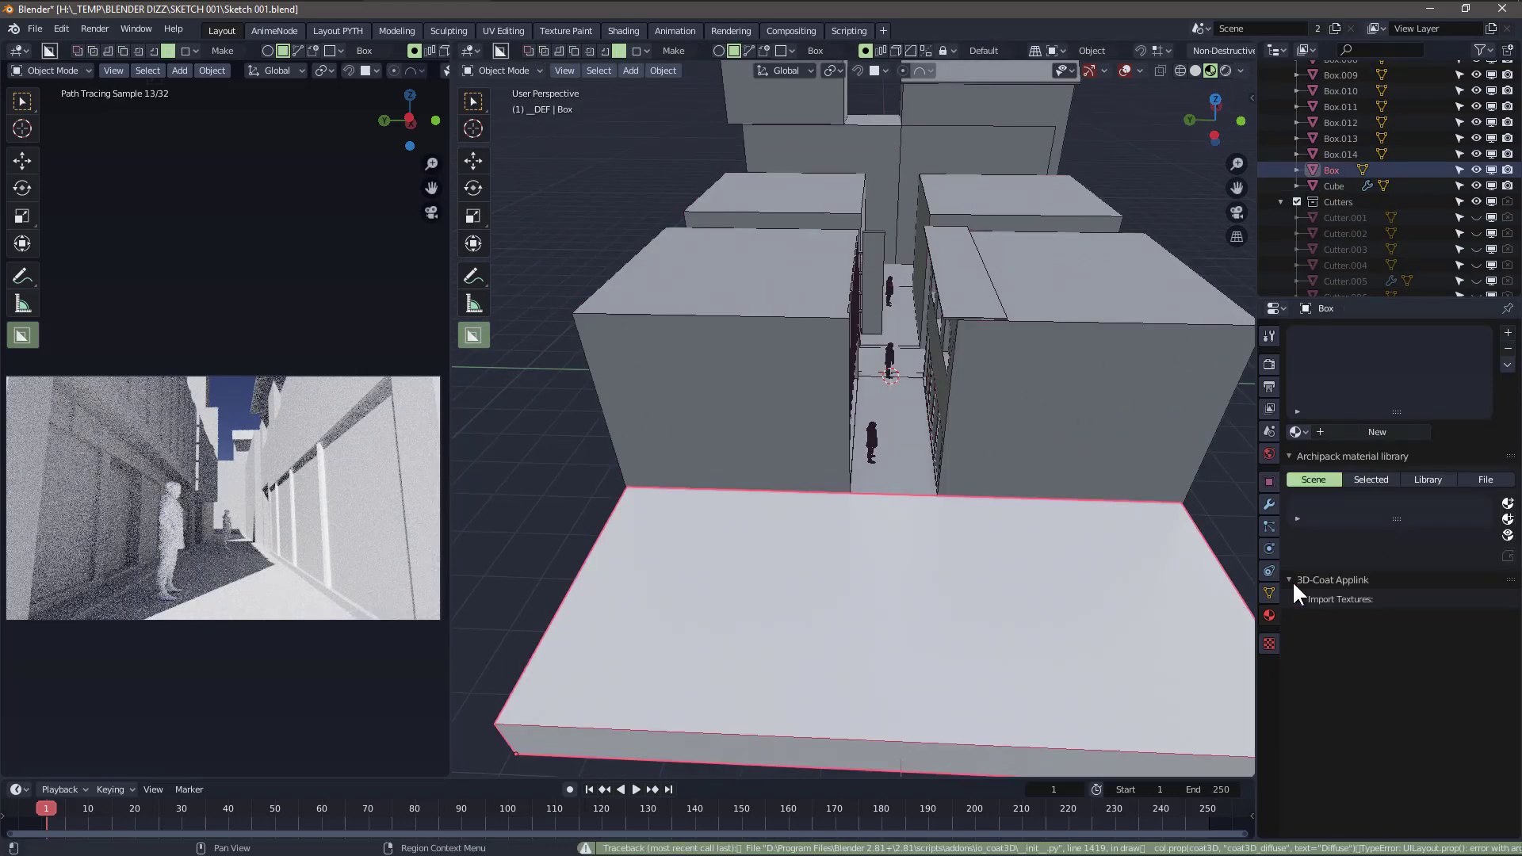
middle_drag(833, 571, 781, 575)
key(ctrl+s)
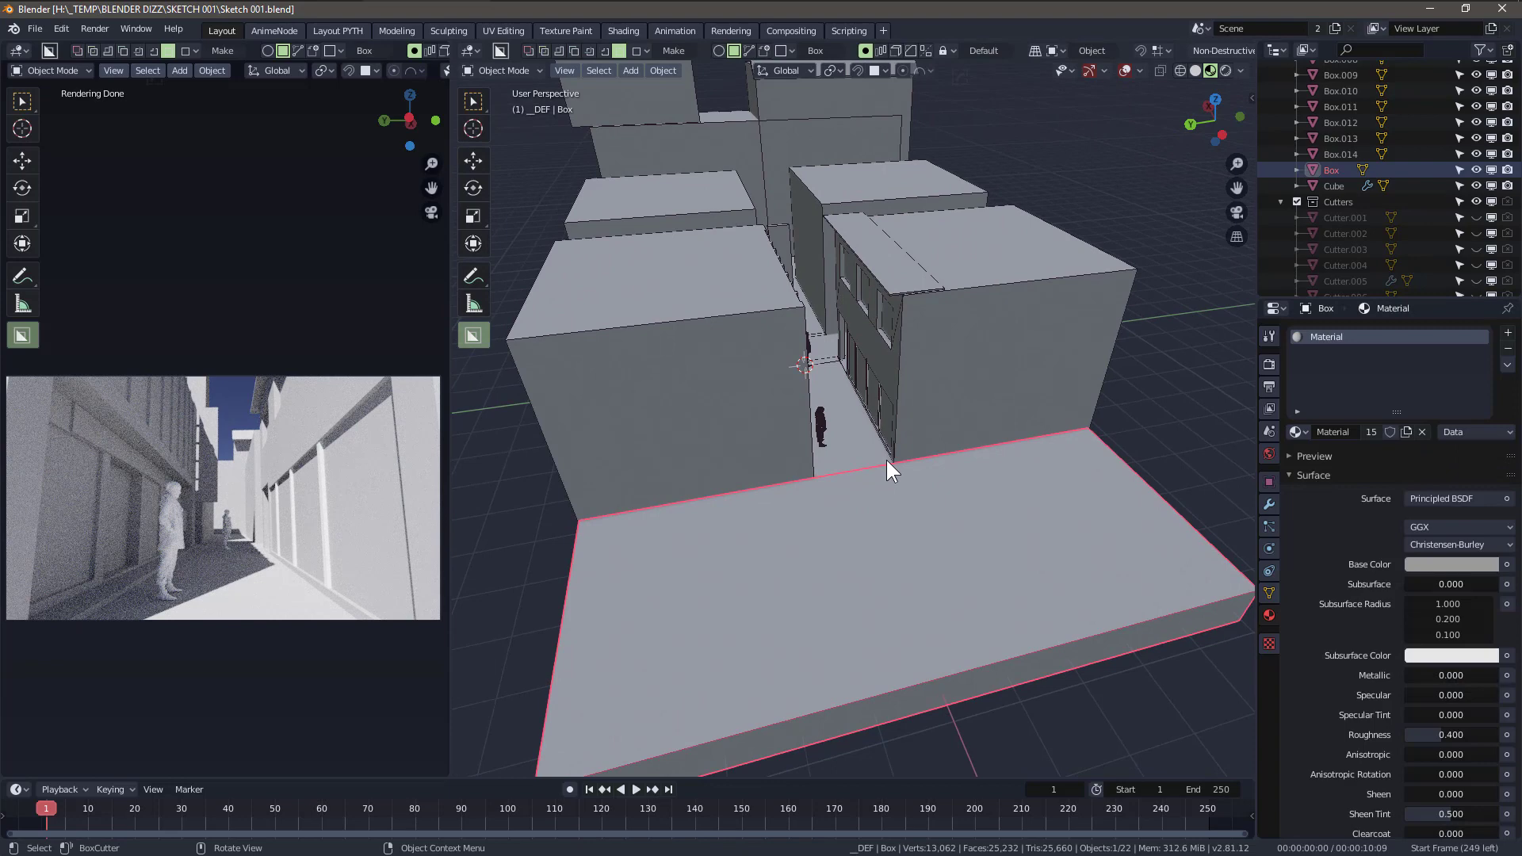
middle_drag(886, 460, 915, 465)
scroll(914, 465, up, 1)
key(n)
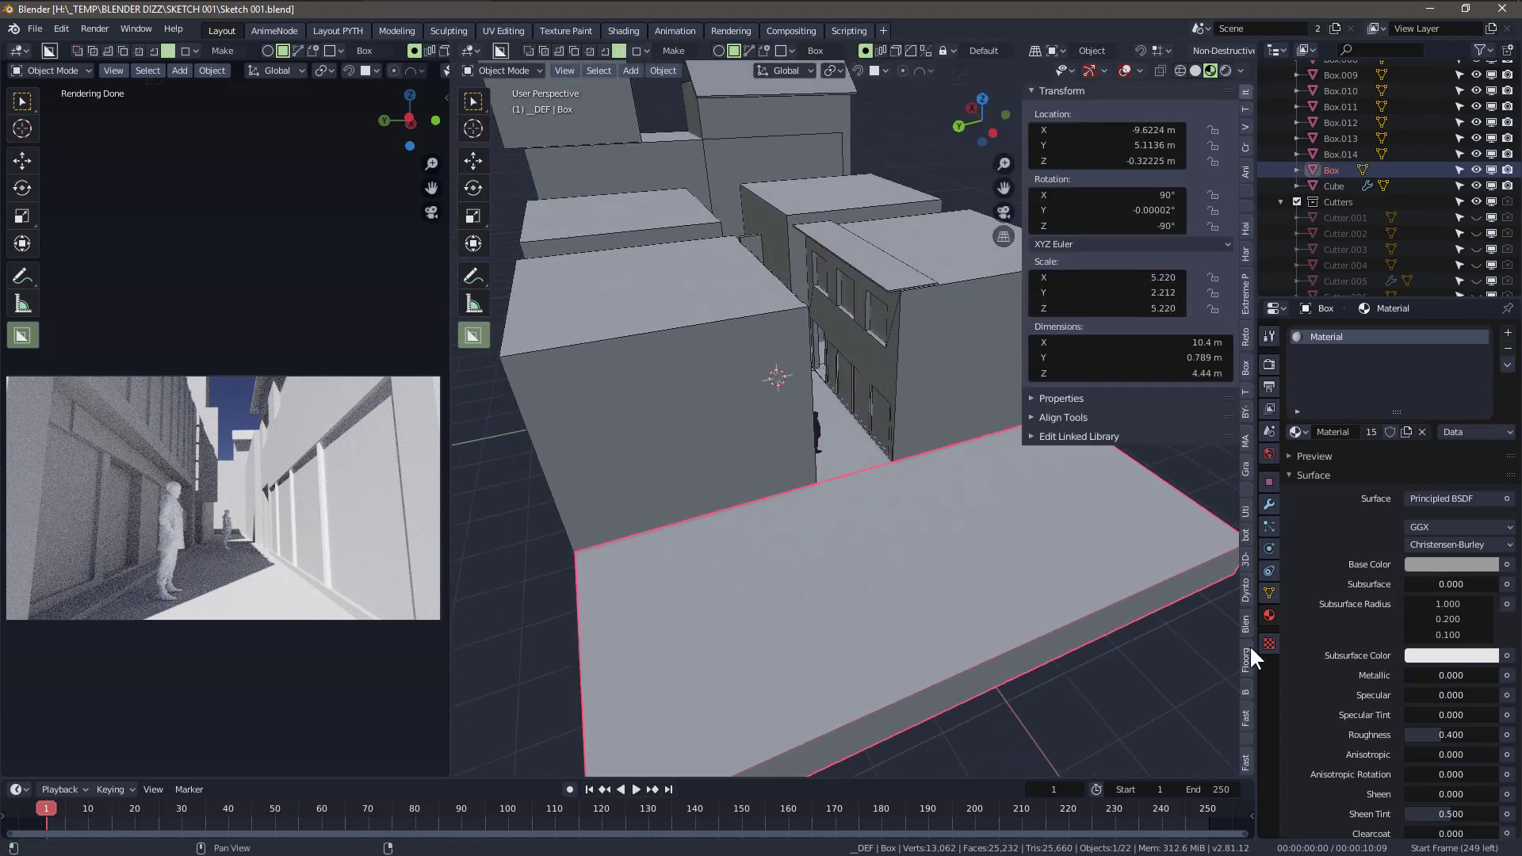
- Plant a Birch from the botaniq deciduous trees
click(1247, 536)
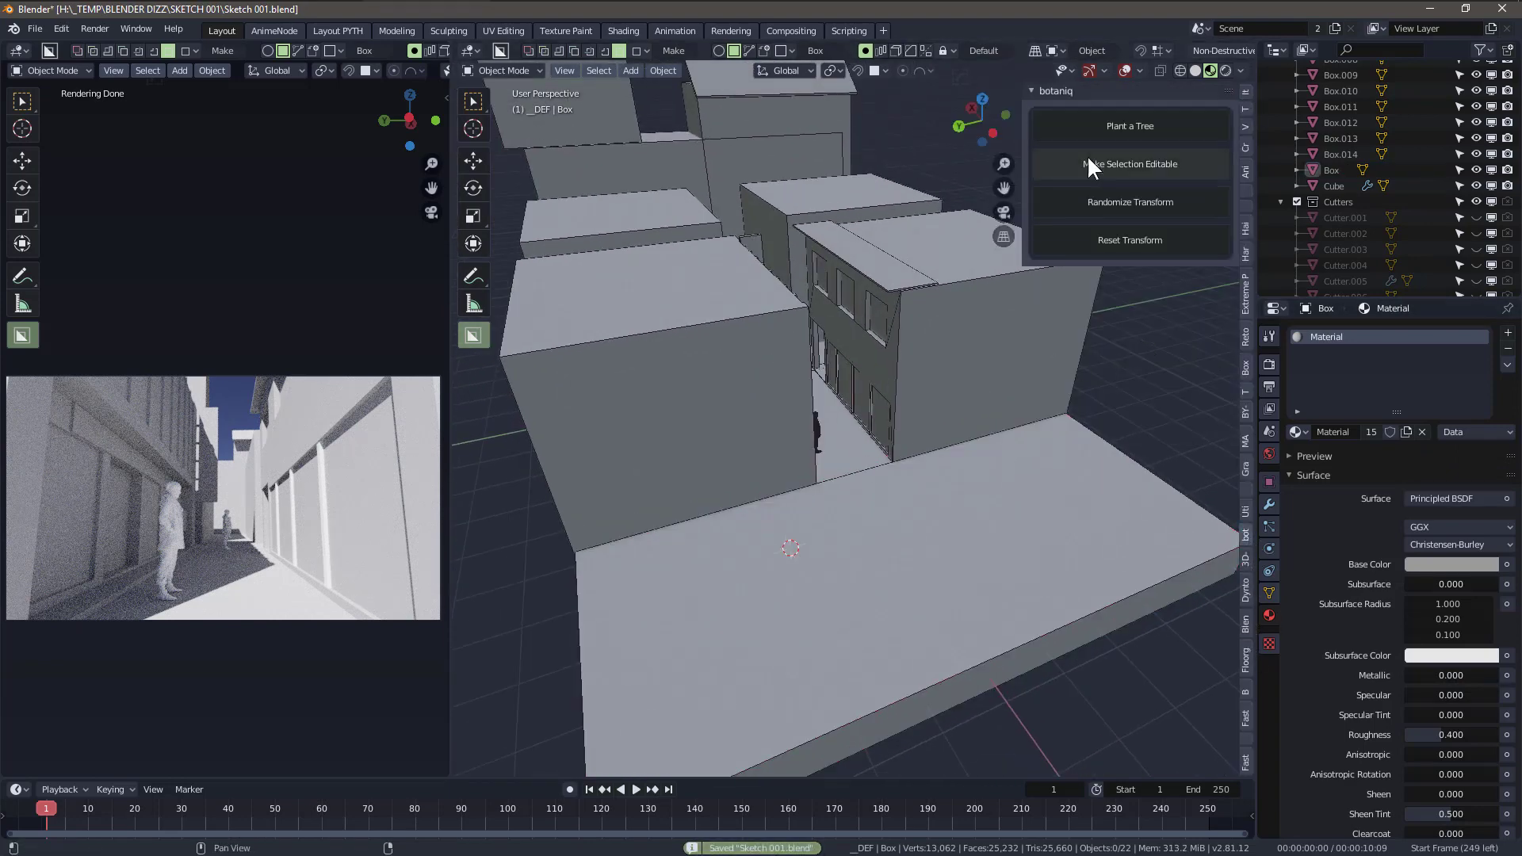
click(1130, 125)
click(1153, 139)
click(1108, 158)
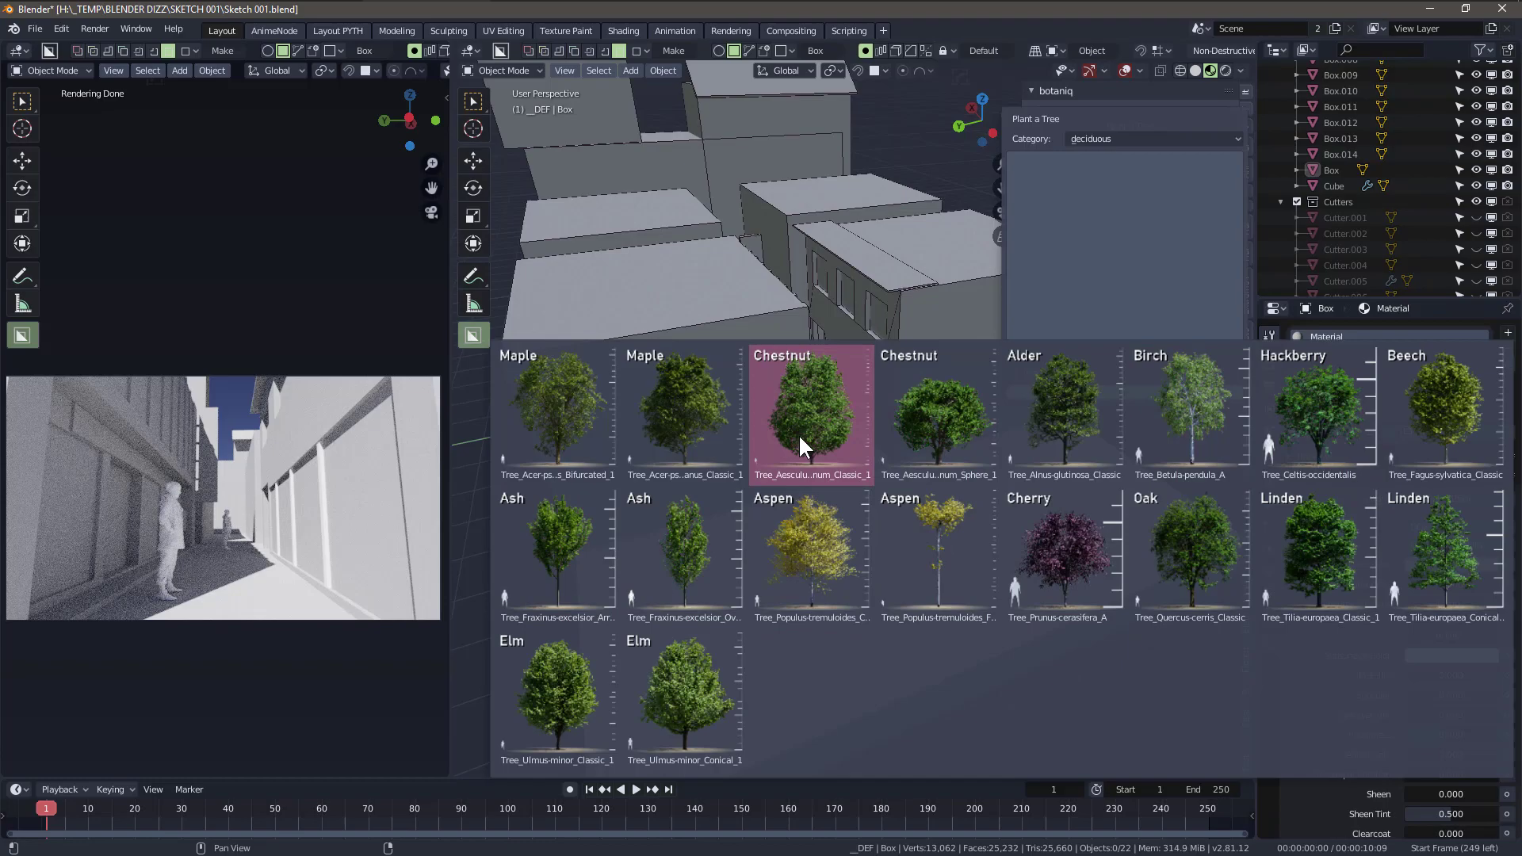
click(1225, 422)
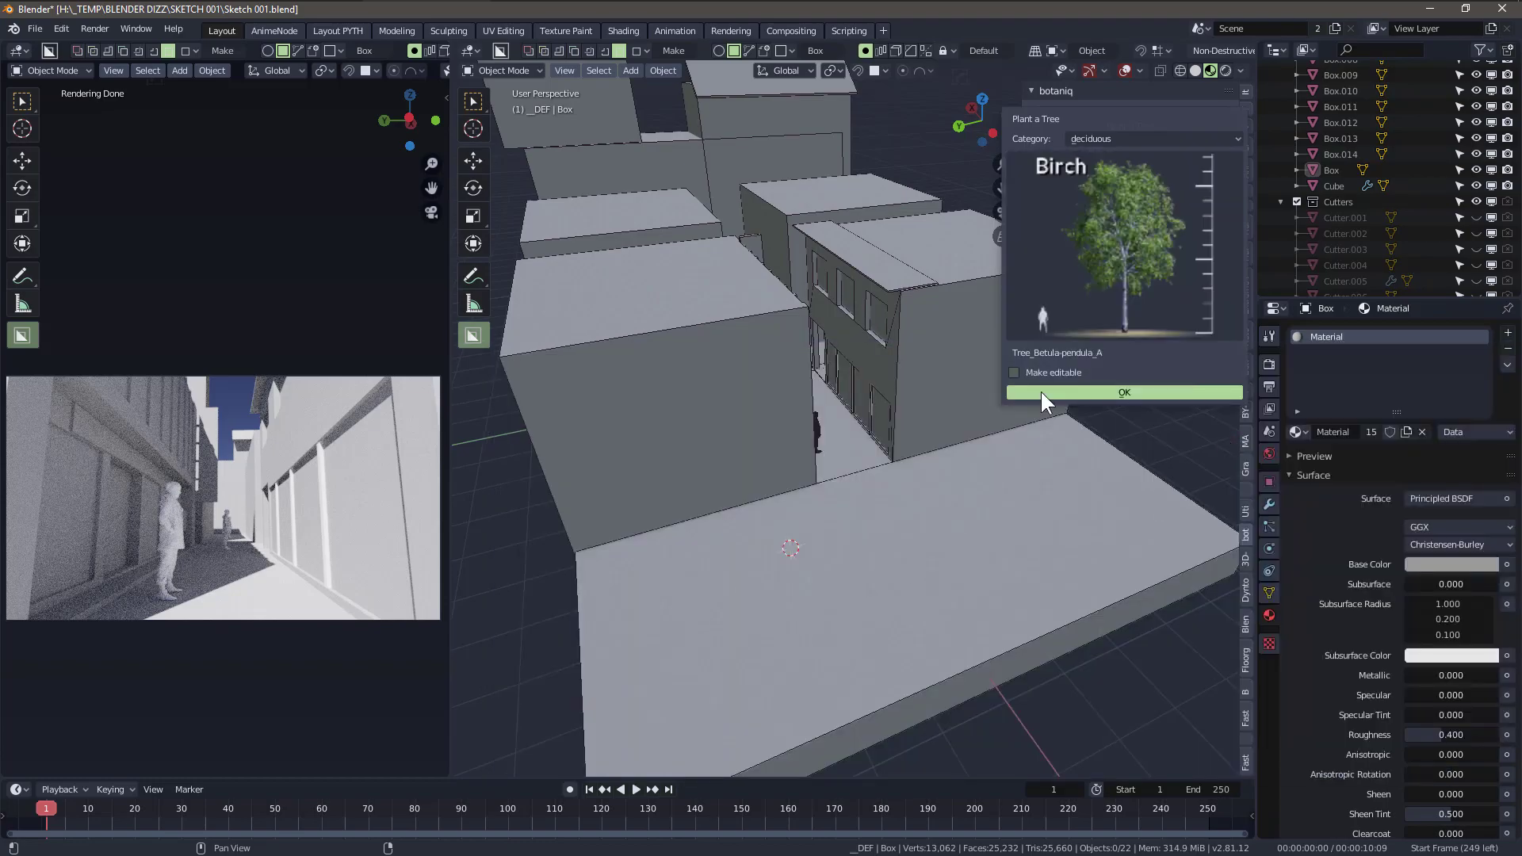
click(1041, 392)
- Shrink the birch, place it on the pavement by the building, and deselect
key(s)
click(794, 559)
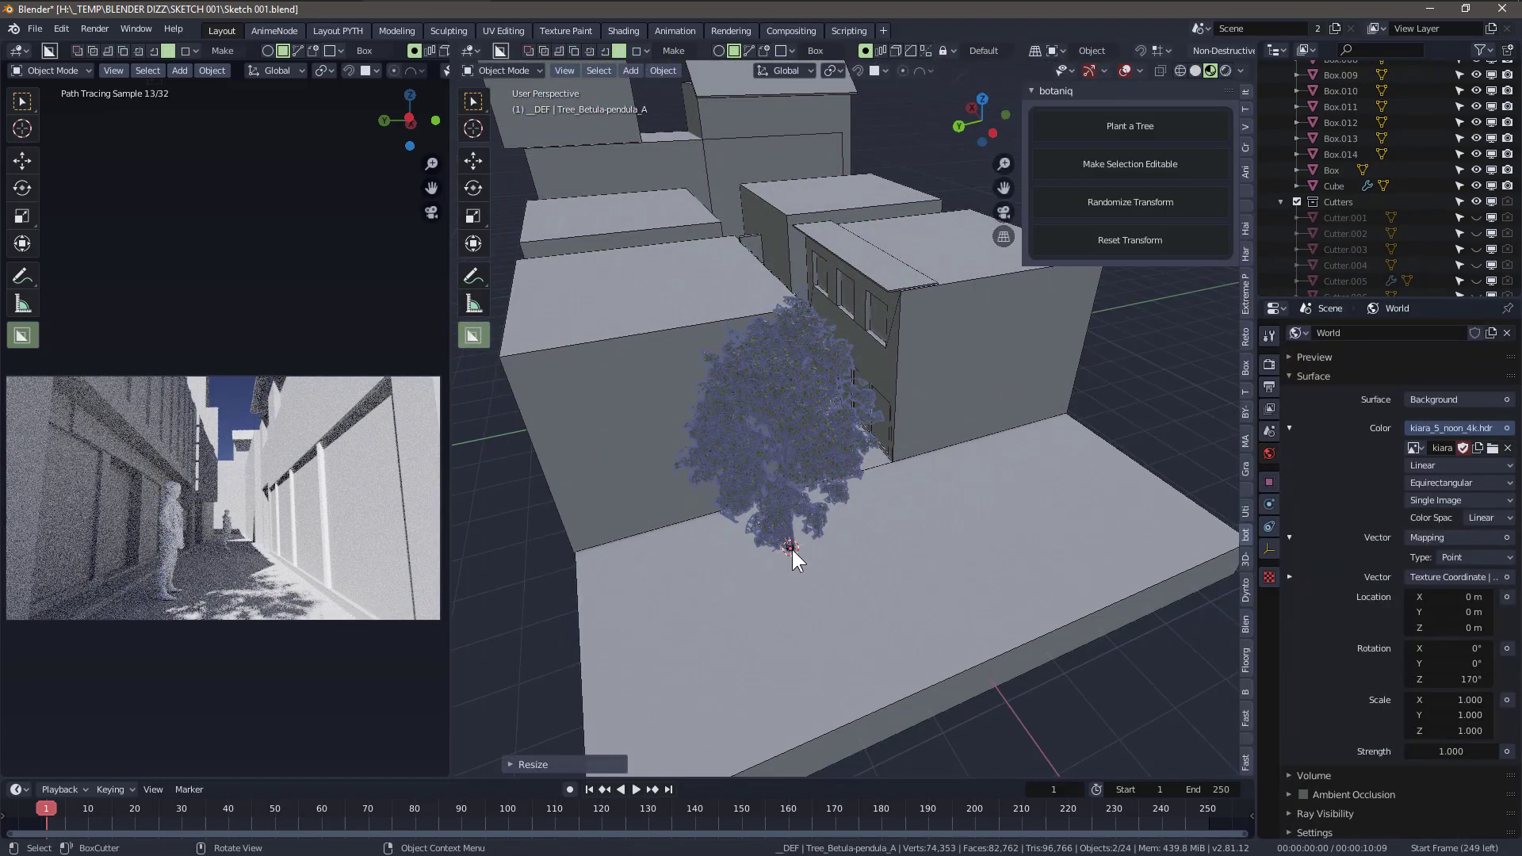
key(g)
click(842, 574)
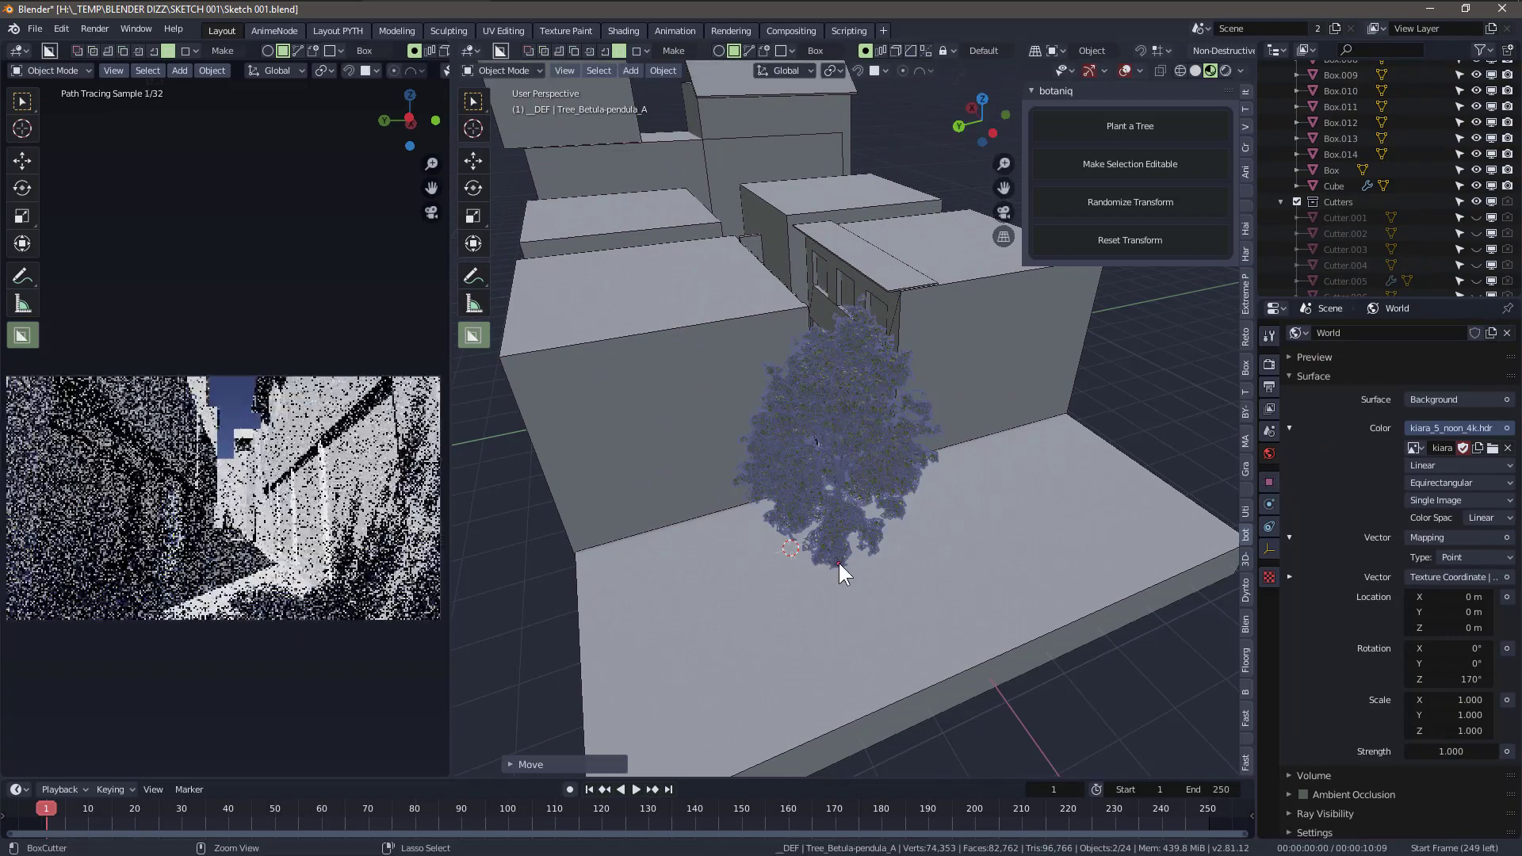
key(alt+a)
- Save as Sketch 002.blend and hide the birch tree in the outliner
key(ctrl+shift+s)
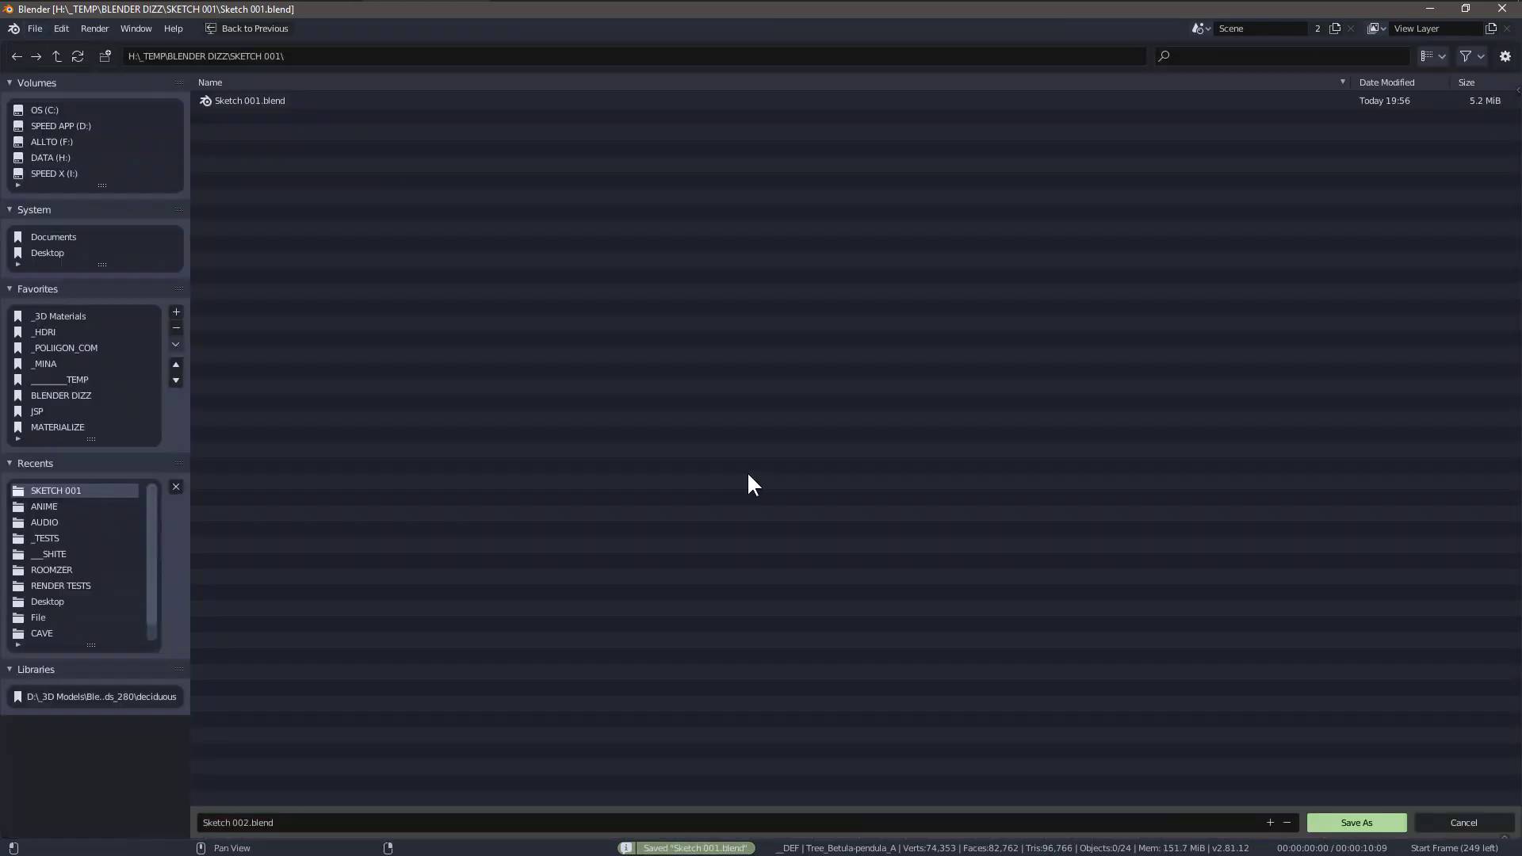
key(Return)
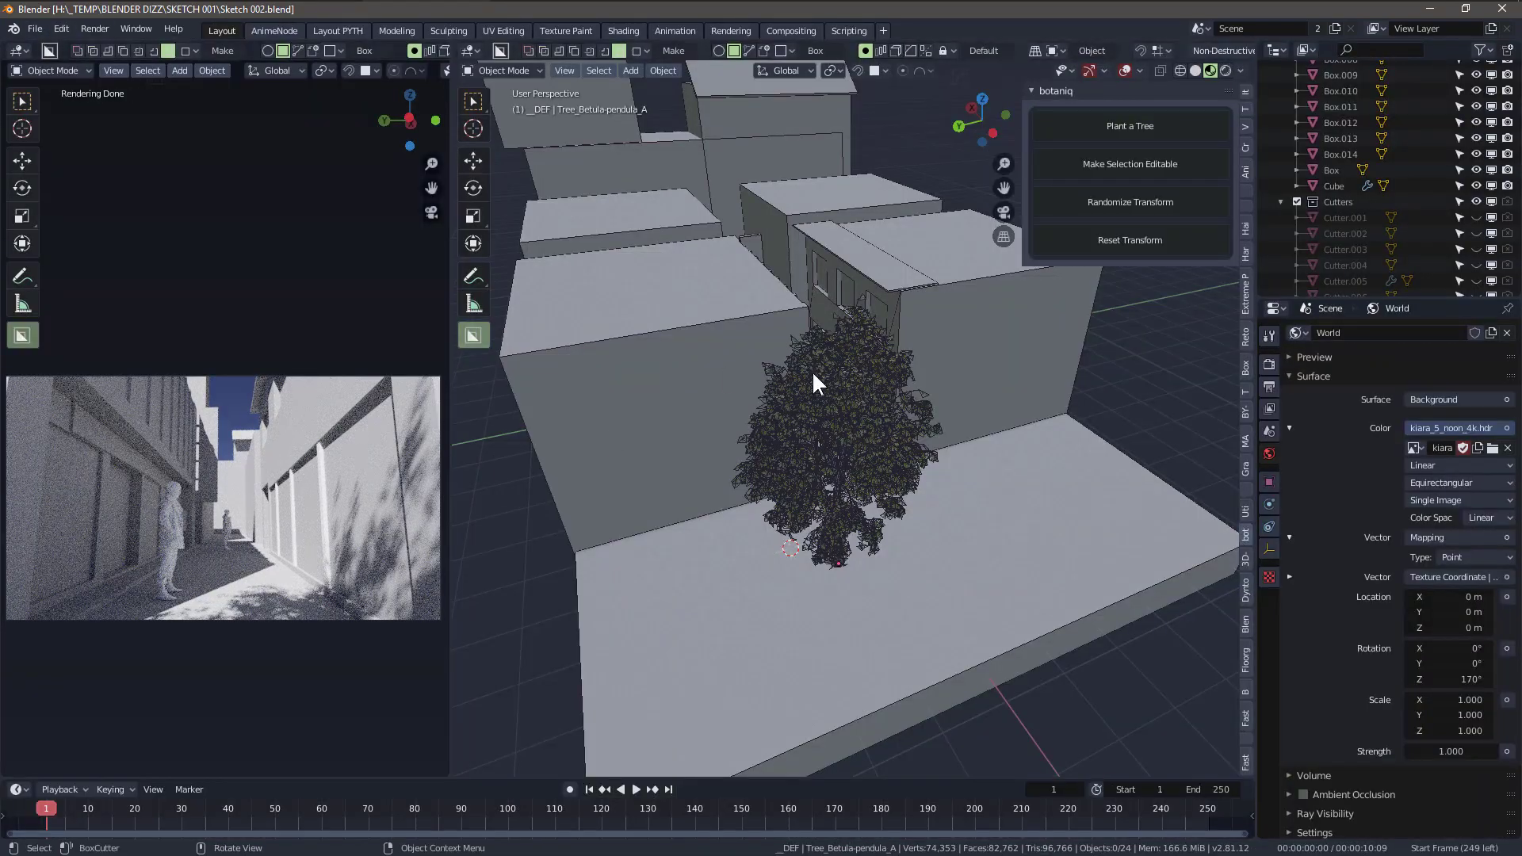
click(813, 371)
scroll(1362, 196, up, 5)
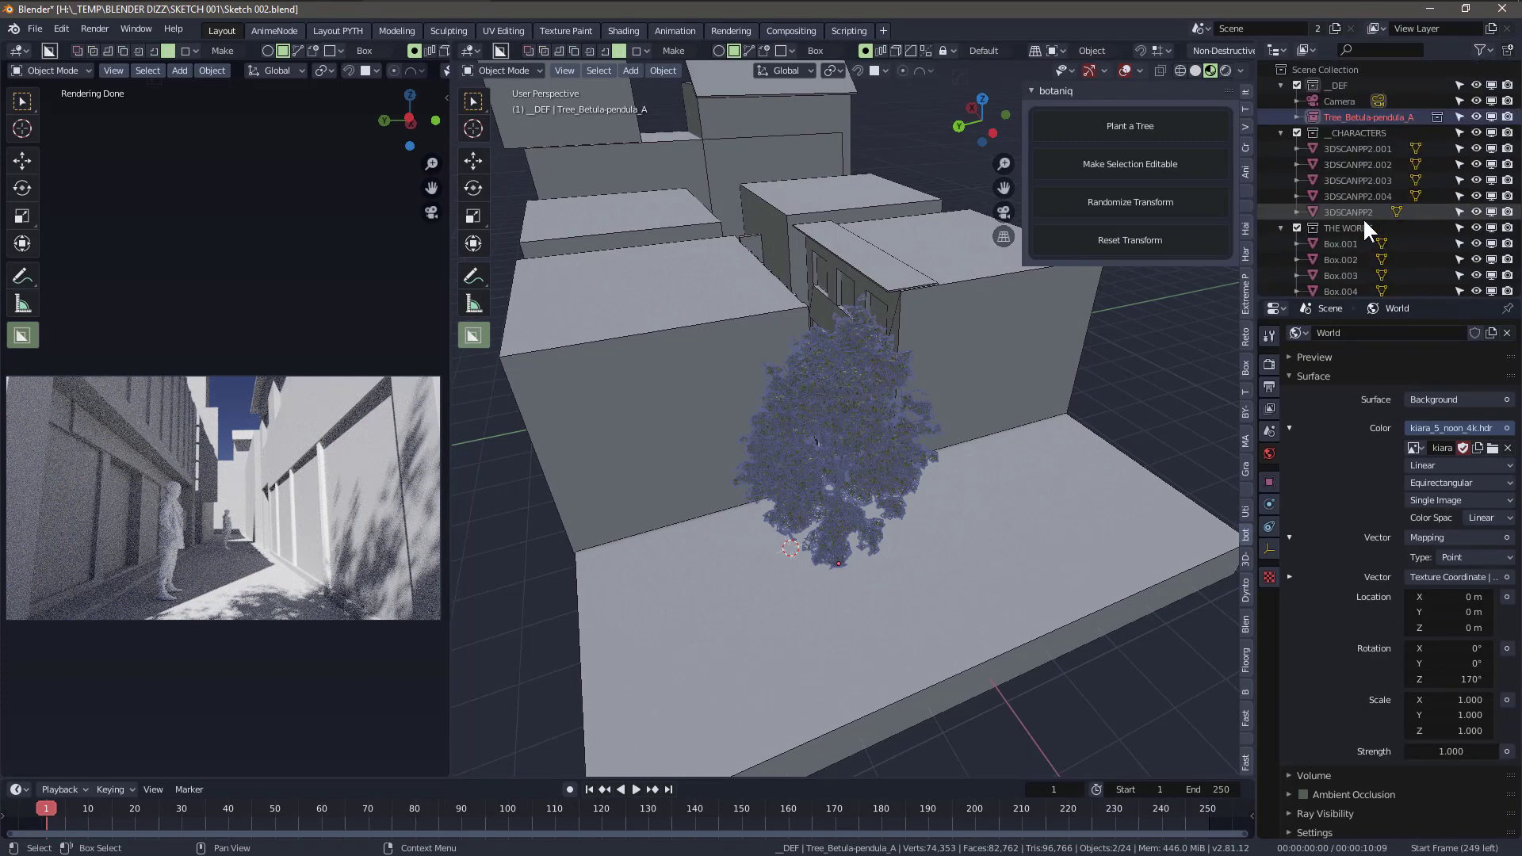
click(1476, 117)
- Draw a slab jutting from a building facade and give it an existing material
mouse_move(867, 392)
middle_down()
mouse_move(861, 333)
mouse_move(833, 343)
middle_up()
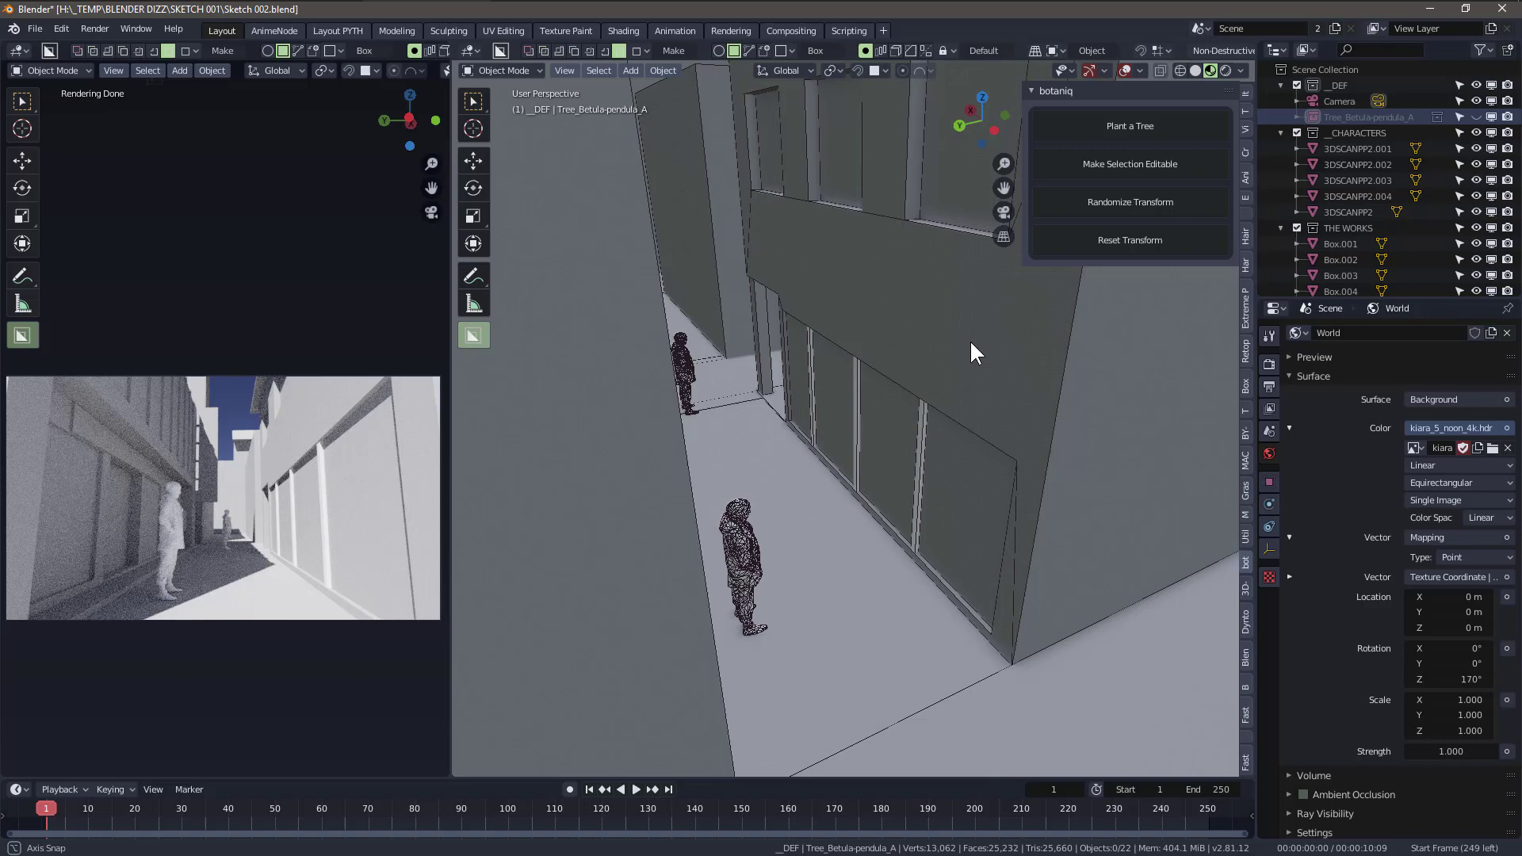
click(754, 220)
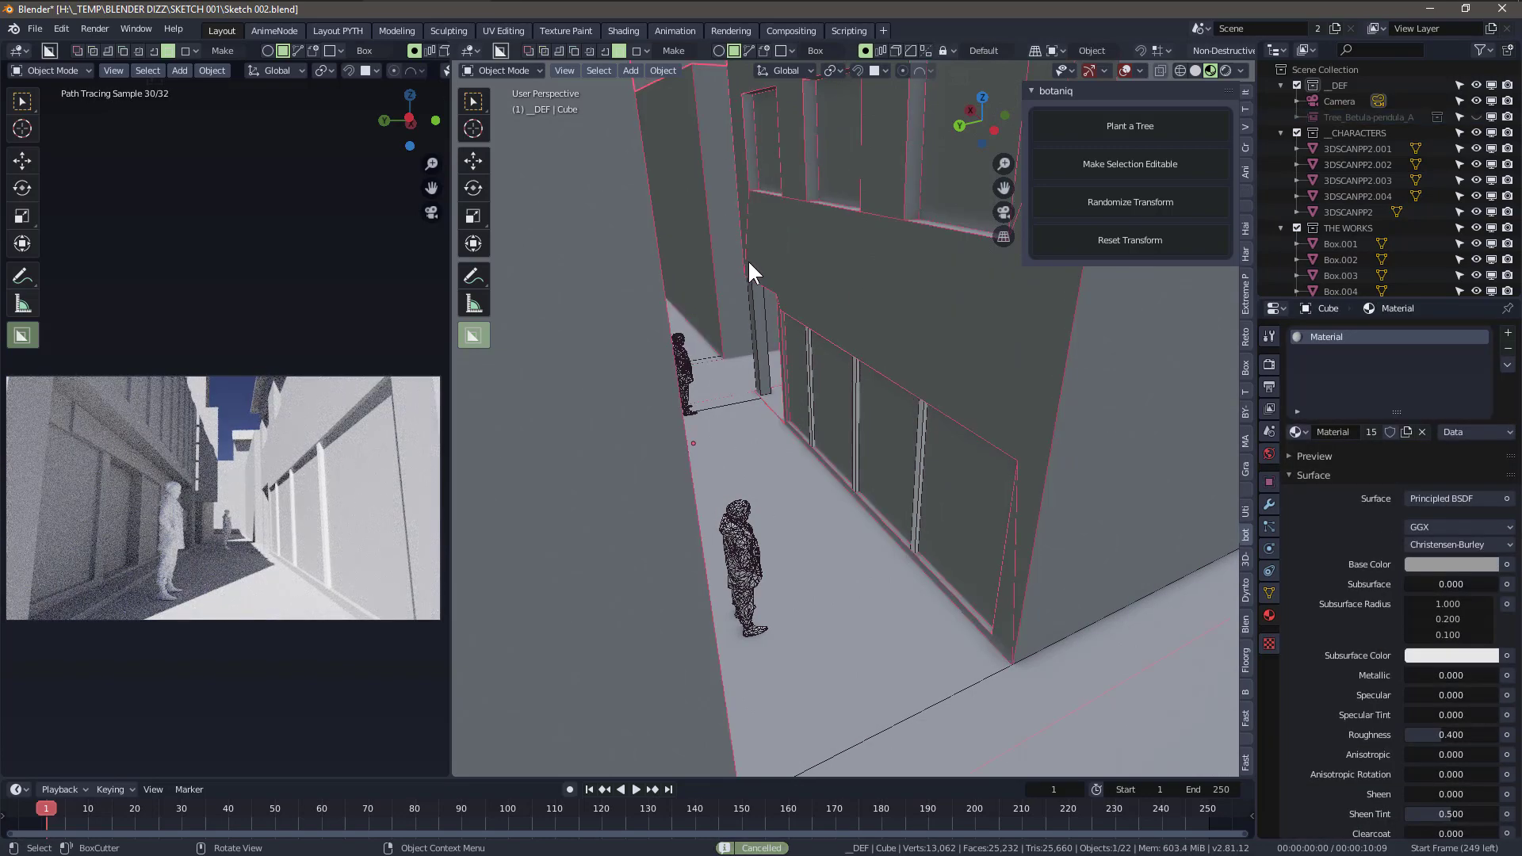
drag(750, 273, 1017, 268)
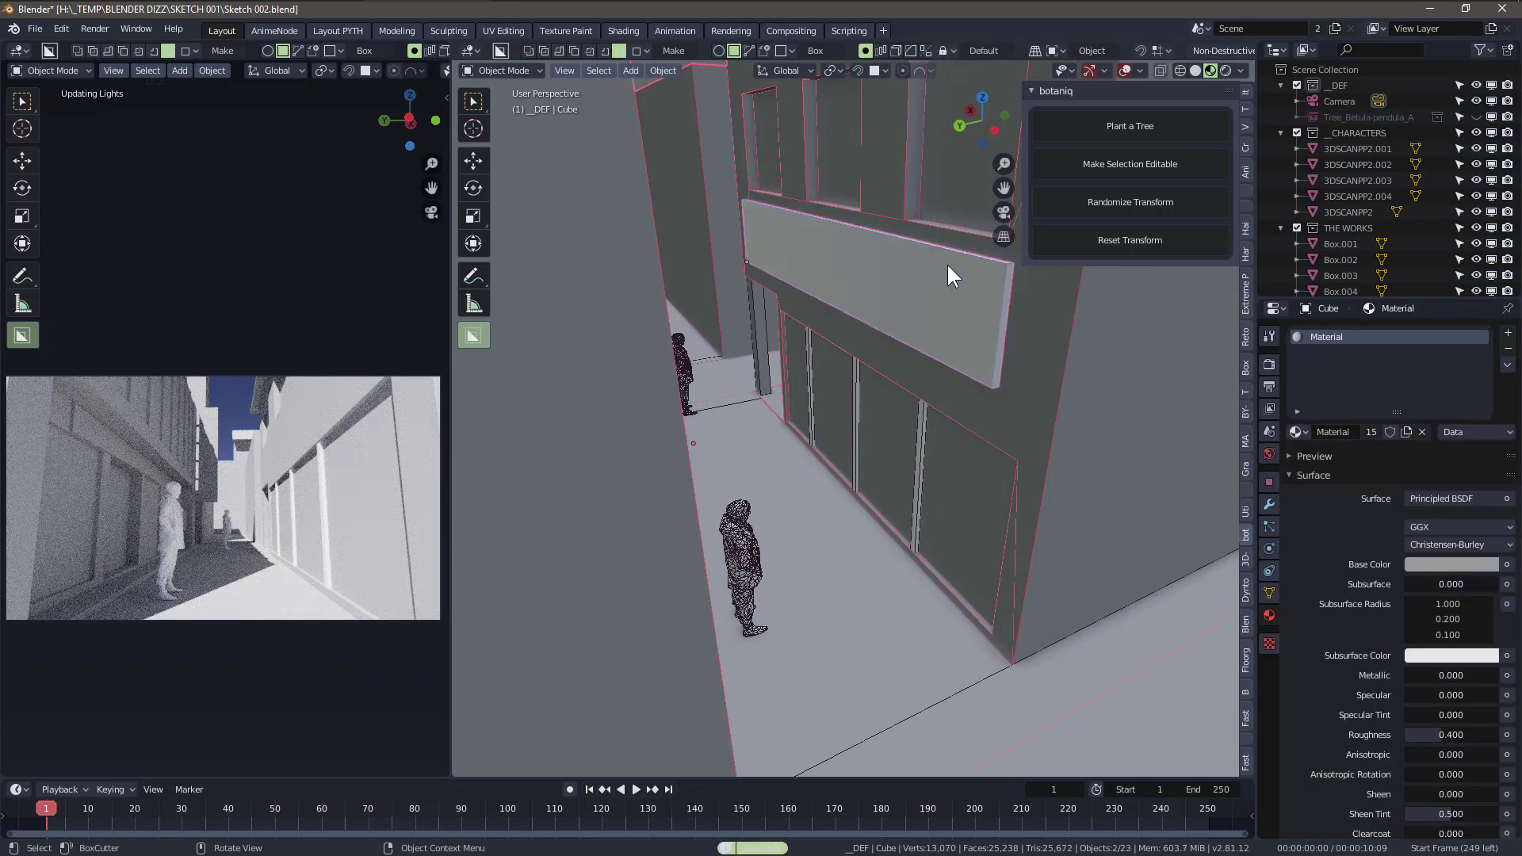
middle_drag(949, 276, 833, 334)
click(1298, 433)
click(1297, 431)
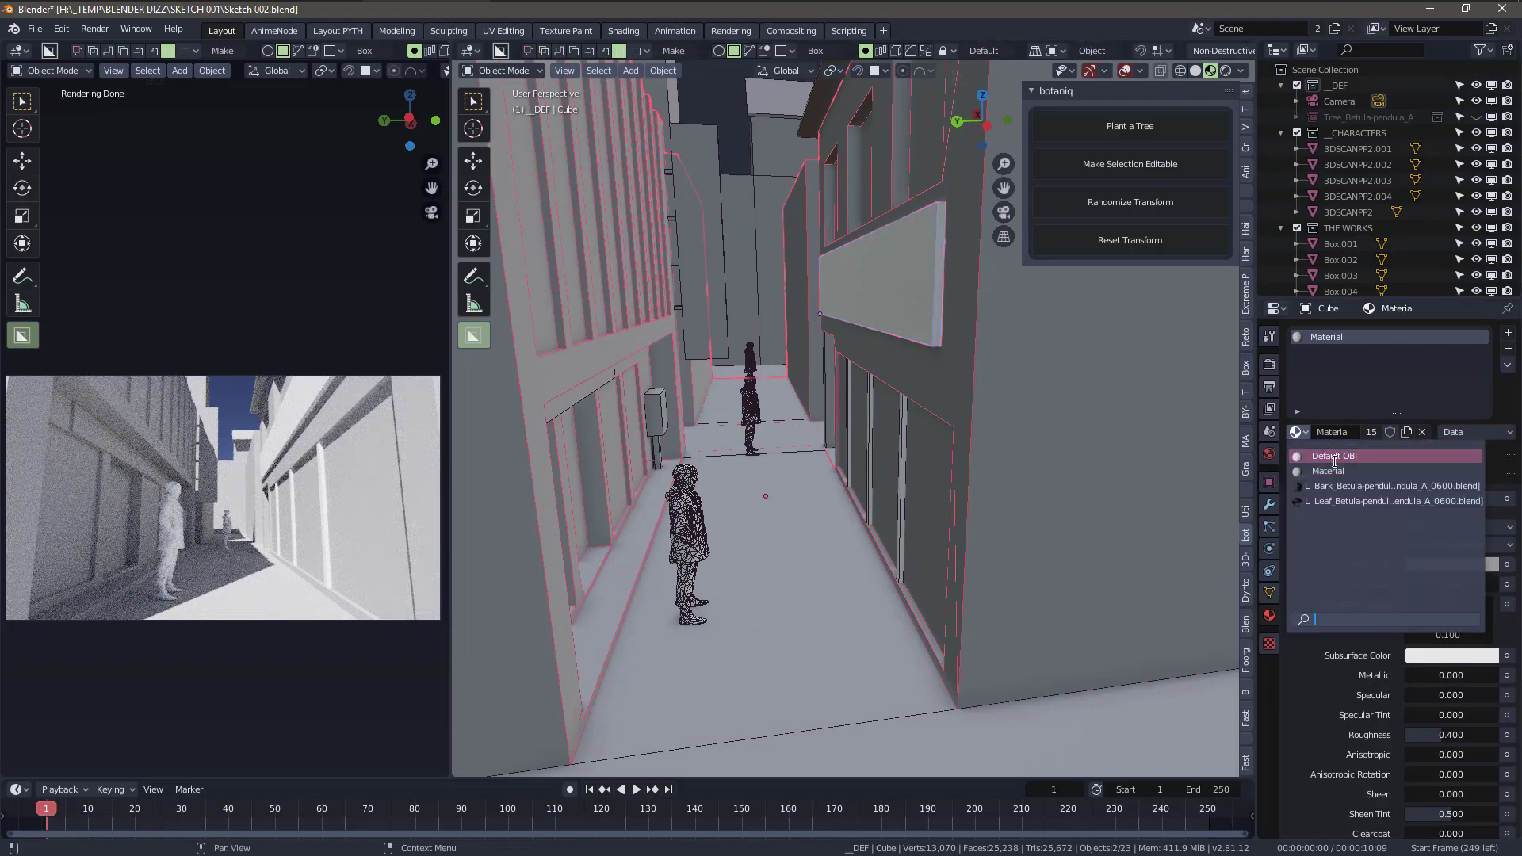
click(1332, 457)
click(917, 272)
mouse_move(916, 286)
middle_down()
mouse_move(816, 336)
mouse_move(1066, 472)
mouse_move(1117, 346)
middle_up()
- Hide the sidebar and draw a small box in the alley from top view
key(n)
mouse_move(1070, 393)
middle_down()
mouse_move(1029, 393)
mouse_move(1099, 385)
mouse_move(1173, 233)
mouse_move(902, 436)
mouse_move(616, 458)
mouse_move(773, 356)
mouse_move(843, 496)
middle_up()
scroll(844, 495, down, 2)
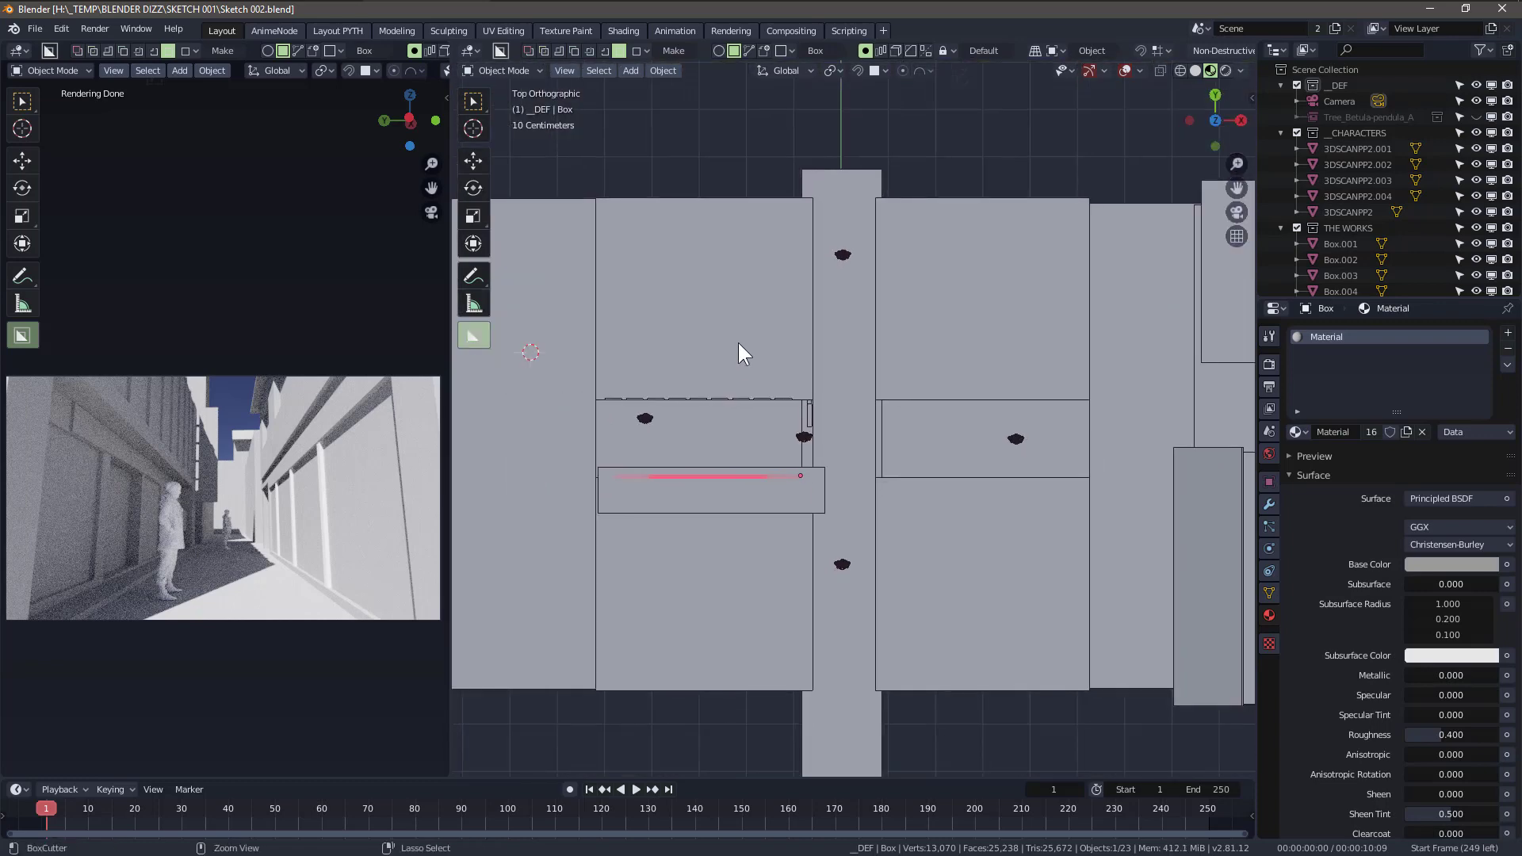
click(703, 443)
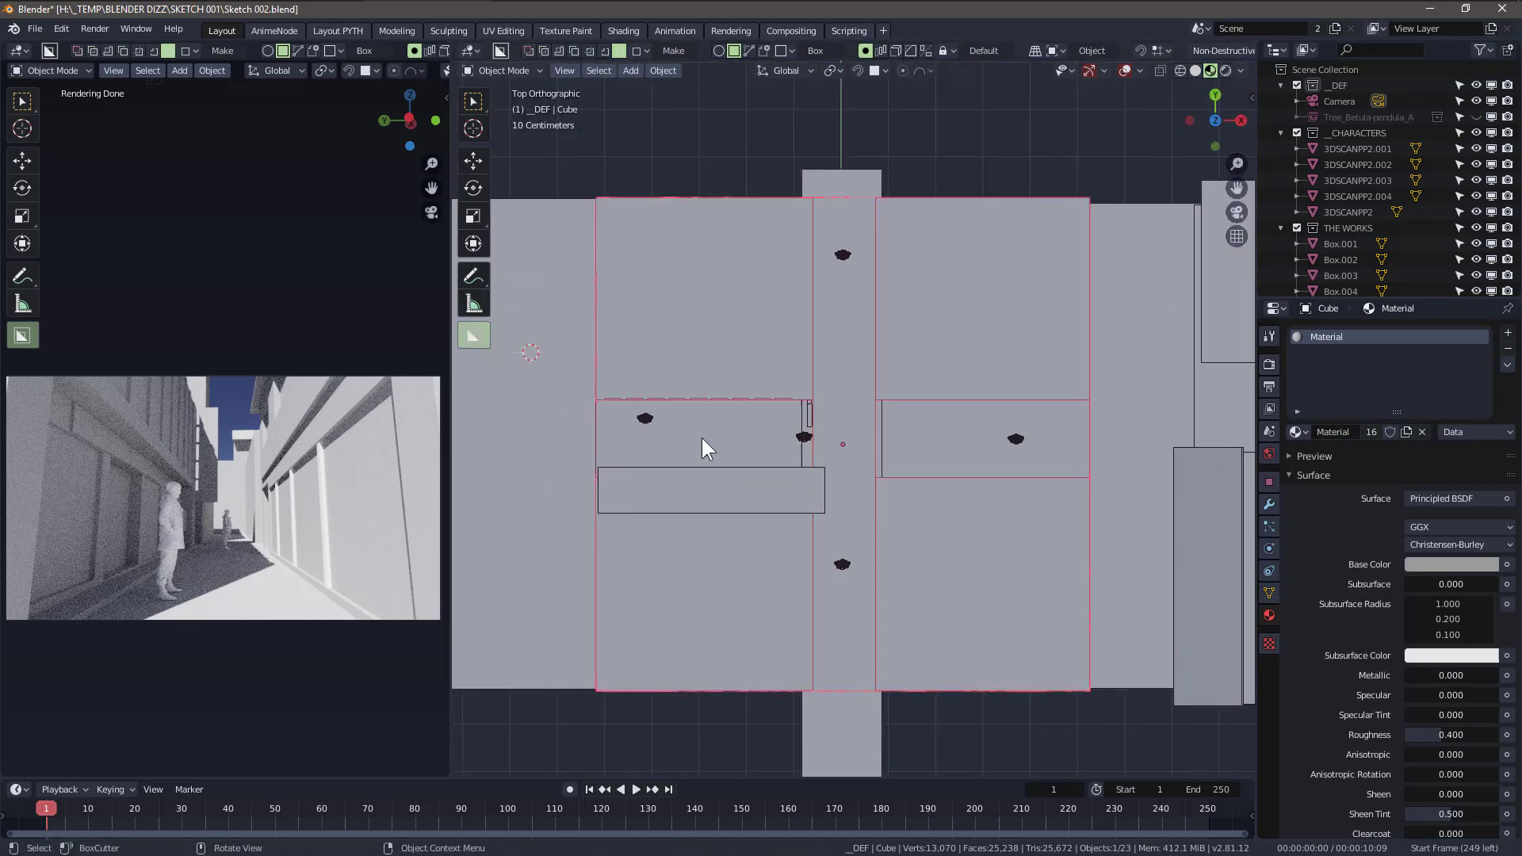
drag(609, 417, 620, 453)
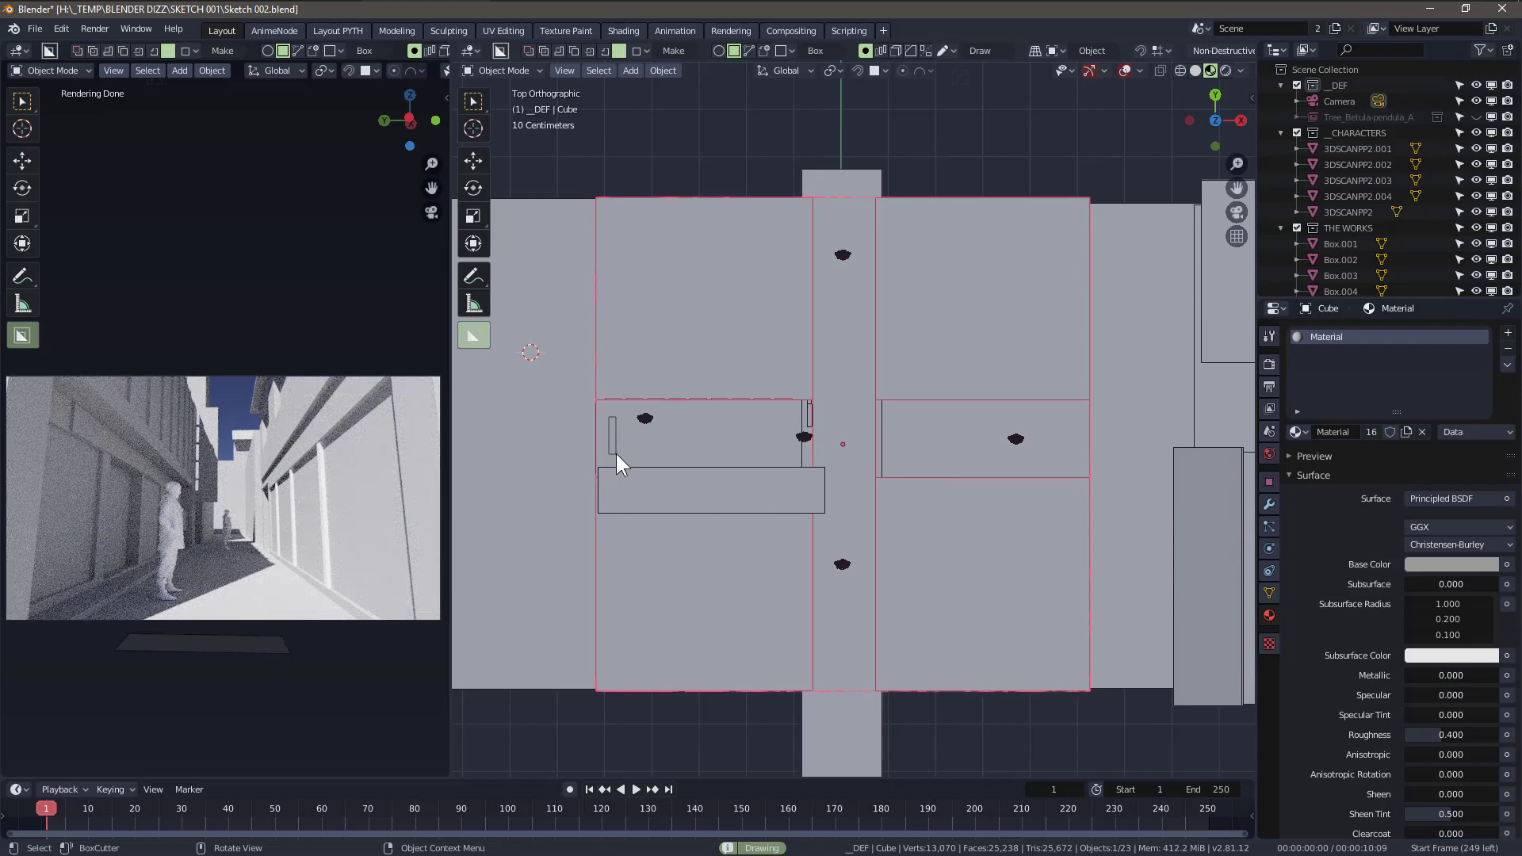
mouse_move(622, 390)
middle_down()
mouse_move(674, 406)
mouse_move(707, 489)
middle_up()
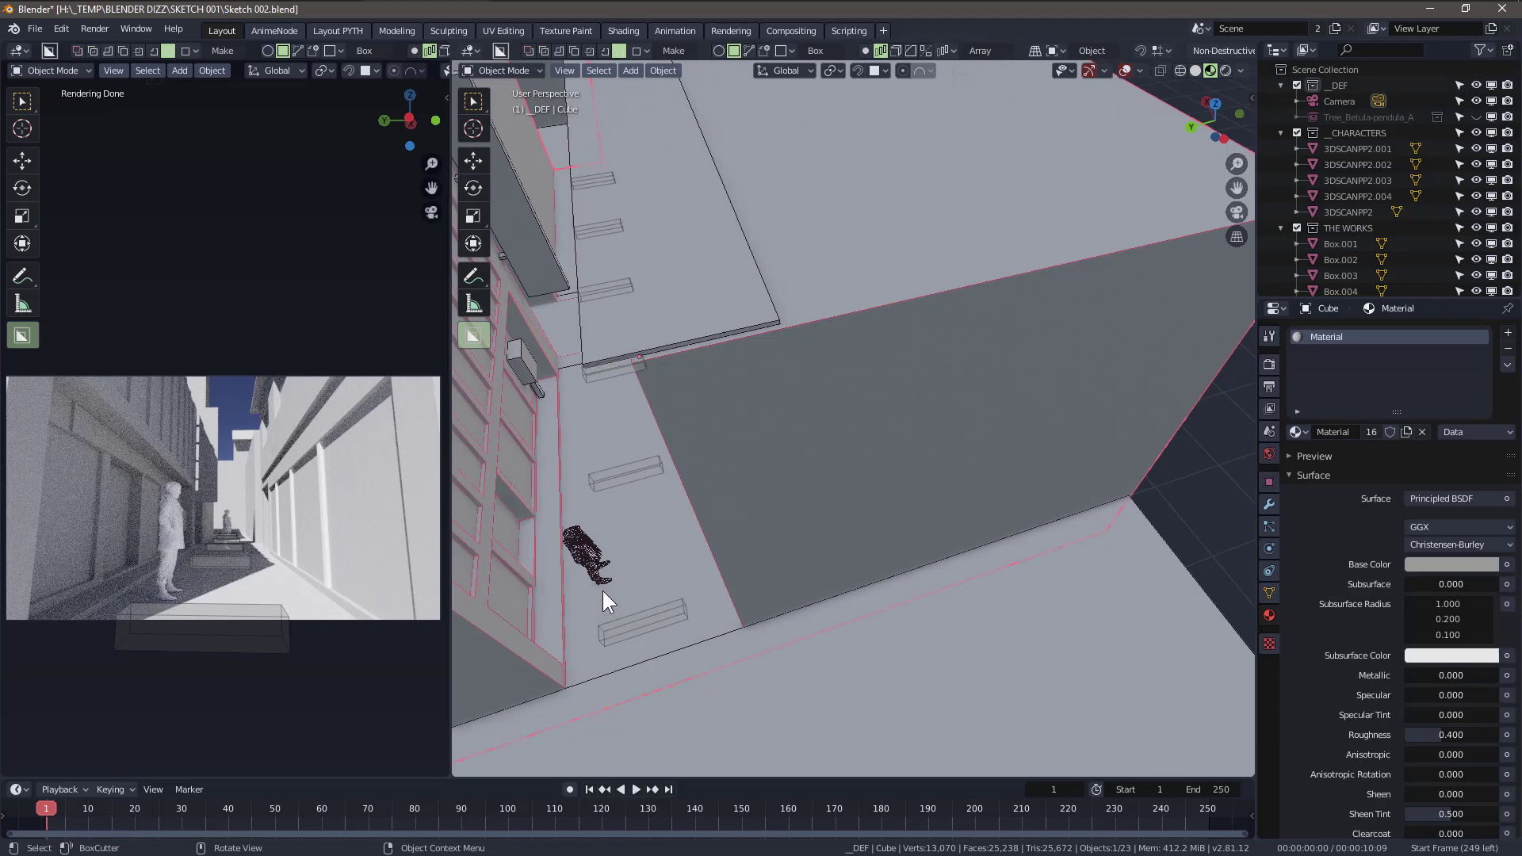
scroll(604, 590, down, 3)
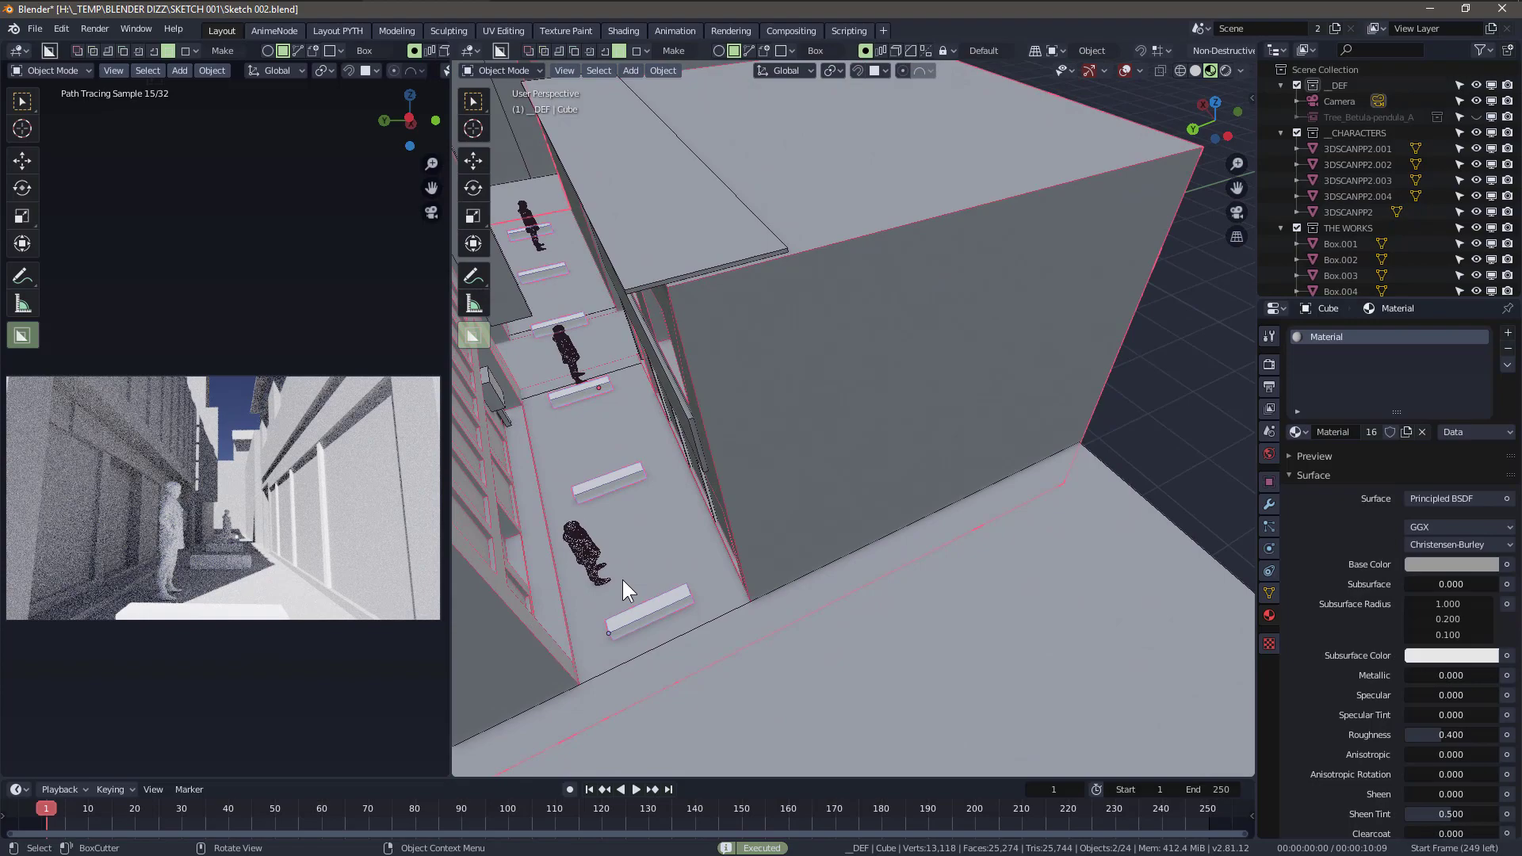
mouse_move(622, 580)
middle_down()
mouse_move(785, 461)
mouse_move(871, 551)
mouse_move(933, 498)
middle_up()
scroll(982, 643, up, 4)
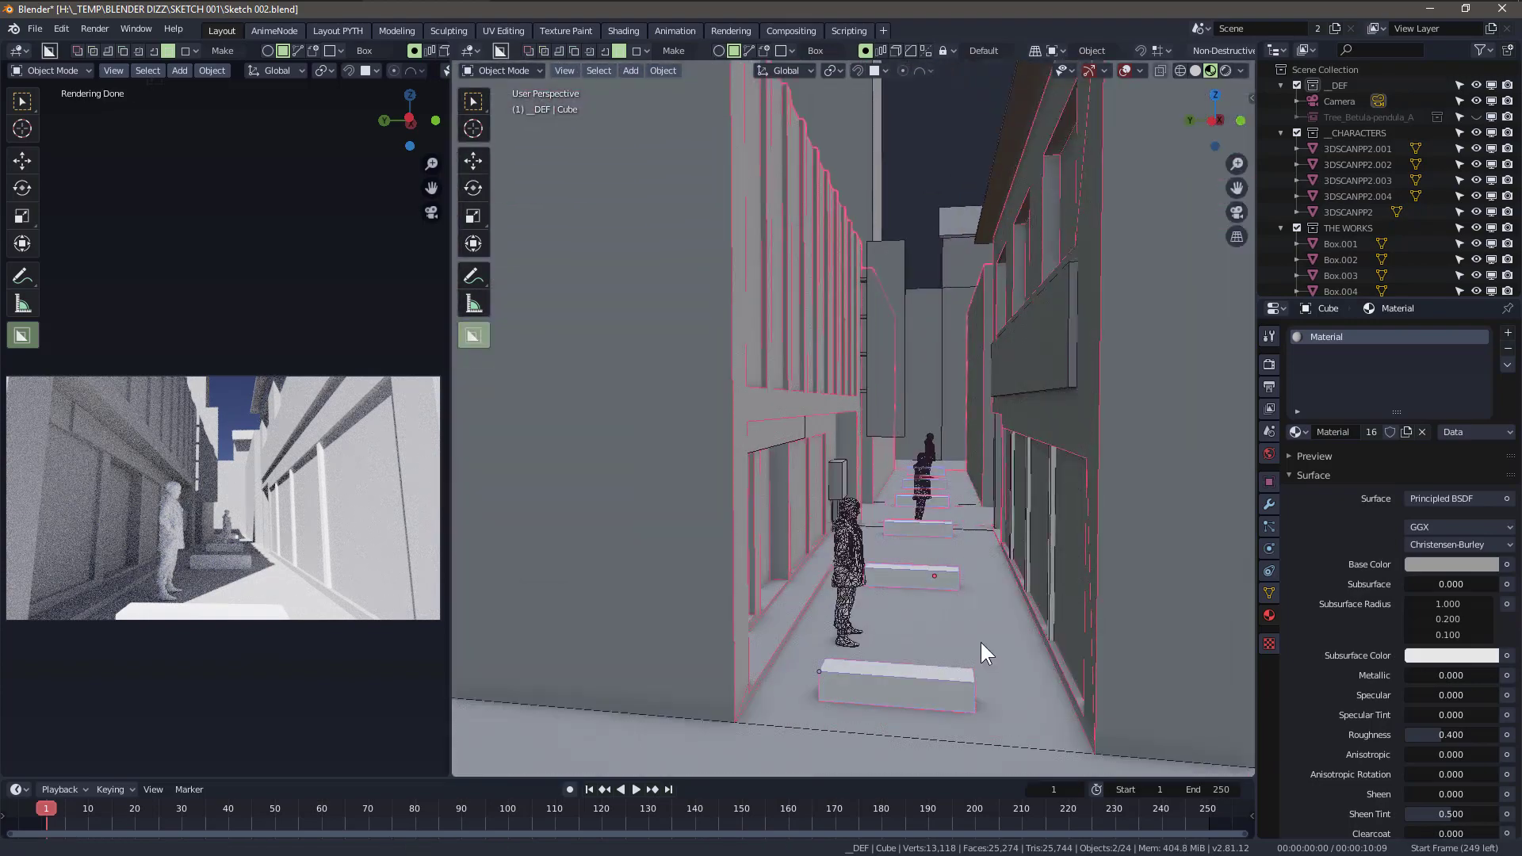
scroll(931, 567, up, 3)
- Scale the boxes down, flatten them, and assign the material
key(s)
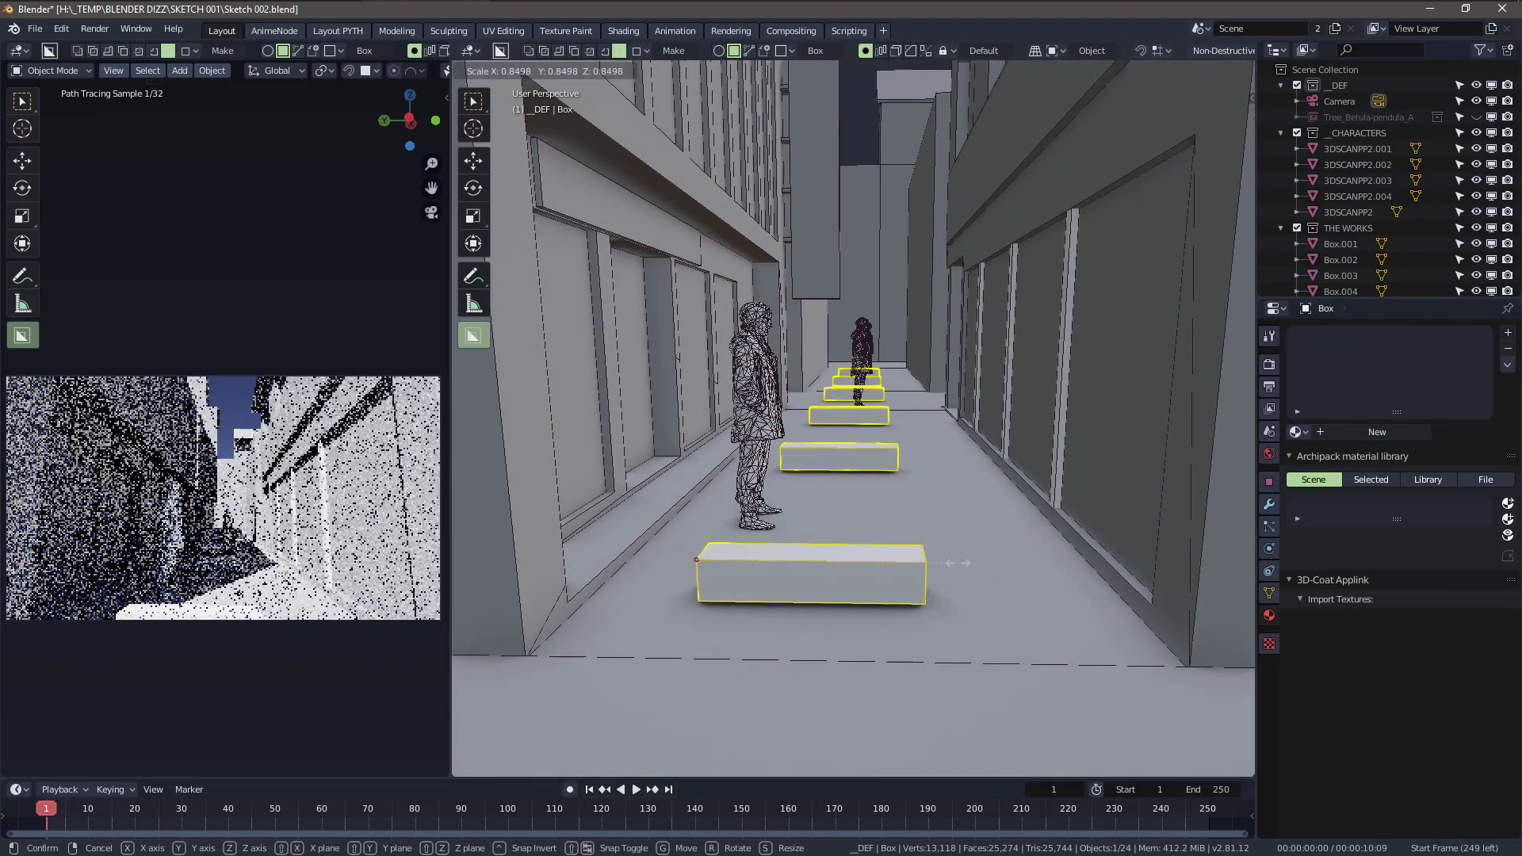
click(905, 559)
mouse_move(904, 559)
middle_down()
mouse_move(808, 617)
mouse_move(817, 572)
mouse_move(918, 547)
middle_up()
key(s)
click(817, 571)
click(1376, 432)
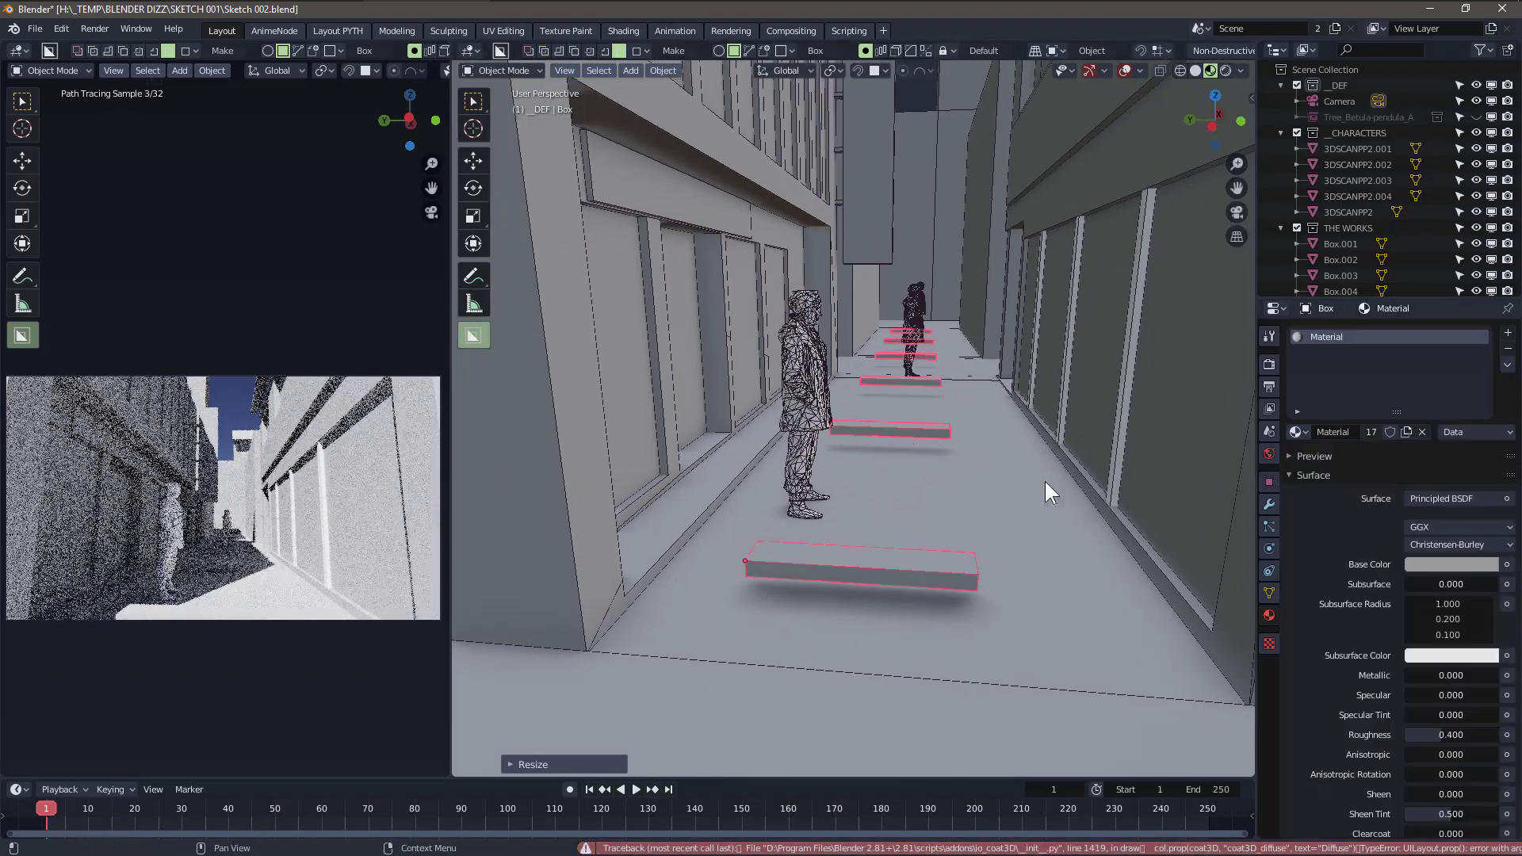
- Raise the boxes high above the alley on Z and save
mouse_move(1045, 482)
middle_down()
mouse_move(927, 463)
mouse_move(892, 315)
mouse_move(902, 337)
mouse_move(880, 319)
mouse_move(896, 316)
mouse_move(881, 387)
mouse_move(912, 288)
mouse_move(883, 318)
middle_up()
key(g)
key(z)
click(958, 240)
scroll(878, 306, up, 3)
key(ctrl+s)
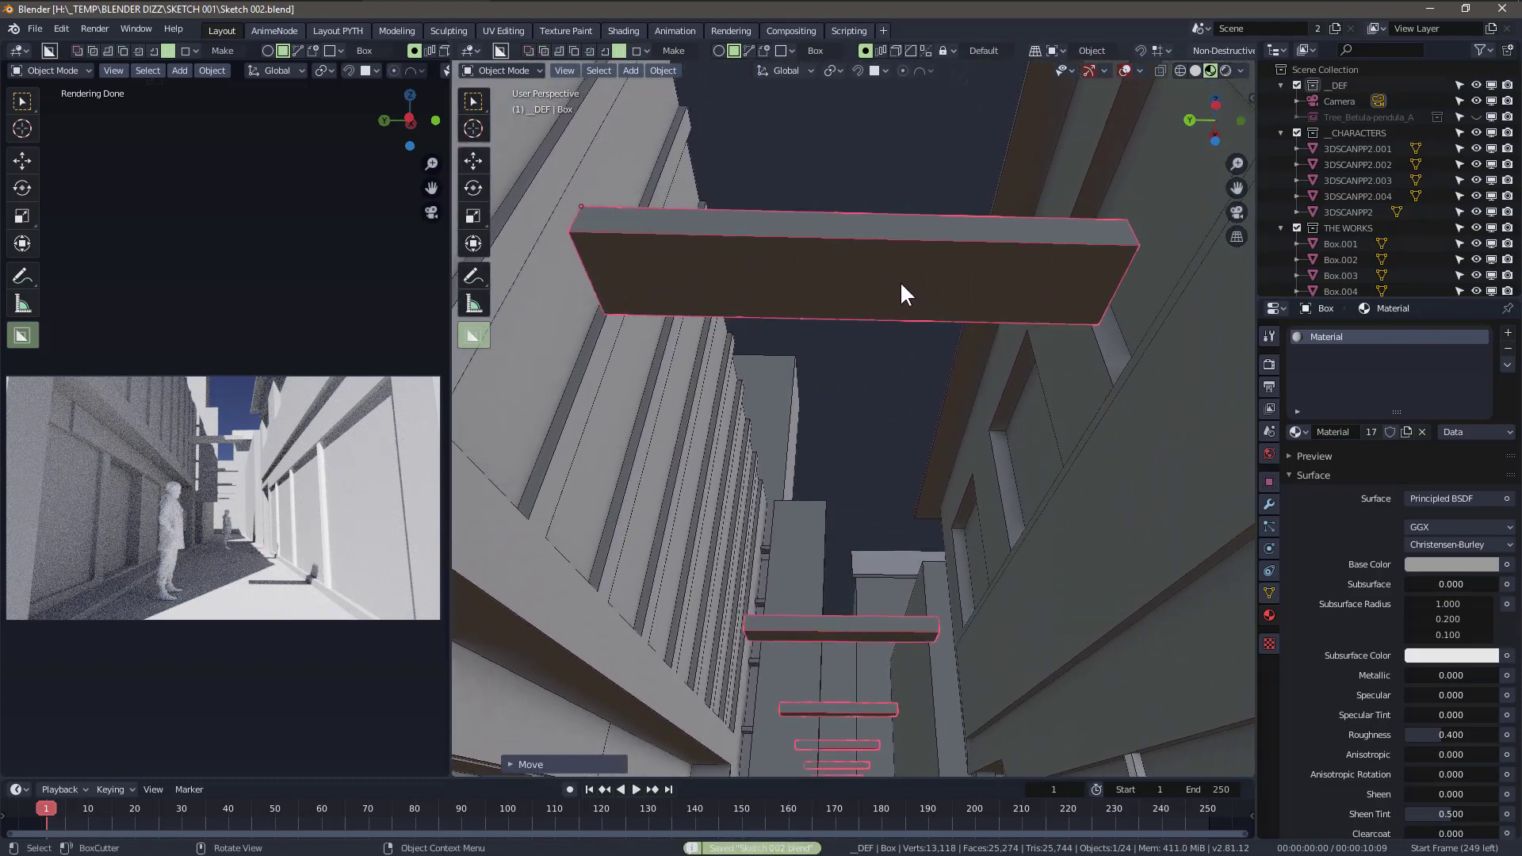
- Cut a recessed frame into the nearest box's underside
drag(588, 238, 1089, 313)
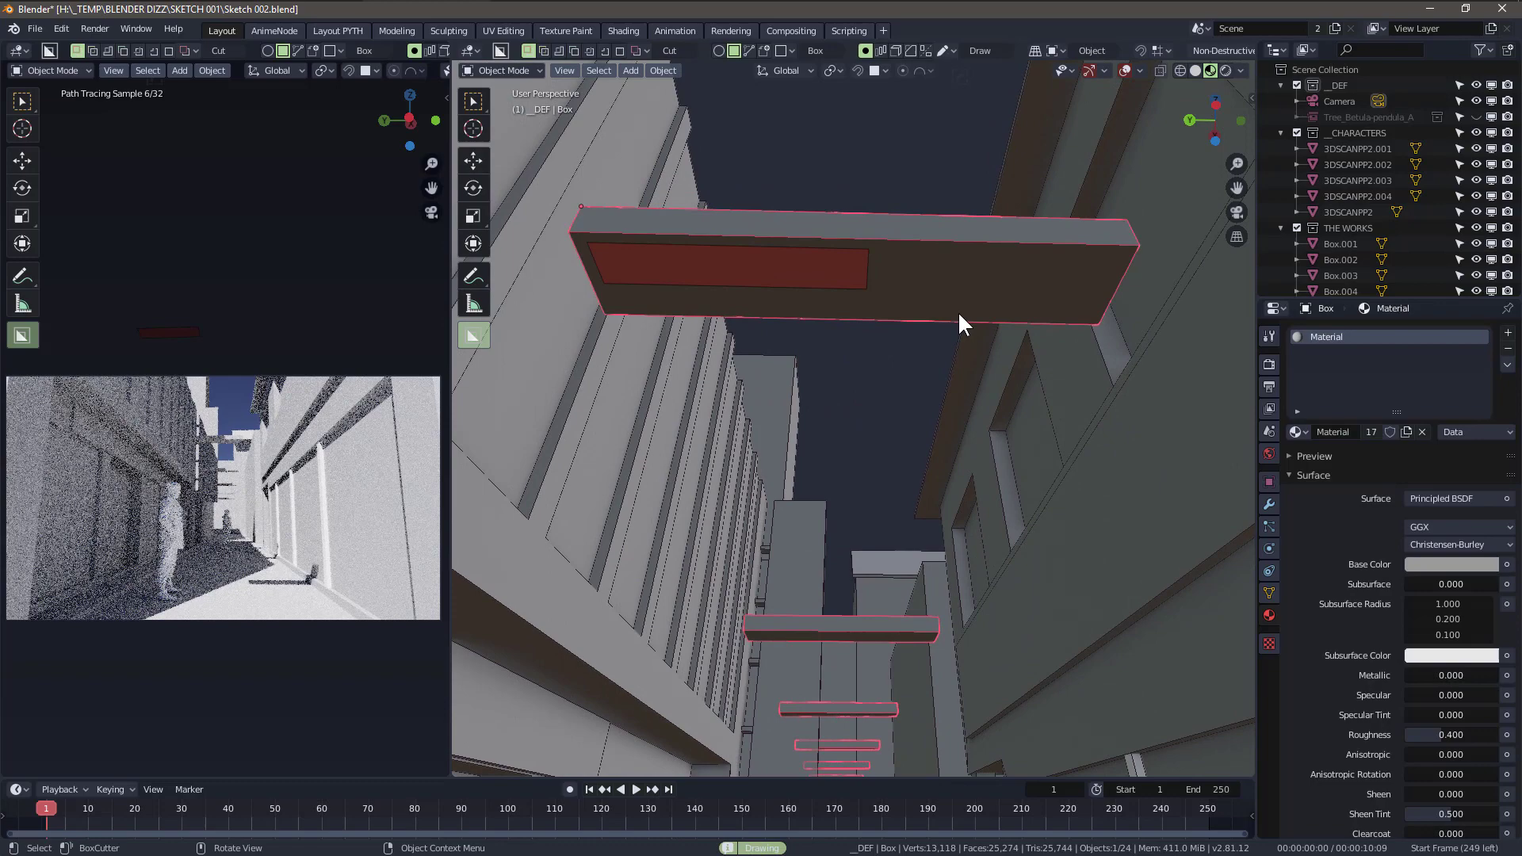
click(1086, 305)
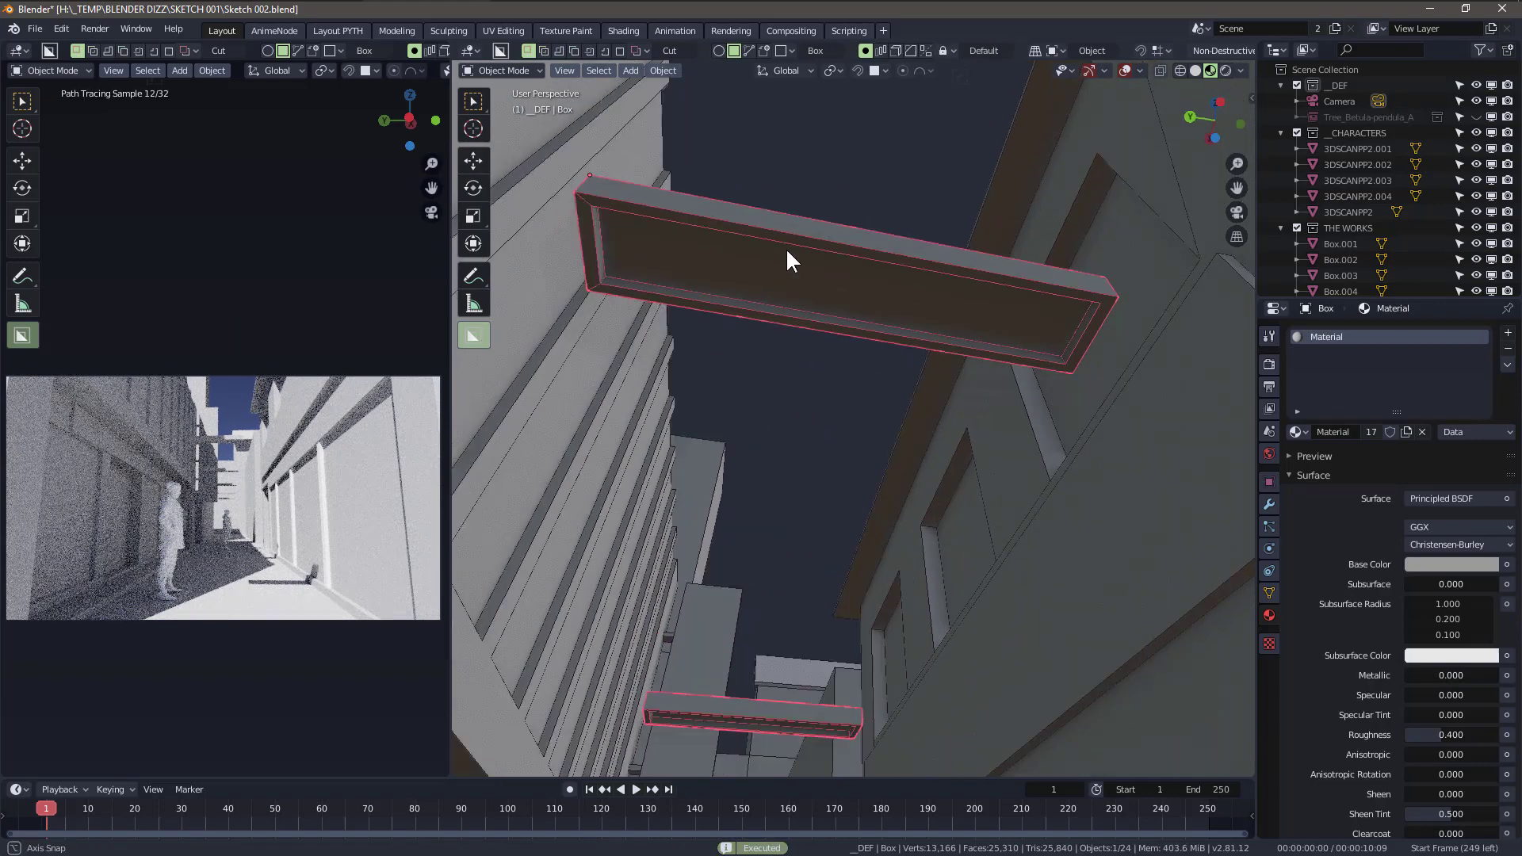
mouse_move(787, 247)
middle_down()
mouse_move(748, 222)
mouse_move(650, 214)
mouse_move(598, 243)
mouse_move(557, 356)
mouse_move(813, 284)
mouse_move(912, 343)
mouse_move(646, 67)
middle_up()
click(620, 53)
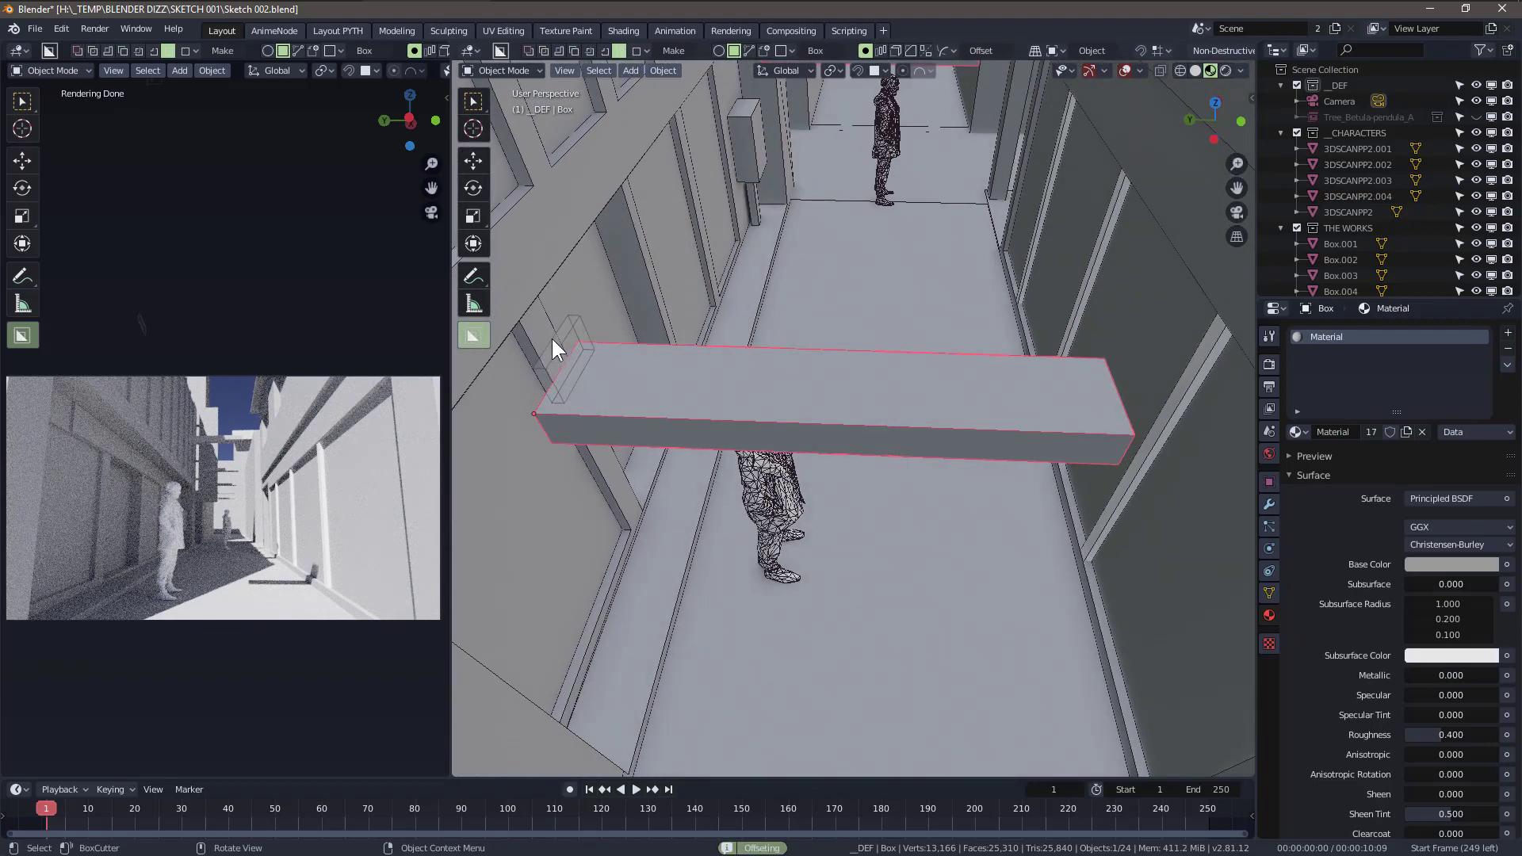
- Array the small end blocks along the beam, apply them, and save
key(v)
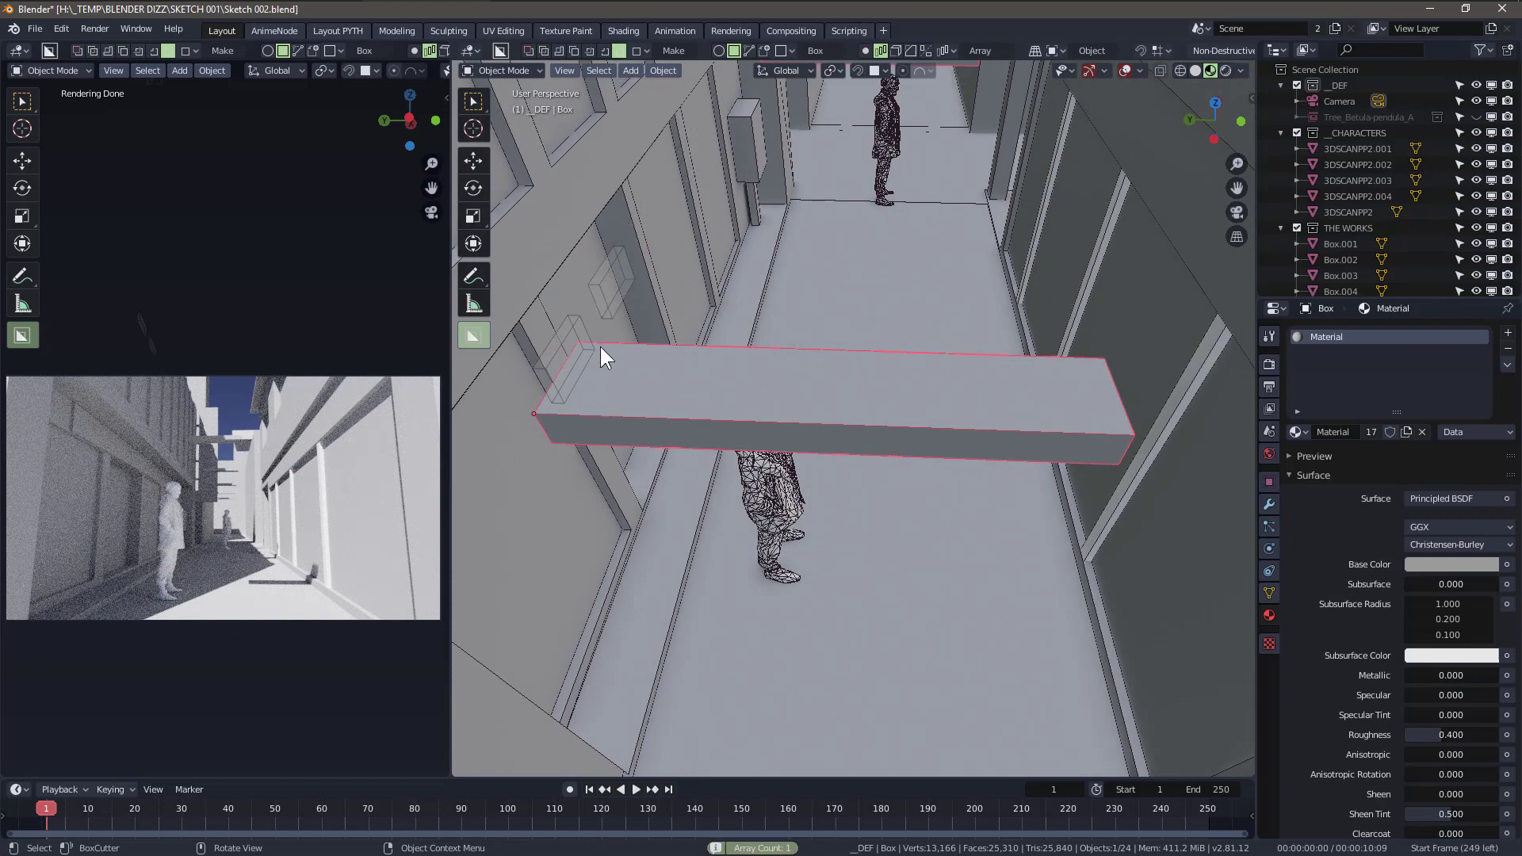
scroll(601, 346, down, 1)
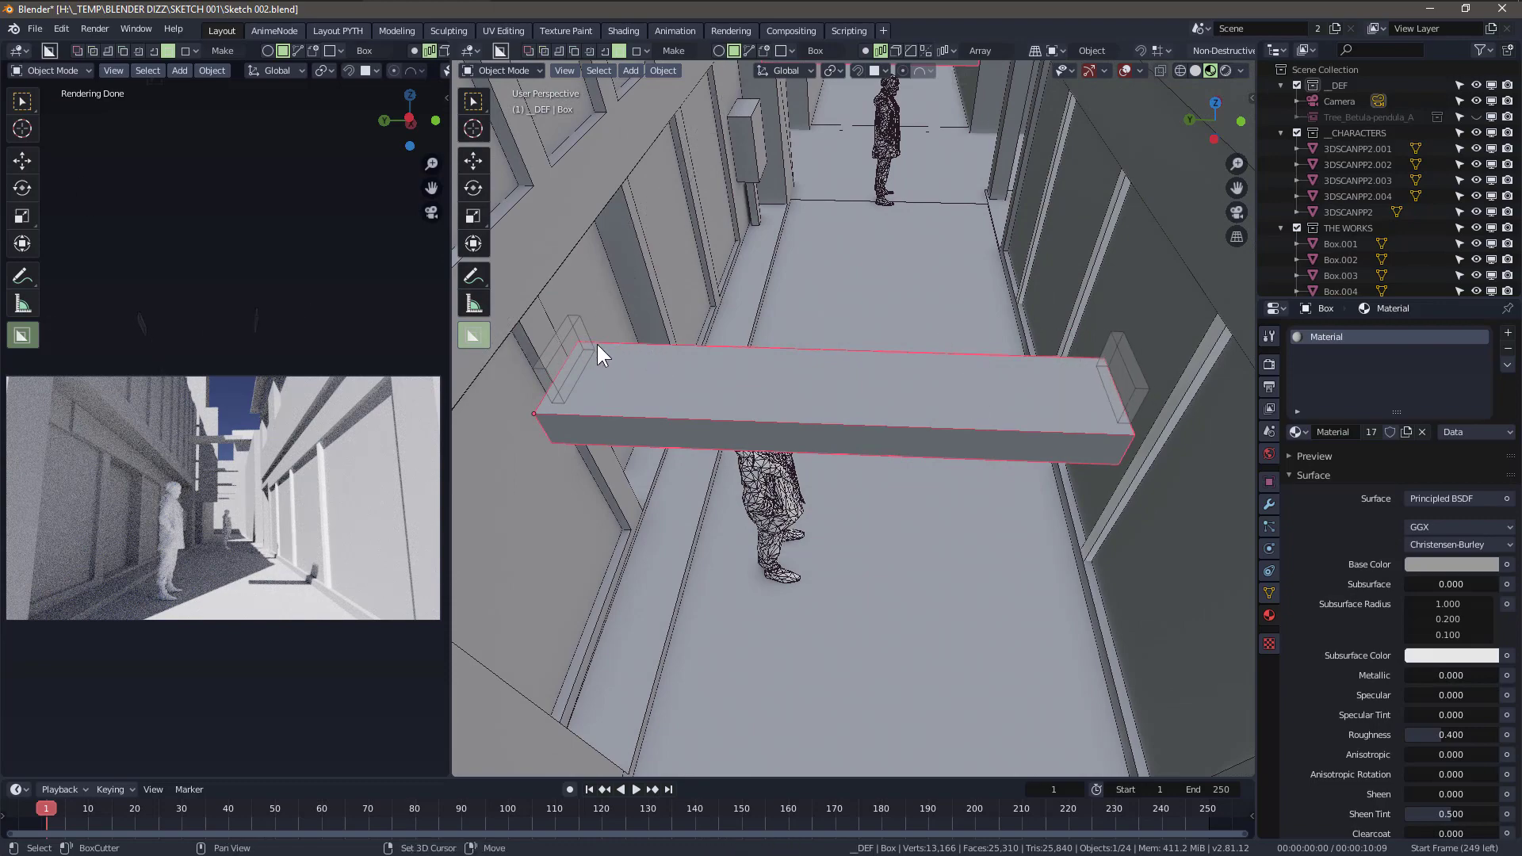
click(618, 357)
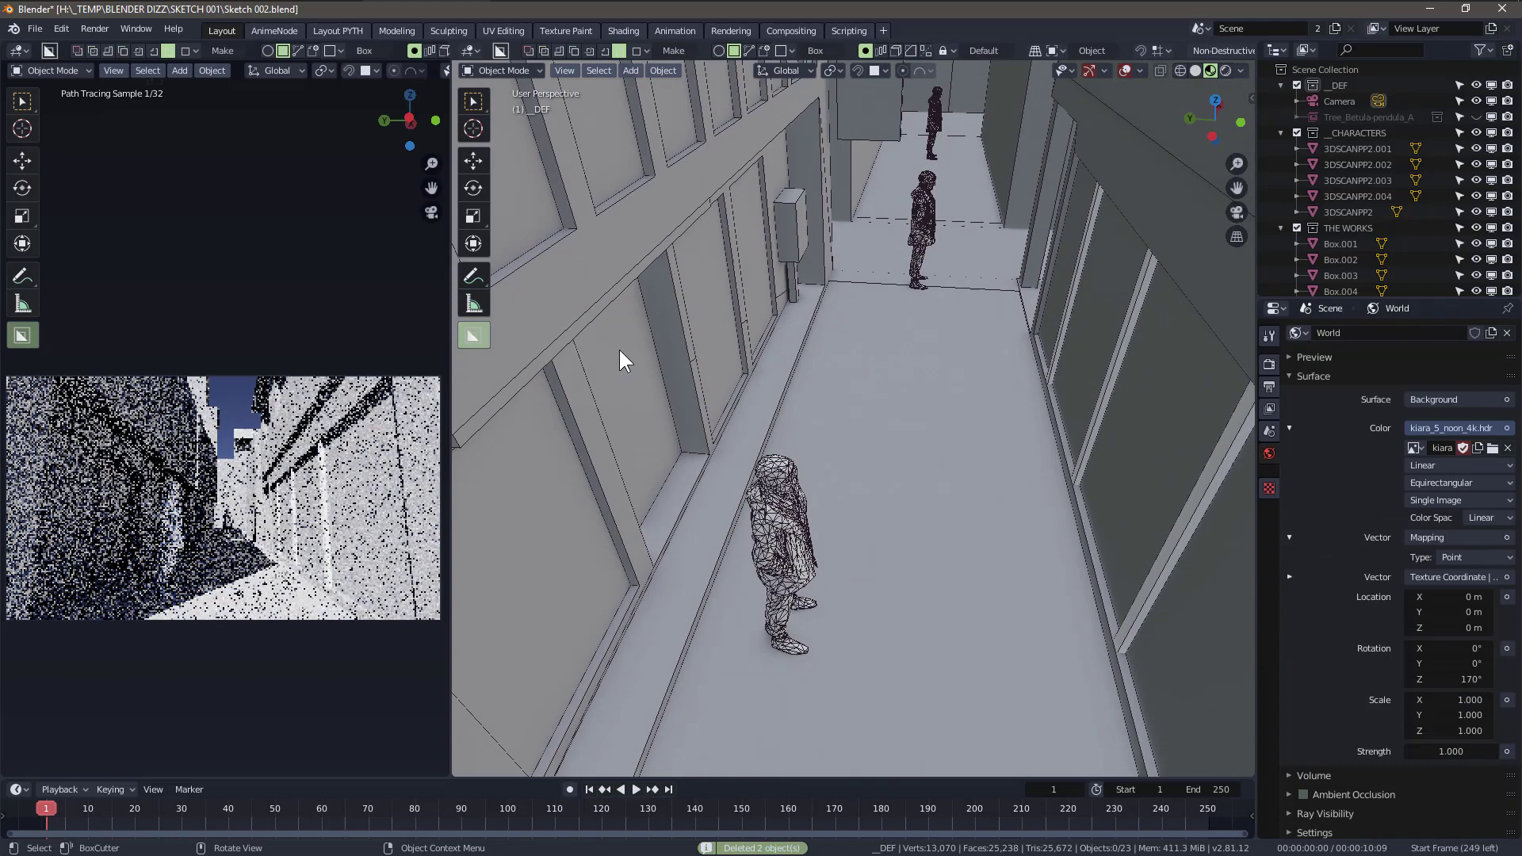
key(ctrl+s)
- Add an edge loop across the hanging beam in Edit Mode
click(649, 367)
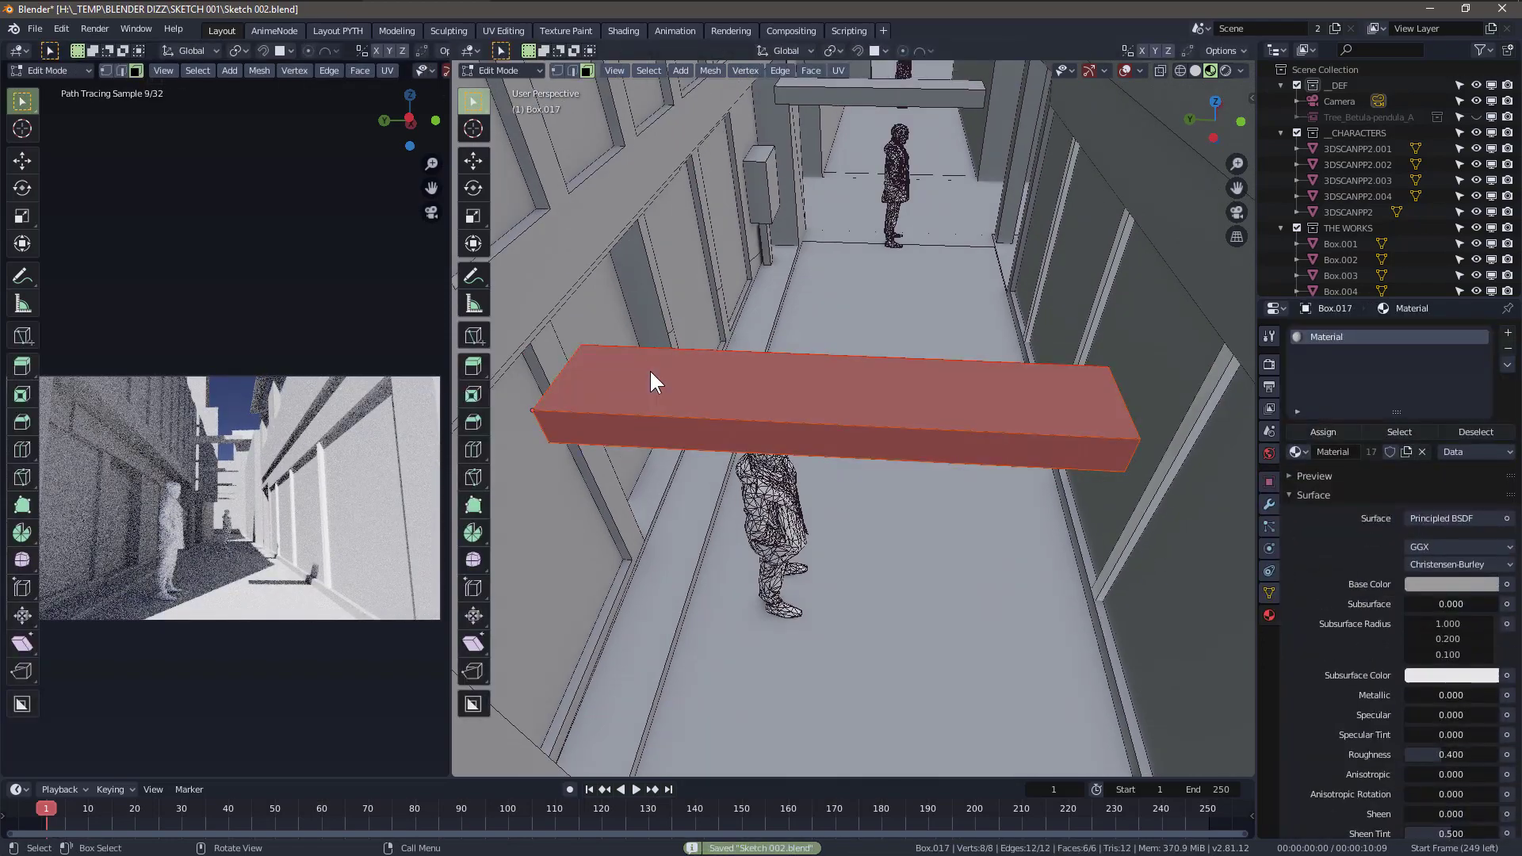
key(Tab)
key(ctrl+r)
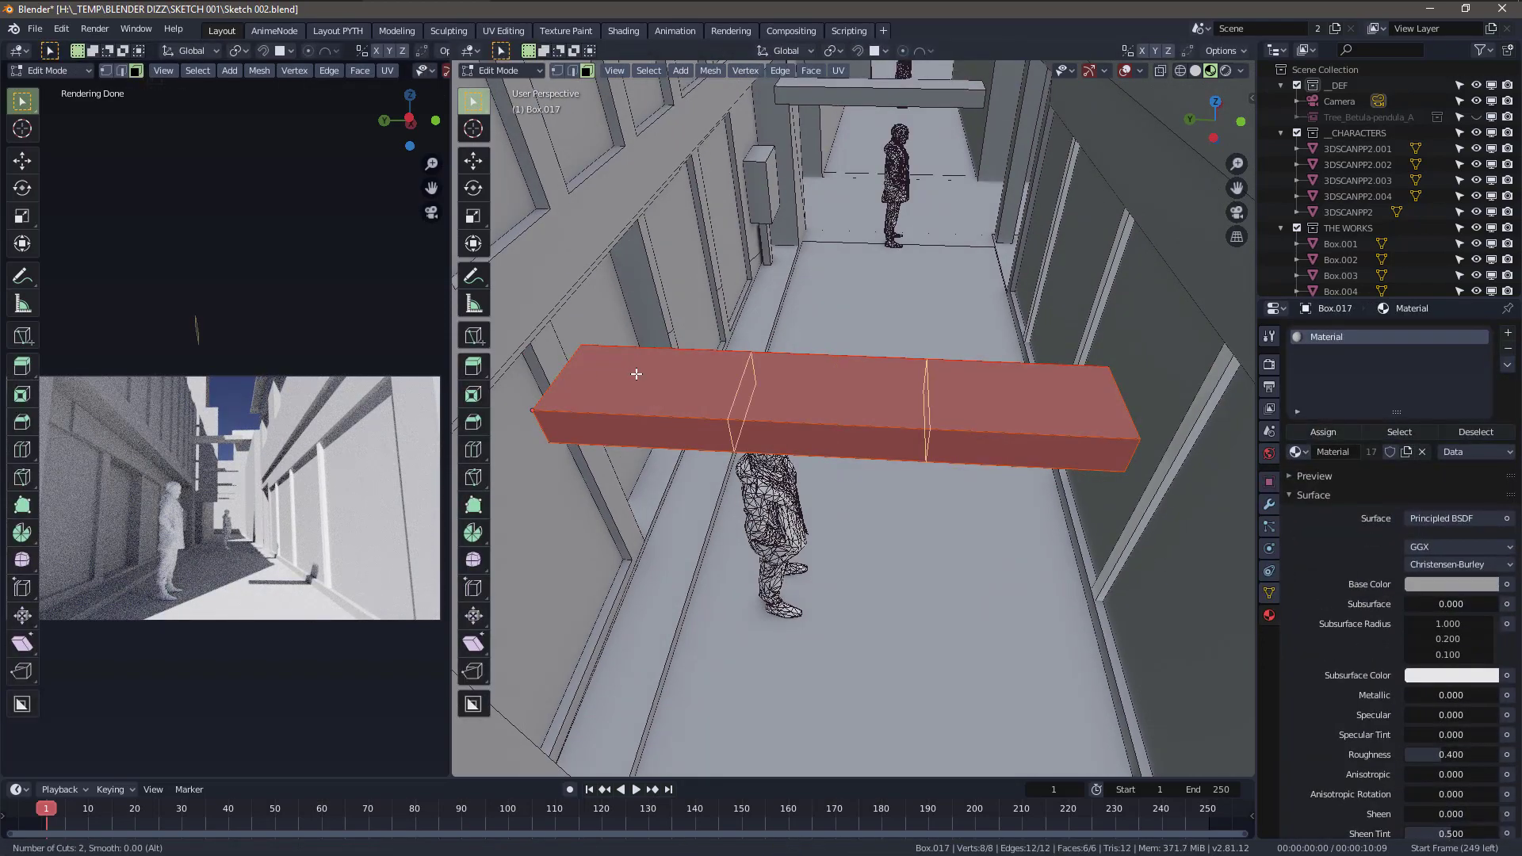
scroll(713, 378, down, 1)
click(752, 380)
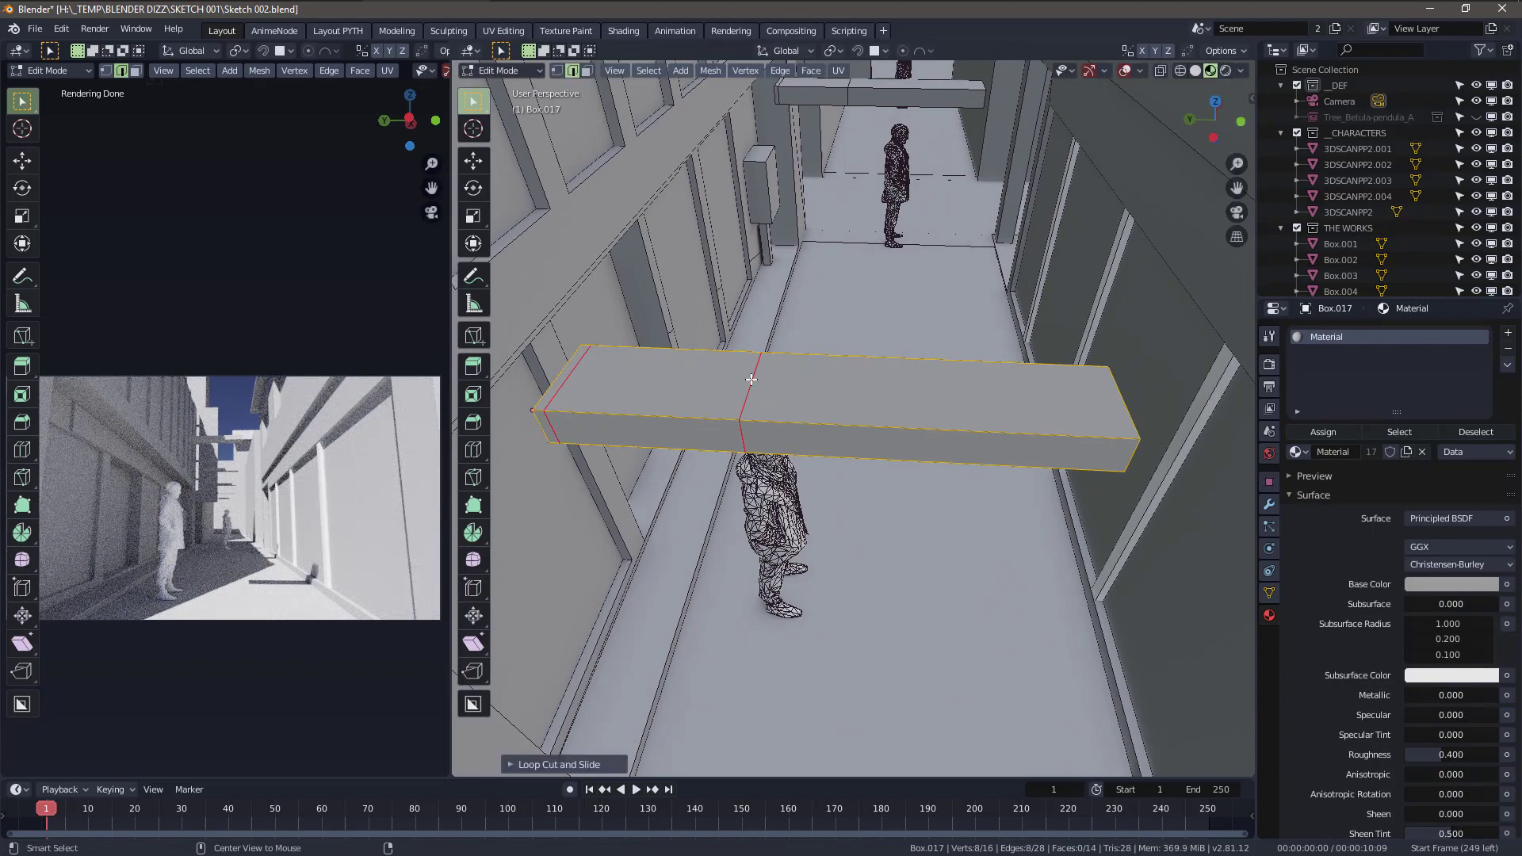